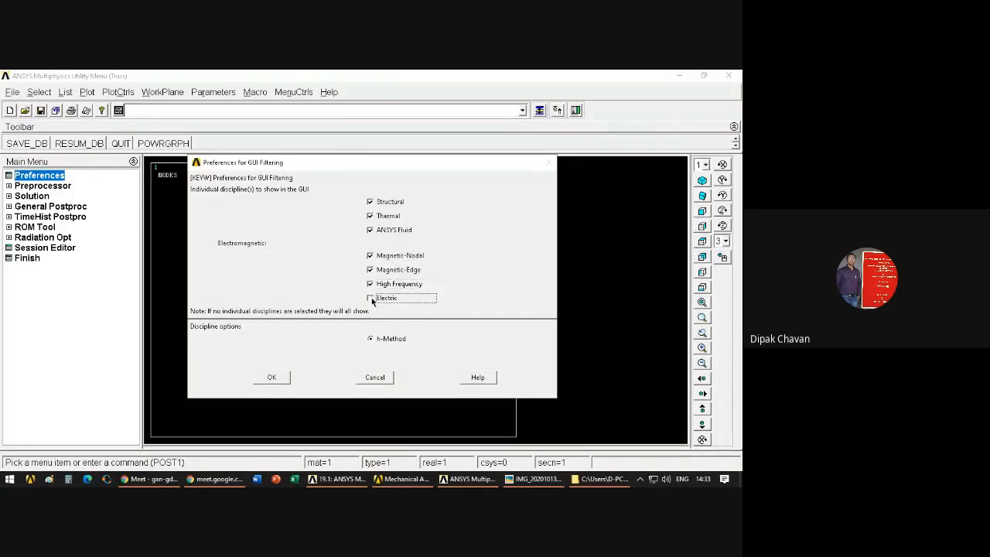
Step: Limit the GUI filtering preferences to the Structural discipline by turning off the thermal, fluid and electromagnetic disciplines
left_click(370, 269)
left_click(370, 255)
left_click(369, 229)
left_click(370, 216)
left_click(282, 379)
left_click(272, 378)
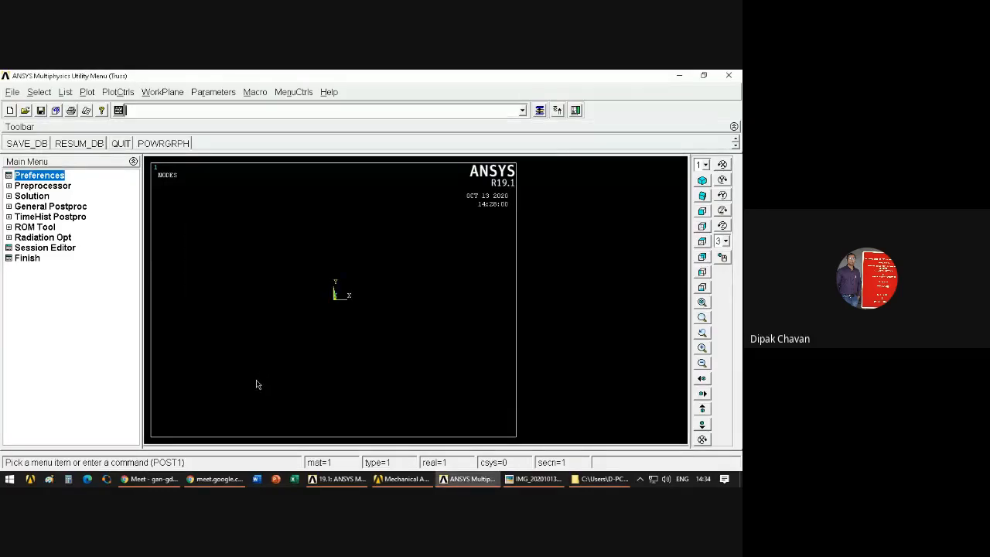
Step: Examine the commands available under Preprocessor, Solution and General Postproc
left_click(8, 186)
left_click(8, 187)
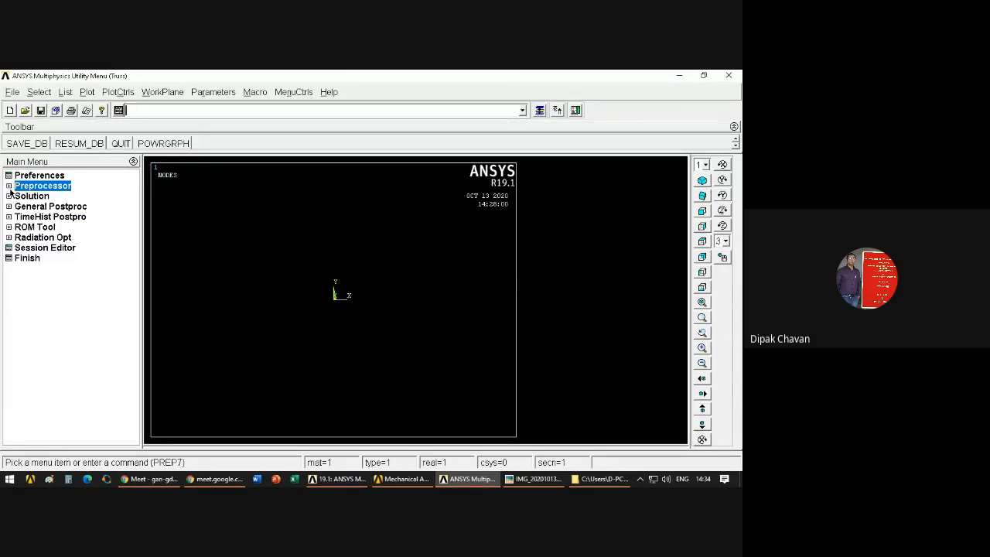
left_click(8, 197)
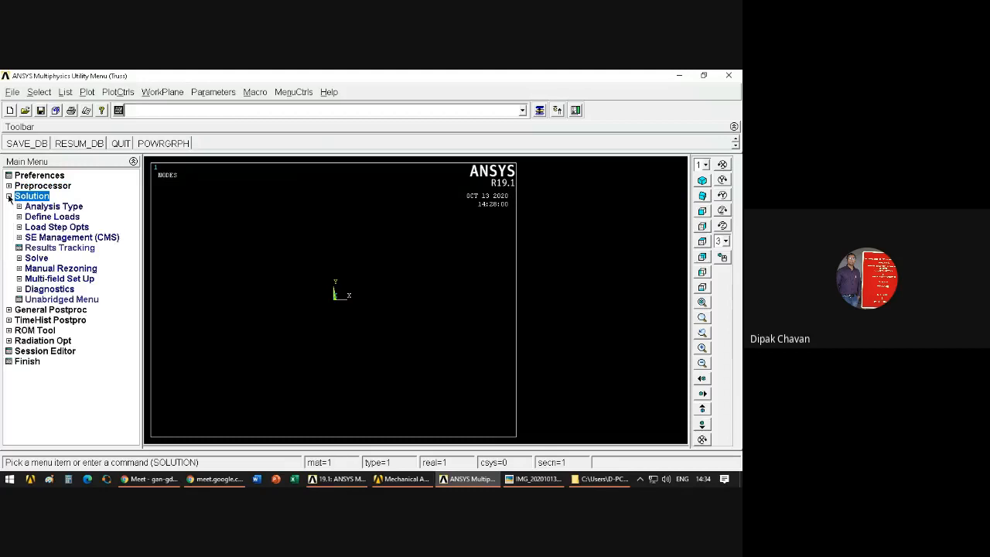
left_click(9, 197)
left_click(9, 206)
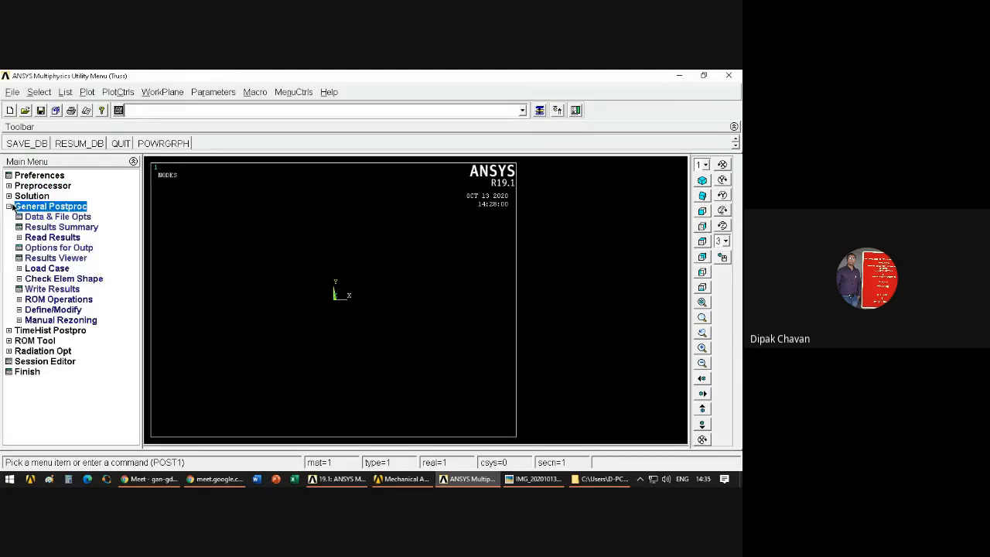
left_click(9, 207)
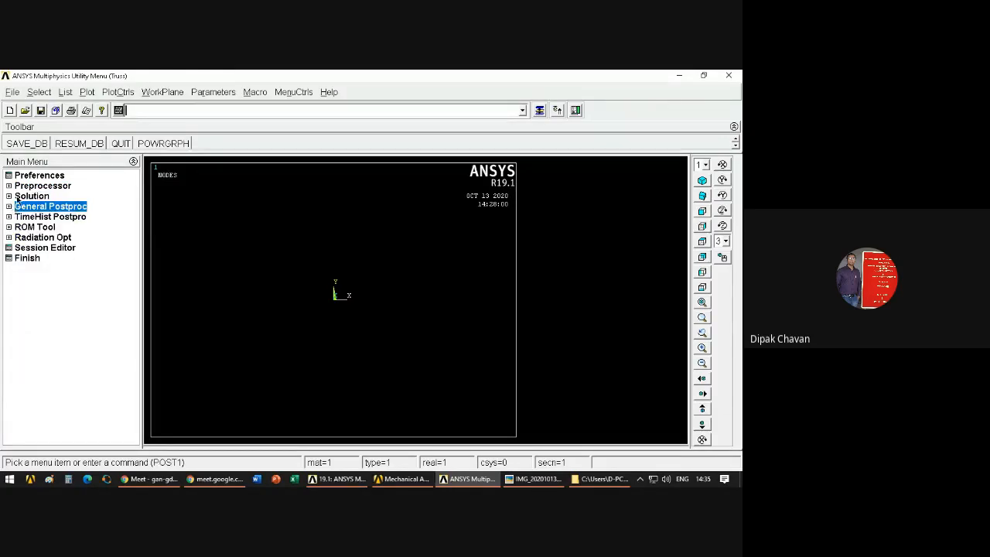
left_click(9, 186)
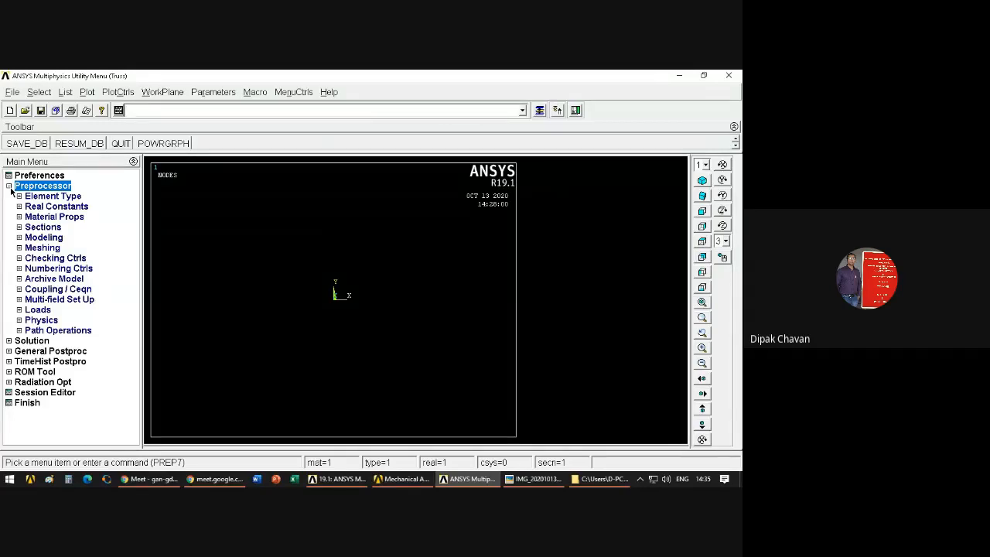
left_click(8, 187)
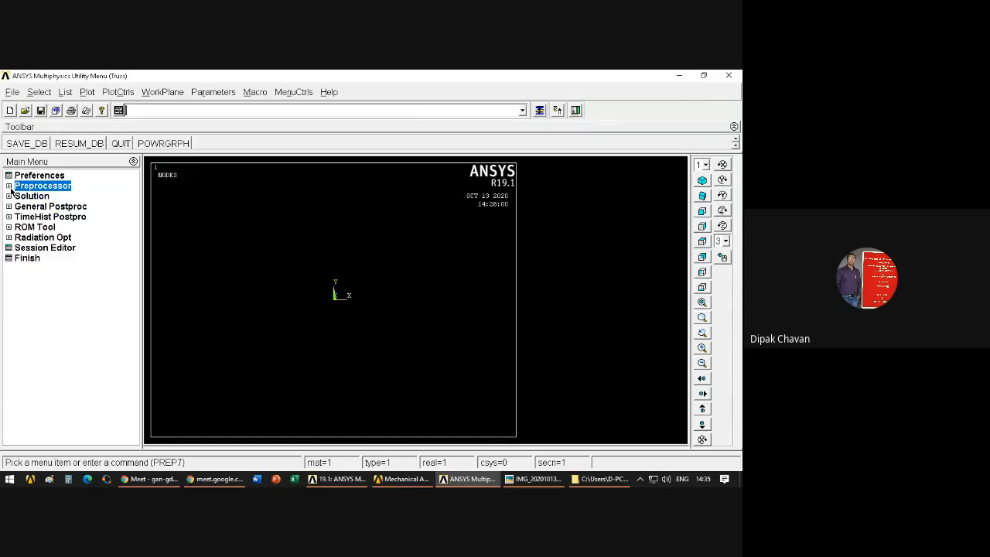
left_click(9, 186)
left_click(9, 187)
left_click(9, 196)
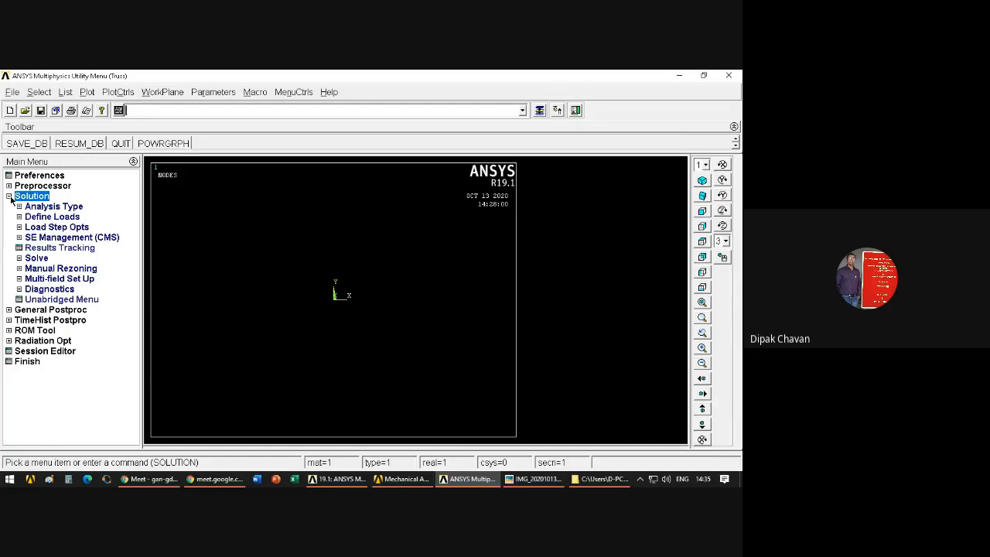
left_click(9, 197)
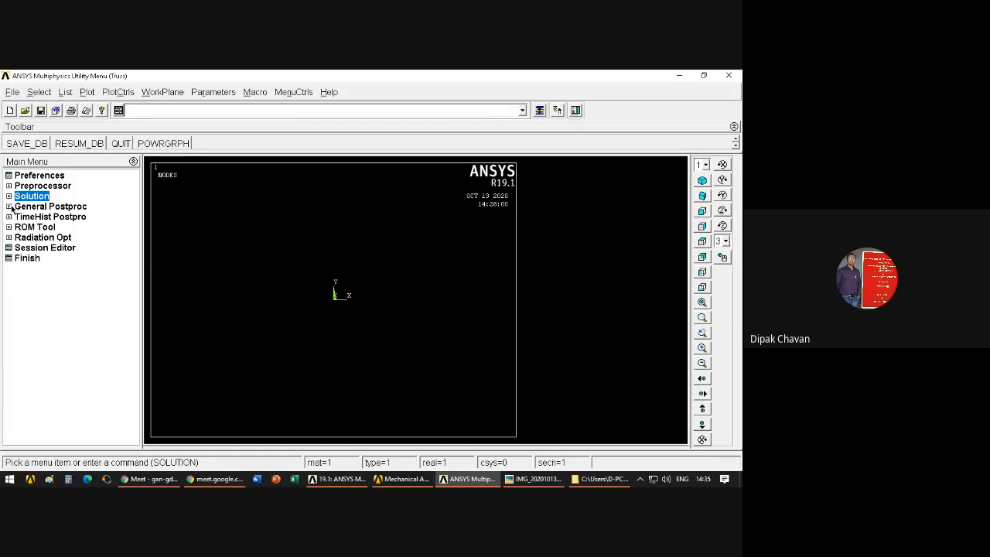
left_click(9, 206)
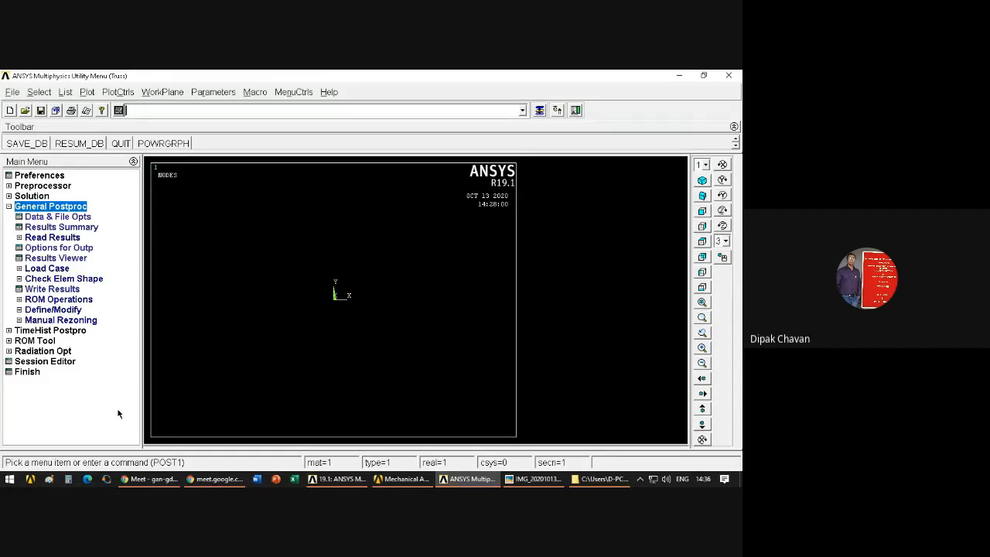
Step: Switch to the Google Meet window and admit the participant waiting to join
left_click(216, 478)
left_click(155, 480)
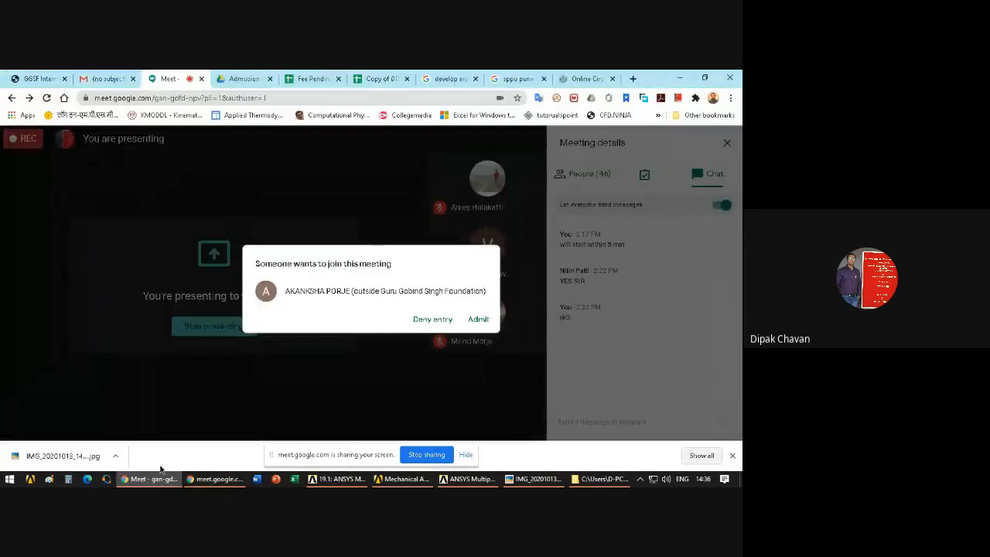
left_click(477, 315)
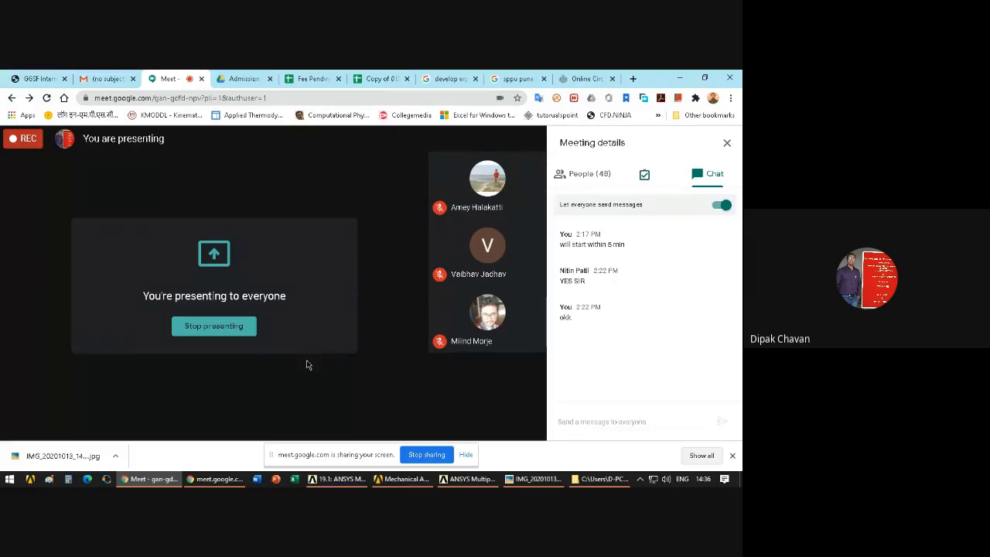
Step: Switch back to ANSYS, collapse General Postproc and expand the Preprocessor branch
left_click(466, 479)
left_click(9, 206)
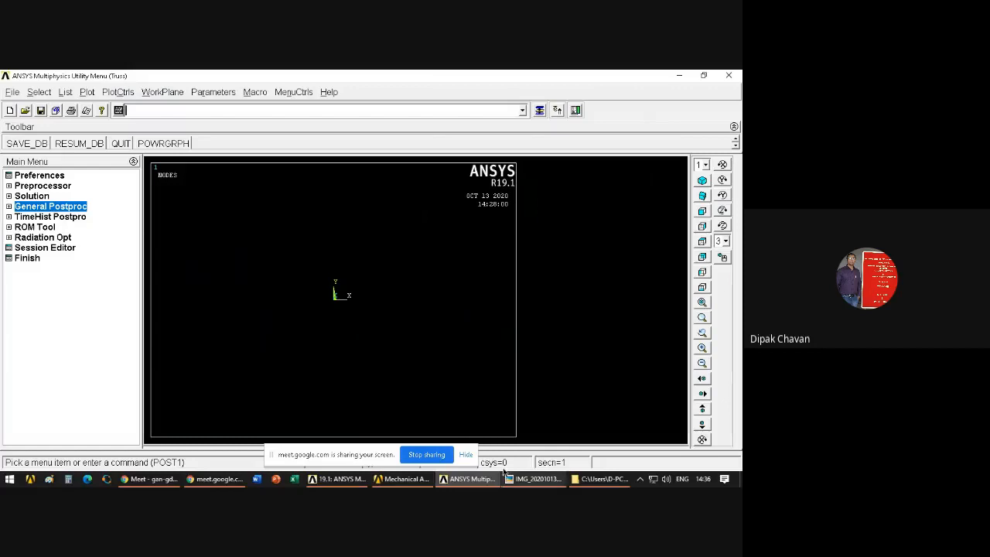
left_click(8, 187)
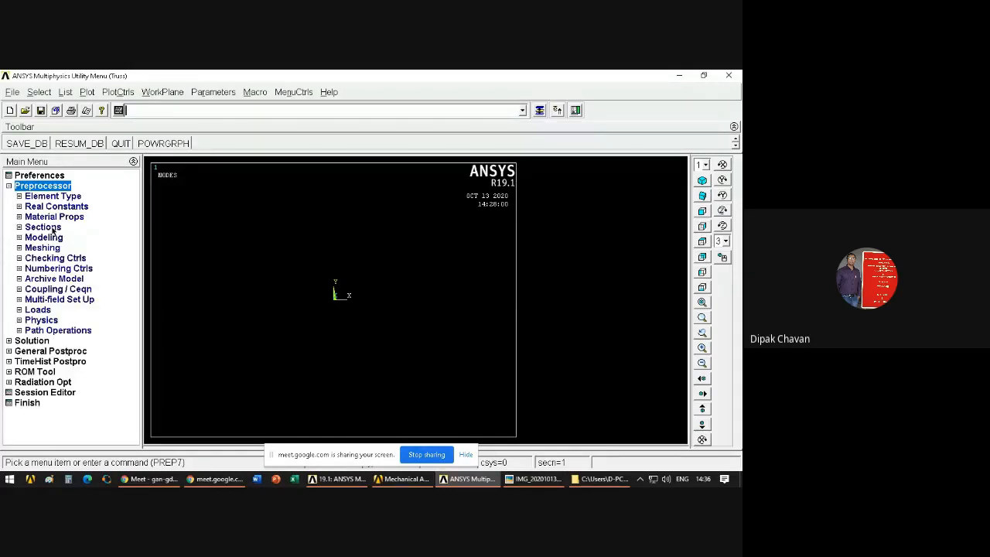
left_click(23, 198)
left_click(23, 198)
Step: Switch to Paint and draw a black rectangle outline about 620 × 218 px near the middle of the canvas
left_click(48, 481)
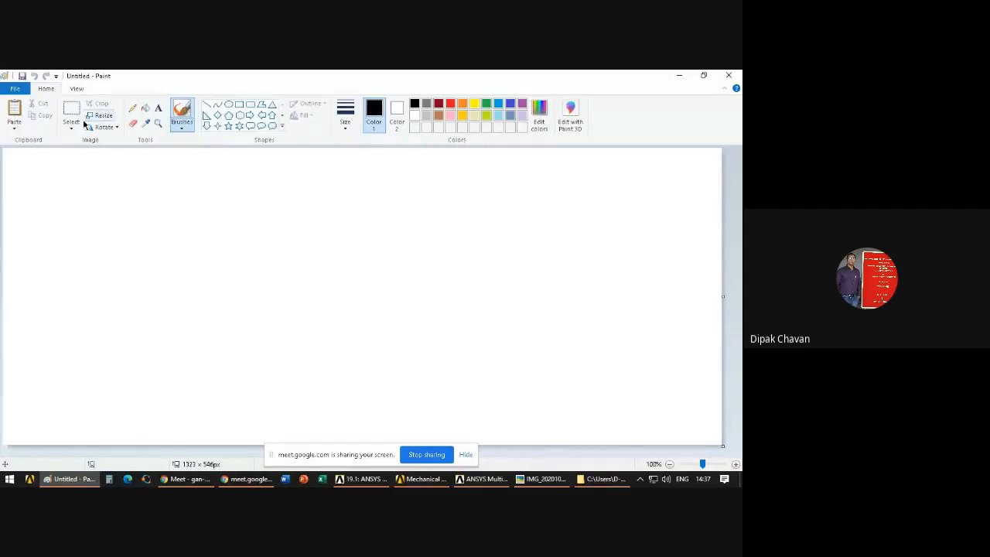
left_click(70, 126)
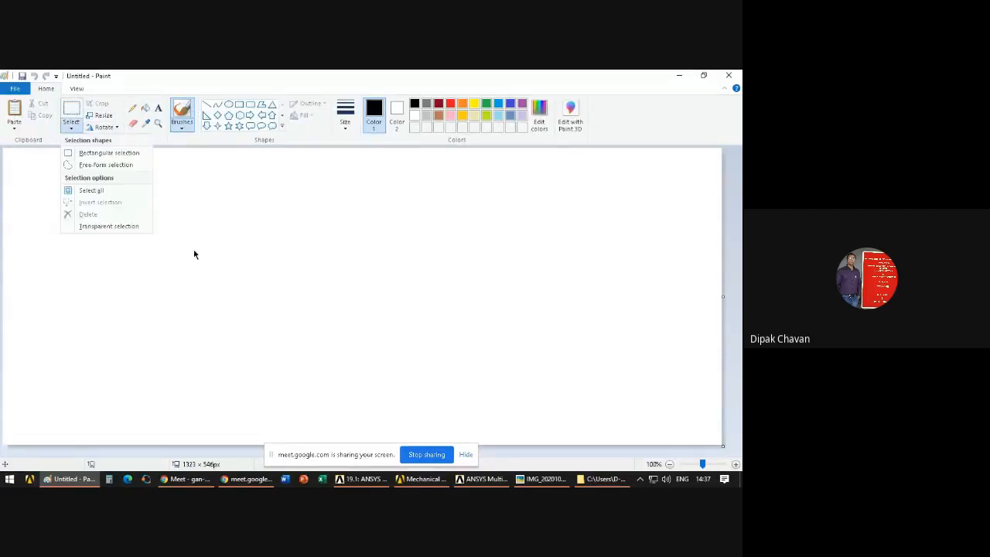
left_click(128, 114)
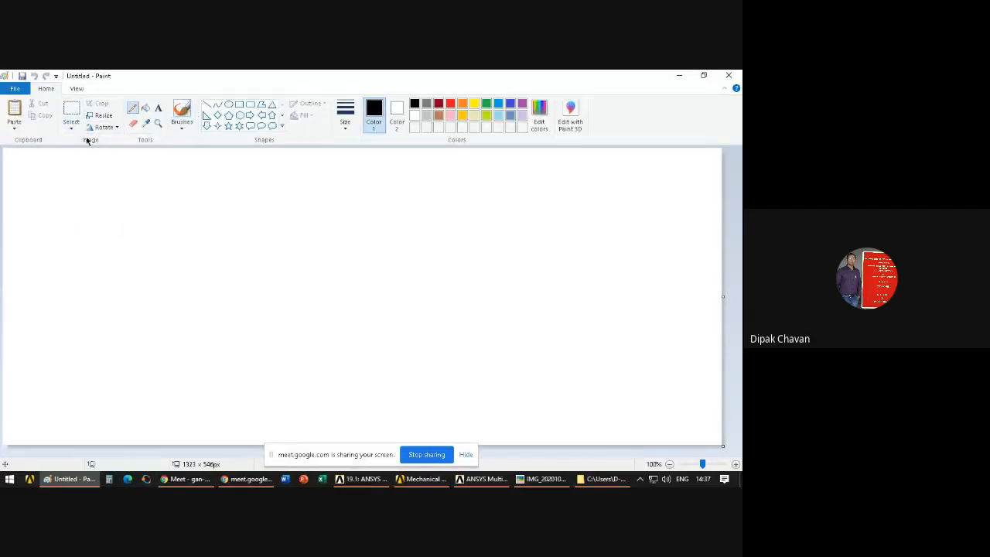
left_click(239, 103)
mouse_move(175, 222)
left_mouse_down()
mouse_move(415, 316)
mouse_move(511, 340)
left_mouse_up()
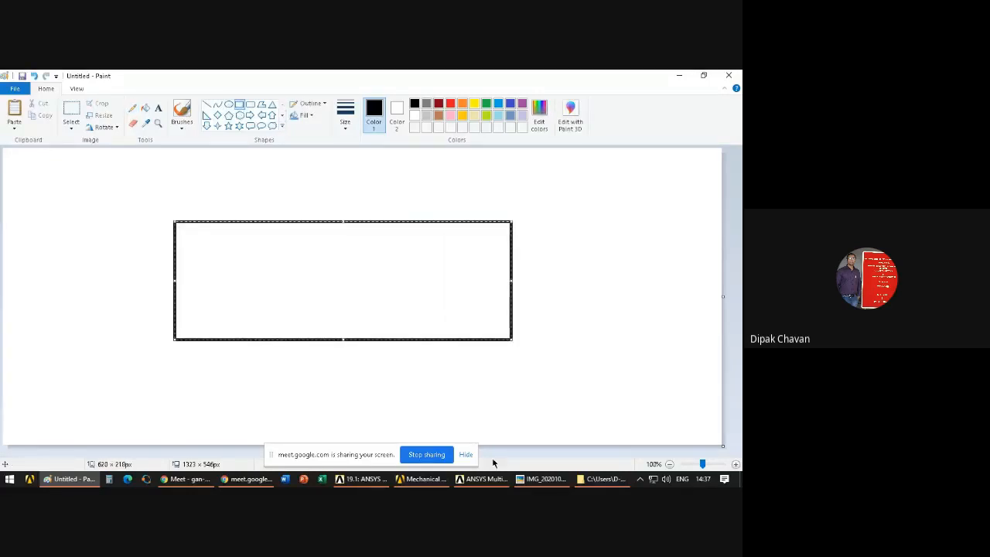
Step: Check the Google Meet window for activity and return to the Paint sketch
left_click(246, 479)
left_click(201, 480)
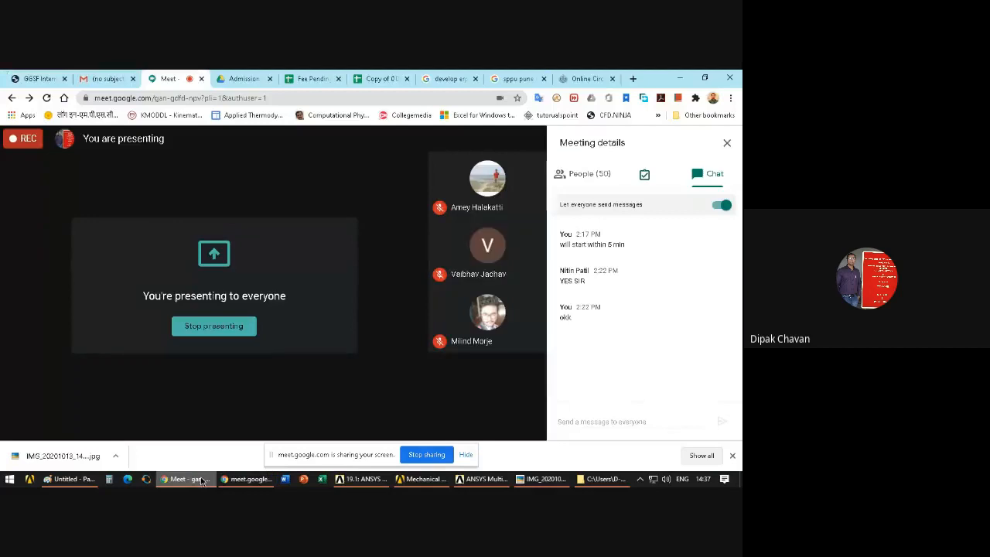
left_click(201, 481)
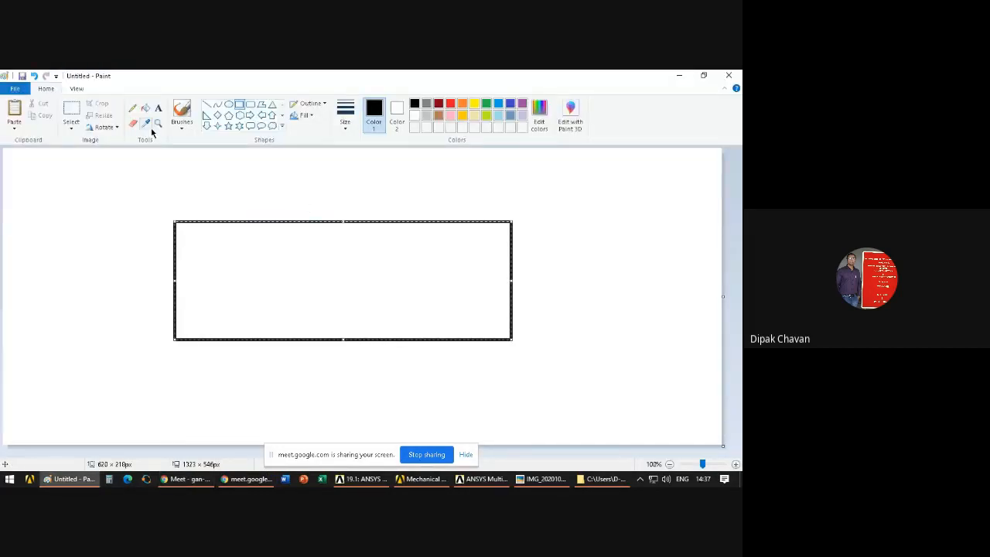
Step: Hatch the rectangle's left edge with slanted pencil strokes to represent a fixed support
left_click(133, 107)
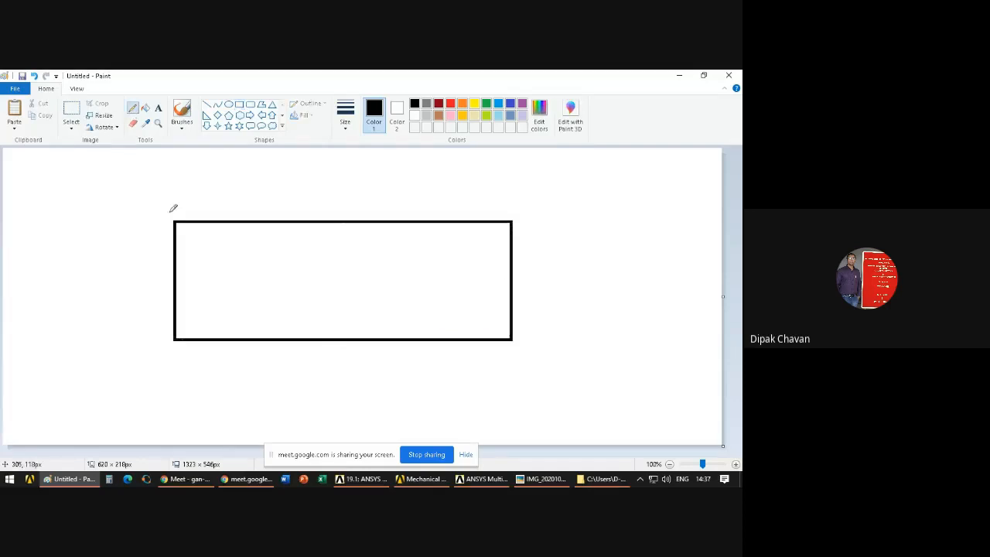
mouse_move(172, 223)
left_mouse_down()
mouse_move(149, 252)
mouse_move(167, 375)
left_mouse_up()
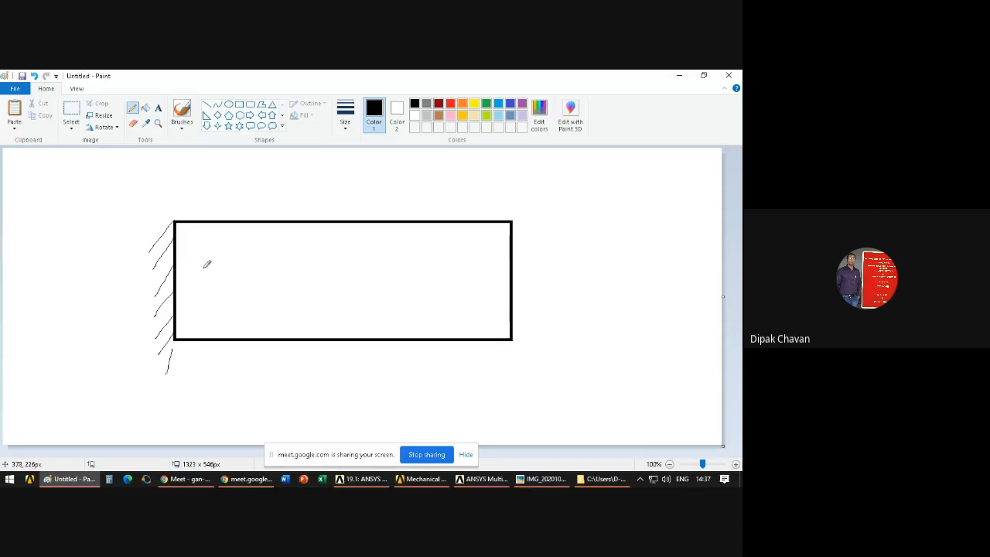
Step: Divide the rectangle into a mesh with four vertical and two horizontal freehand pencil lines
left_click_drag(233, 223, 229, 338)
left_click_drag(293, 224, 292, 340)
left_click_drag(364, 221, 363, 338)
left_click_drag(426, 222, 426, 338)
left_click_drag(176, 260, 515, 259)
left_click_drag(512, 296, 177, 303)
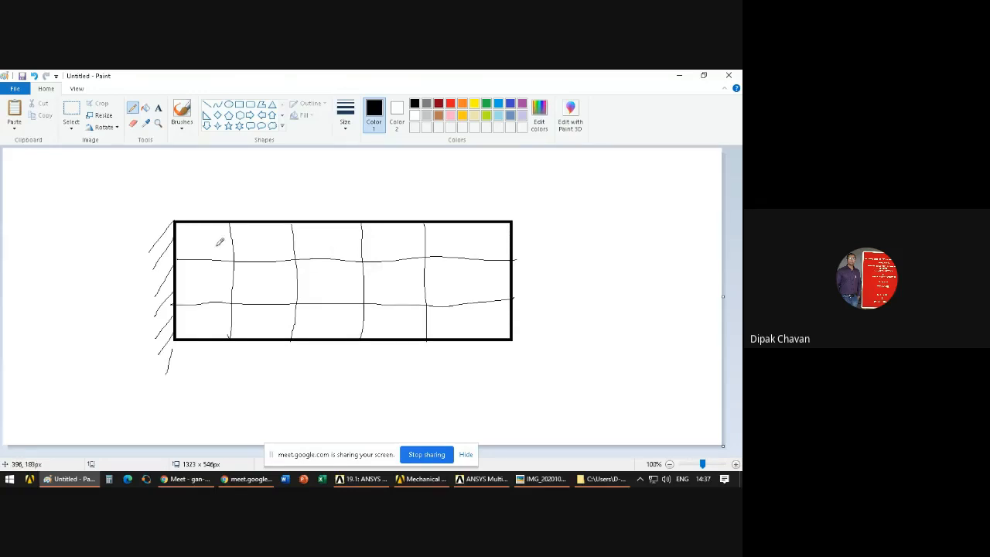
Step: Mark the individual mesh cells in the rectangle with pencil dots and short freehand strokes
left_click(251, 244)
left_click(323, 238)
left_click(393, 237)
left_click(451, 244)
left_click(452, 279)
left_click(394, 280)
left_click(333, 286)
left_click(266, 291)
left_click(216, 280)
left_click(214, 313)
left_click(259, 313)
left_click(317, 320)
mouse_move(314, 284)
left_mouse_down()
mouse_move(343, 281)
mouse_move(334, 280)
left_mouse_up()
left_click_drag(322, 246, 331, 246)
left_click_drag(270, 252, 284, 248)
left_click_drag(264, 297, 281, 288)
left_click_drag(334, 318, 422, 304)
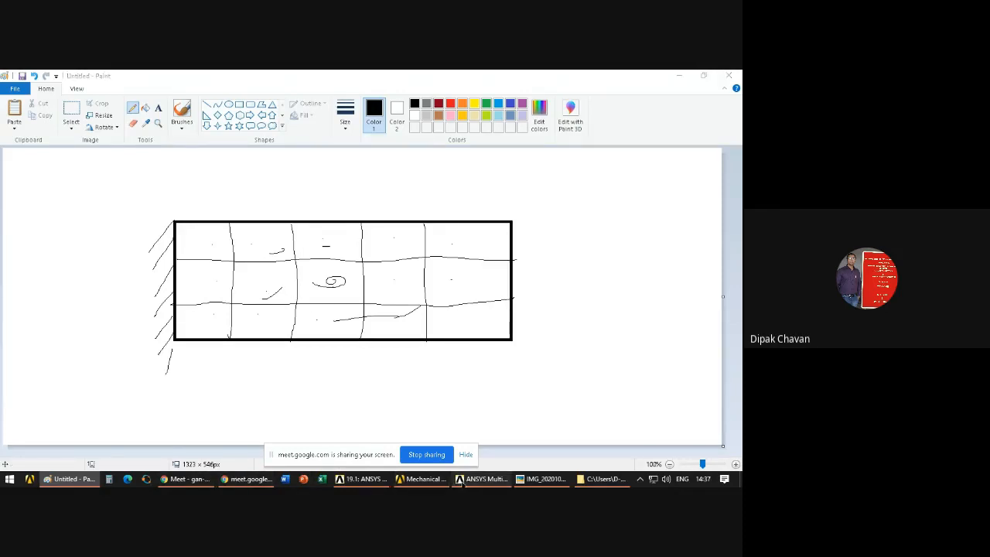
Step: Switch to ANSYS and open the Library of Element Types for adding a new element type
left_click(481, 479)
left_click(20, 197)
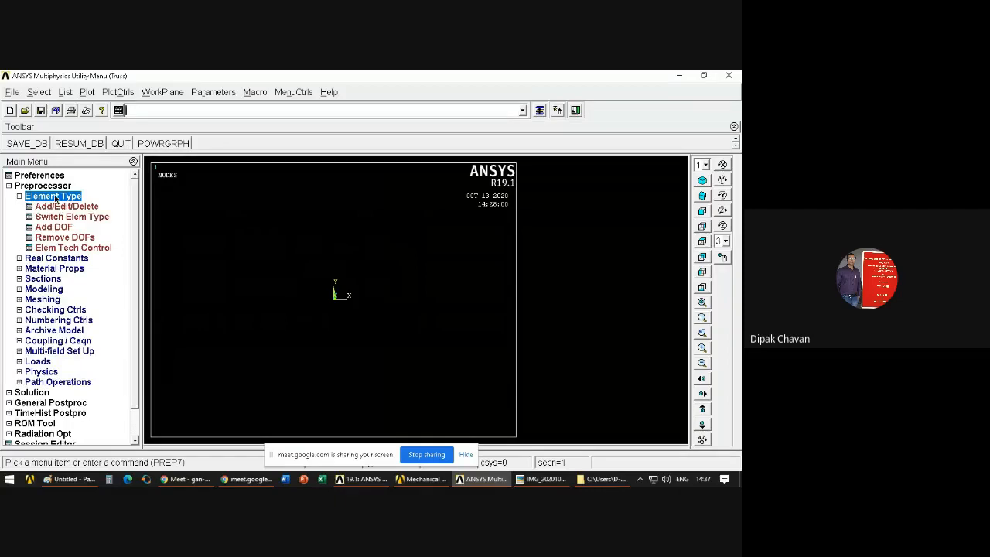
left_click(83, 209)
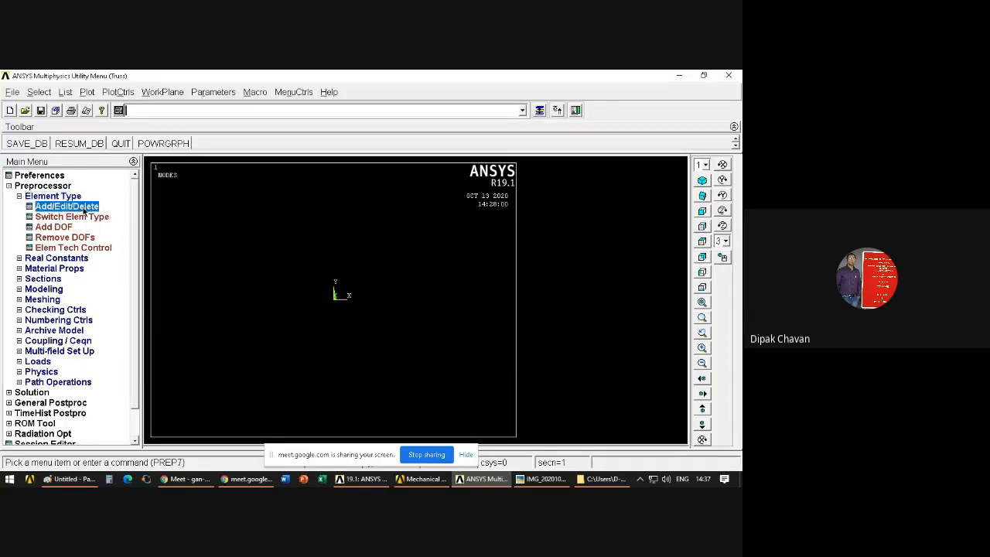
left_click_drag(187, 132, 253, 136)
left_click(146, 351)
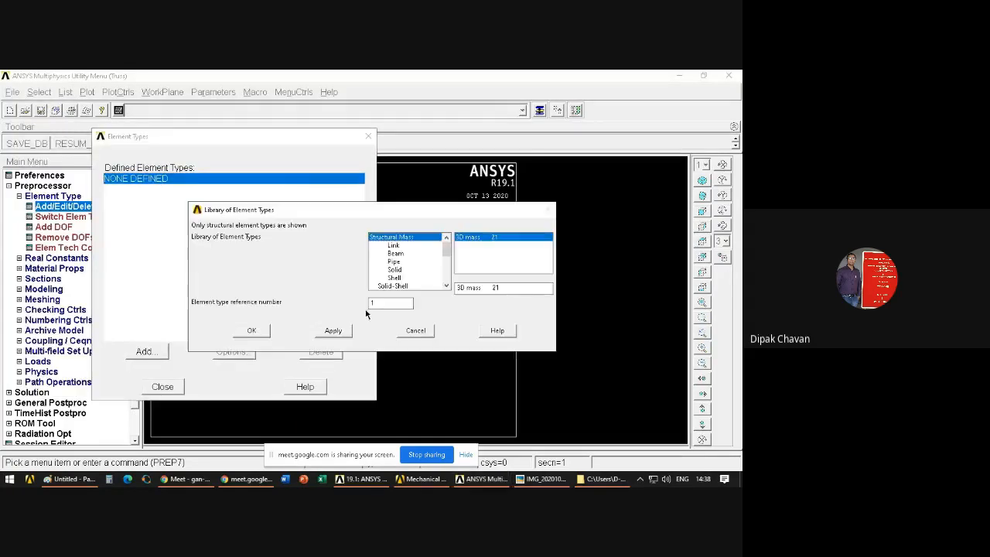
Step: Examine the element types offered in library categories such as Solid-Shell, Pore-pressure, Superelement, Surface Effect and Archive
left_click_drag(400, 249, 395, 287)
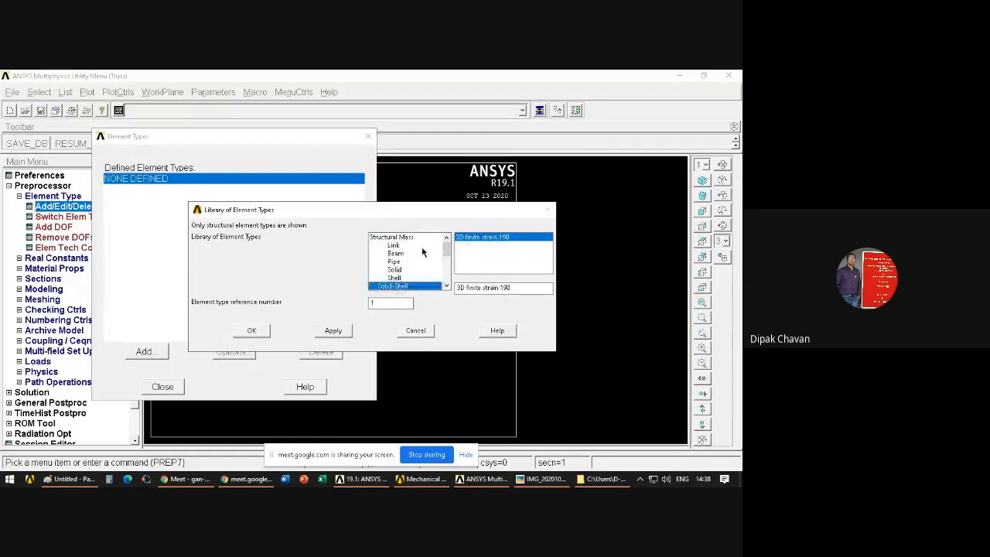
left_click_drag(447, 248, 452, 280)
left_click(383, 271)
left_click(380, 286)
left_click(381, 255)
left_click(381, 262)
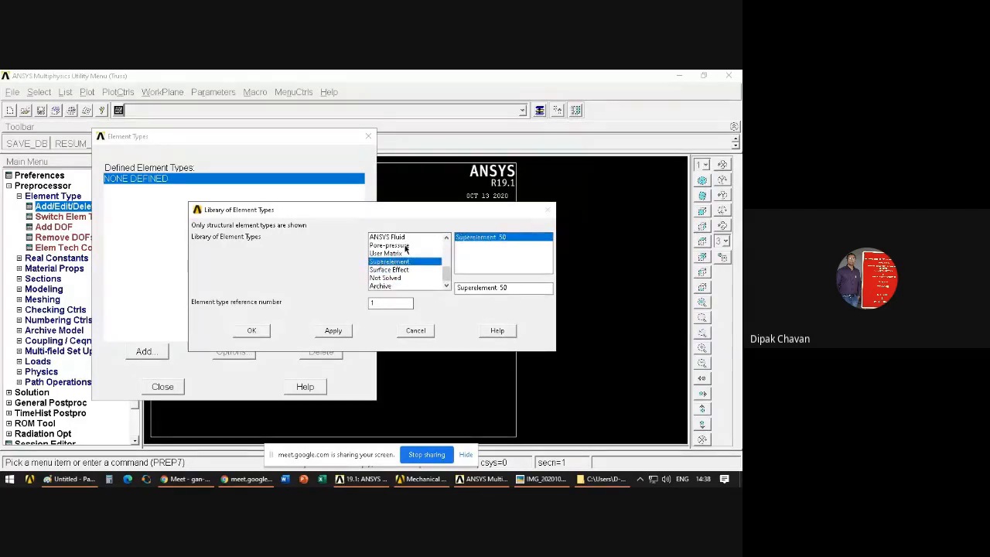
left_click(389, 245)
left_click(389, 261)
left_click(382, 286)
left_click(398, 246)
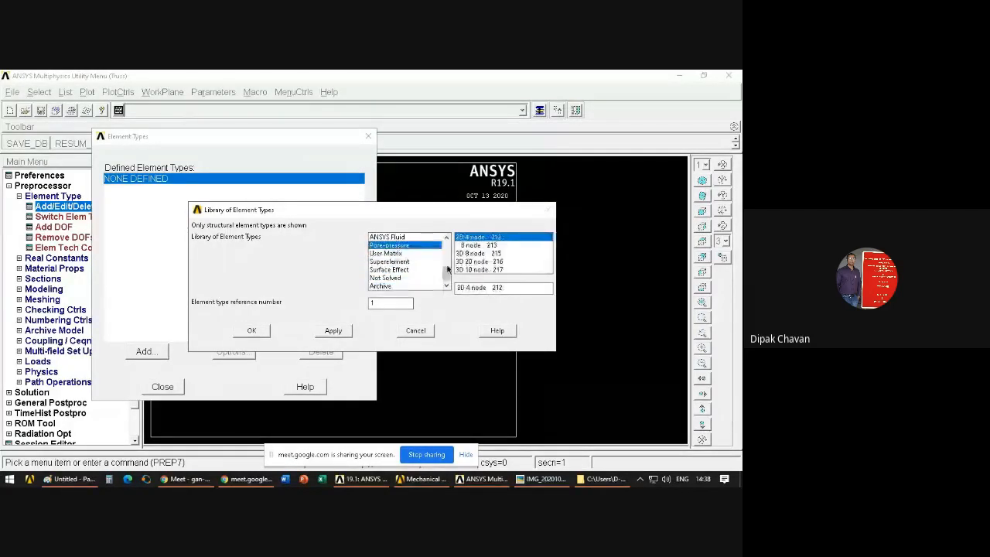
mouse_move(446, 275)
left_mouse_down()
mouse_move(446, 251)
mouse_move(441, 284)
mouse_move(446, 248)
mouse_move(444, 275)
left_mouse_up()
left_click(391, 271)
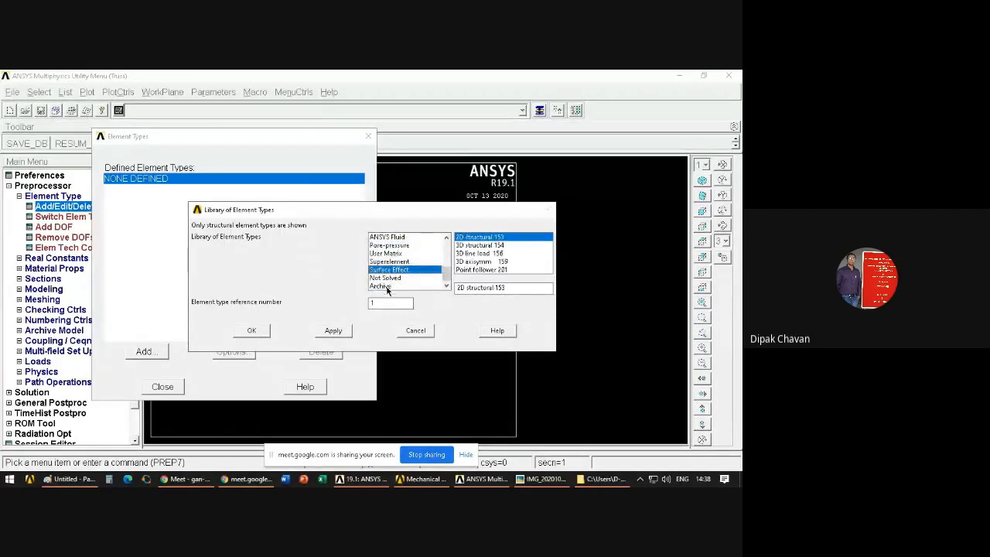
left_click(387, 287)
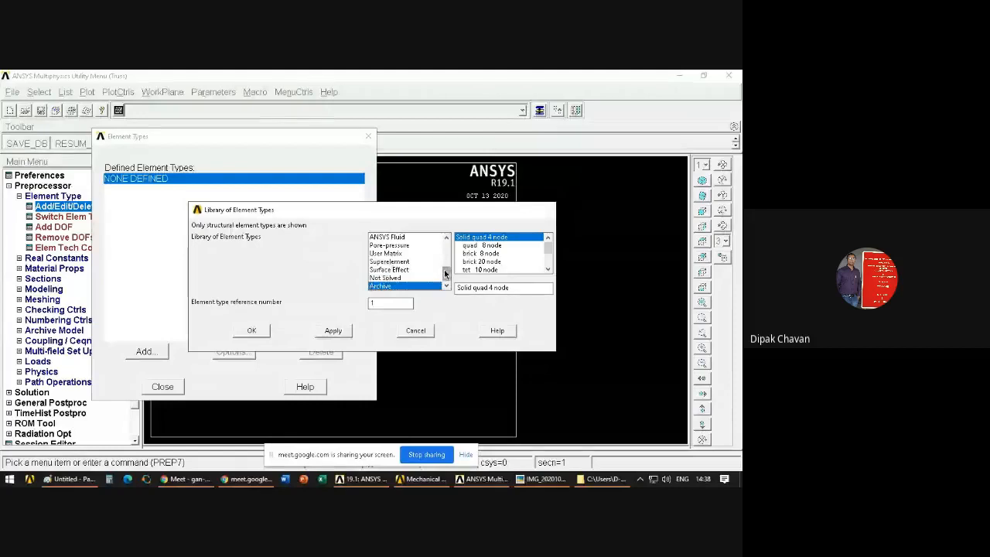
Step: View the Link element types, then close the element library and definitions without adding any, and collapse the Element Type branch
left_click_drag(445, 274, 447, 246)
left_click(393, 246)
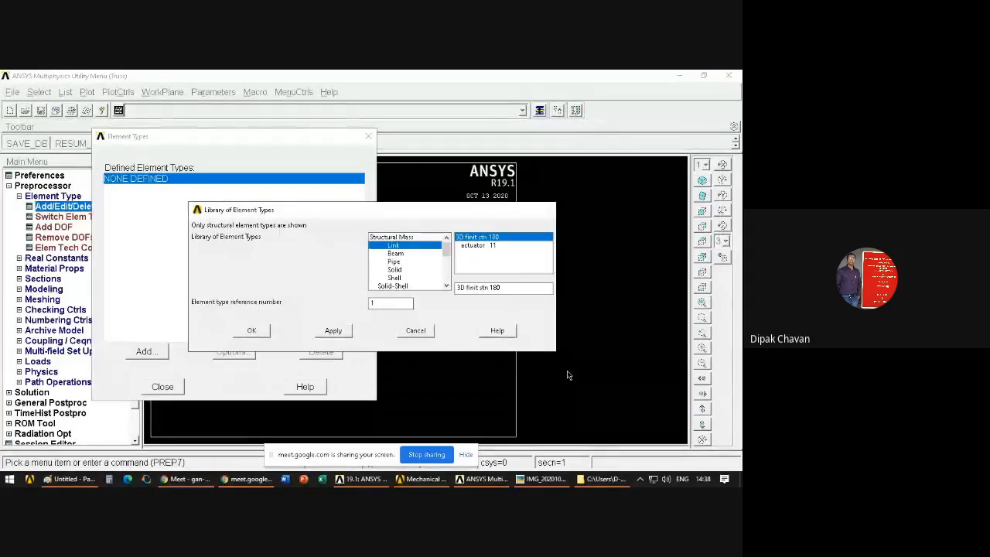
left_click(414, 331)
left_click(161, 386)
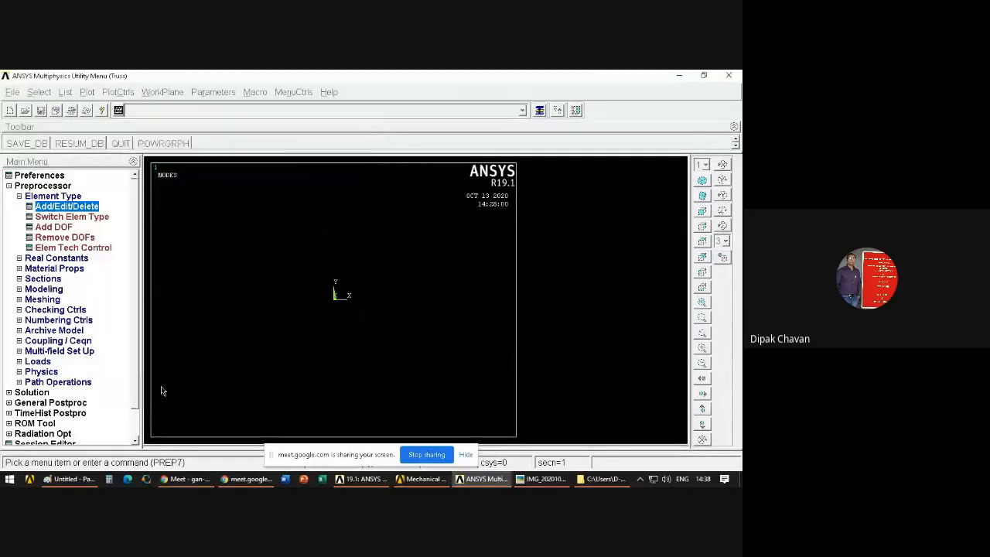
left_click(19, 197)
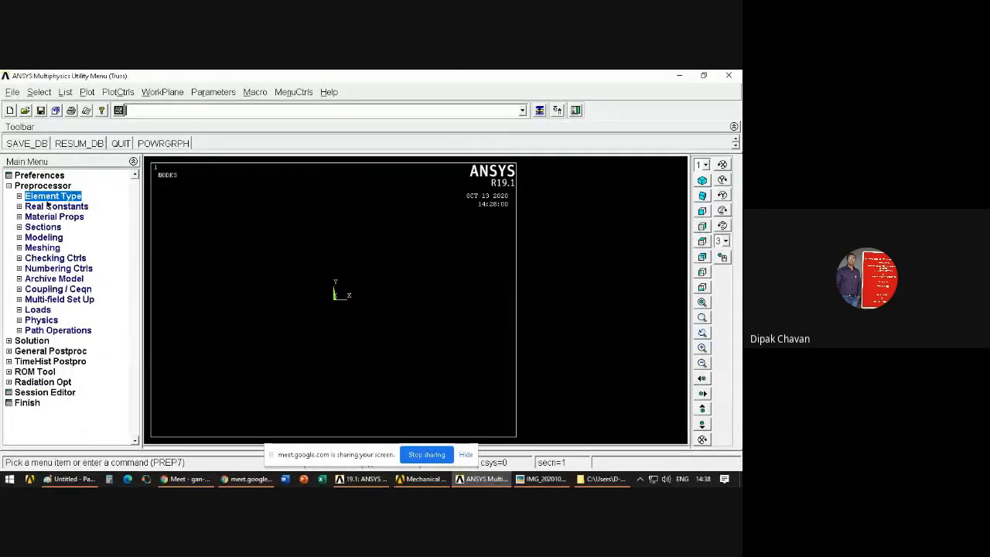
Step: Add the Link 3D finit stn 180 element from the structural element library as element type reference number 1
left_click(20, 196)
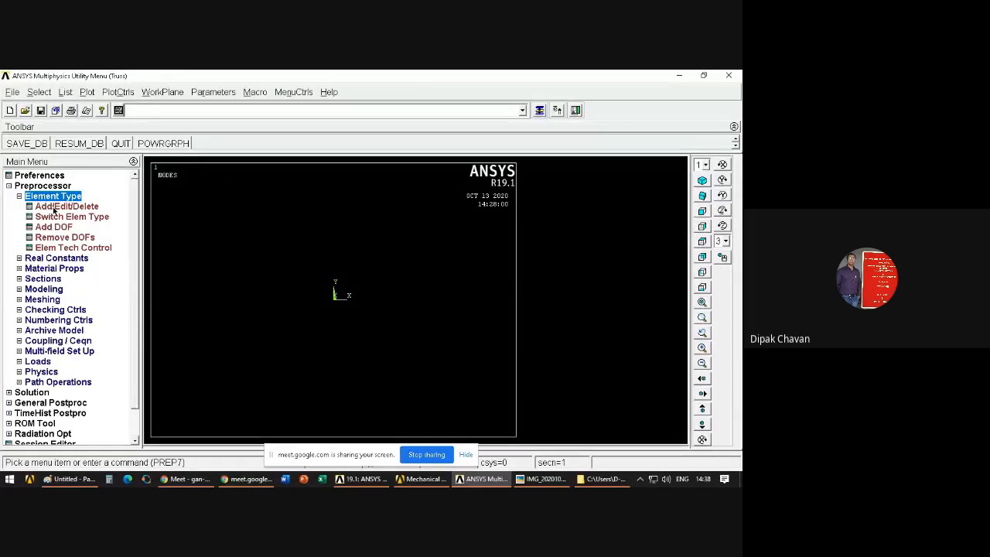
left_click(54, 207)
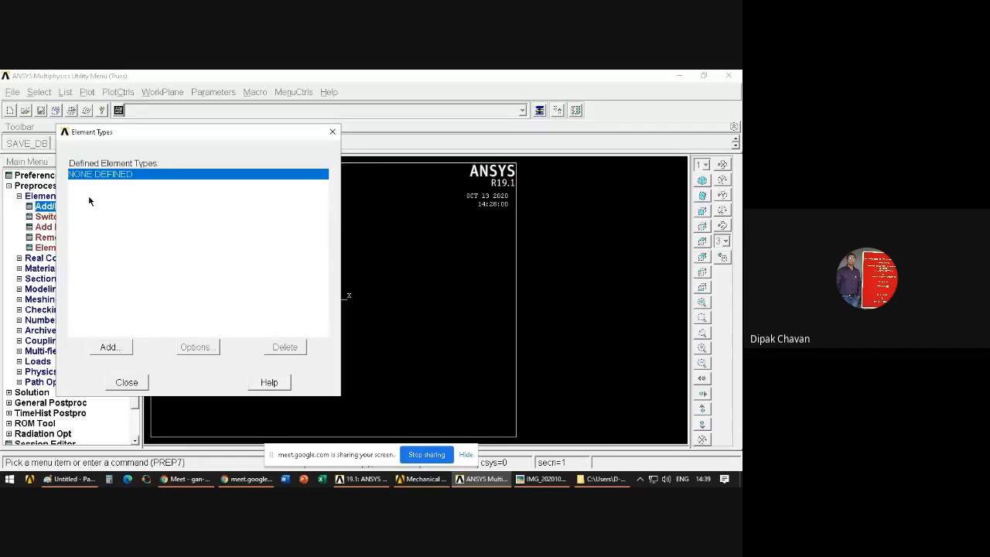
left_click(109, 348)
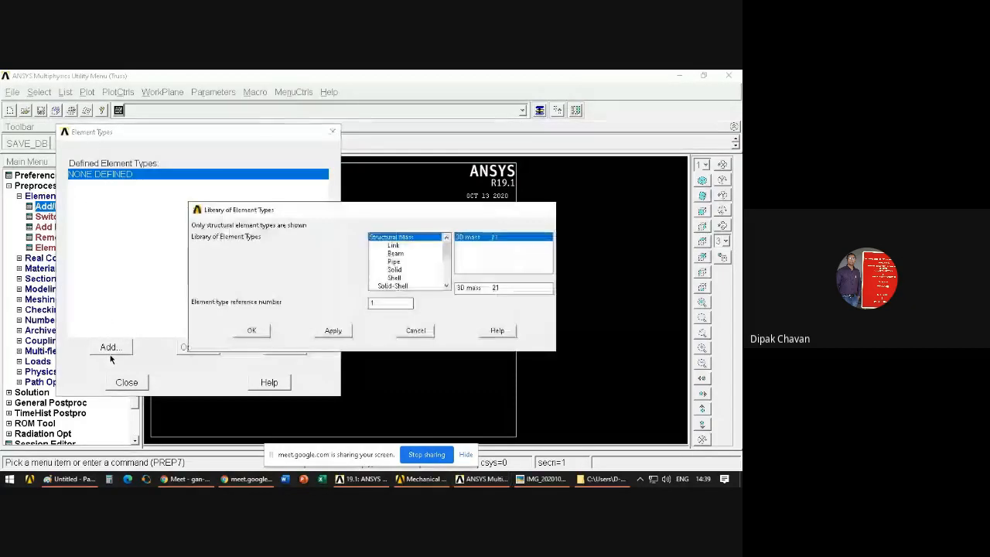
left_click(390, 245)
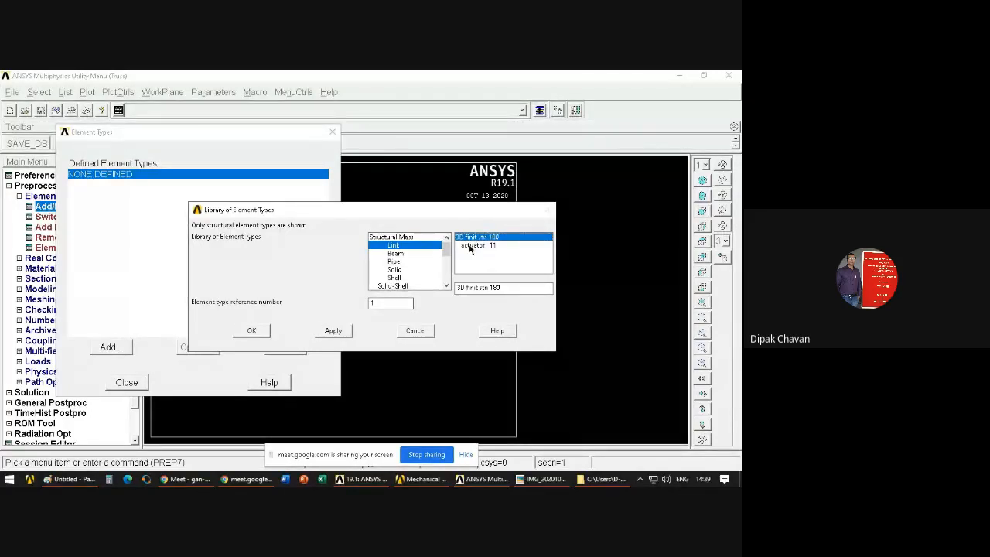
left_click(252, 332)
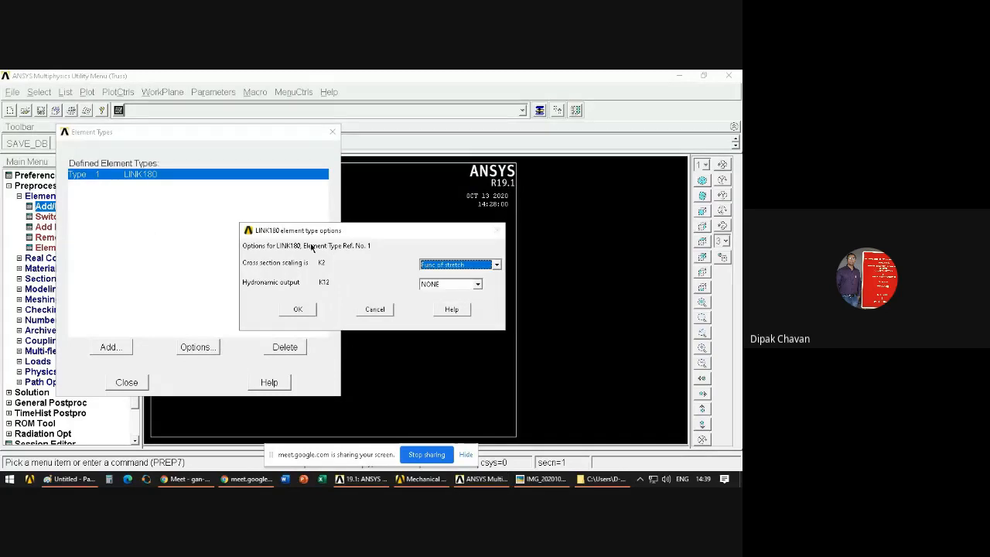
Step: View the cross section scaling and hydrodynamic output choices in the LINK180 element options, then close the options without changing them
left_click(455, 264)
left_click(438, 274)
left_click(438, 284)
left_click(438, 286)
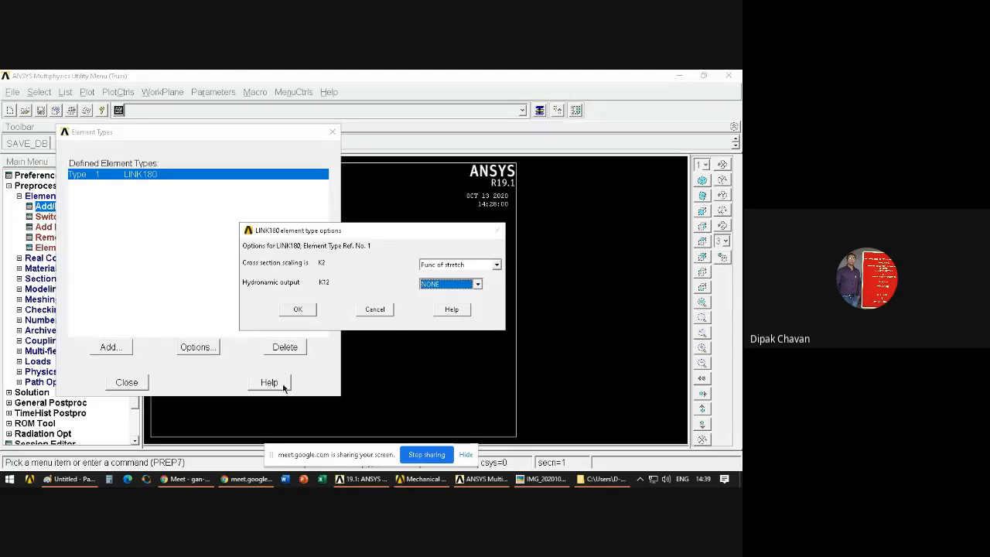
left_click(372, 311)
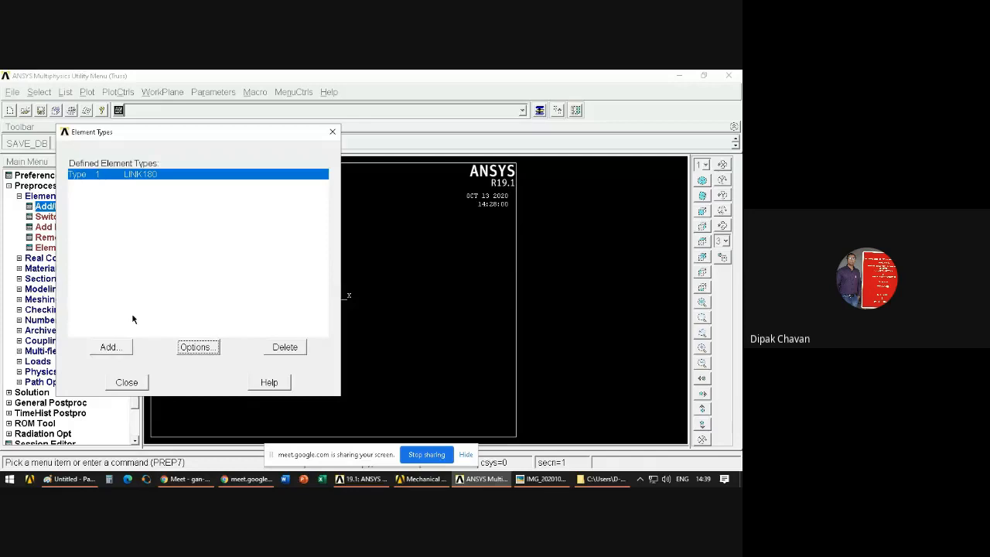
Step: Add the Beam 2 node 188 element from the library as element type reference number 2
left_click(109, 348)
left_click(394, 253)
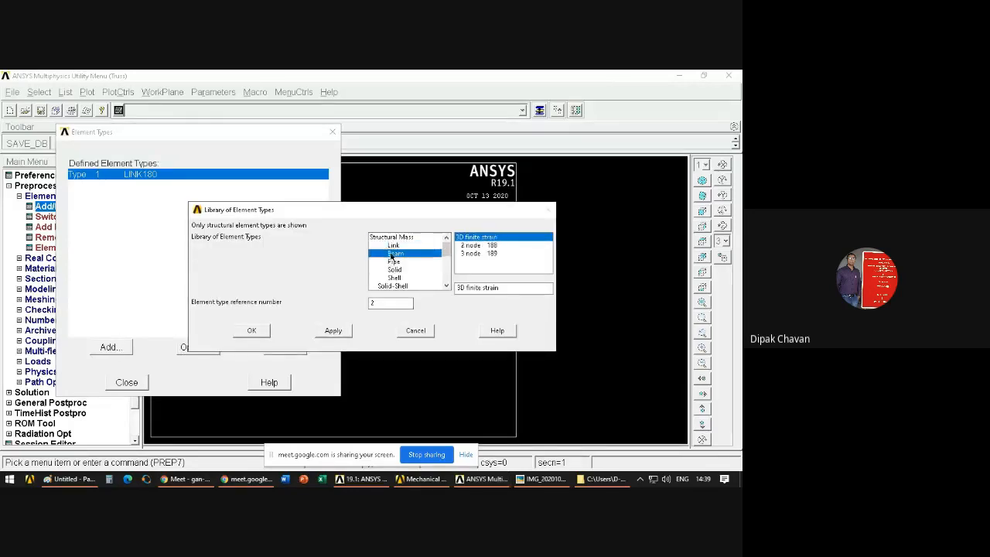
left_click(491, 246)
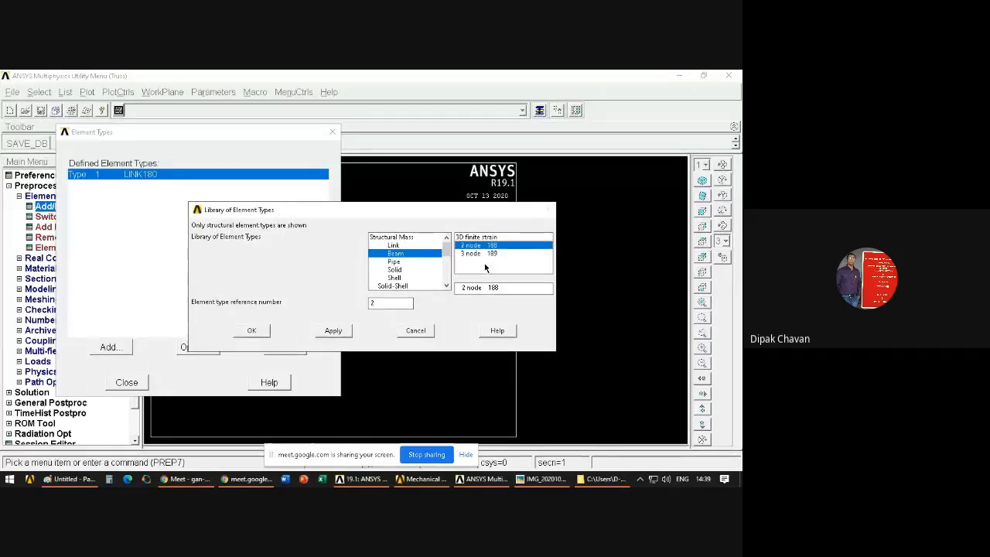
left_click(253, 331)
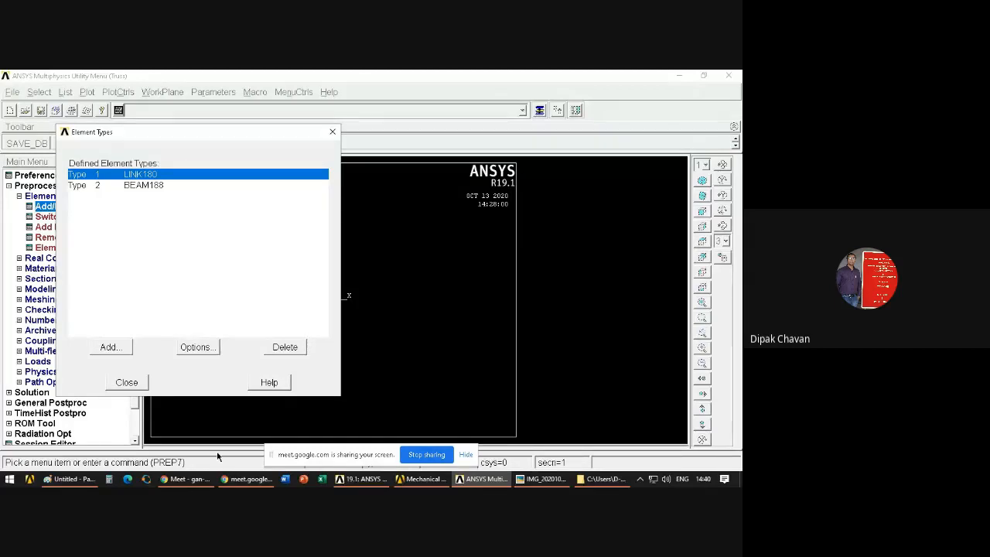
Step: Switch to the Google Meet call, mute and unmute the microphone, and return to ANSYS
left_click(254, 479)
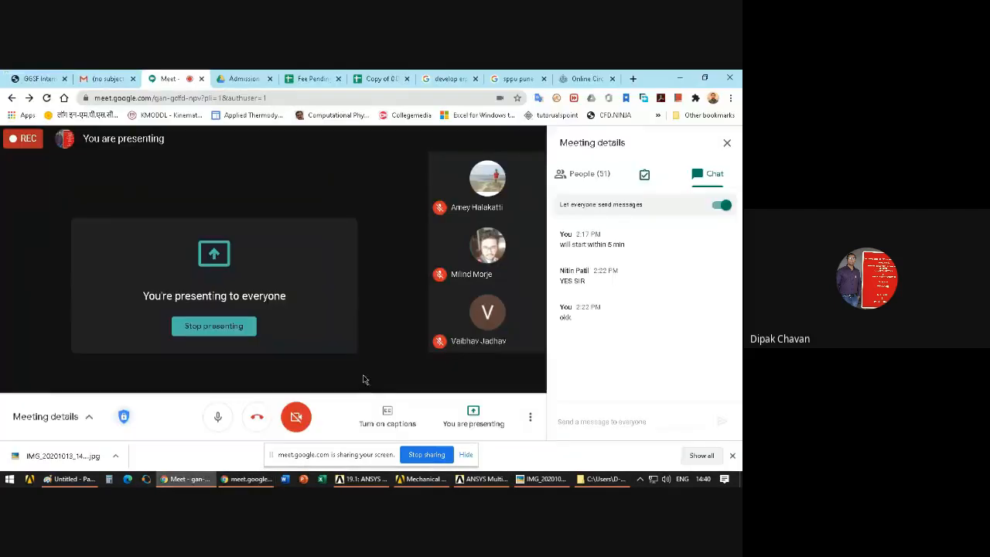
left_click(219, 417)
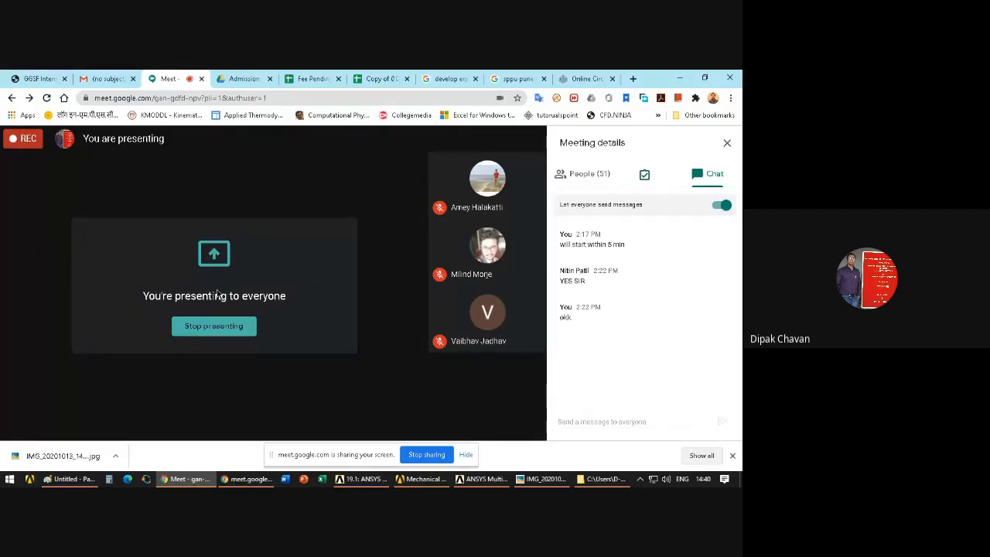
mouse_move(260, 364)
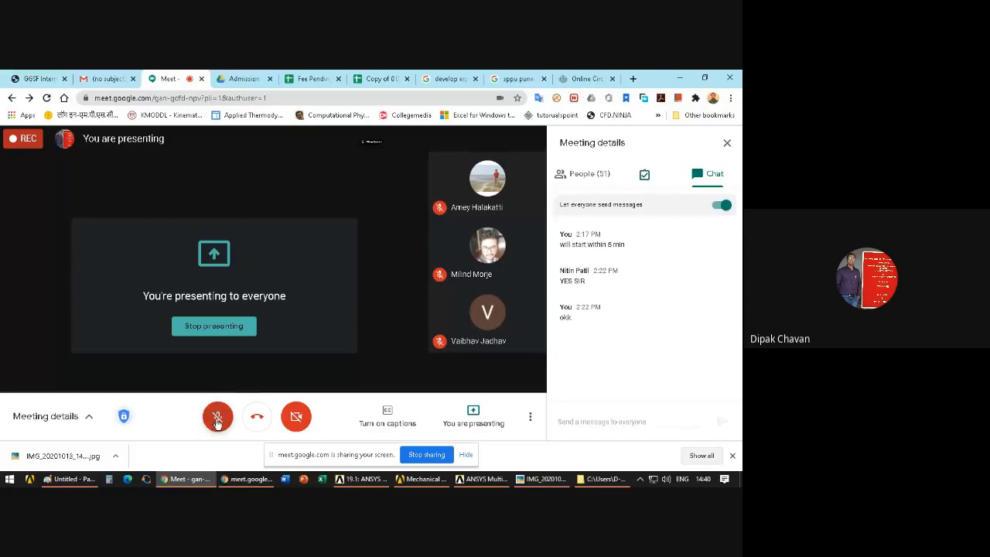
left_click(217, 417)
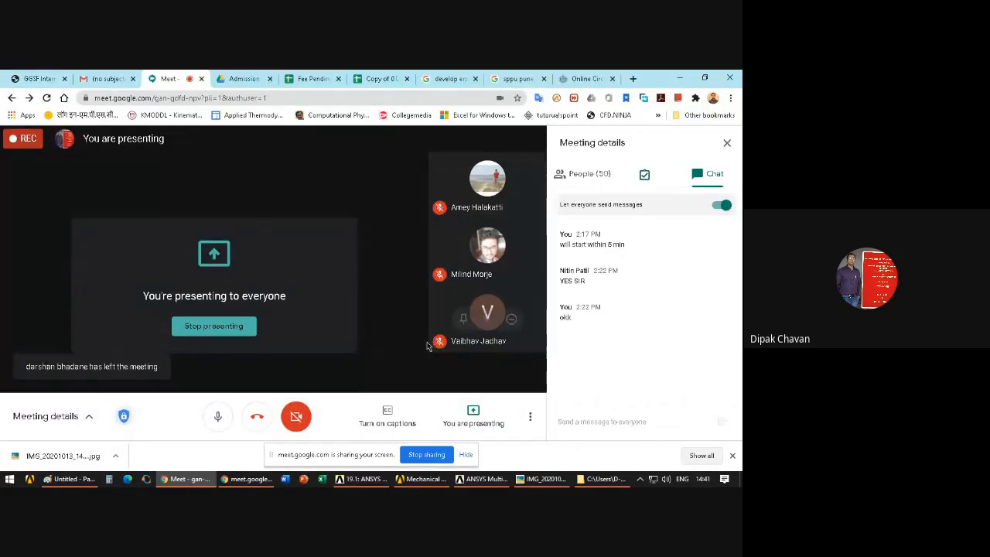
left_click(242, 479)
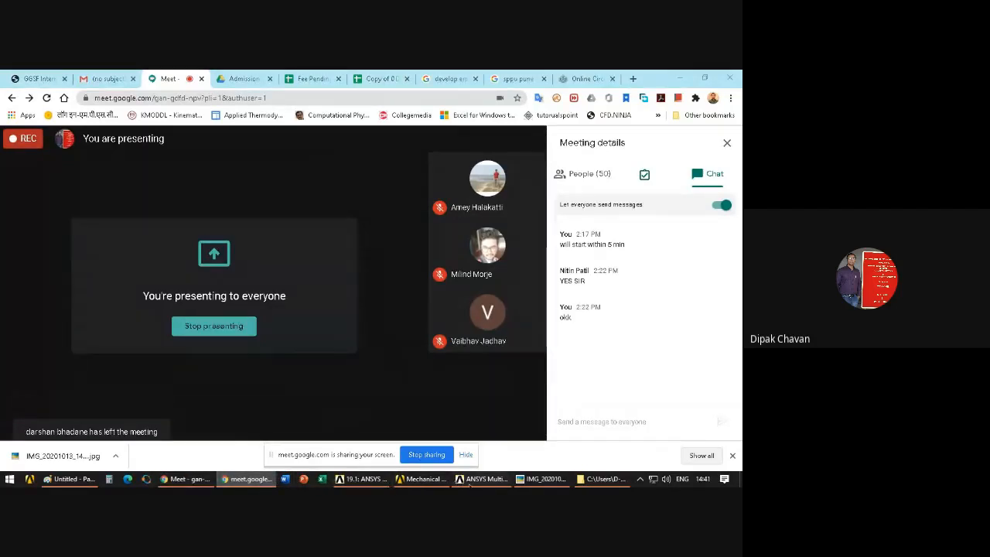
left_click(472, 480)
Step: Delete the BEAM188 element type, then close the element definitions and collapse the Element Type branch
left_click(144, 187)
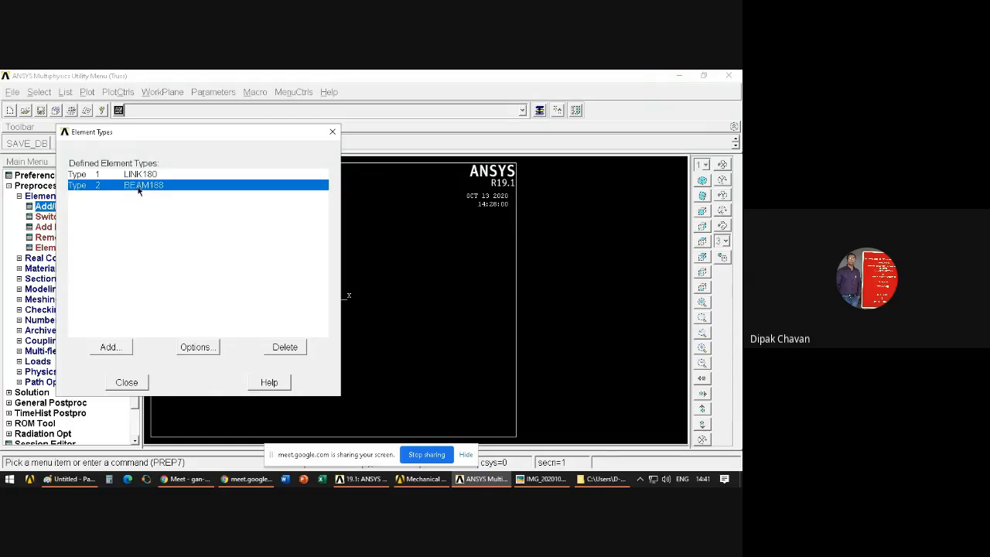
left_click(285, 349)
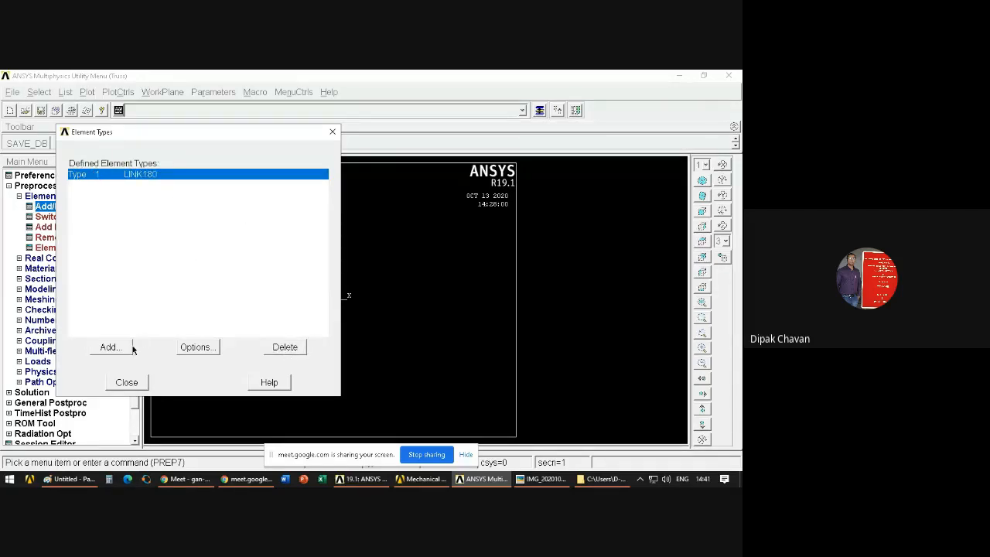
left_click(127, 382)
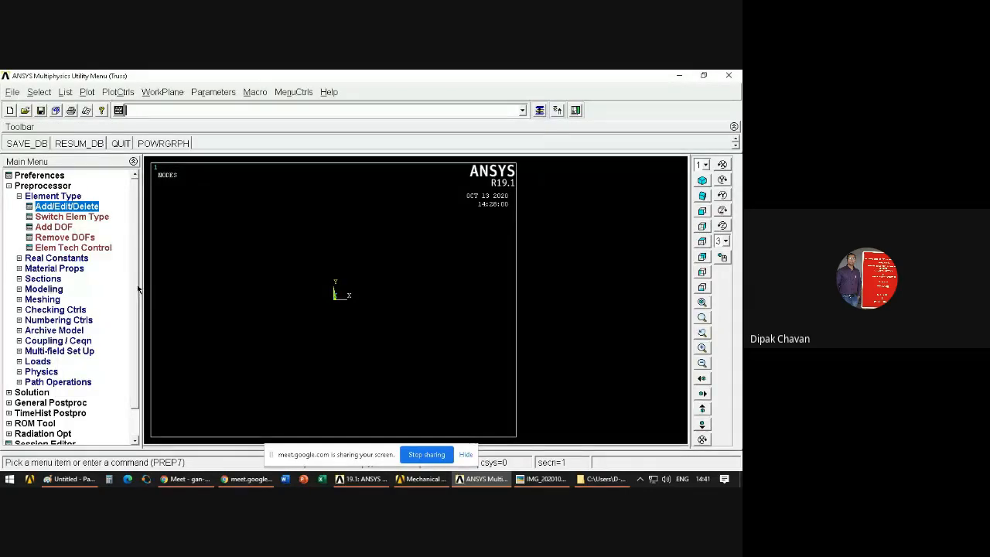
left_click(25, 199)
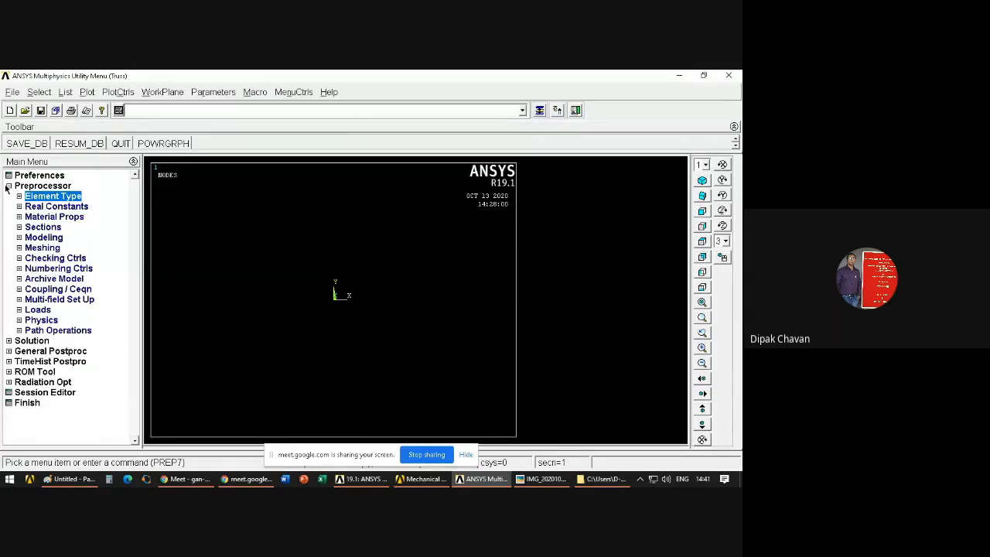
Step: Collapse and reopen the Preprocessor stage, expand its Element Type branch, and hide the screen-sharing notice
left_click(8, 186)
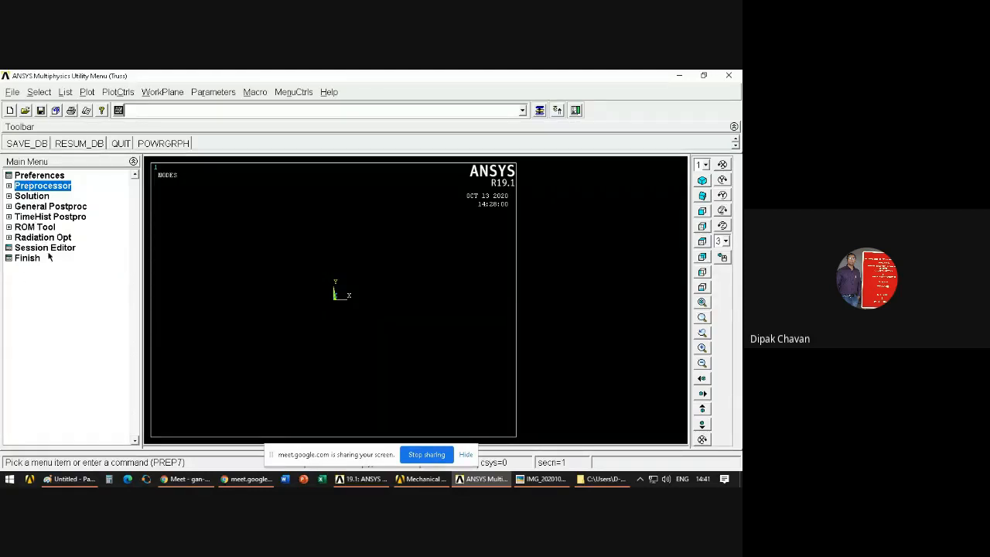
left_click(9, 186)
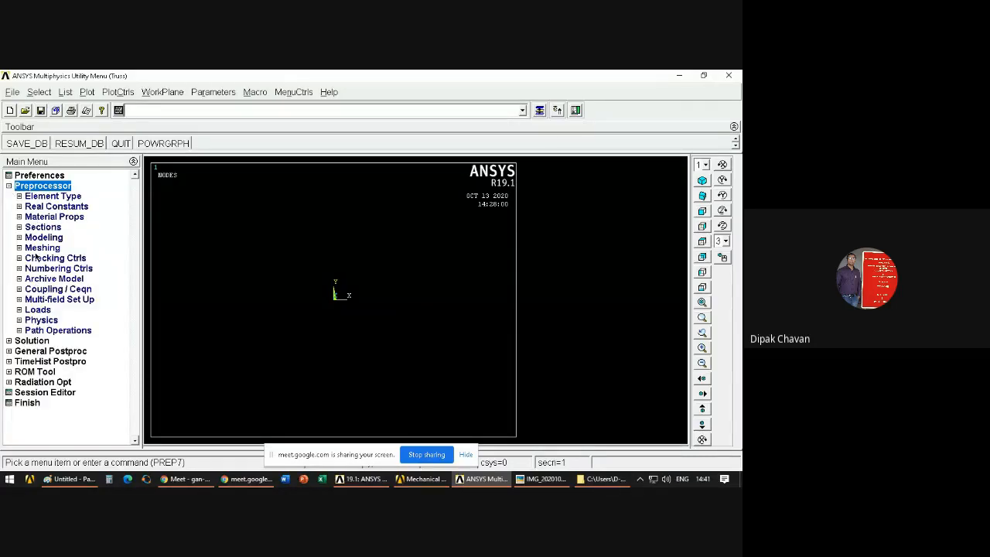
left_click(19, 196)
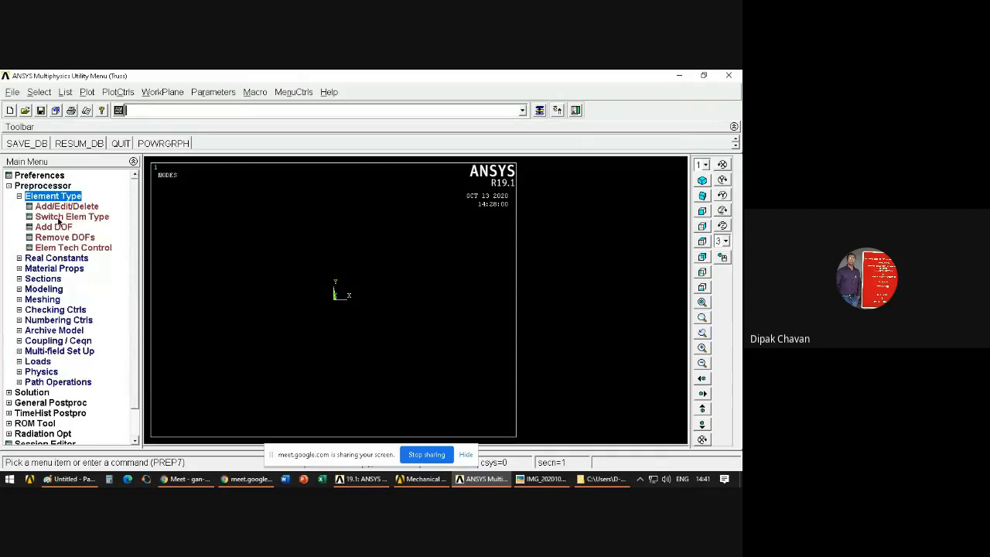
left_click(467, 455)
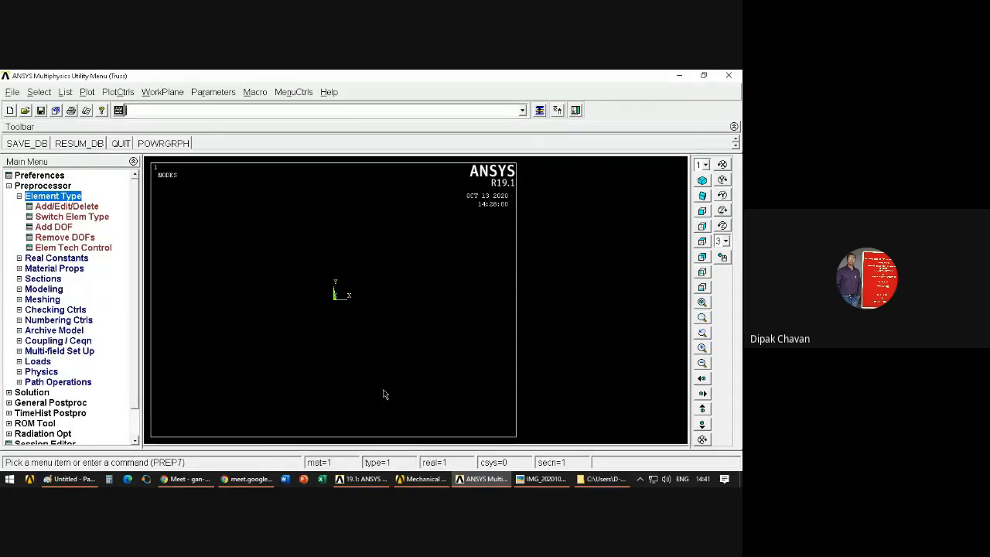
Step: View the defined element types and the element library again, then close both without adding an element
left_click(55, 209)
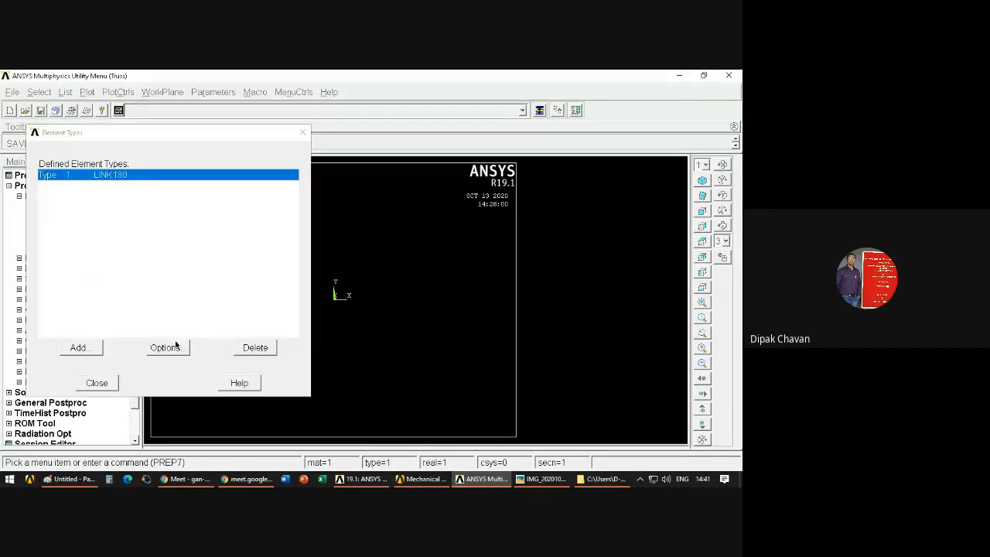
left_click_drag(116, 138, 138, 146)
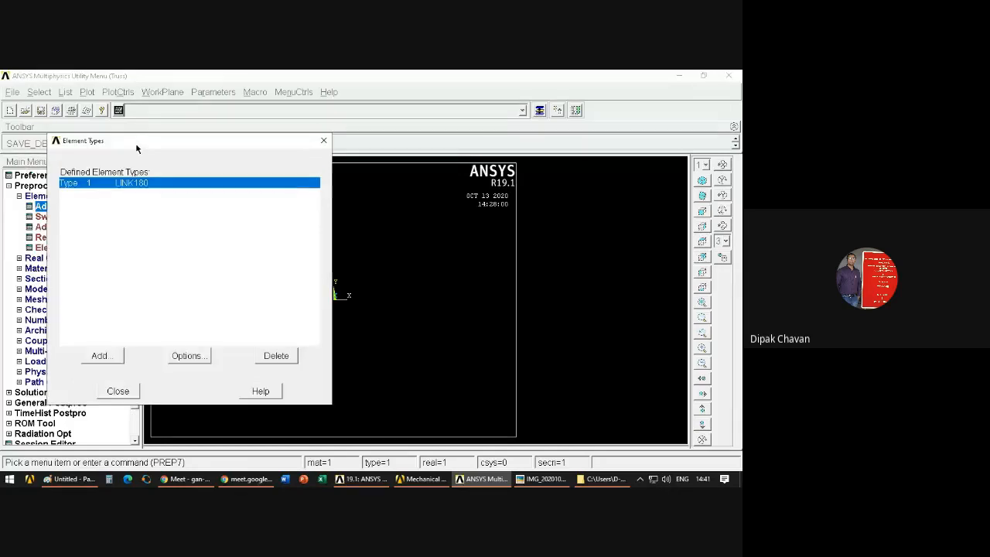
left_click(103, 357)
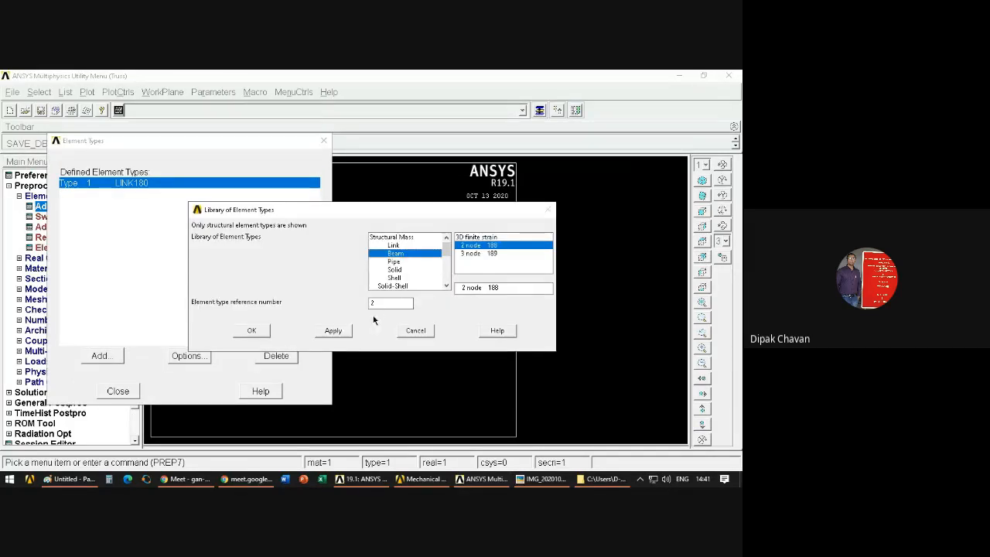
left_click(415, 331)
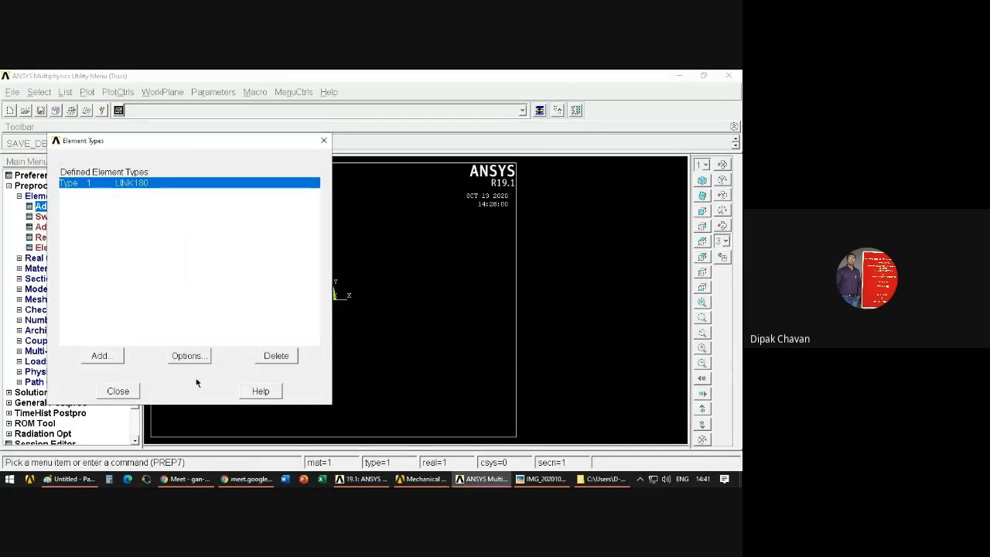
left_click(120, 390)
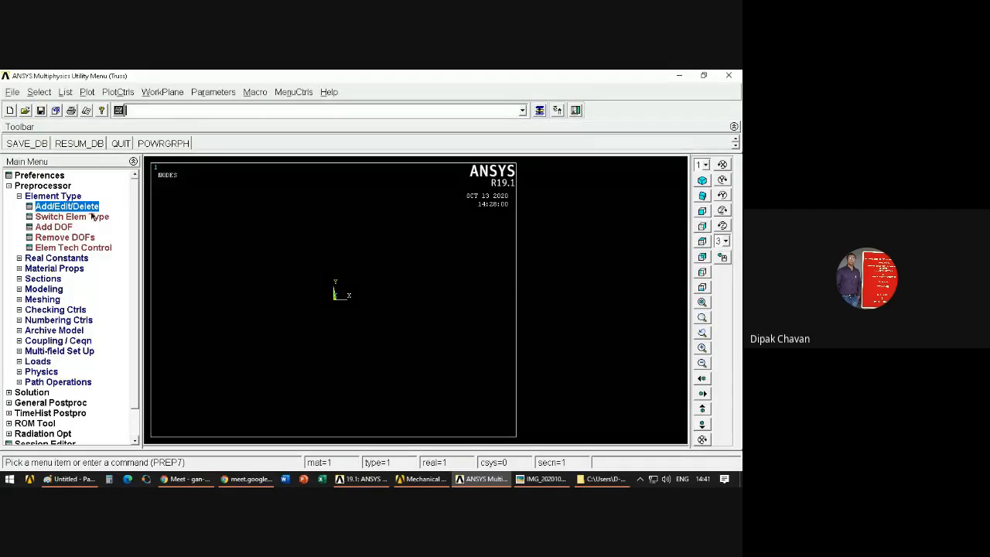
Step: Review the Element Type, Real Constants and Material Props branches of the Preprocessor, leaving each one collapsed
left_click(33, 197)
left_click(32, 198)
left_click(51, 208)
left_click(48, 208)
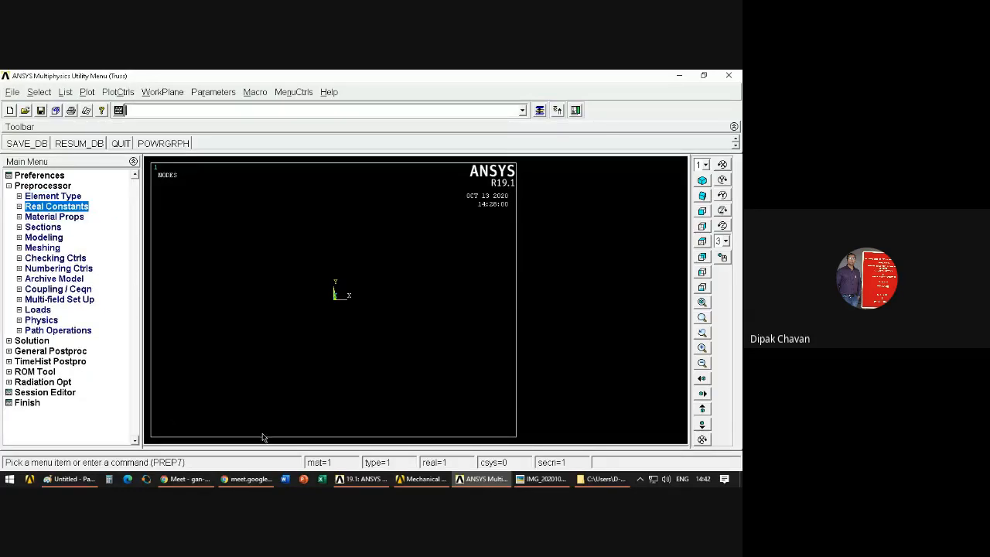
left_click(9, 187)
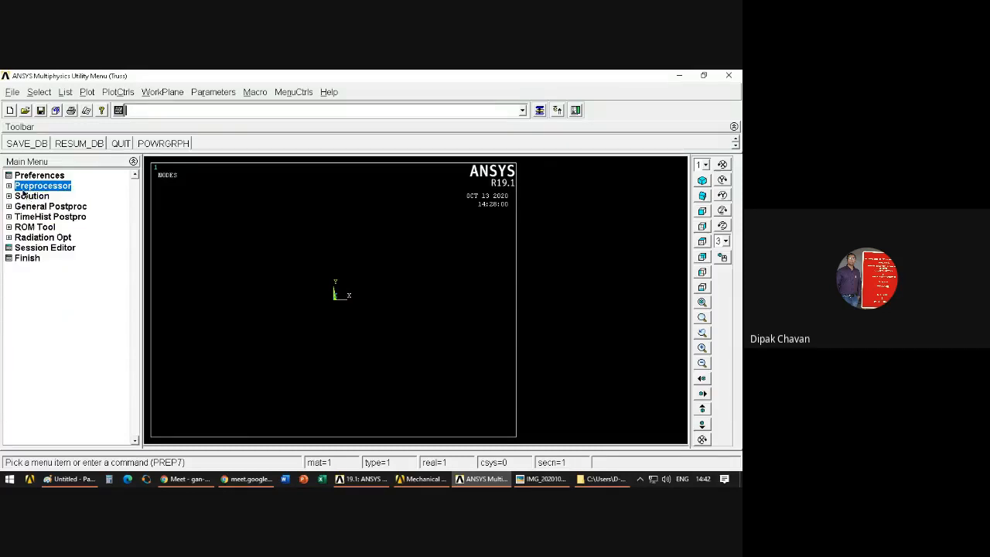
left_click(9, 186)
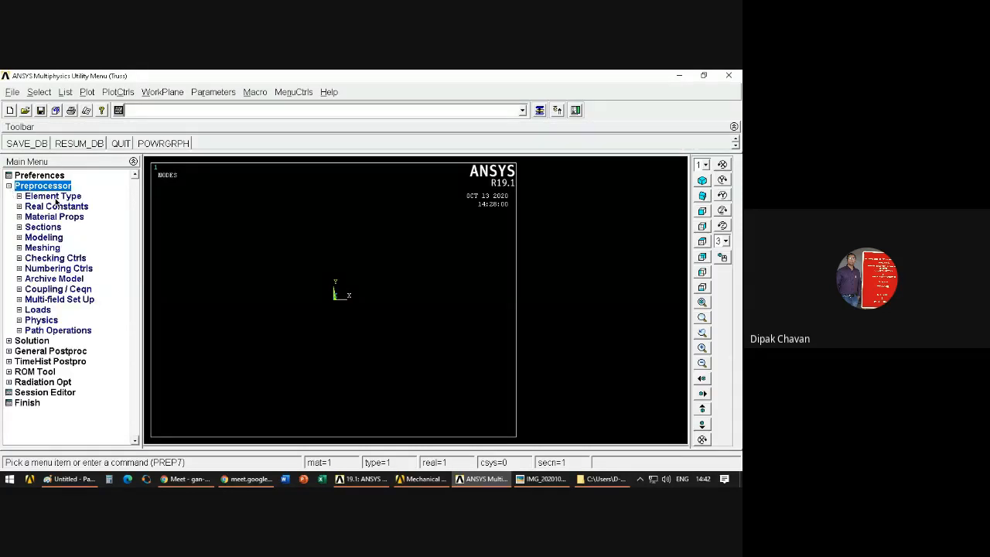
left_click(51, 197)
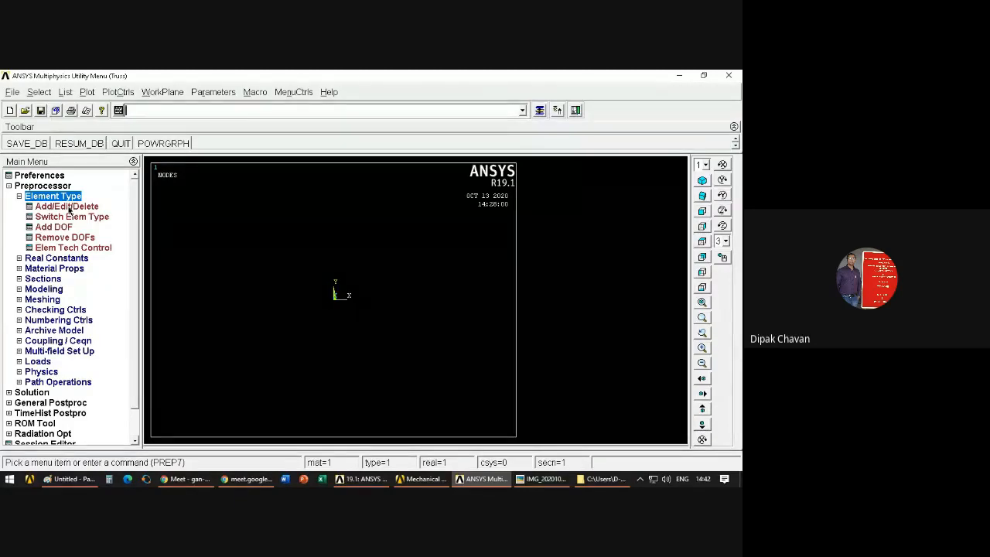
left_click(70, 196)
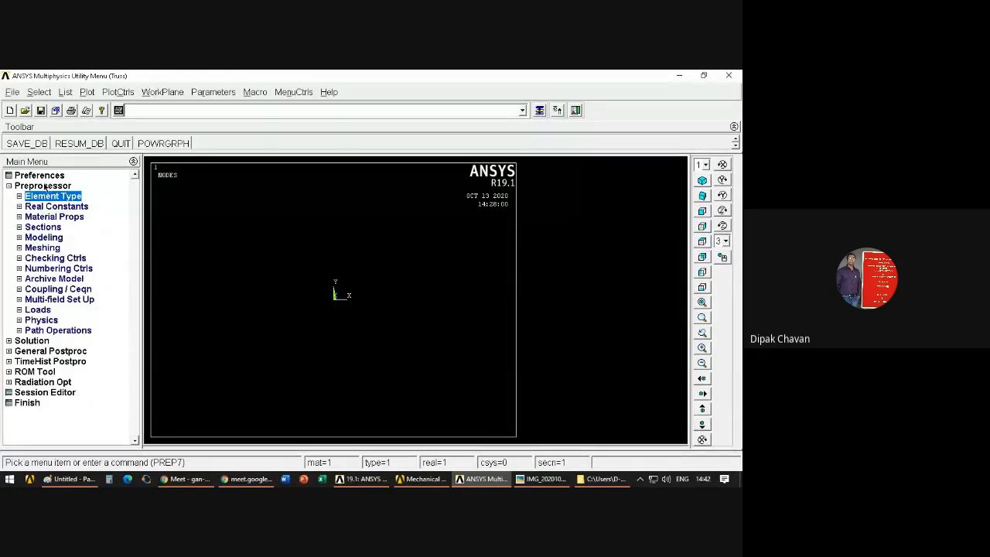
left_click(43, 186)
left_click(44, 186)
left_click(44, 218)
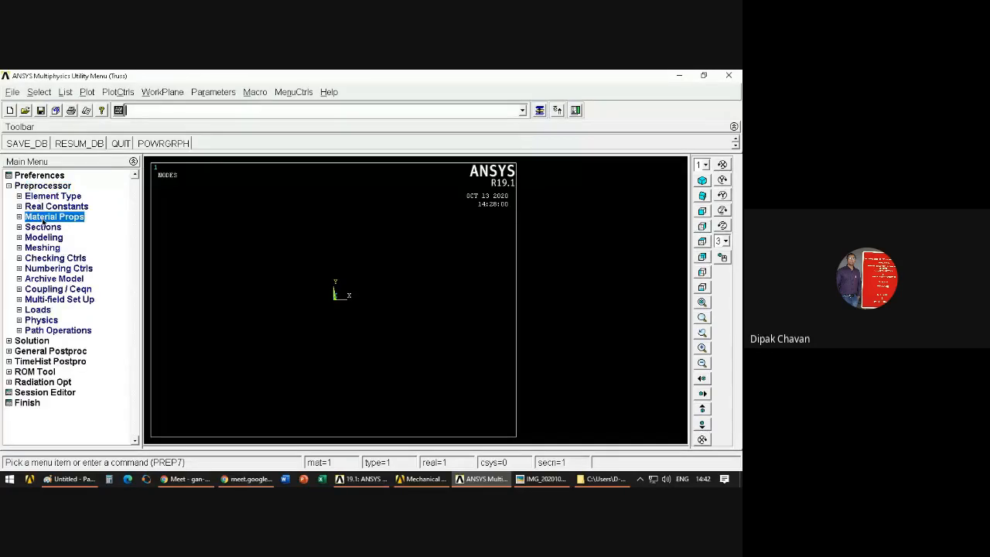
left_click(42, 219)
left_click(43, 220)
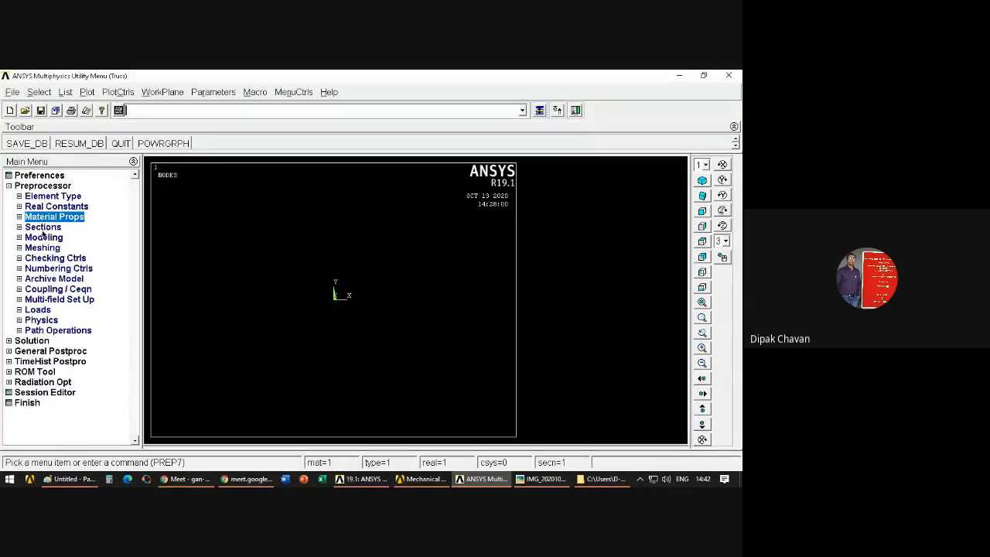
Step: Expand the Element Type and Real Constants branches of the Preprocessor to review their options, leaving both collapsed
left_click(48, 197)
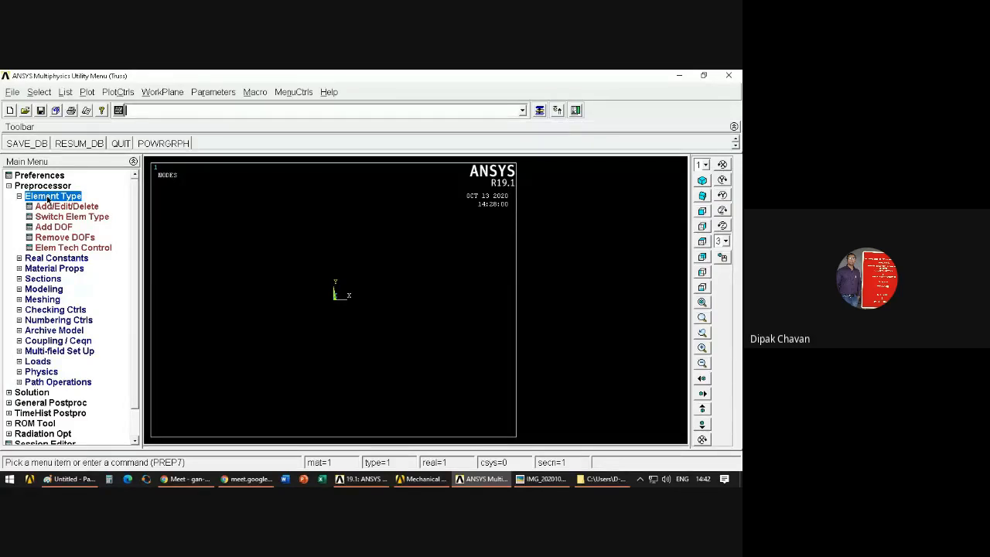
left_click(48, 198)
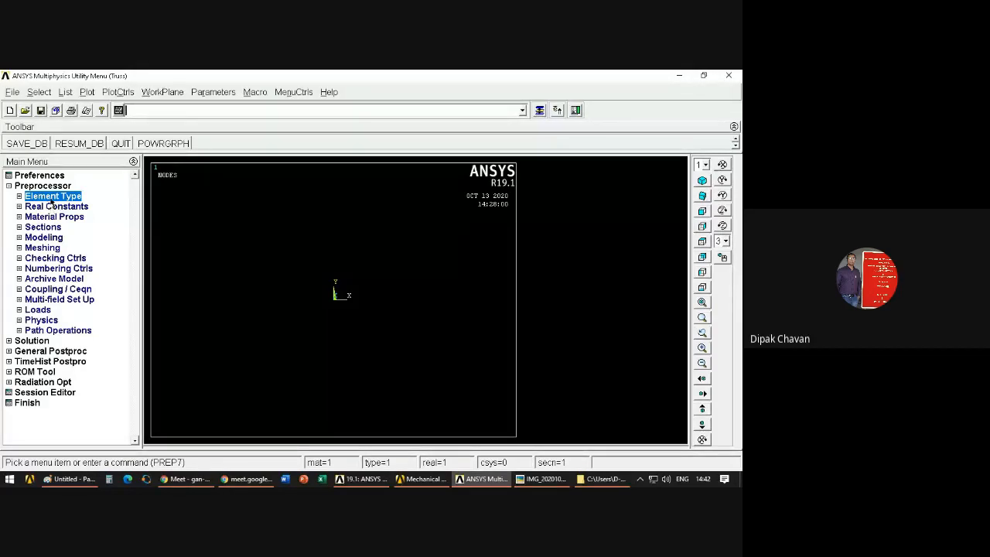
left_click(56, 196)
left_click(58, 198)
left_click(55, 207)
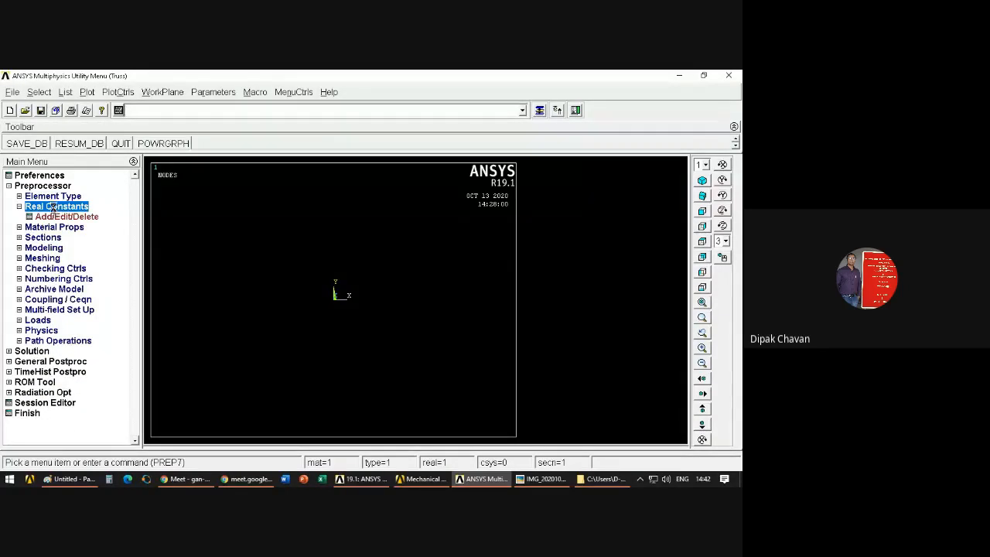
left_click(55, 208)
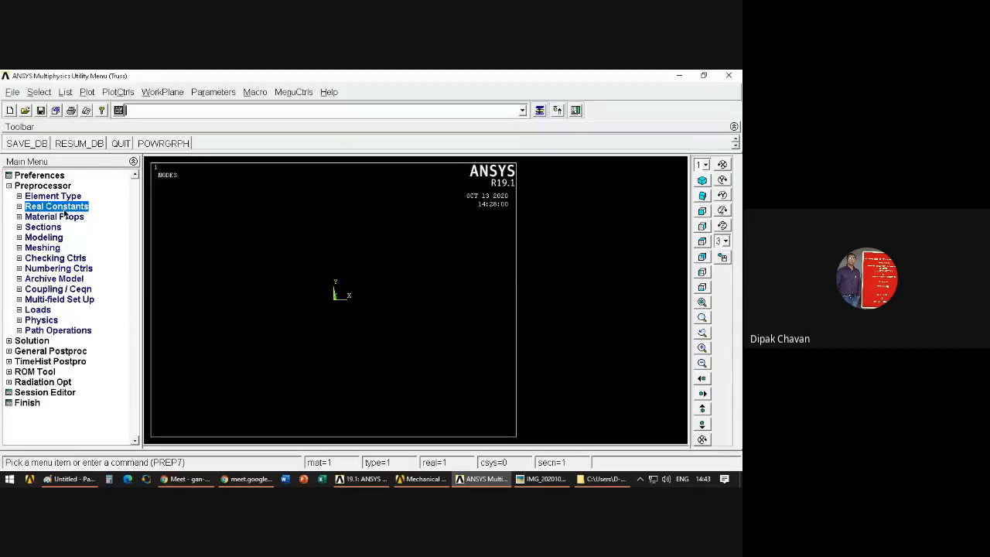
Step: Check the Google Meet window, return to ANSYS, and view the Real Constants branch again before collapsing it
left_click(195, 480)
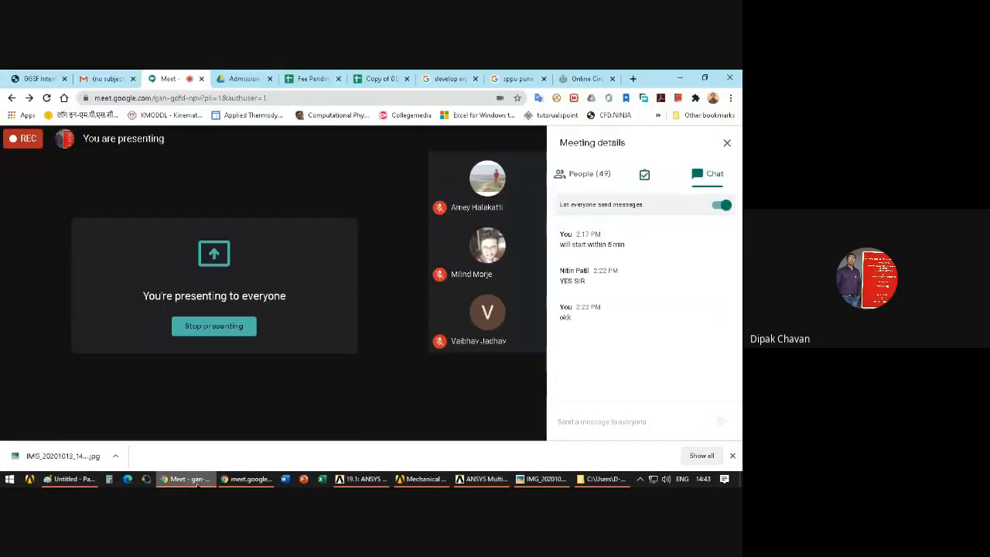
left_click(194, 479)
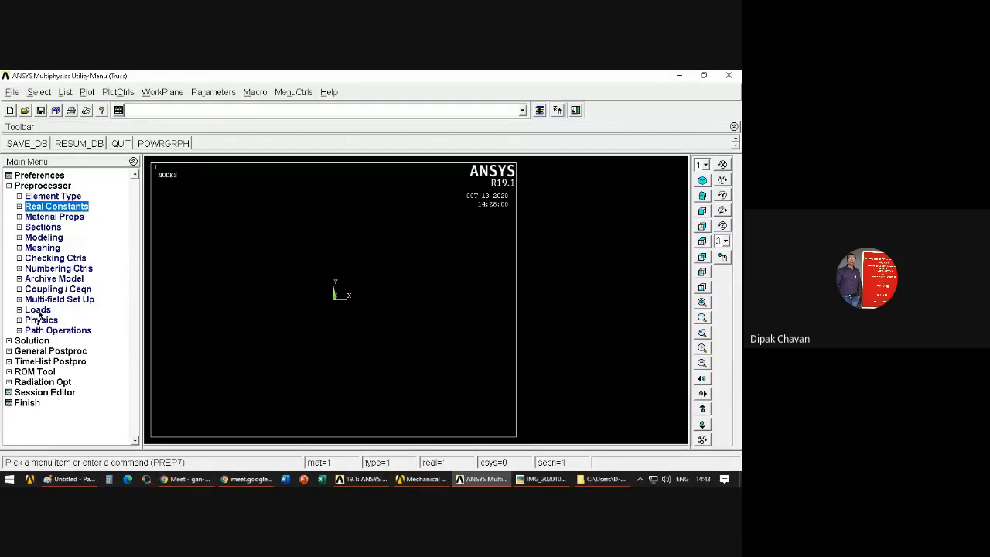
left_click(19, 206)
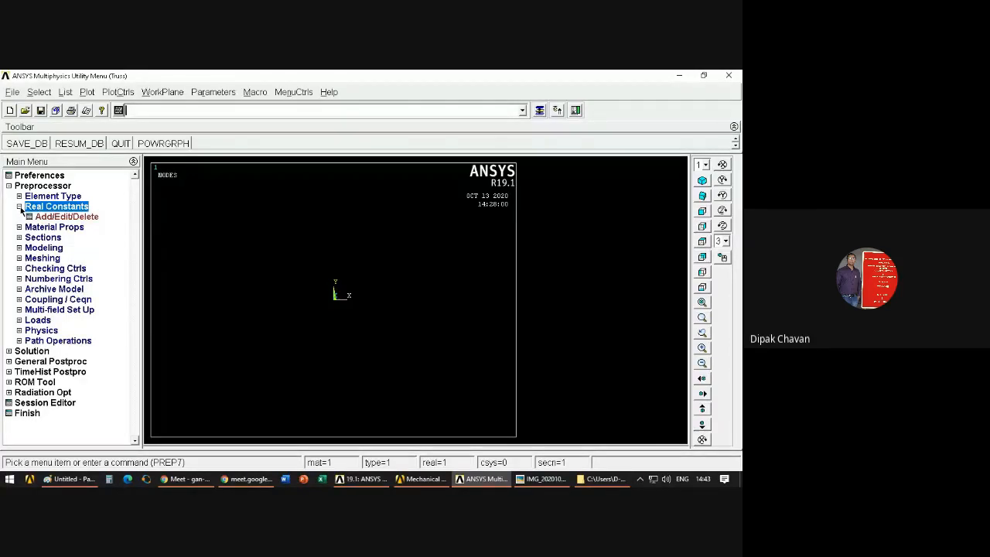
left_click(20, 207)
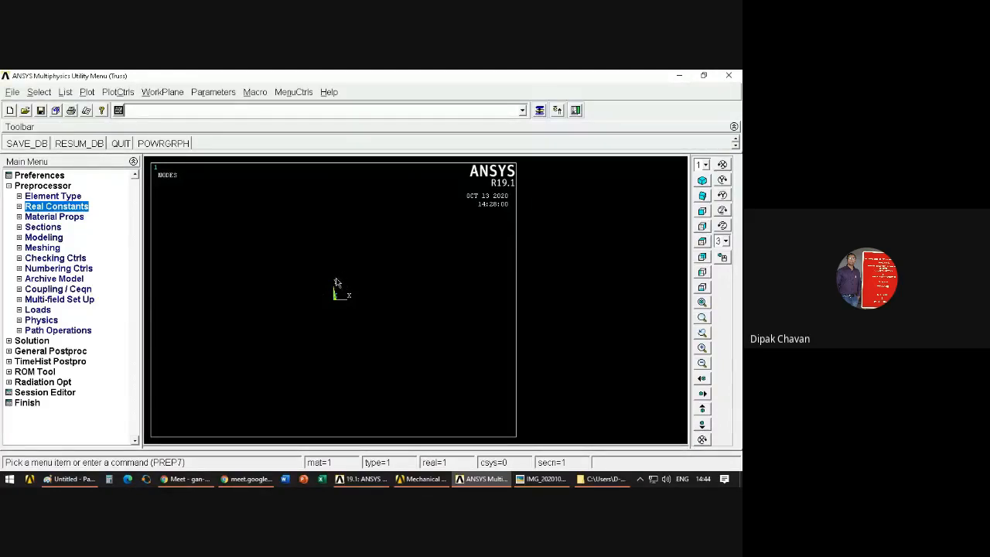
Step: Open the Structural, Linear, Elastic, Isotropic properties for Material Model Number 1 from the Material Props branch
left_click(19, 217)
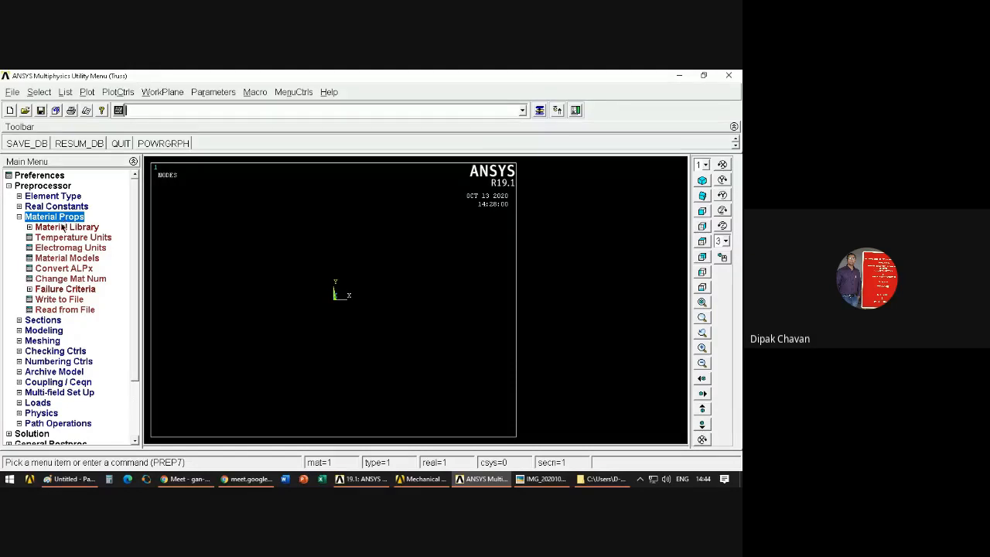
double_click(58, 259)
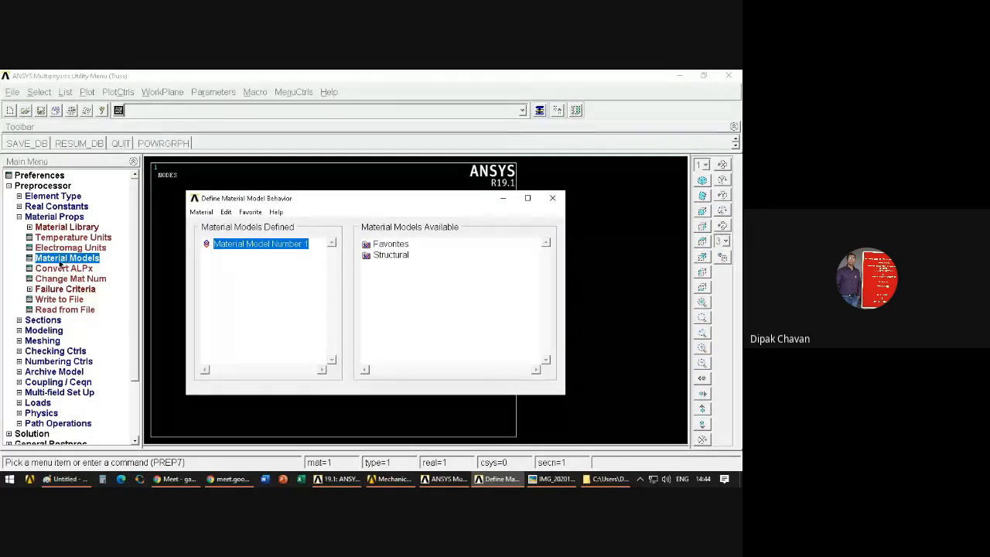
double_click(390, 257)
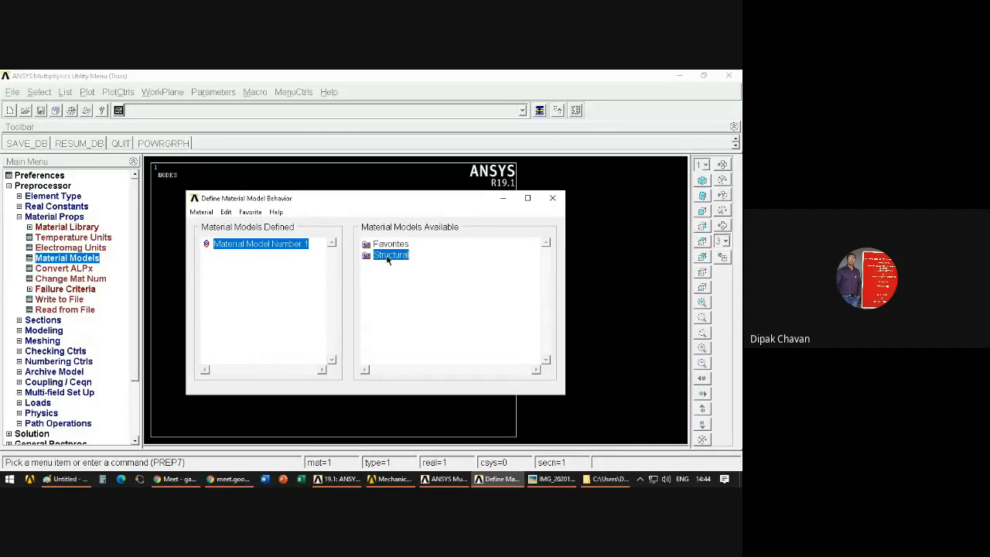
double_click(401, 267)
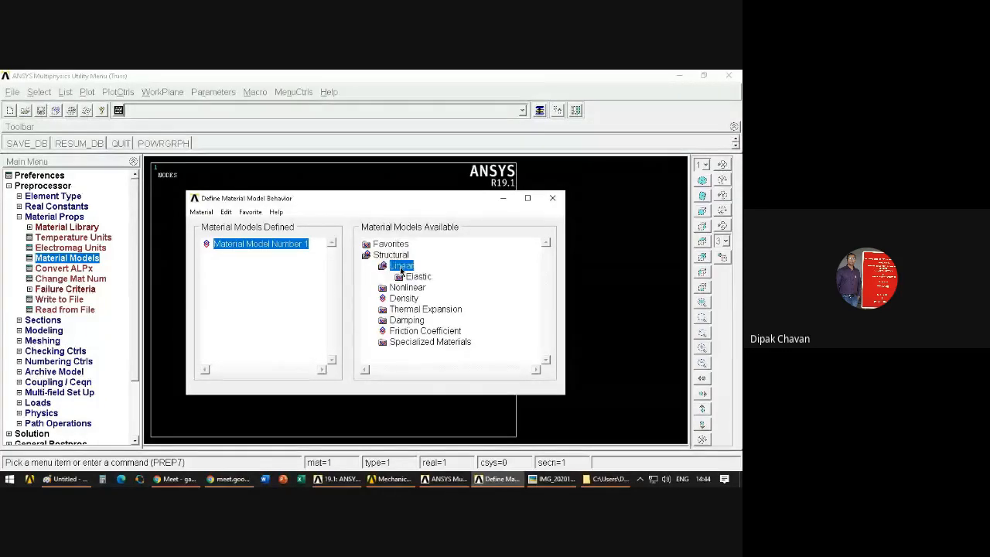
left_click(422, 278)
double_click(421, 277)
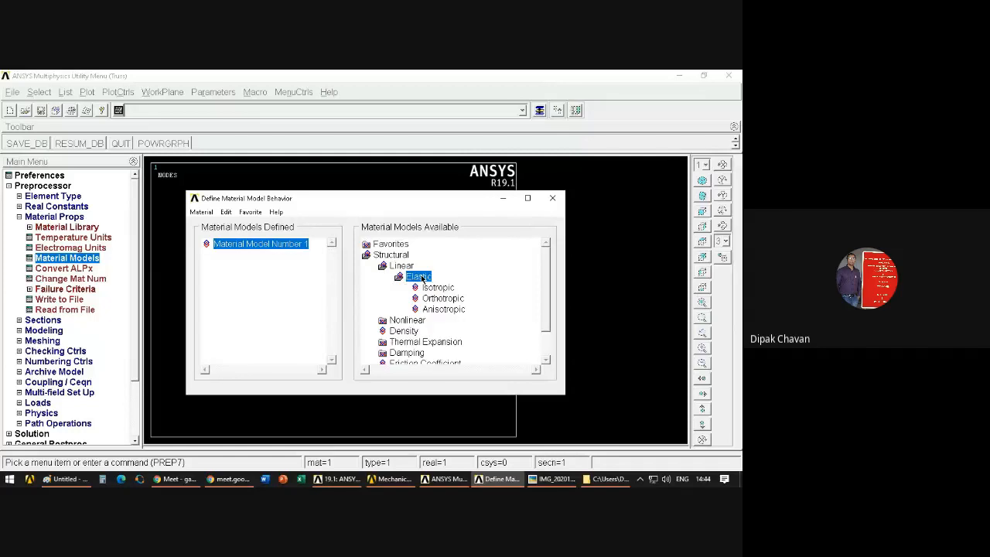
double_click(435, 288)
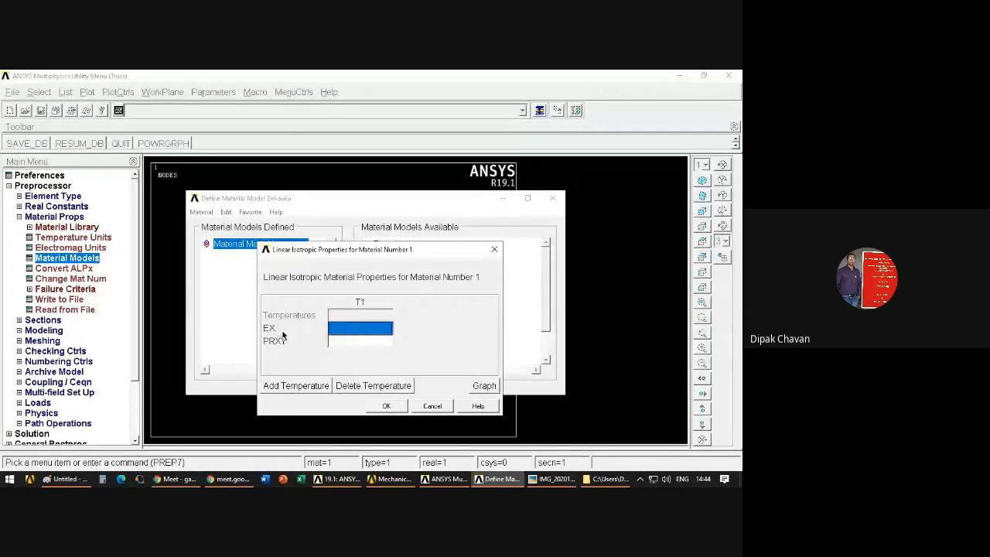
Step: Point out the EX and PRXY fields, and consult the truss problem image for the material data
left_click(286, 342)
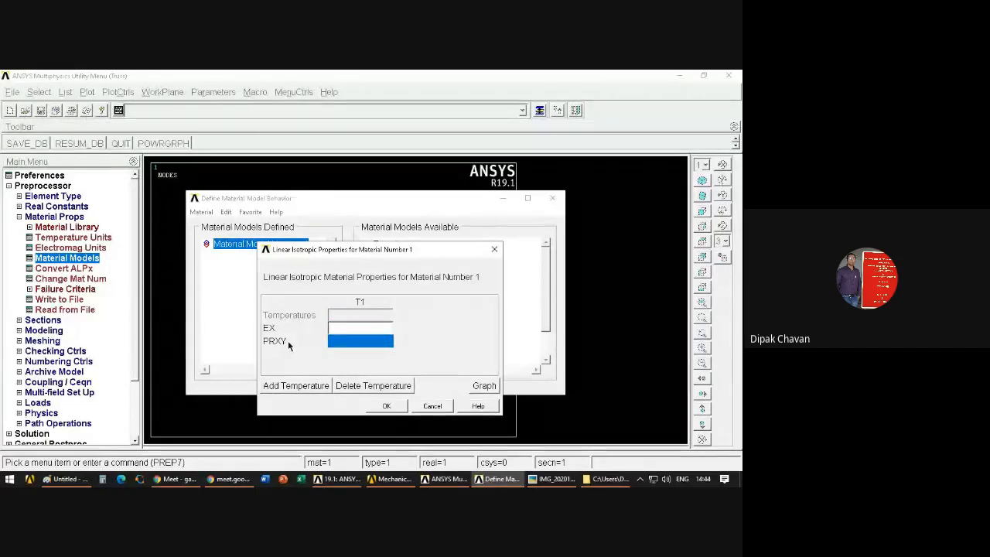
left_click(350, 331)
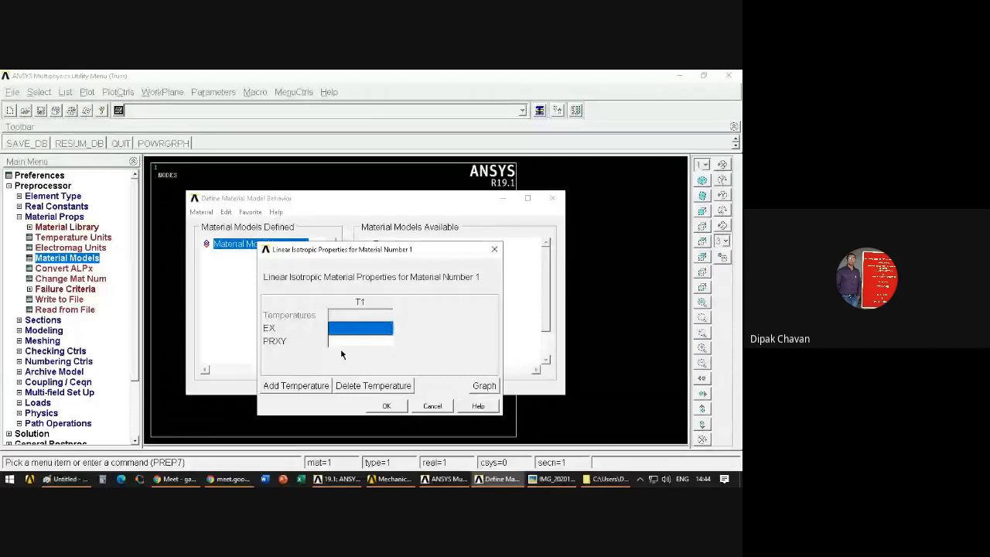
left_click(277, 341)
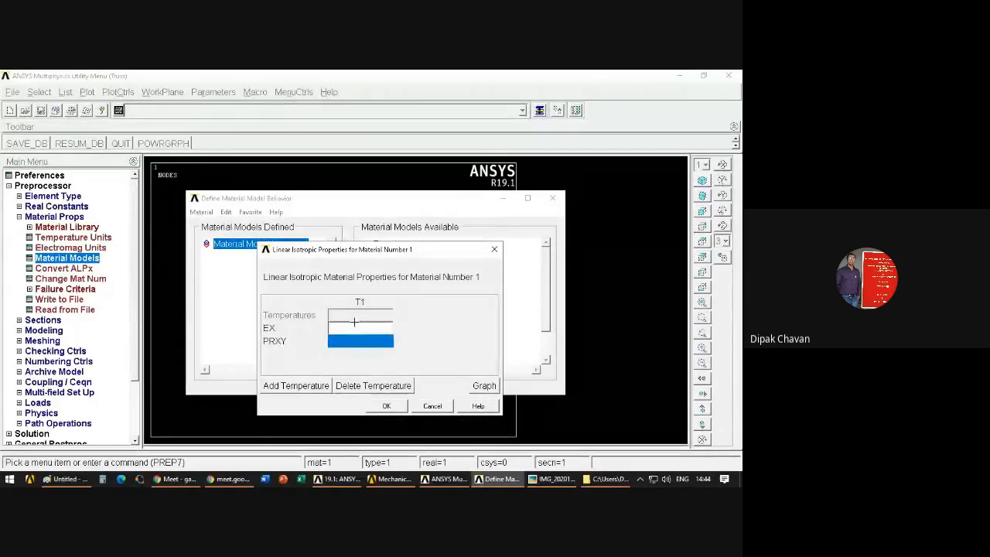
left_click(352, 331)
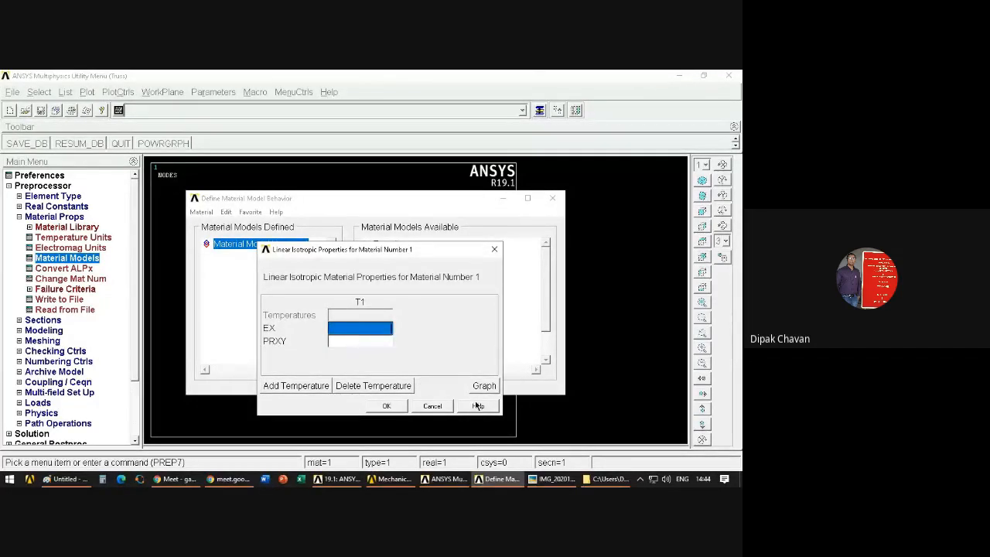
left_click(548, 481)
scroll(264, 198, "up", 2)
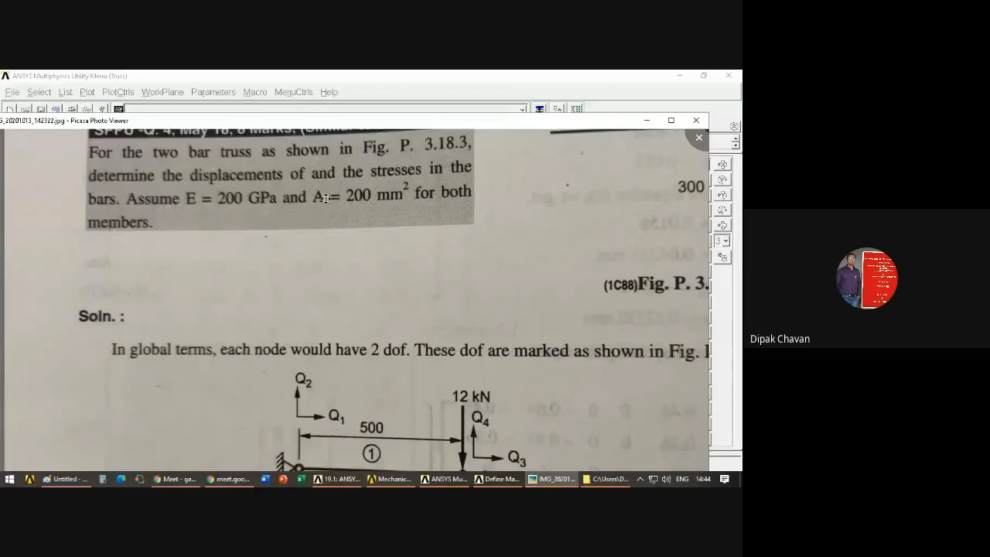
left_click(648, 125)
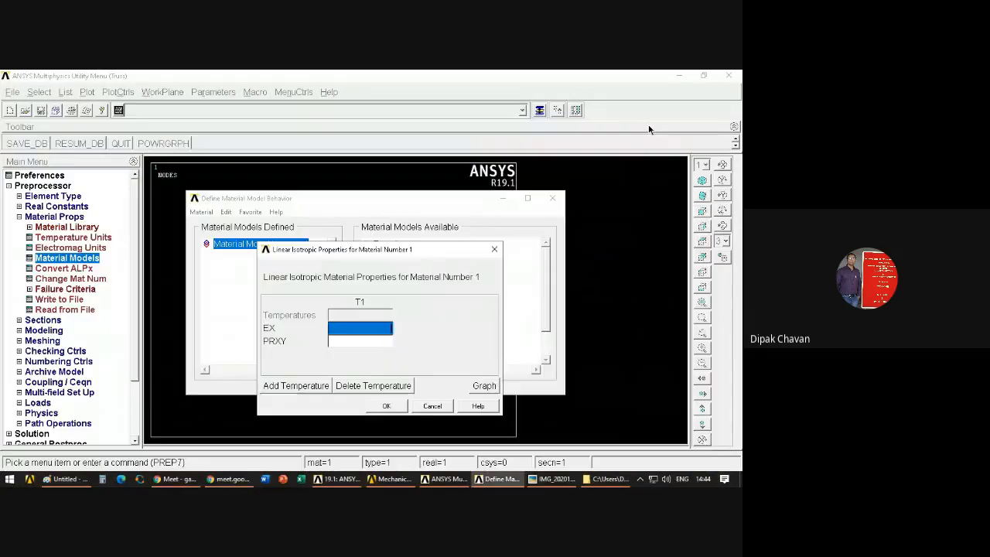
left_click(552, 479)
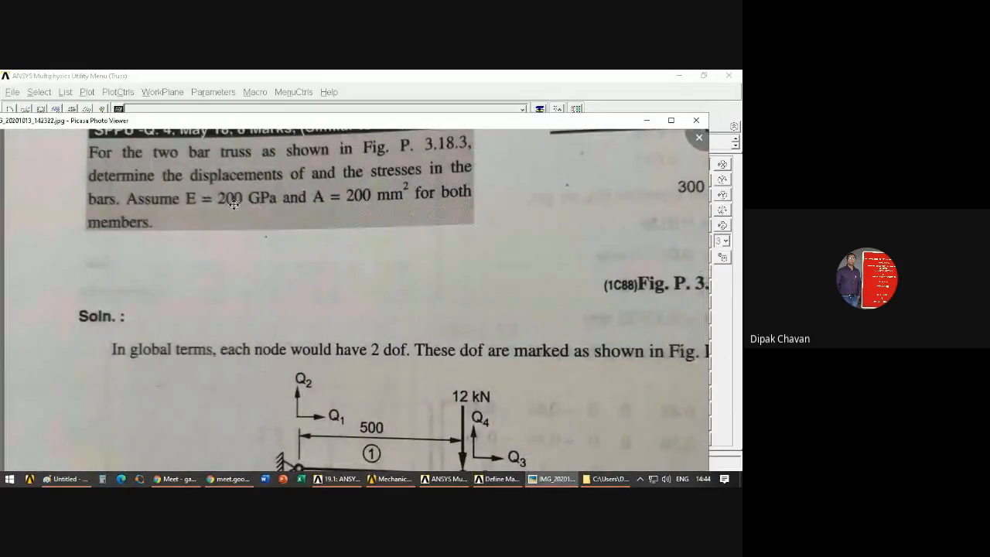
left_click(553, 479)
Step: Set EX to 200e3 for Material Number 1, leave PRXY blank, and accept the linear isotropic properties
type("200")
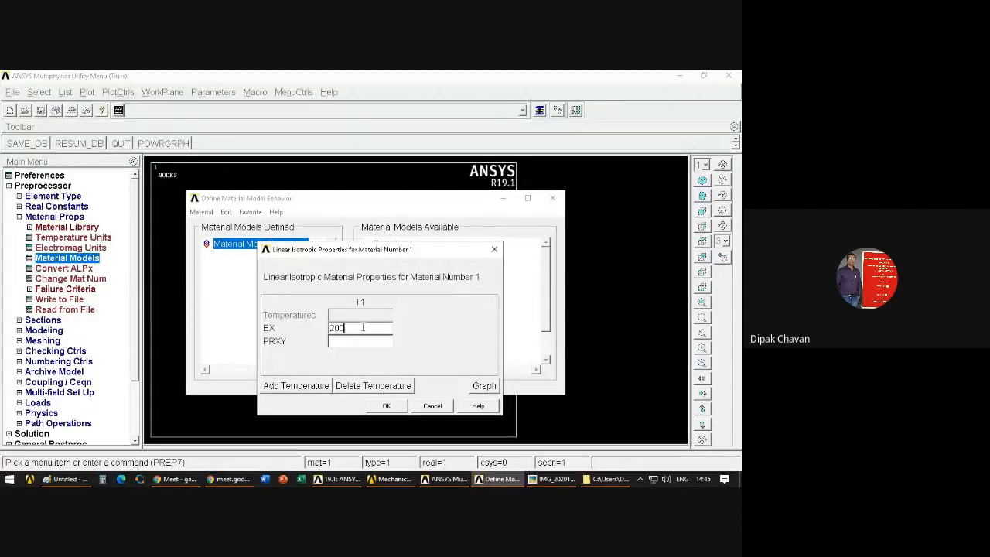
type("3")
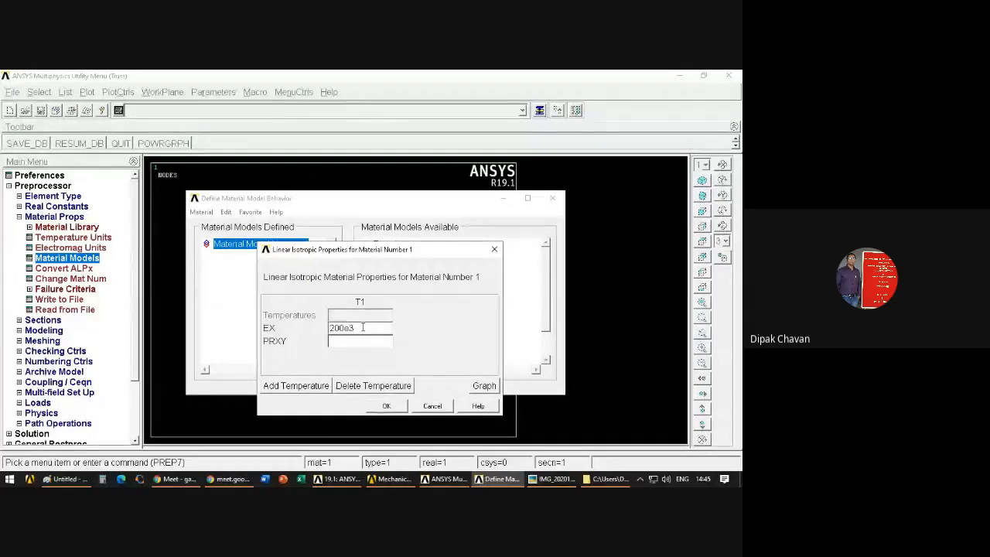
left_click(364, 346)
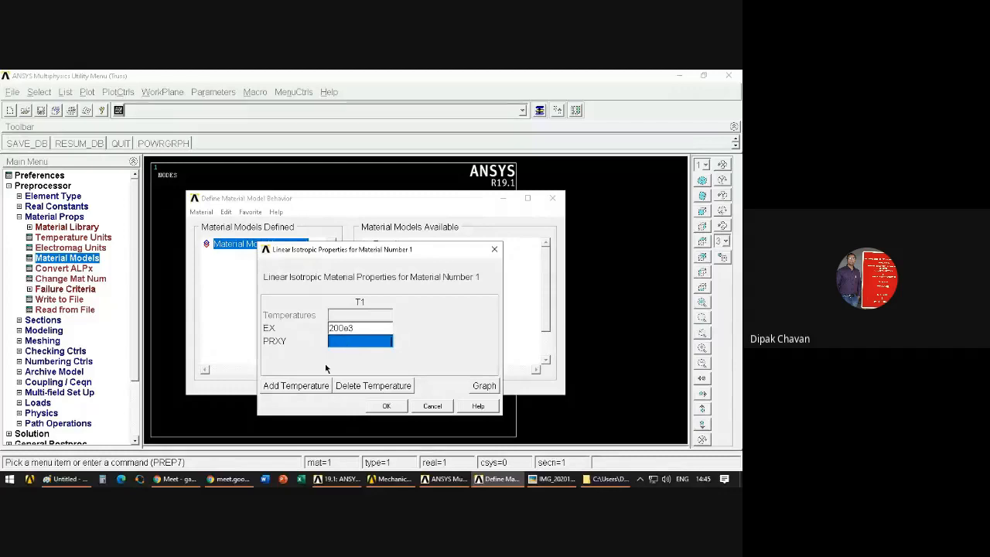
left_click(382, 408)
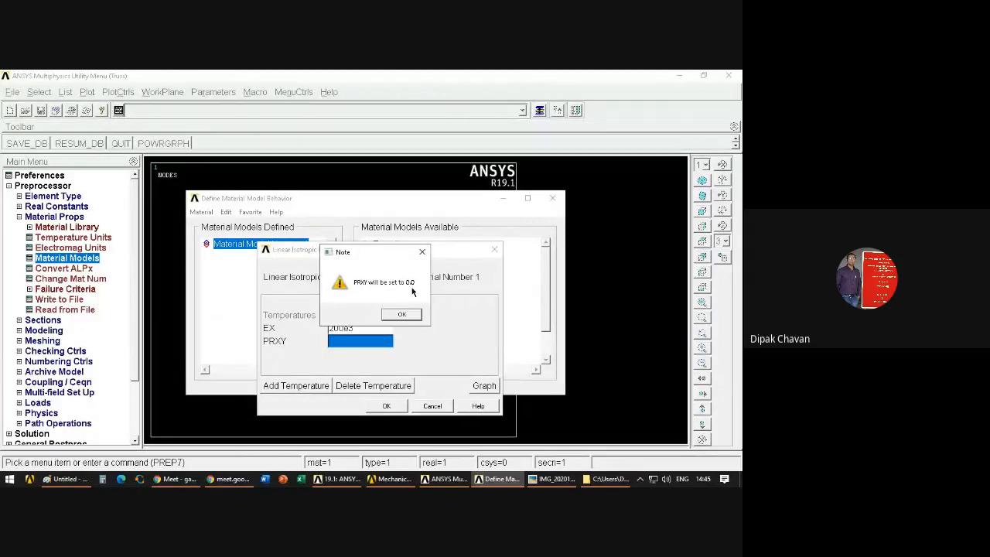
left_click(403, 315)
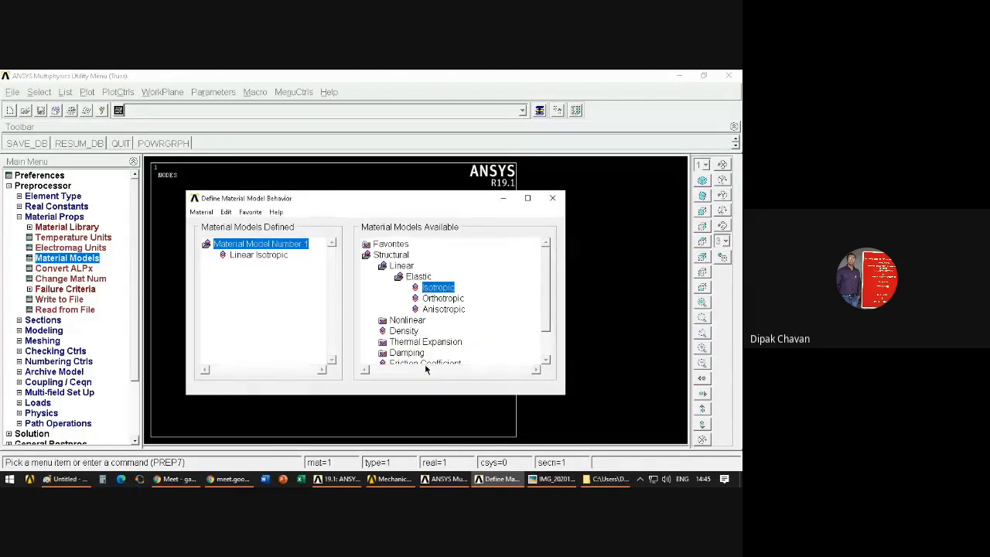
Step: Collapse the Elastic, Linear and Structural folders and close the material model definition
double_click(409, 277)
double_click(399, 266)
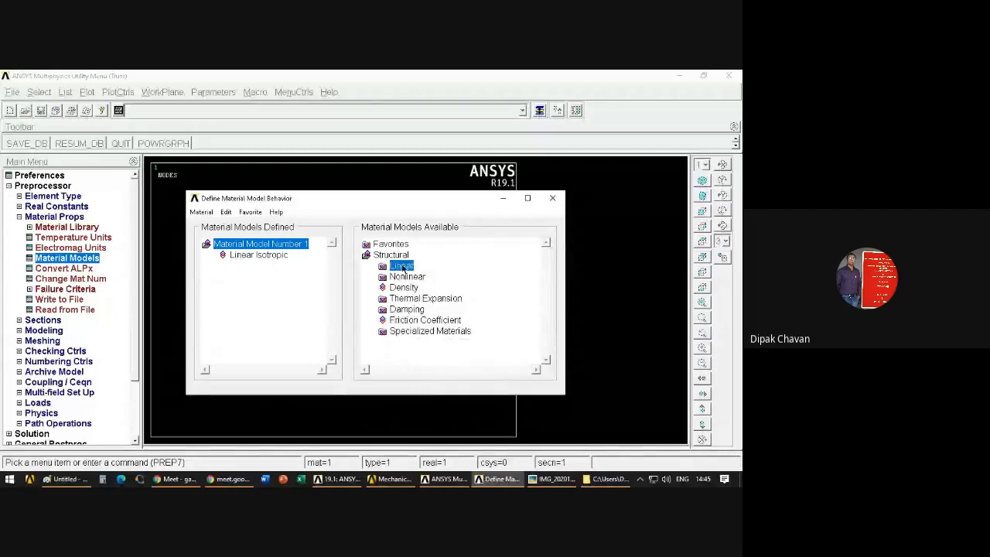
double_click(393, 254)
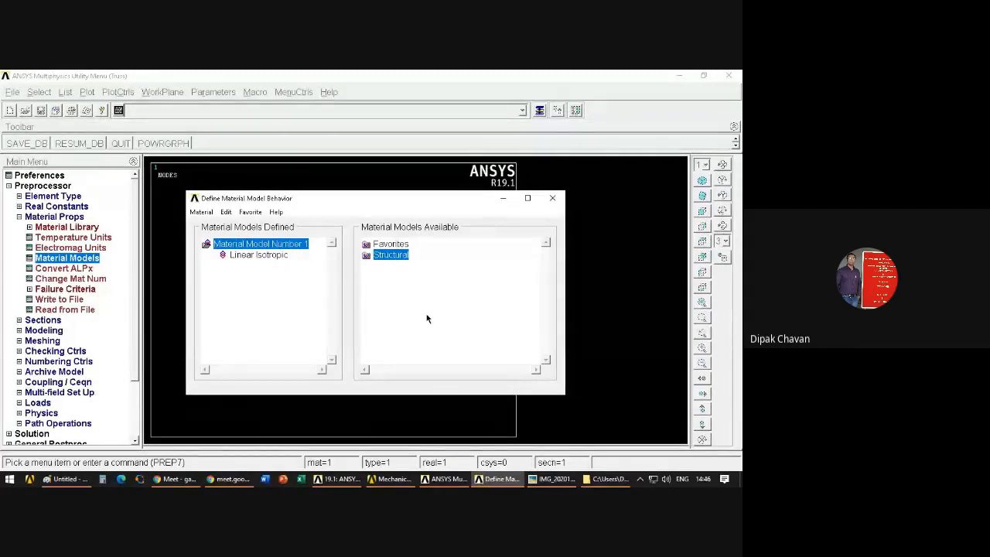
left_click(552, 198)
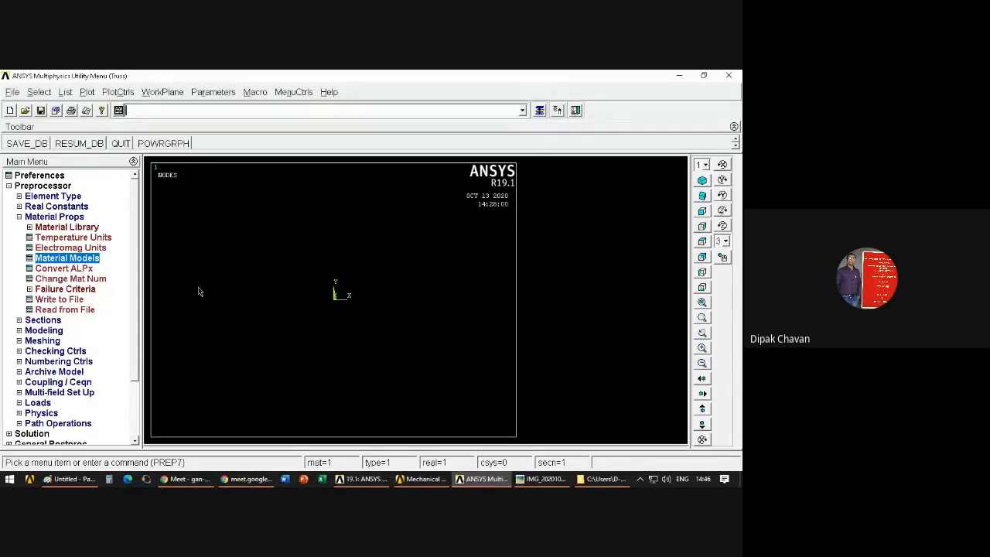
Step: Reopen the linear isotropic properties of Material Model Number 1, re-enter EX as 200e3, accept, and close the material definition
left_click(73, 261)
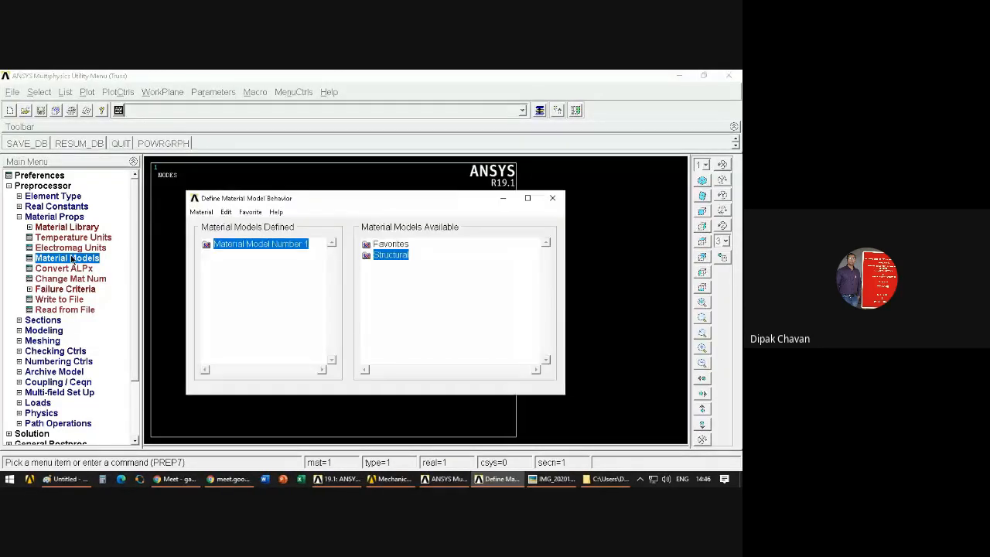
left_click(540, 481)
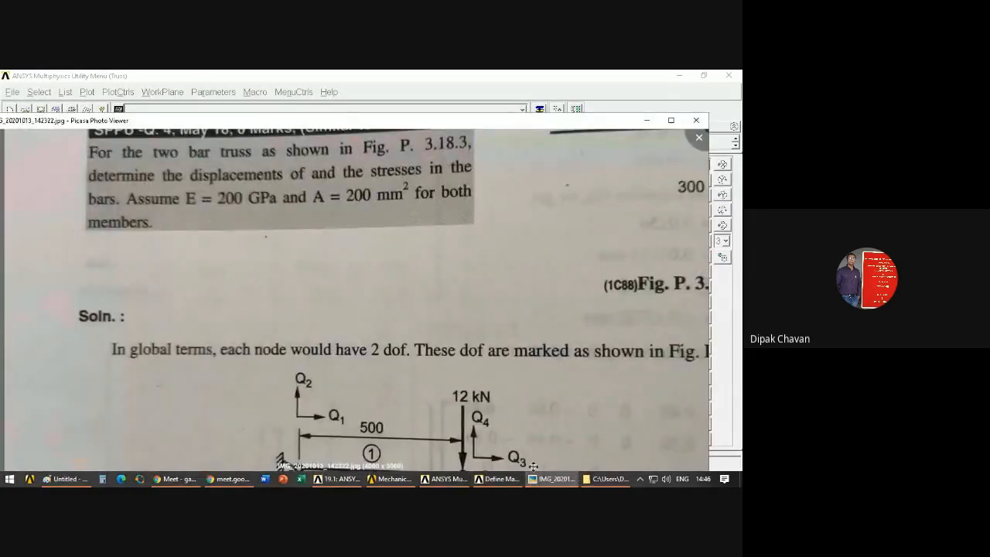
left_click(501, 478)
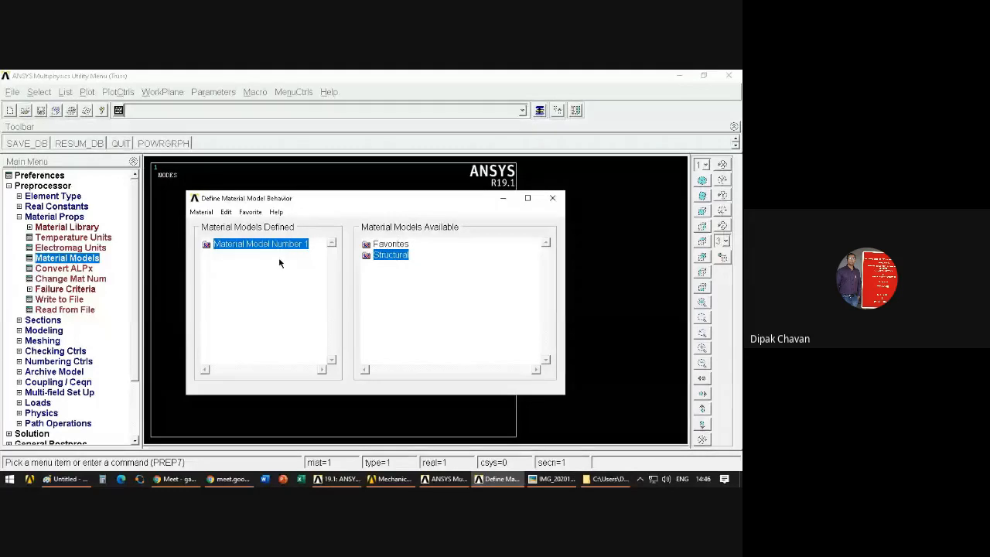
double_click(238, 246)
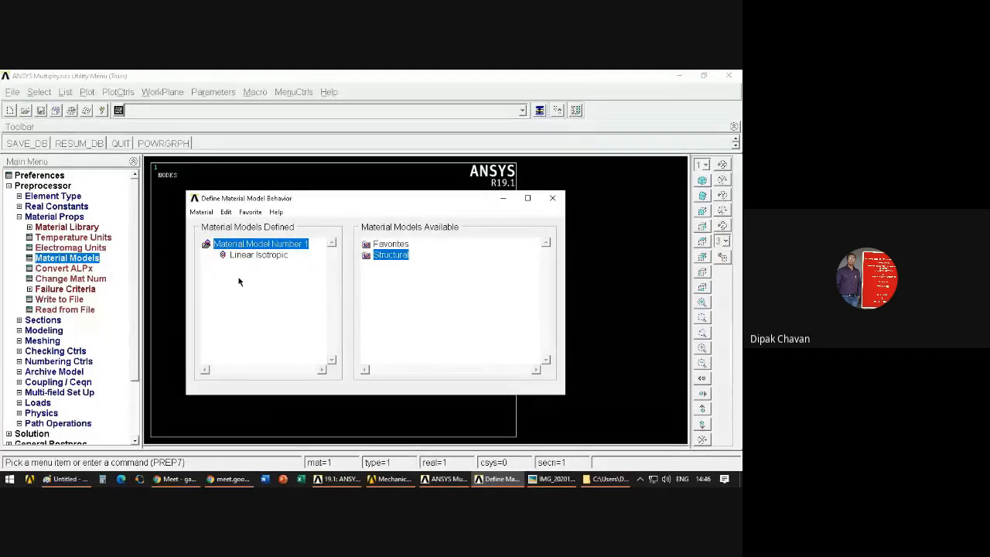
double_click(246, 255)
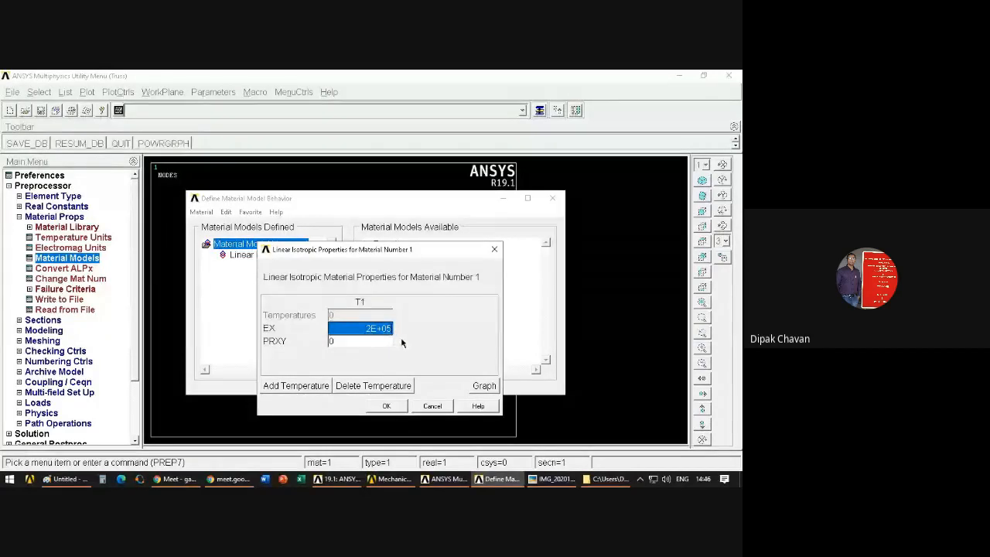
type("2")
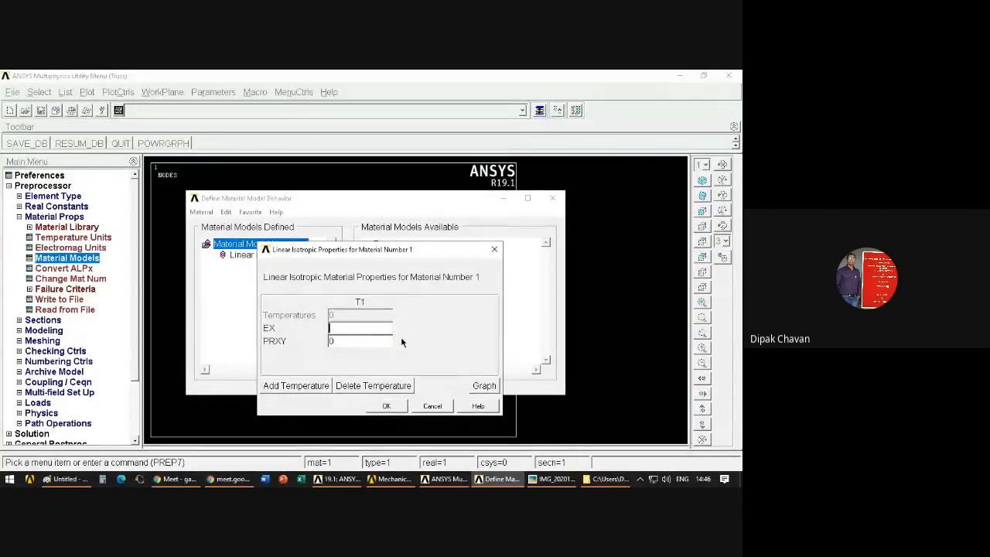
type("00e3")
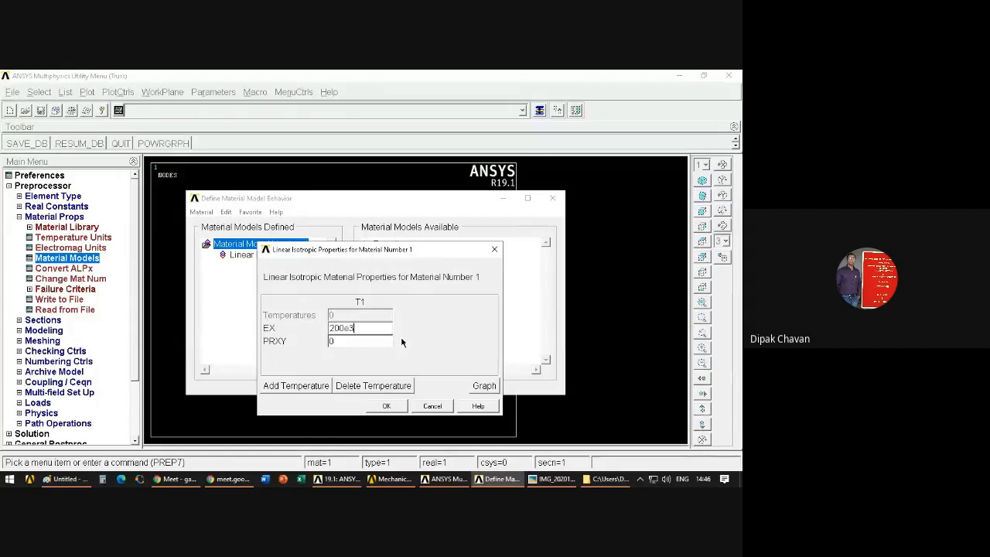
left_click(389, 406)
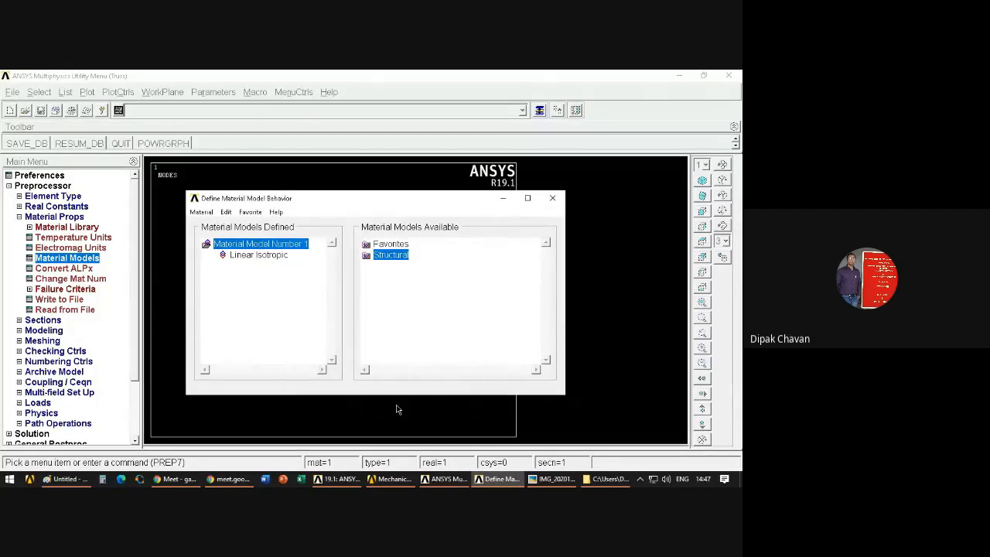
left_click(553, 198)
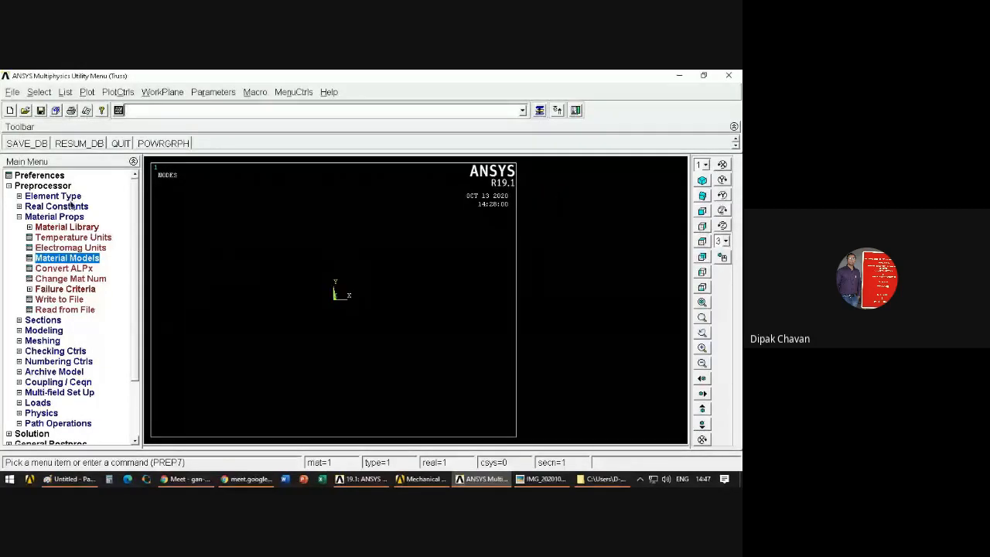
left_click(64, 218)
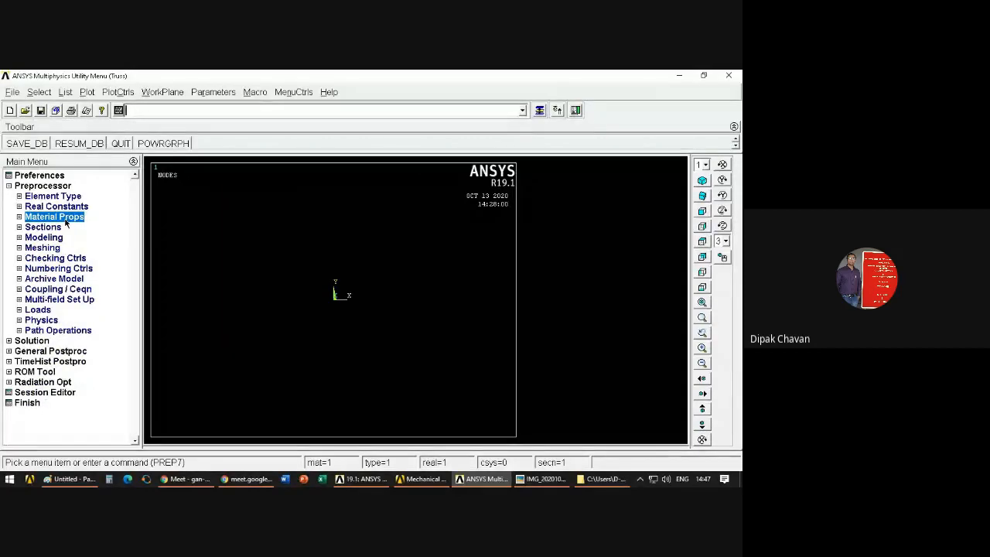
Step: Start adding a new link section from the Sections branch of the Preprocessor
left_click(54, 228)
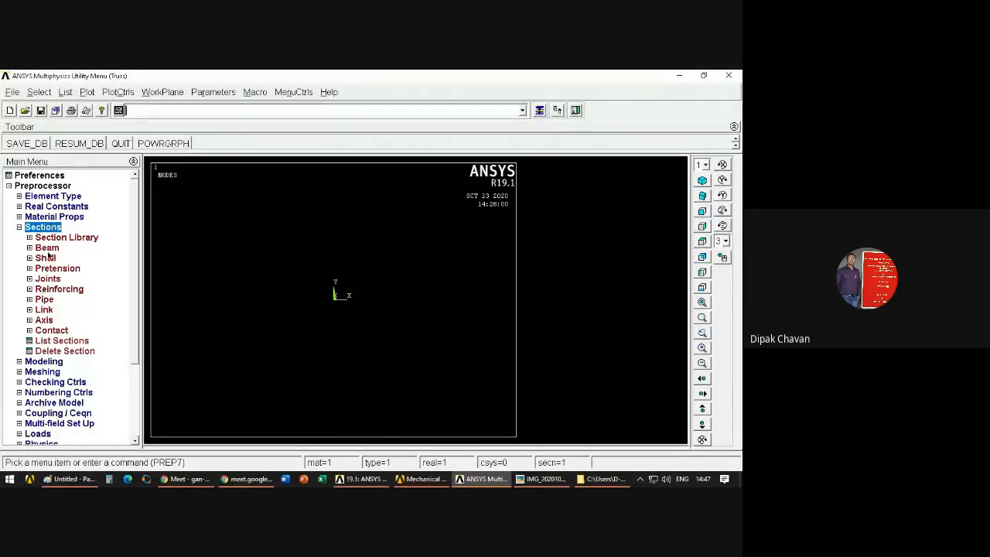
left_click(45, 311)
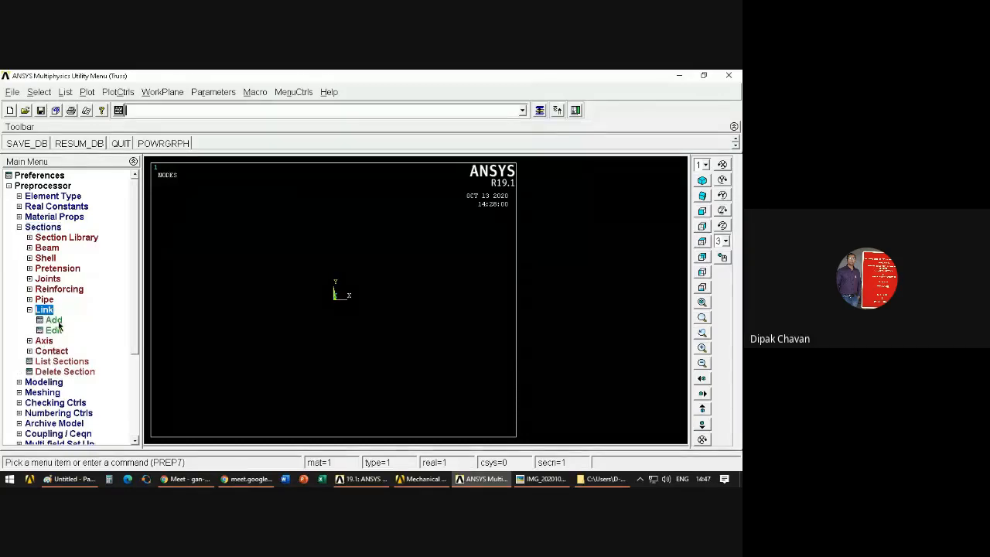
left_click(56, 321)
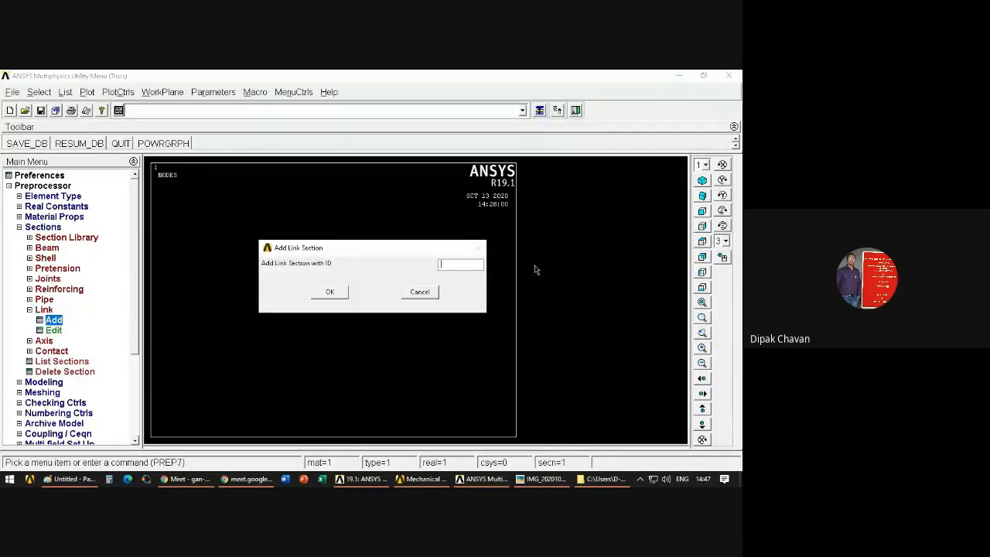
left_click(448, 264)
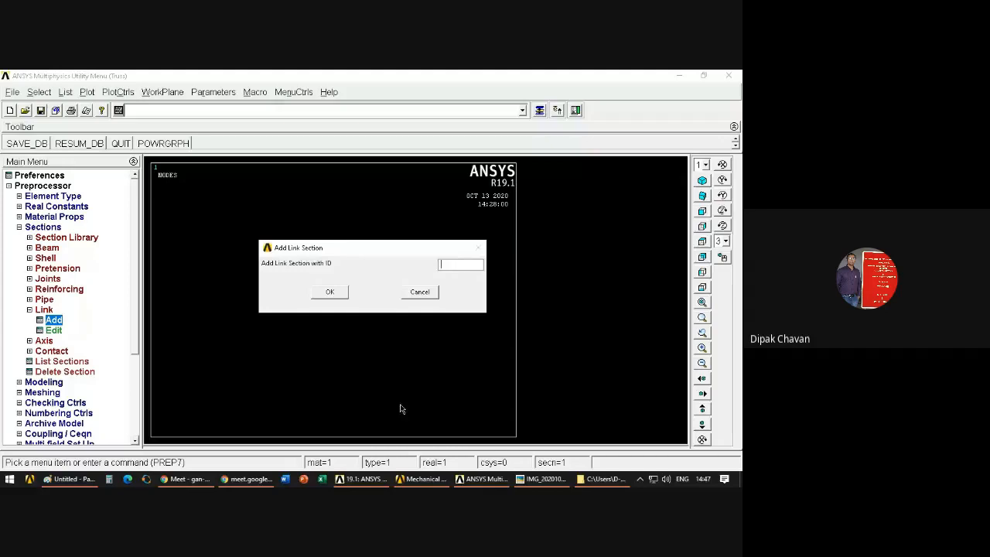
Step: Consult the two-bar truss problem image for the cross-sectional area of both members
left_click(542, 479)
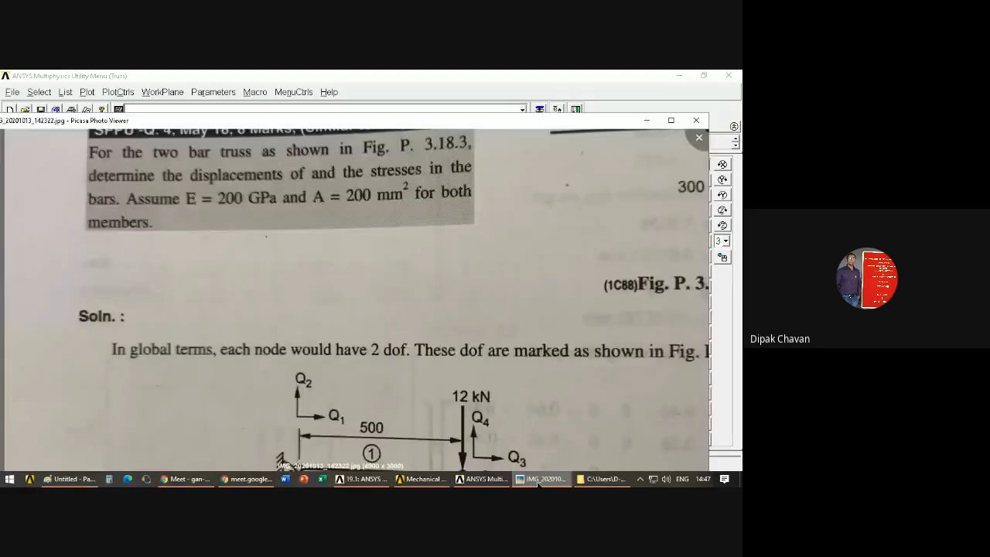
scroll(440, 255, "up", 2)
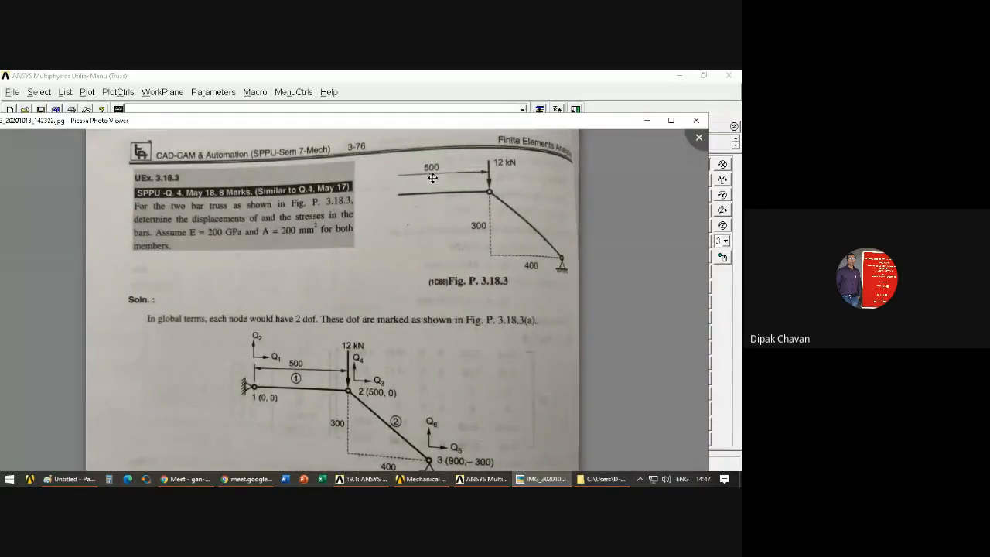
left_click(545, 479)
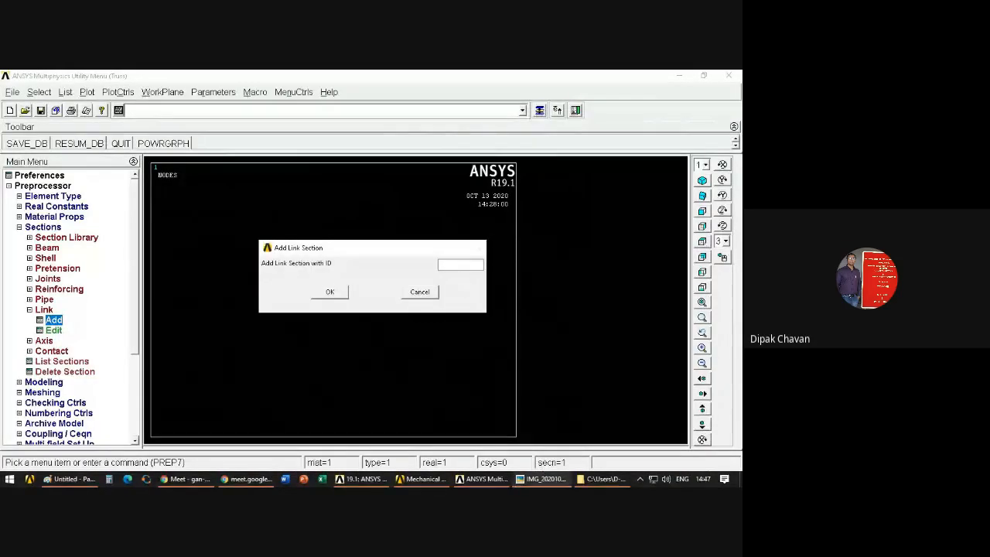
left_click(544, 480)
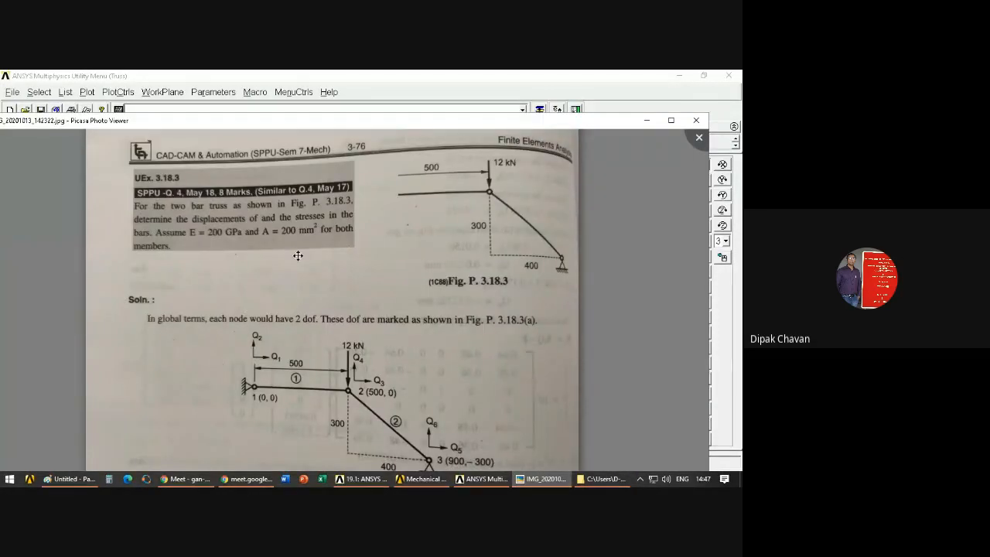
scroll(296, 245, "up", 3)
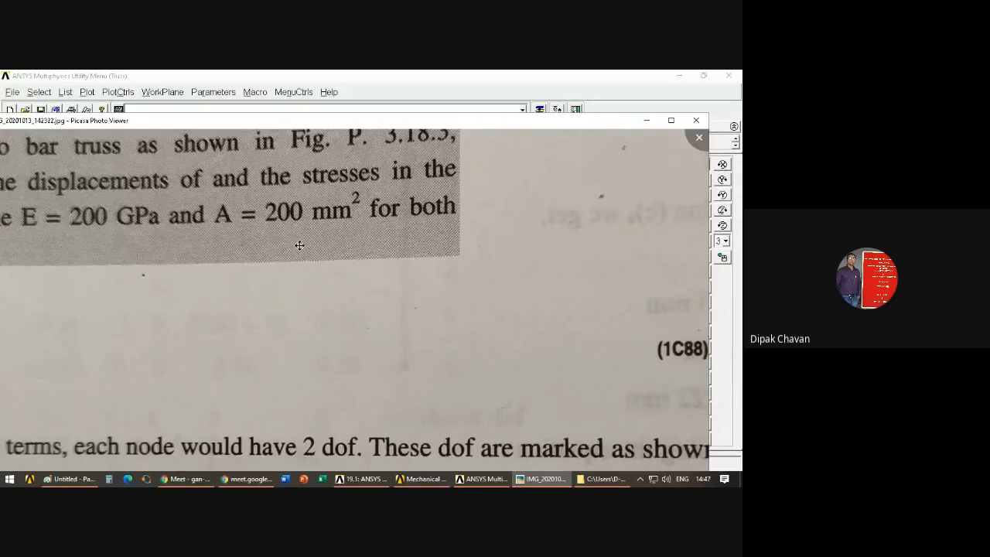
scroll(302, 244, "down", 2)
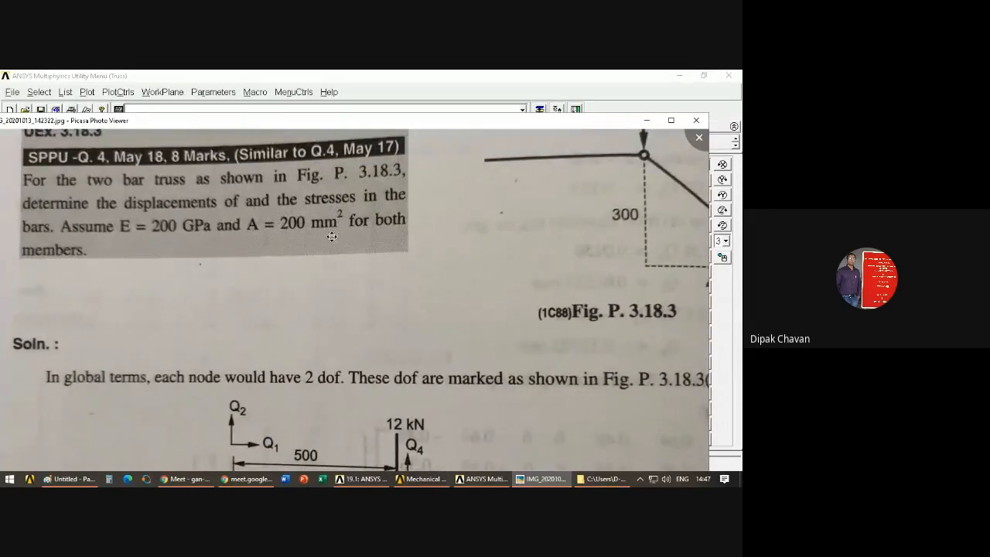
left_click(542, 479)
Step: Create the link section with ID 1, fill in its link area from the problem statement, and accept it
left_click(463, 264)
type("10")
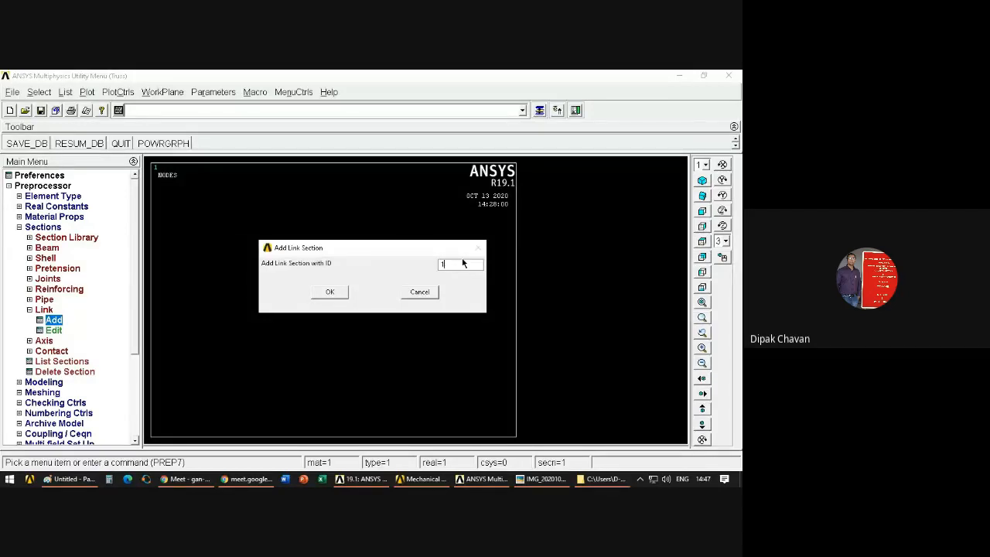
left_click(333, 292)
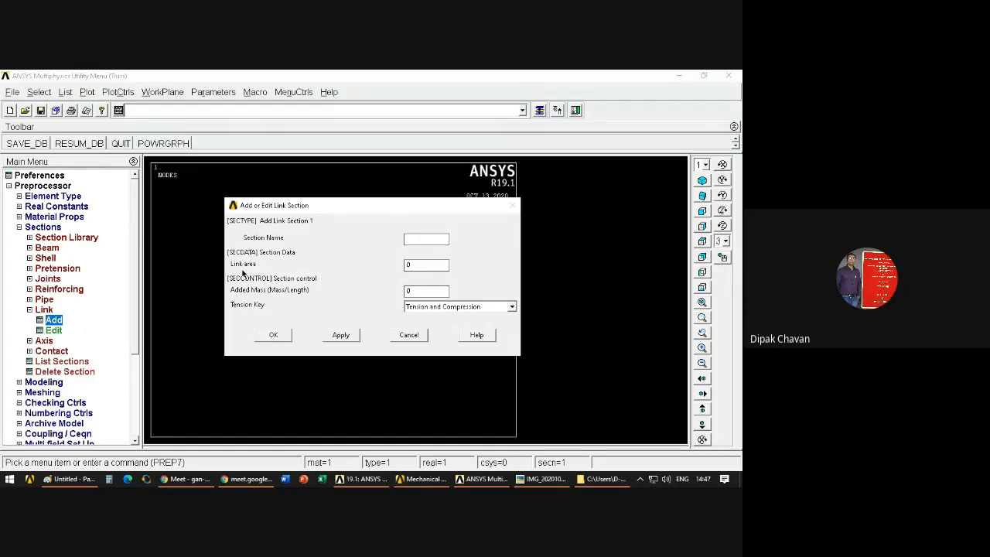
double_click(406, 267)
left_click(271, 335)
left_click(44, 309)
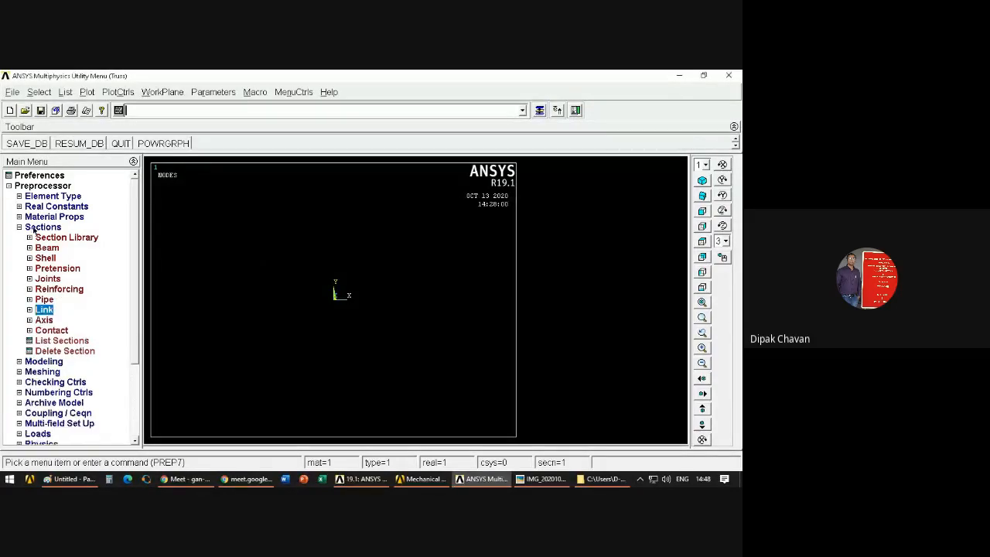
left_click(35, 227)
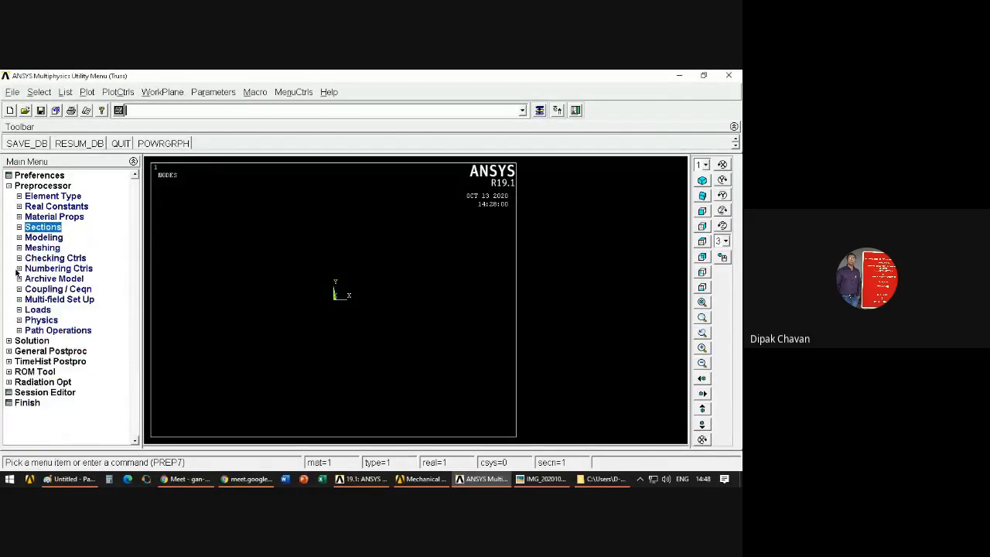
Step: Review the Element Type, Material Props and Sections branches of the Preprocessor, collapsing each one again
left_click(19, 197)
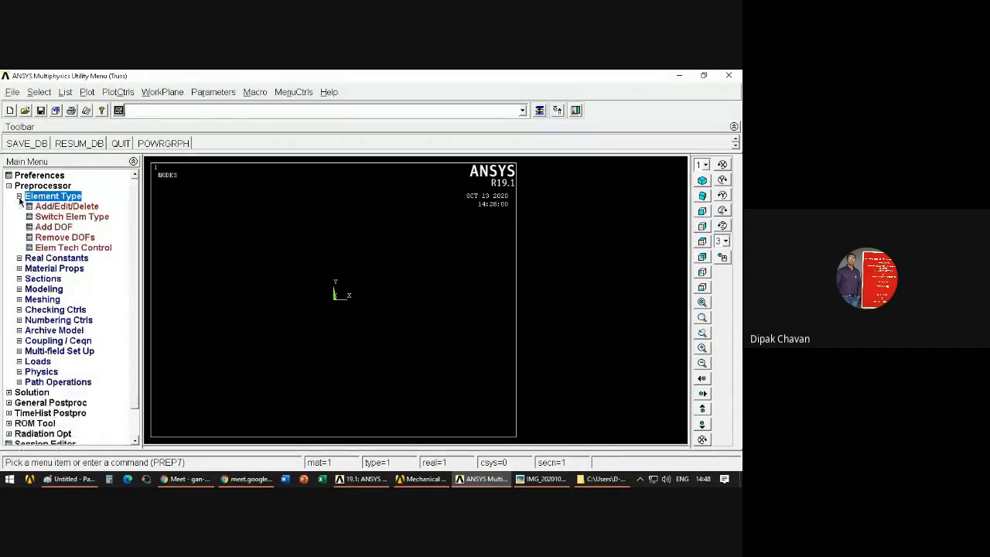
left_click(44, 201)
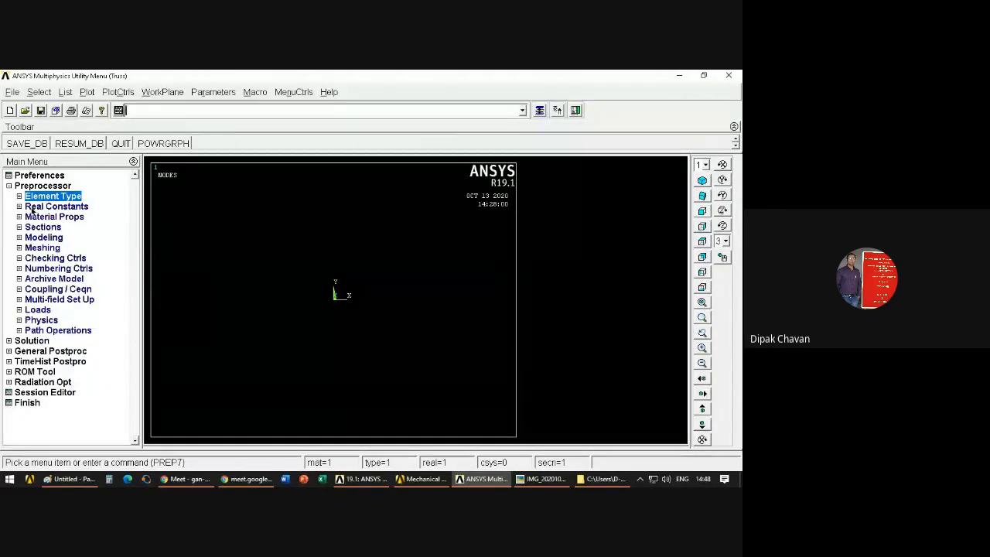
left_click(34, 219)
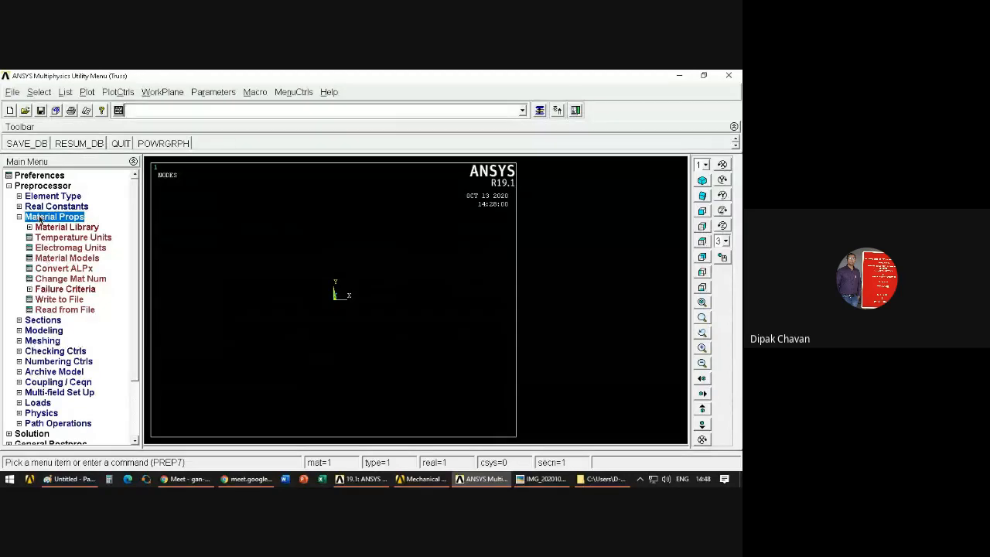
left_click(40, 221)
left_click(40, 228)
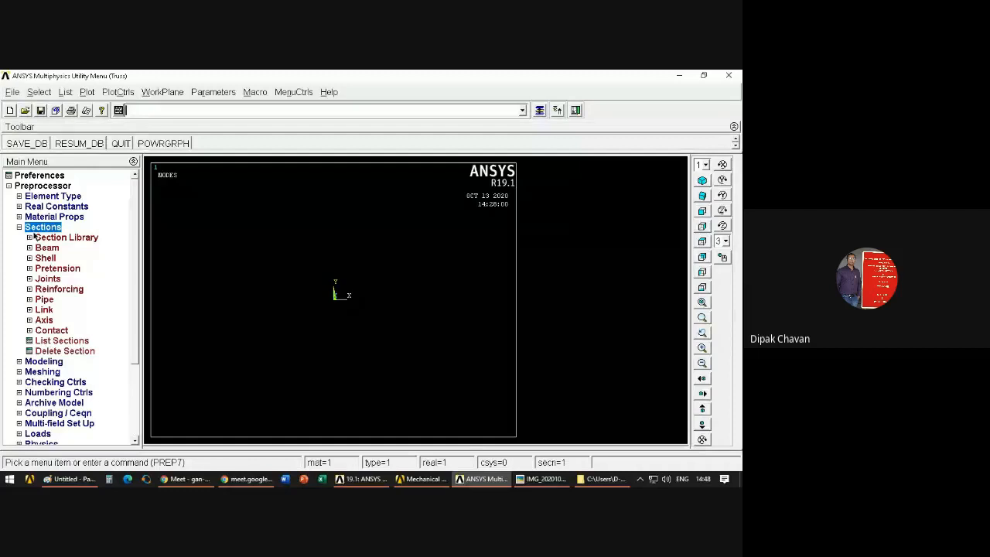
left_click(34, 232)
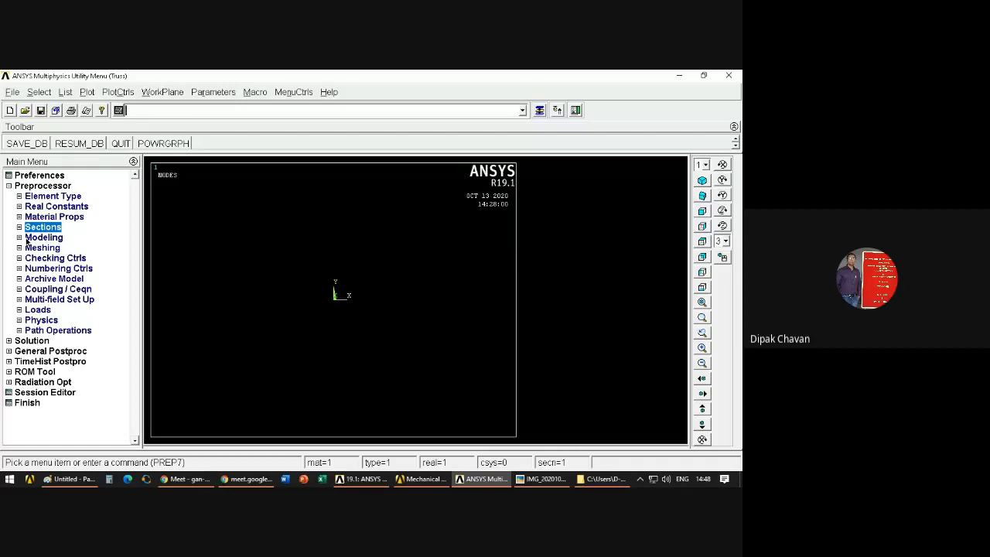
Step: Expand the Modeling branch and consult the truss problem figure for the coordinates of the three nodes
left_click(34, 239)
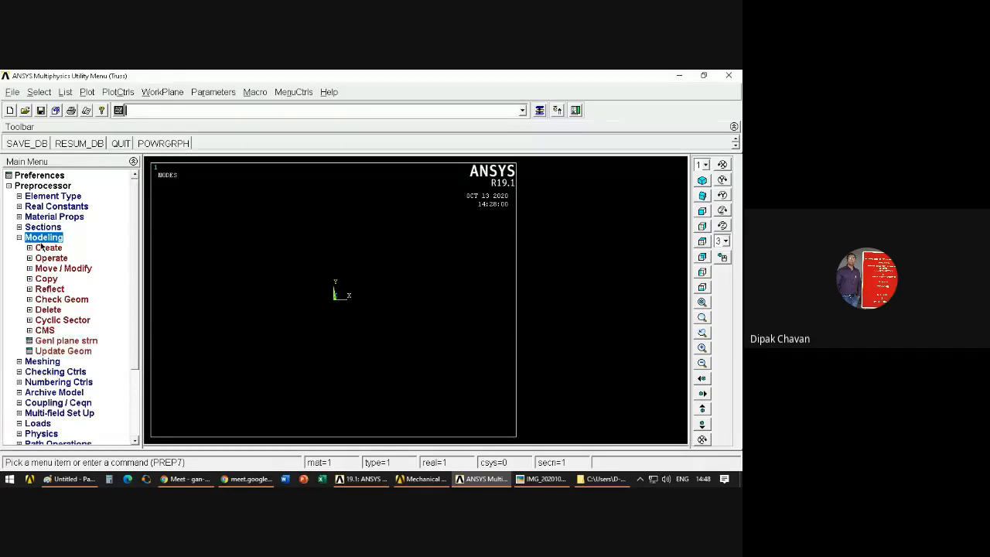
mouse_move(552, 481)
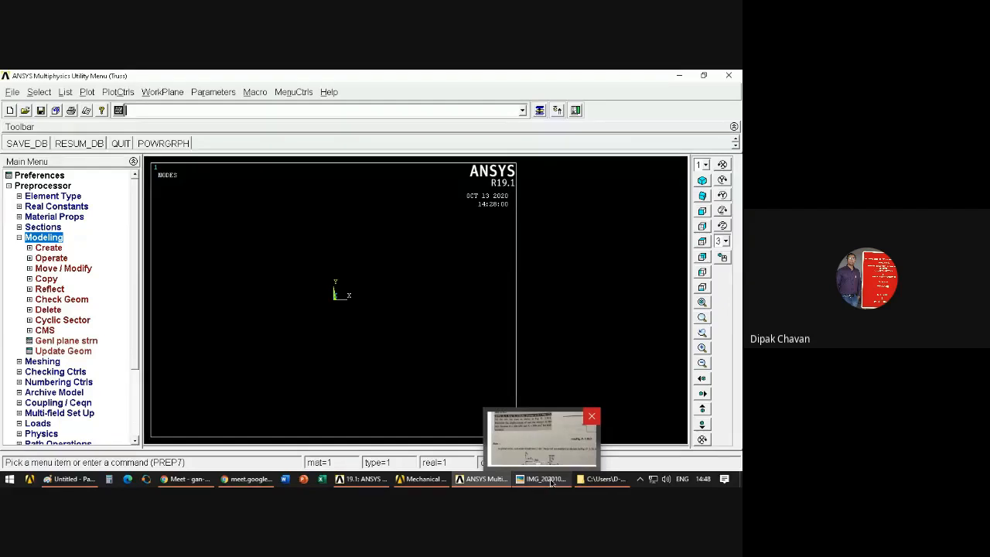
left_click(551, 481)
scroll(383, 262, "up", 3)
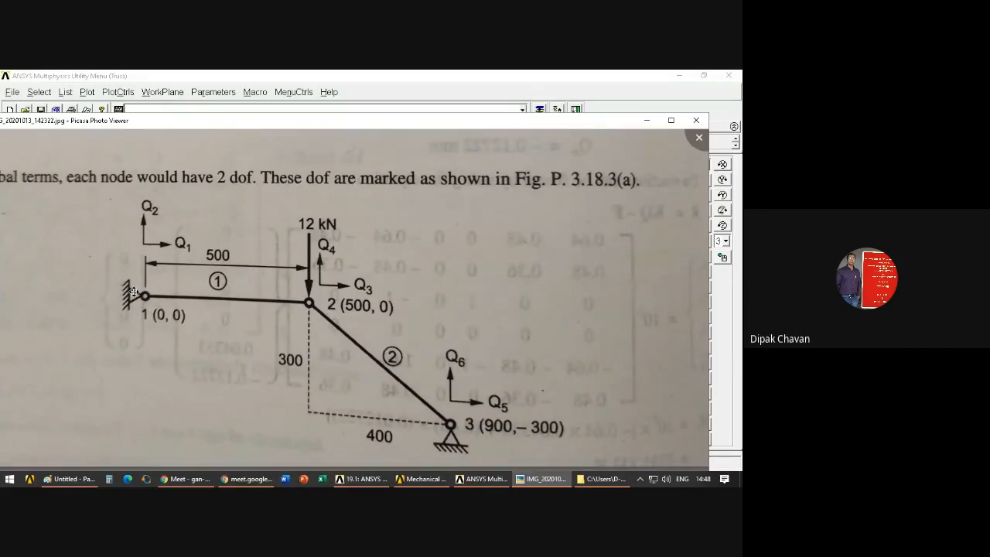
left_click(481, 479)
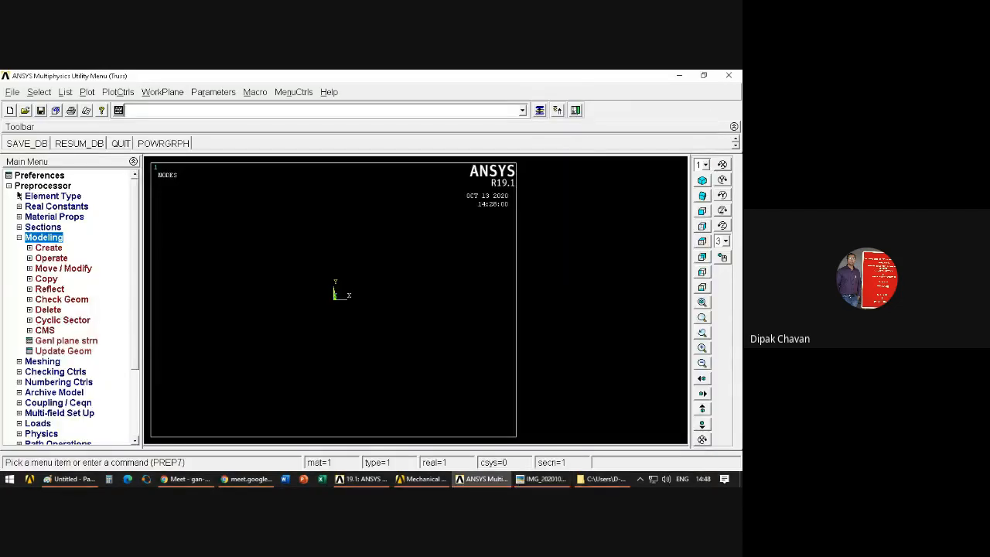
left_click(48, 249)
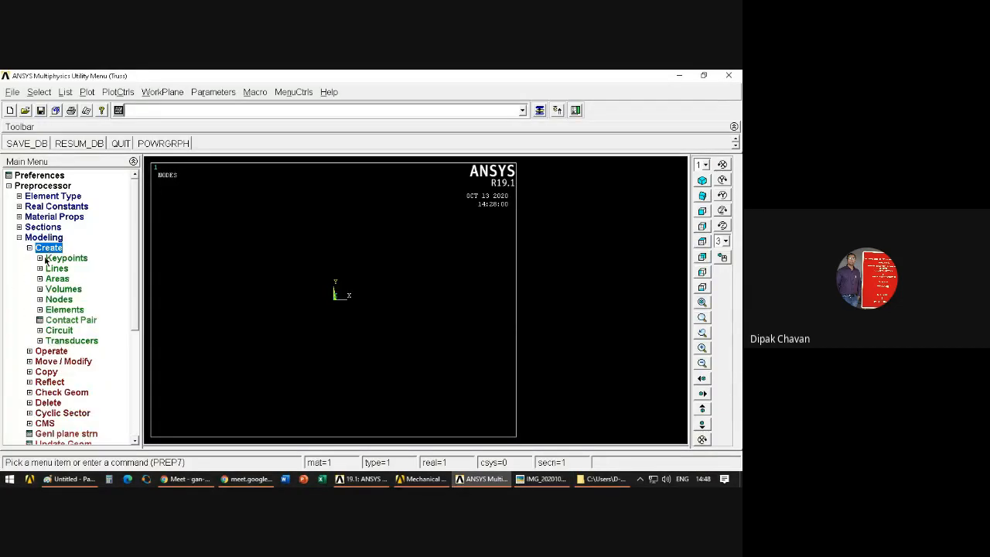
left_click(45, 260)
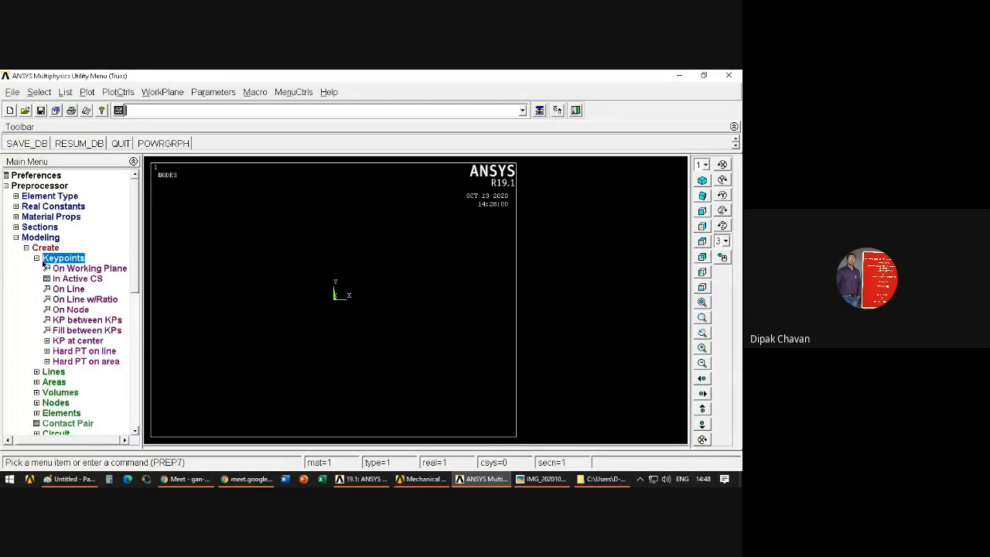
left_click(77, 280)
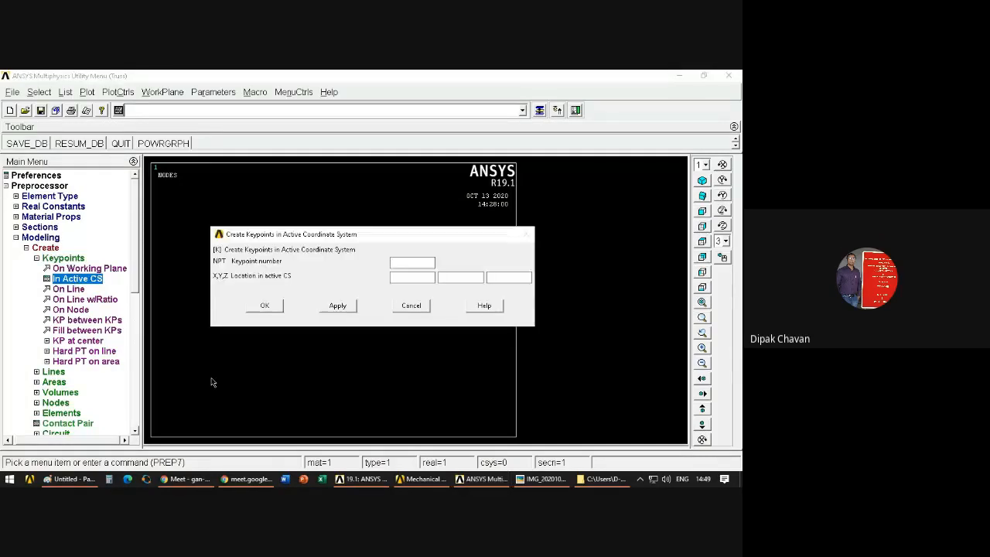
left_click(411, 306)
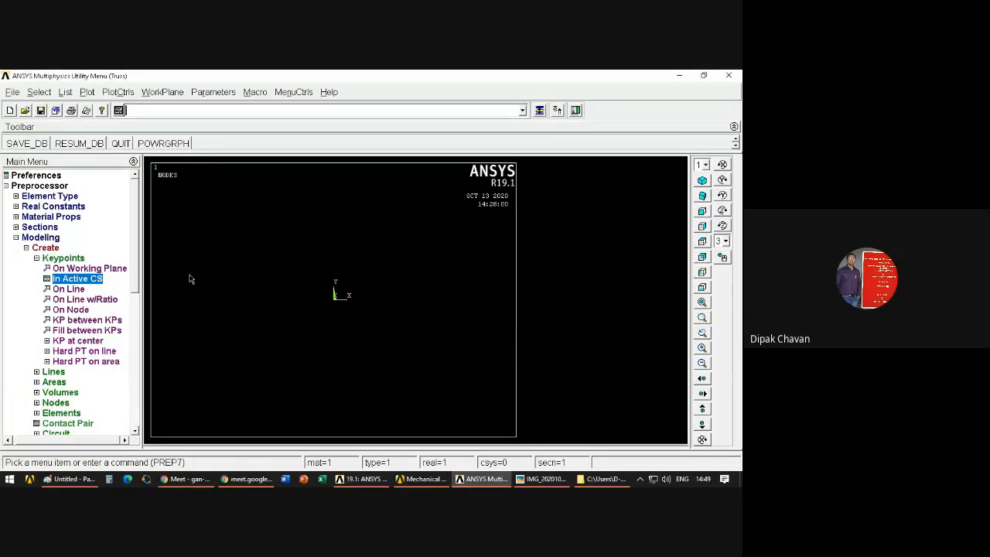
left_click(37, 259)
left_click(27, 248)
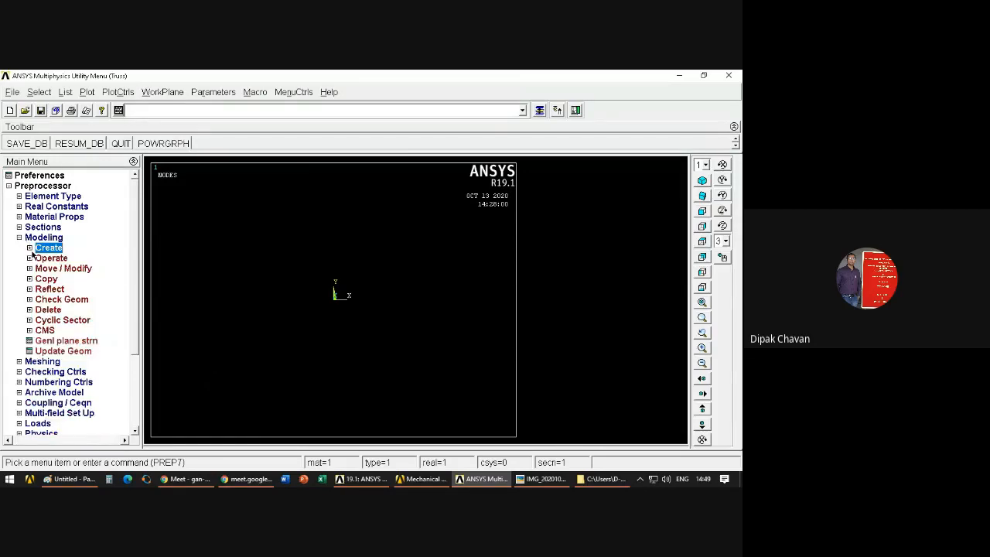
Step: Start creating keypoints in the active coordinate system and check the coordinates of node 1 in the problem figure
left_click(29, 248)
left_click(40, 259)
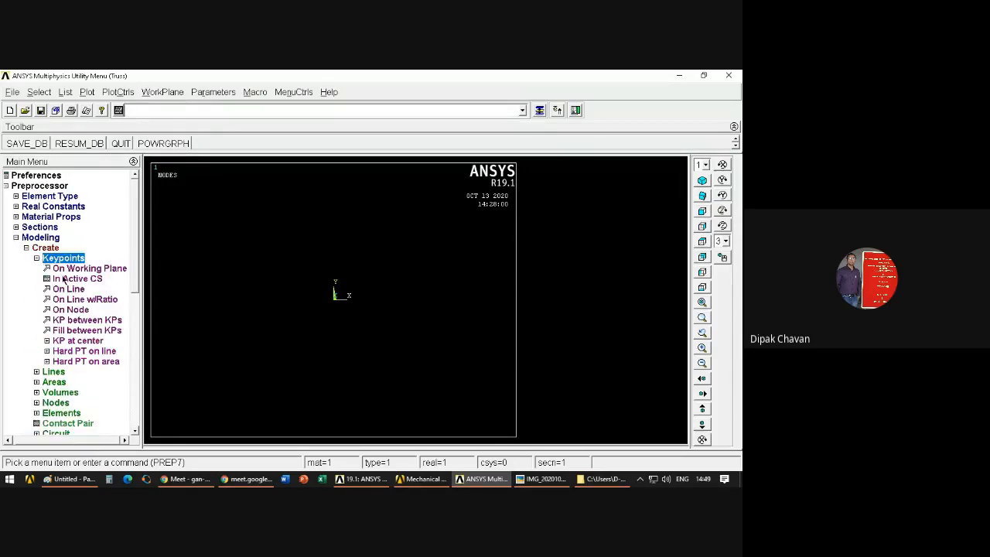
left_click(66, 280)
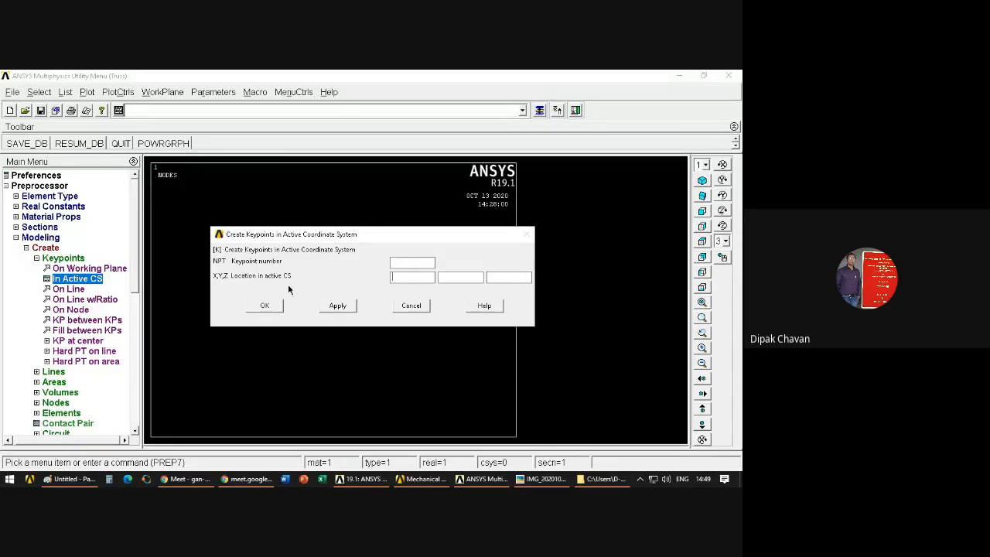
left_click(541, 479)
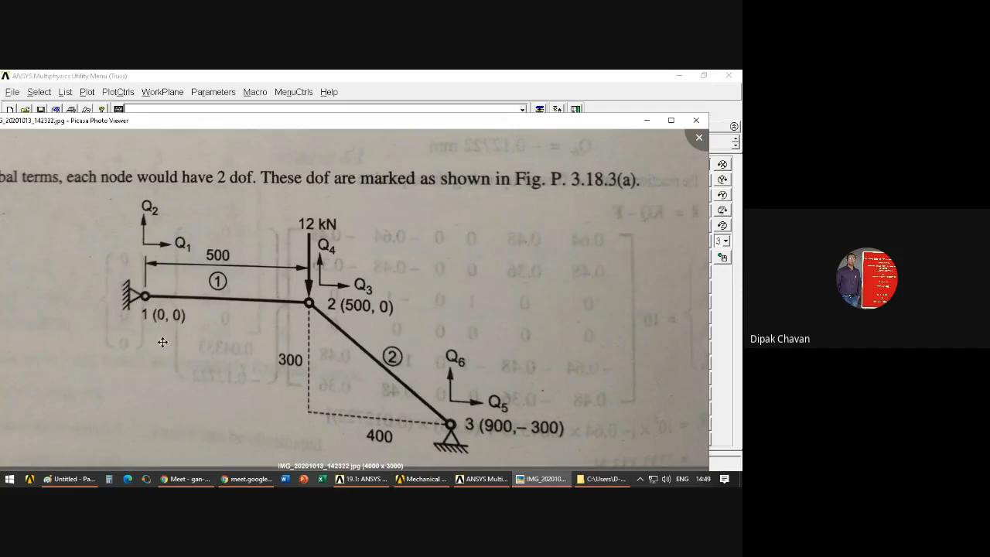
left_click(543, 479)
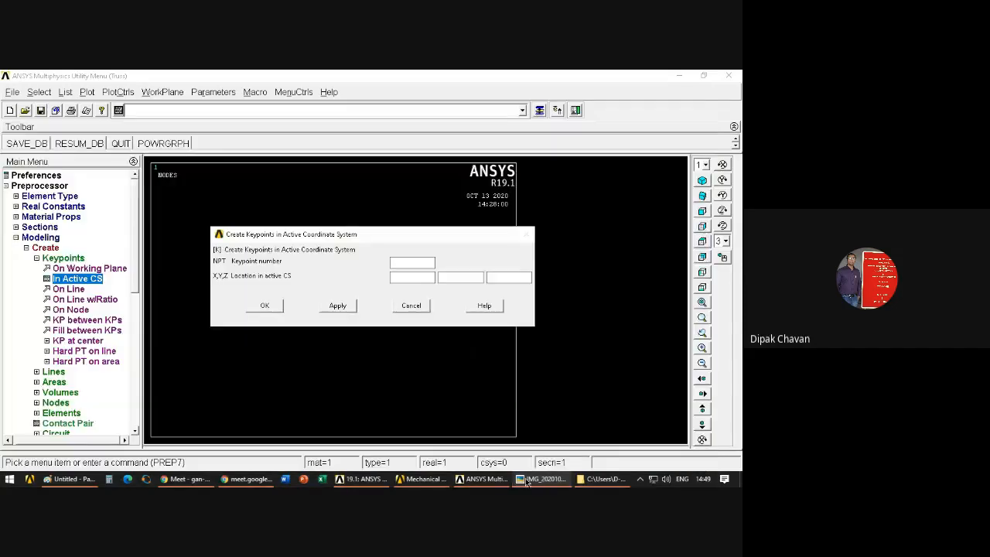
Step: Create the first keypoint at the origin, leaving its keypoint number and X, Y, Z location blank
key("Tab")
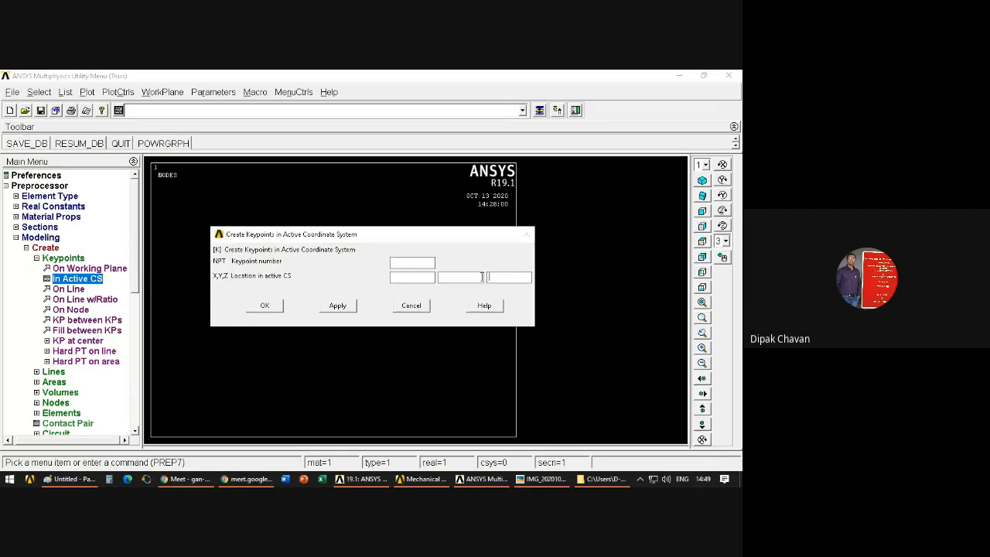
type("0")
left_click(455, 279)
type("0")
key("Tab")
type("0")
double_click(417, 278)
key("BackSpace")
double_click(505, 281)
key("BackSpace")
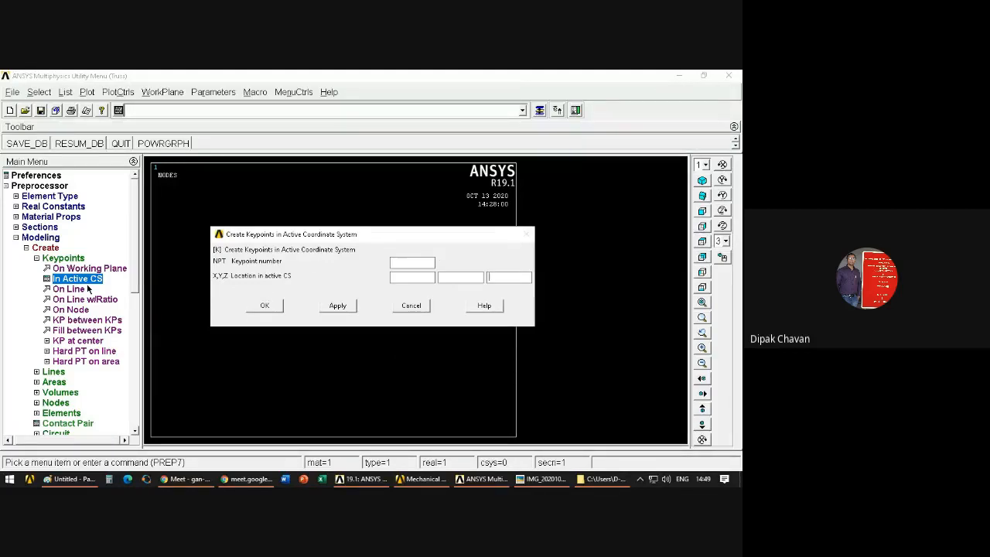
left_click(332, 306)
left_click_drag(344, 243, 311, 233)
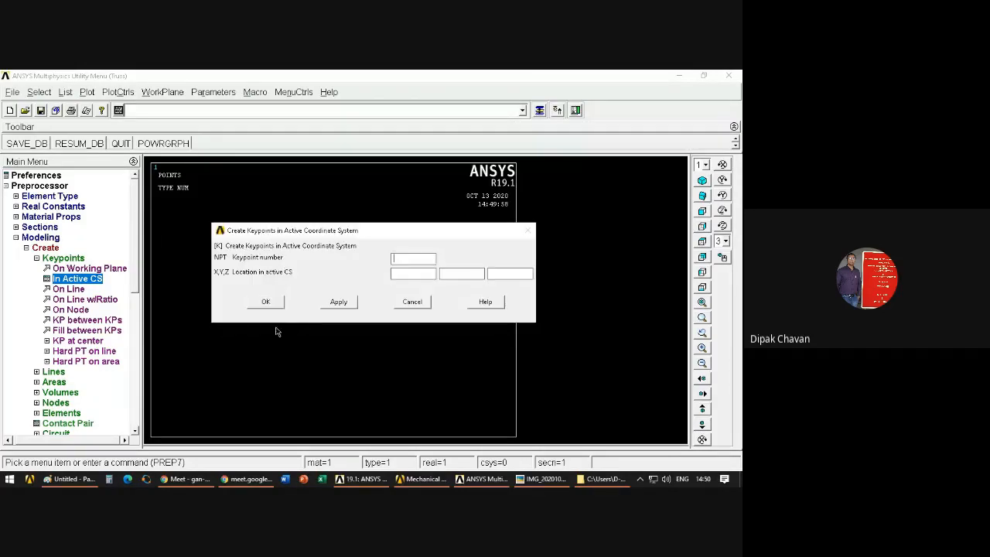
Step: Check node 2 in the problem figure and create the second keypoint at X 500, leaving Y and Z blank
left_click(541, 479)
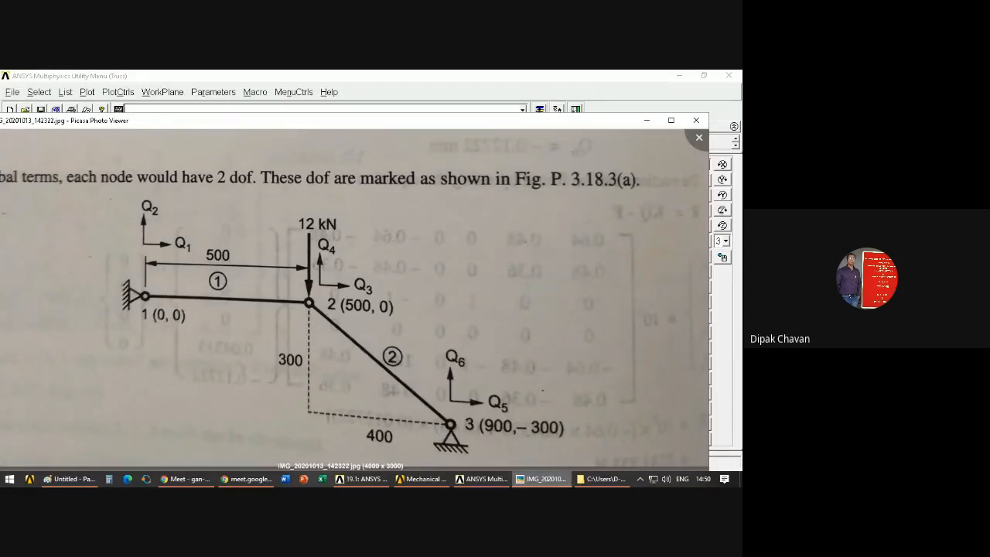
left_click(541, 479)
left_click(401, 273)
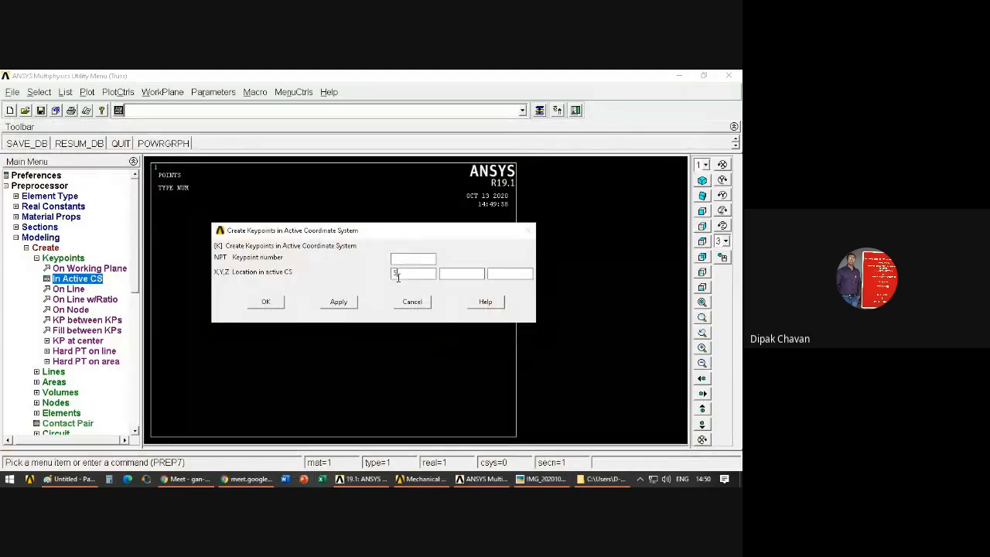
type("500")
key("Tab")
left_click(339, 303)
left_click_drag(363, 232, 392, 257)
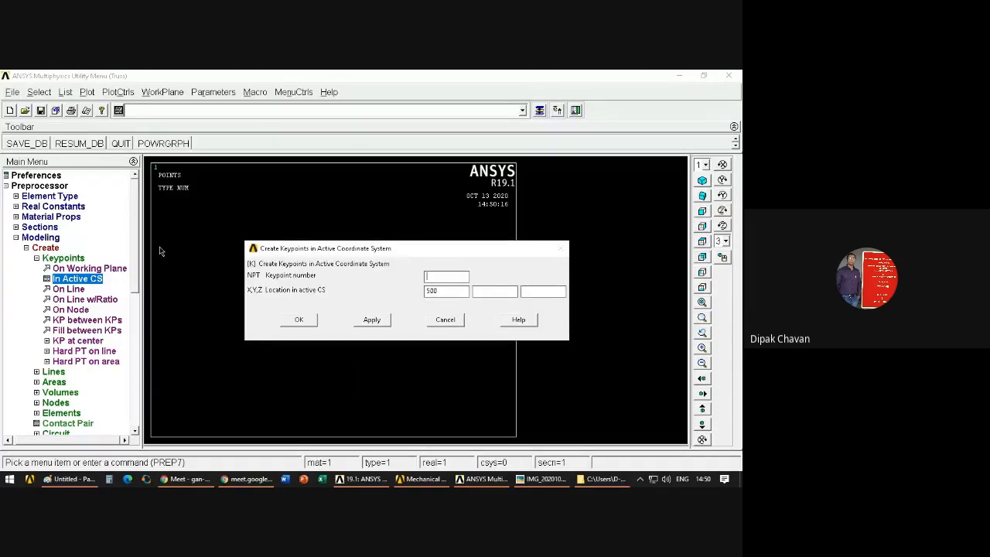
left_click_drag(286, 249, 246, 240)
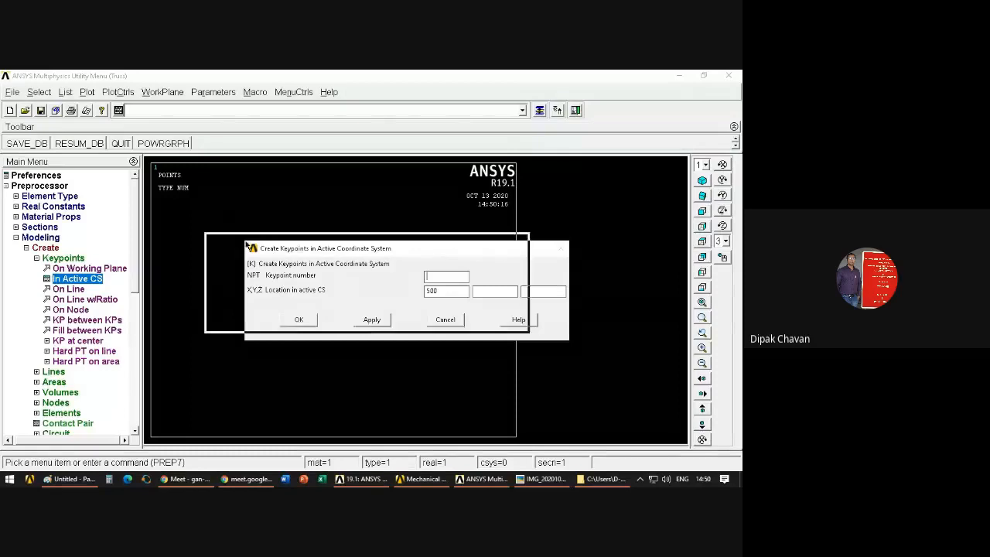
Step: Check node 3 in the problem figure, create the third keypoint at X 900, Y -300, and finish keypoint creation
left_click(542, 479)
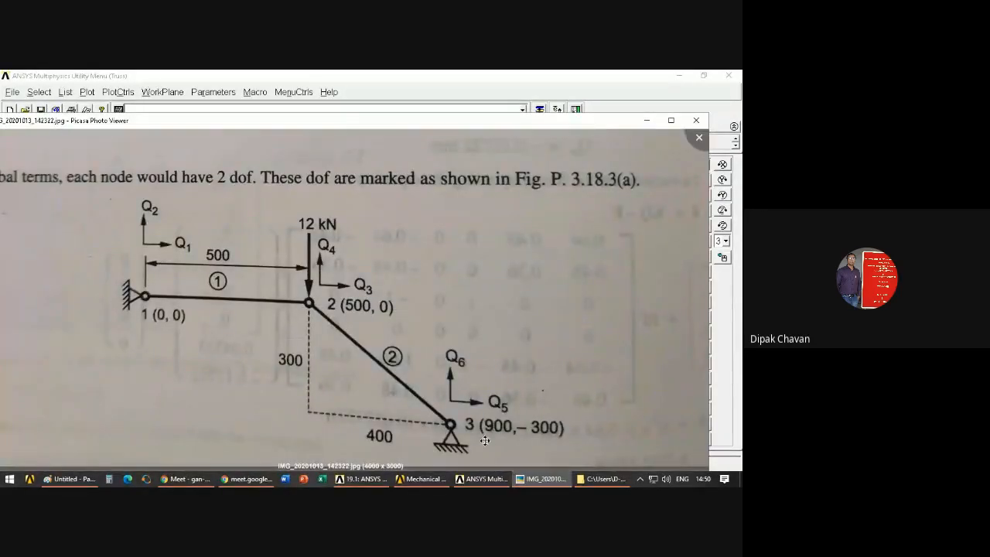
scroll(493, 442, "up", 1)
scroll(493, 442, "up", 1)
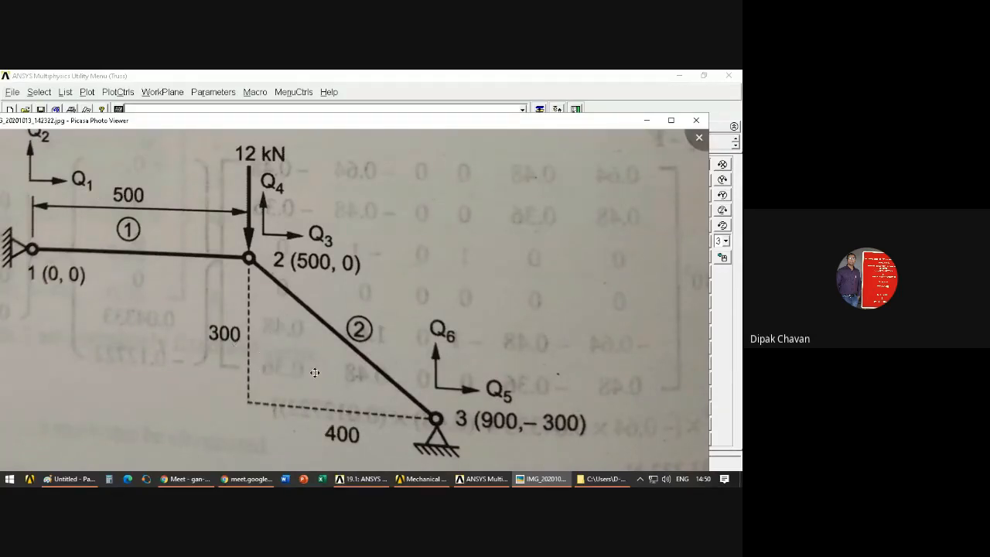
left_click(542, 479)
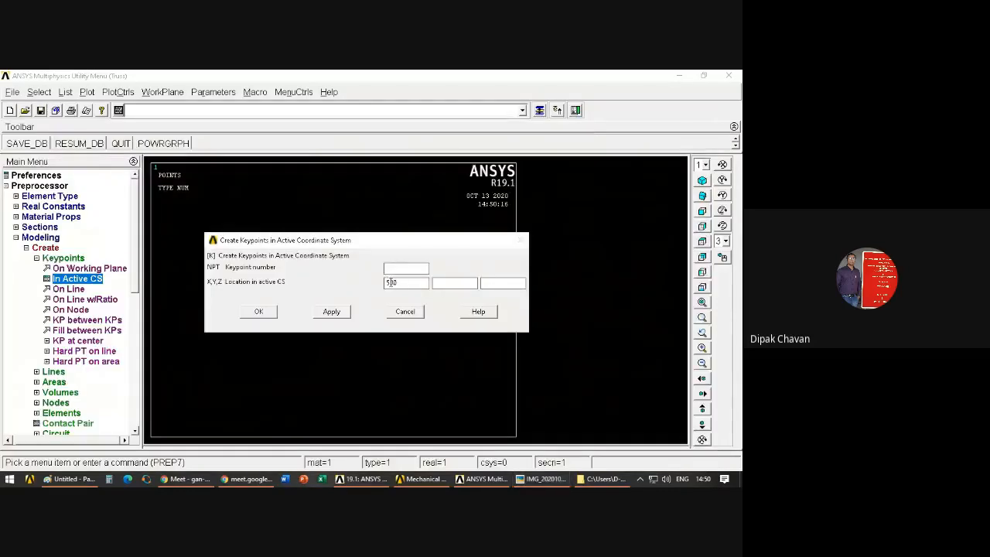
type("900")
left_click(441, 280)
type("-300")
left_click(266, 317)
Step: Fit the view to the three keypoints and display them with Multi-Plots
right_click(316, 277)
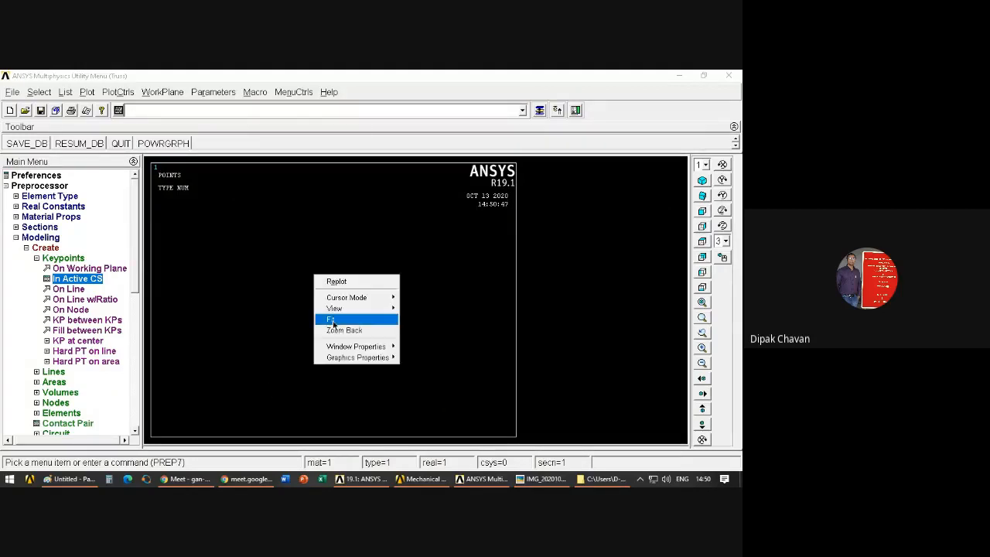
left_click(338, 318)
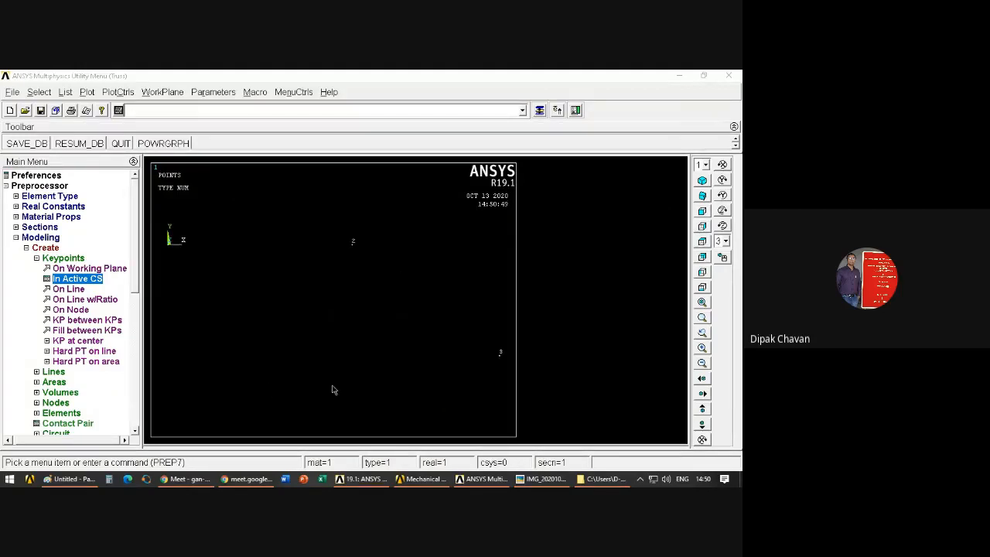
left_click(85, 92)
left_click(111, 290)
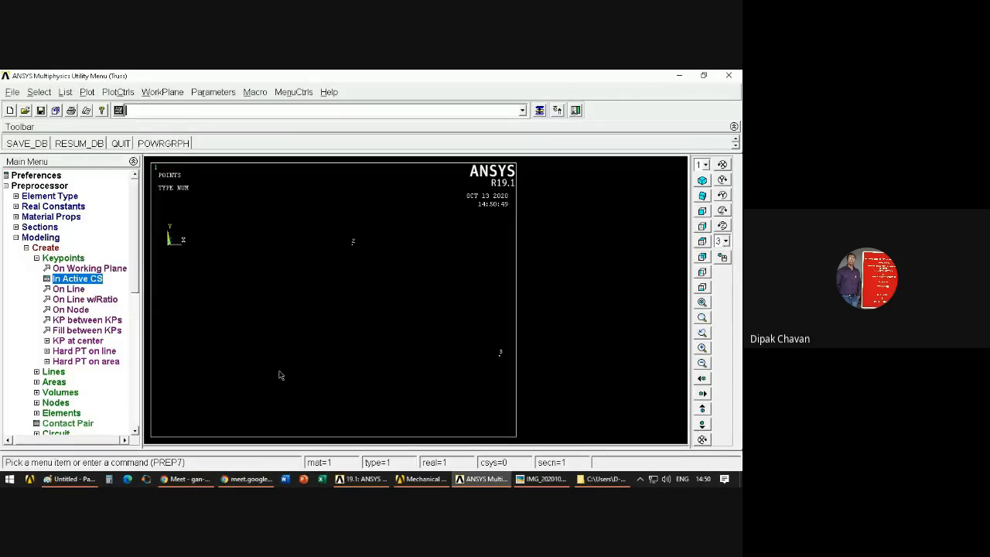
scroll(321, 310, "down", 1)
right_click(310, 236)
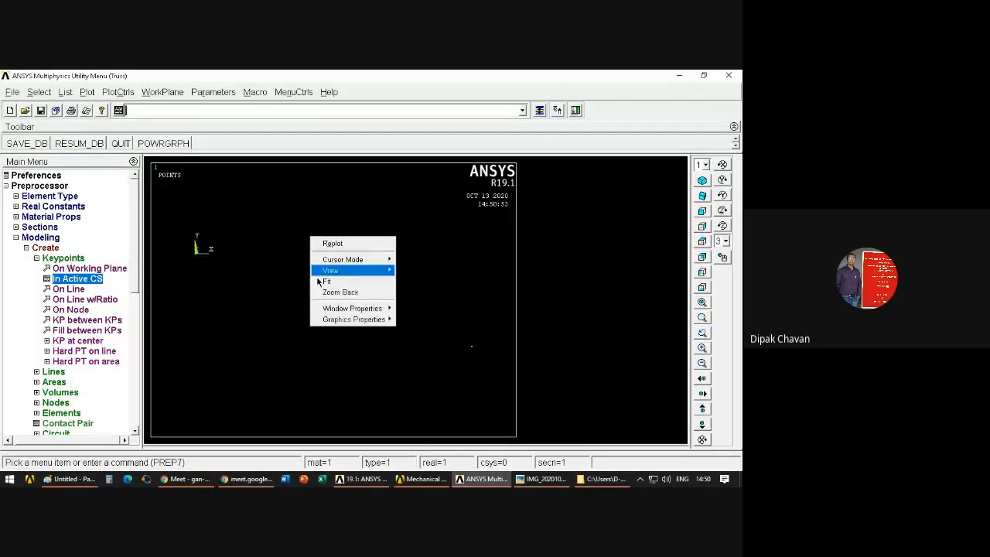
right_click(259, 193)
left_click(277, 237)
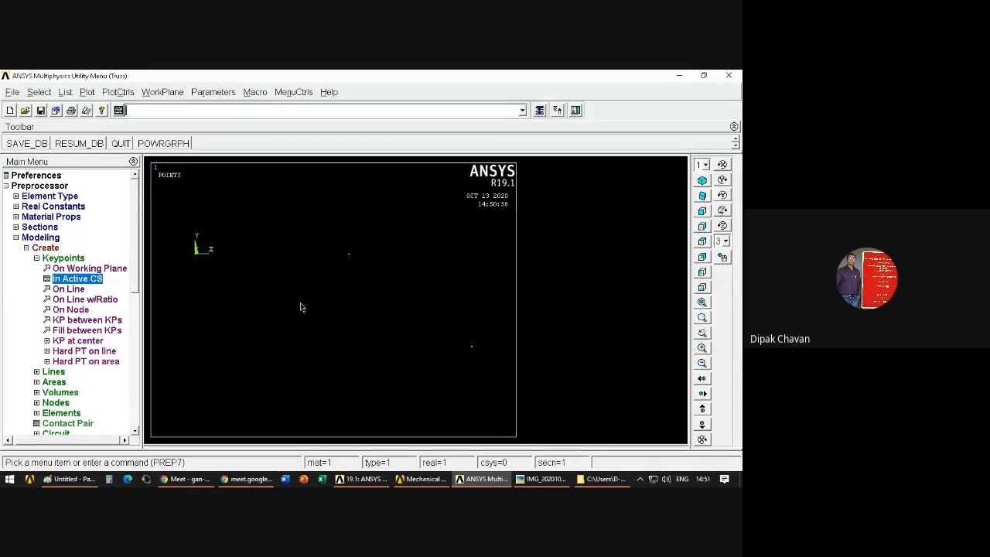
Step: Inspect the plotted keypoints at different zoom levels and regenerate the Multi-Plots display
scroll(319, 286, "up", 1)
scroll(315, 286, "up", 1)
right_click(345, 225)
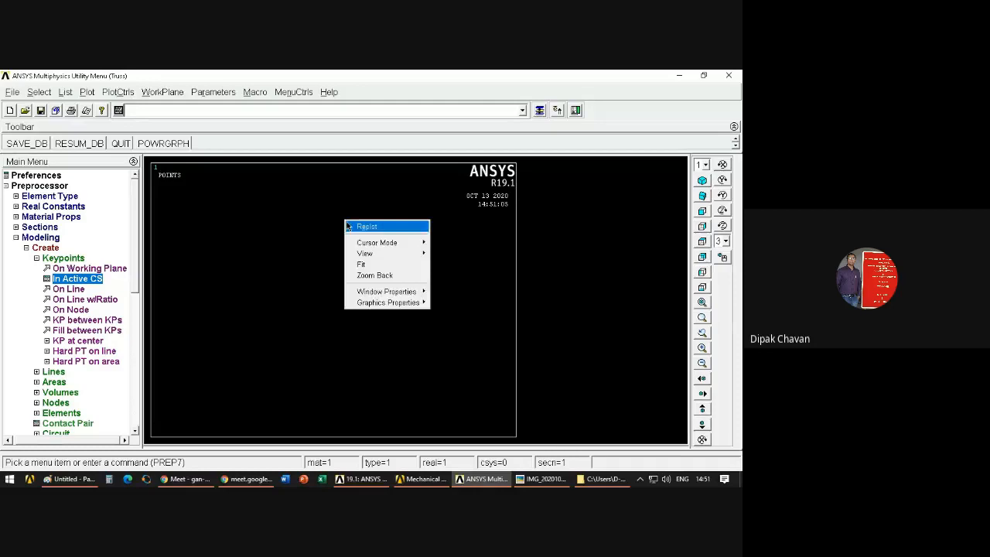
left_click(358, 264)
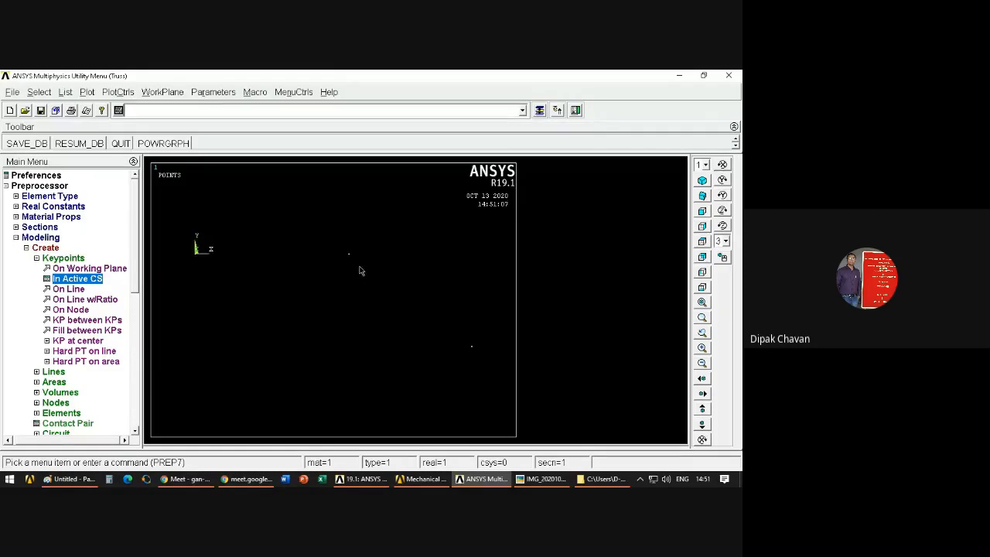
scroll(360, 271, "up", 1)
scroll(360, 268, "up", 1)
scroll(360, 256, "down", 2)
left_click(87, 92)
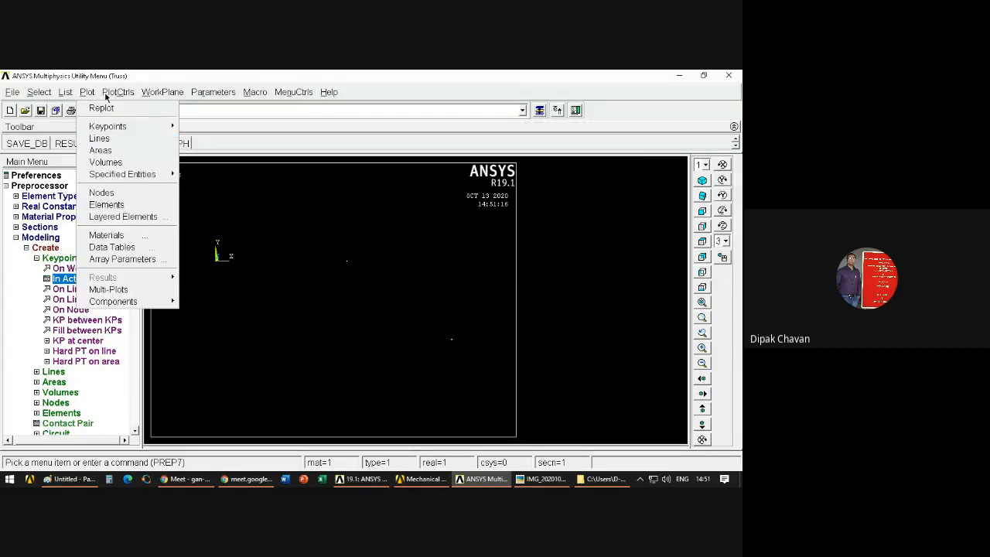
left_click(116, 289)
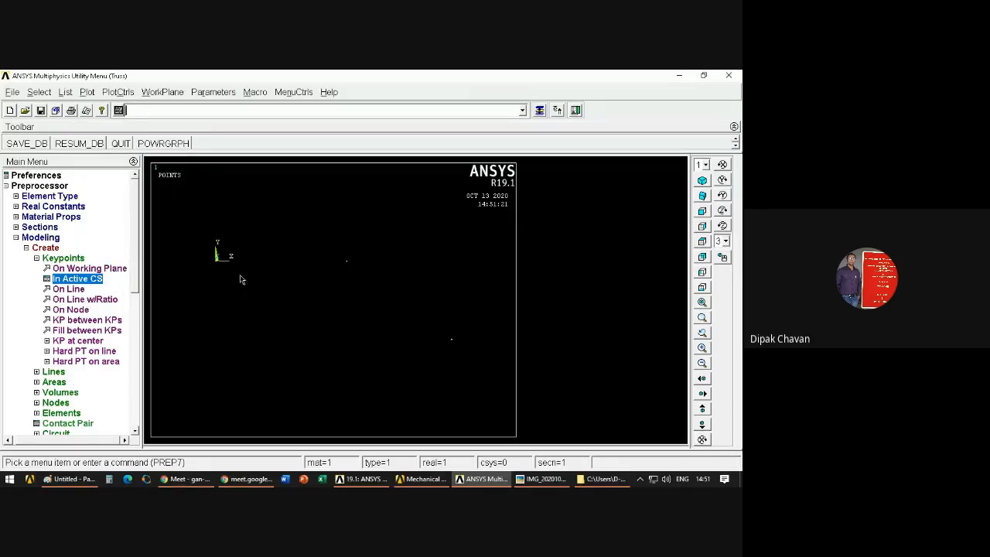
Step: Create a straight line from the keypoint at the origin to the second keypoint at X 500
left_click(38, 259)
left_click(48, 269)
left_click(62, 279)
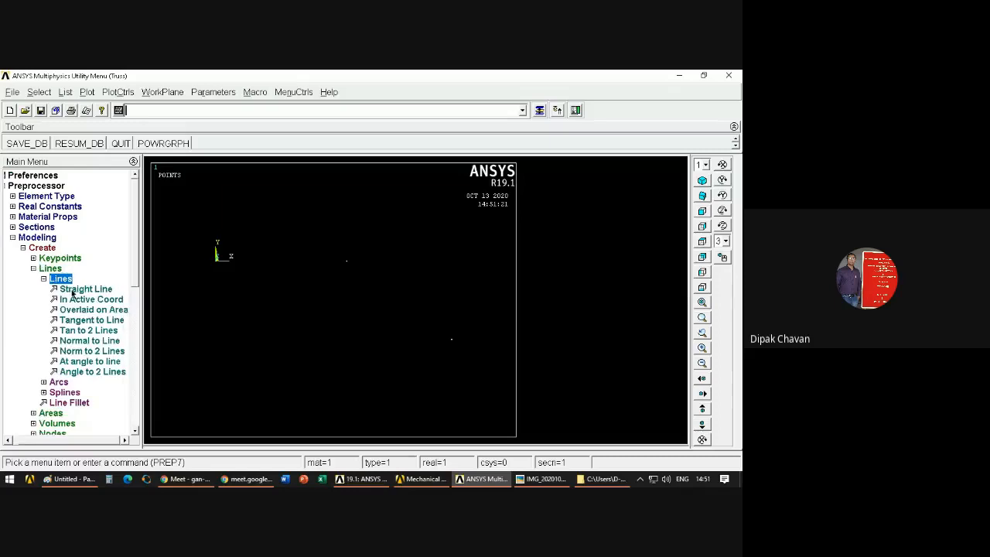
left_click(77, 290)
left_click_drag(58, 261, 83, 218)
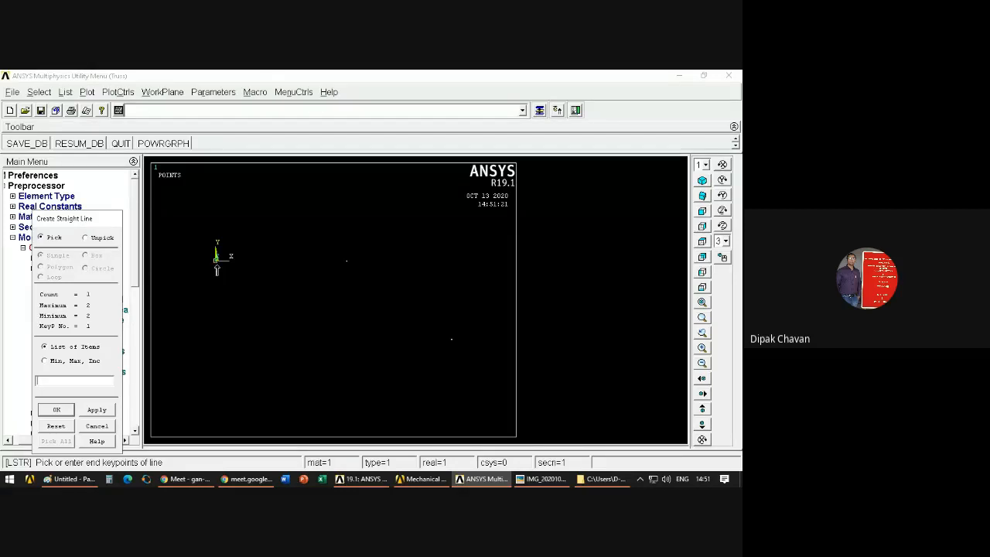
left_click(347, 263)
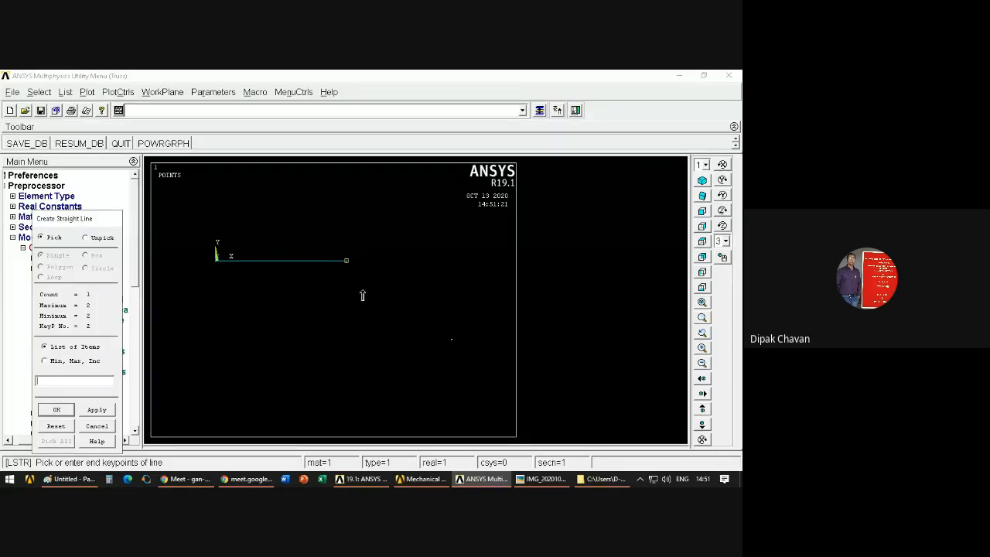
Step: Create a straight line from the second keypoint at X 500 to the third keypoint at X 900, Y -300, and finish line creation
left_click(452, 338)
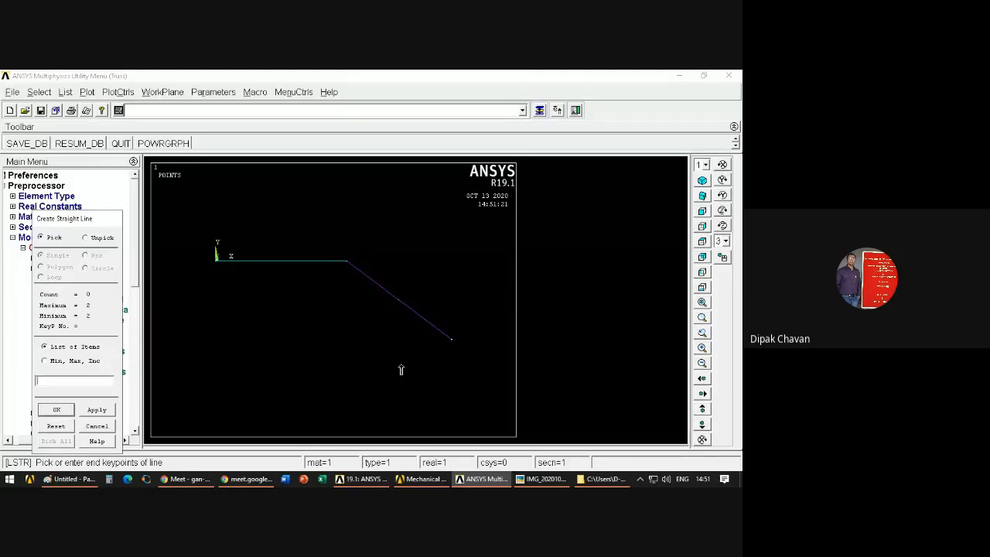
left_click(56, 410)
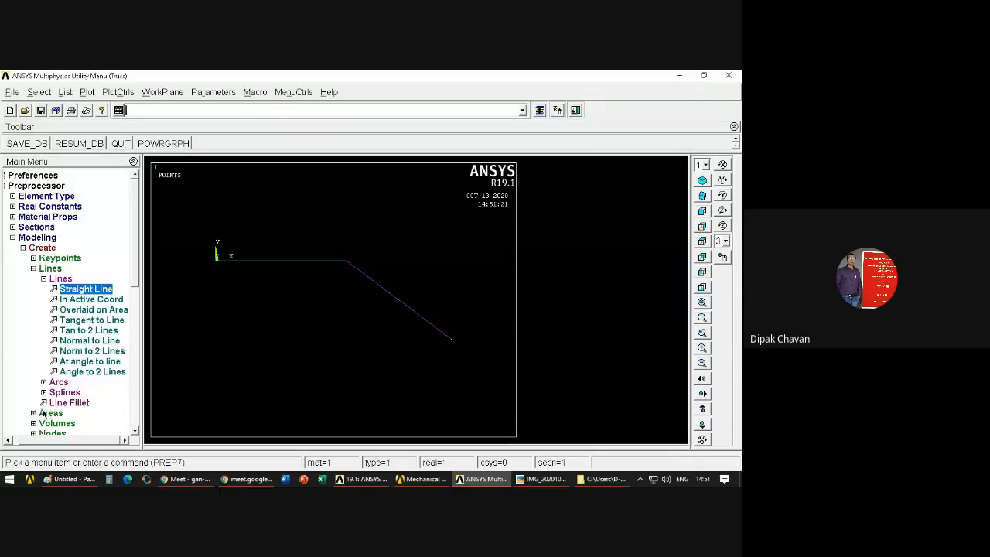
left_click(46, 279)
left_click(48, 268)
left_click(42, 248)
Step: Switch to the Google Meet call, look through its participant list, and close the browser's downloads bar
left_click(198, 481)
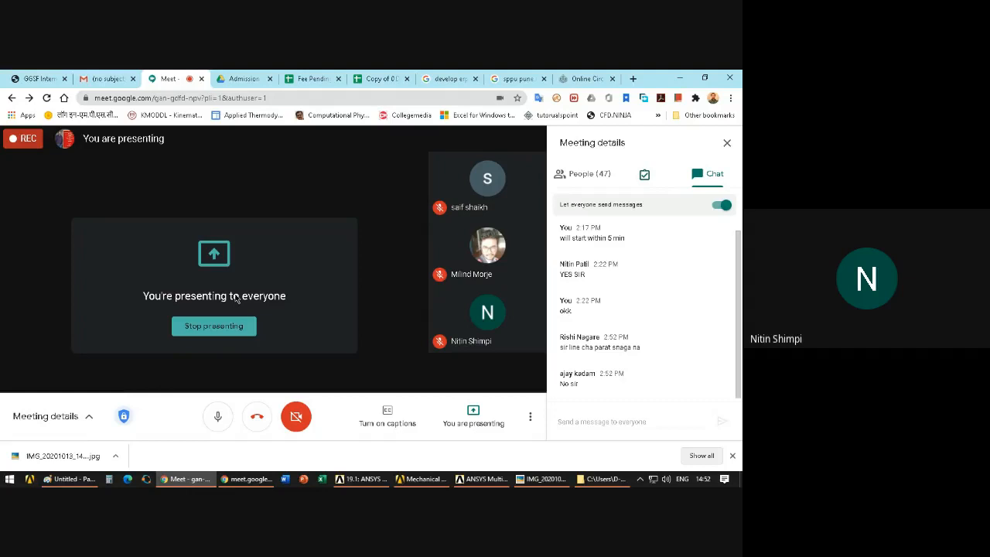
left_click(585, 184)
scroll(624, 308, "down", 1)
scroll(623, 308, "down", 12)
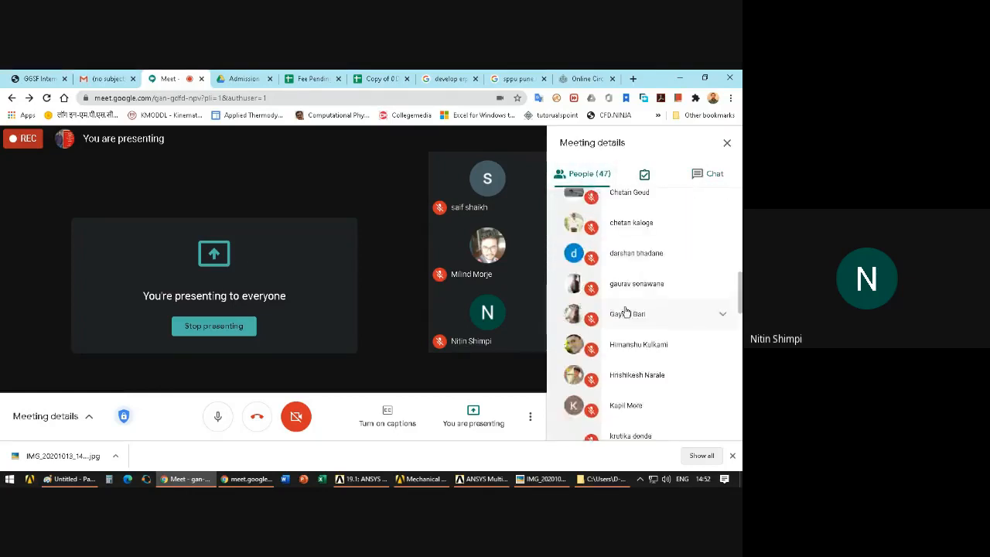
scroll(627, 309, "up", 10)
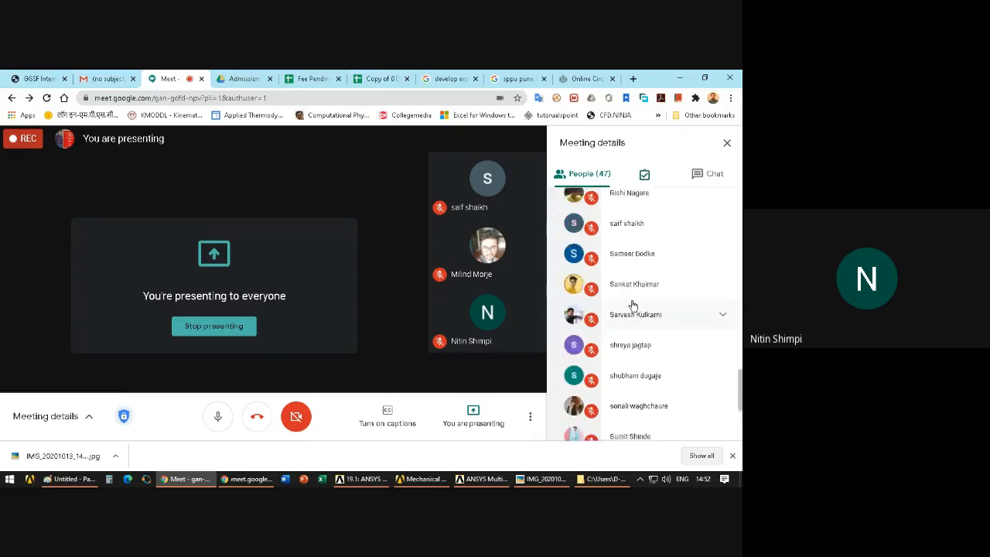
scroll(632, 300, "up", 3)
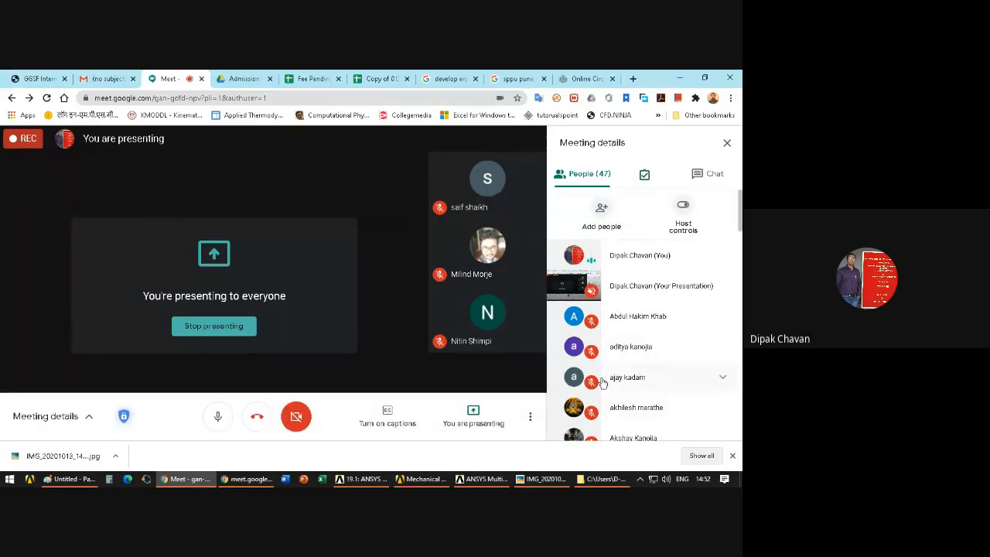
scroll(630, 394, "down", 5)
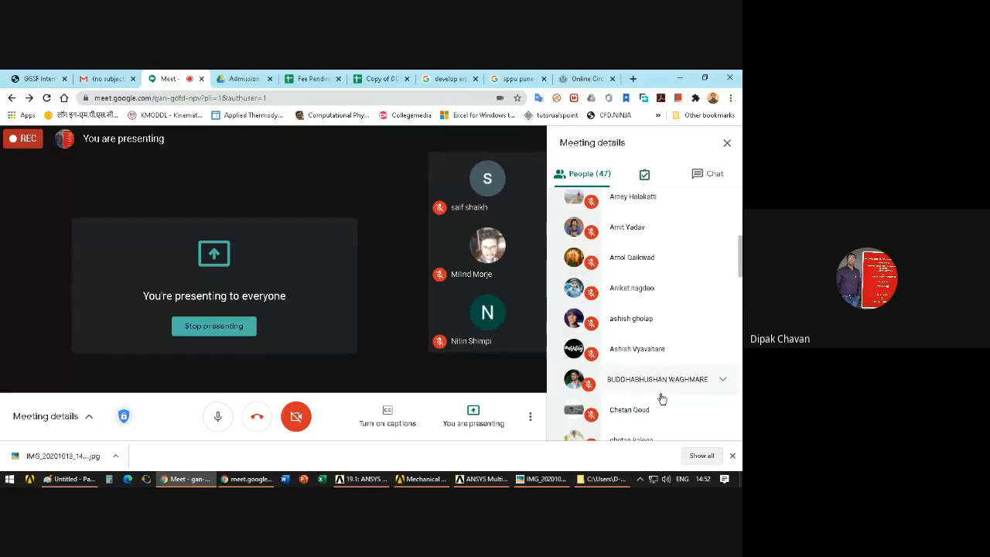
left_click(733, 455)
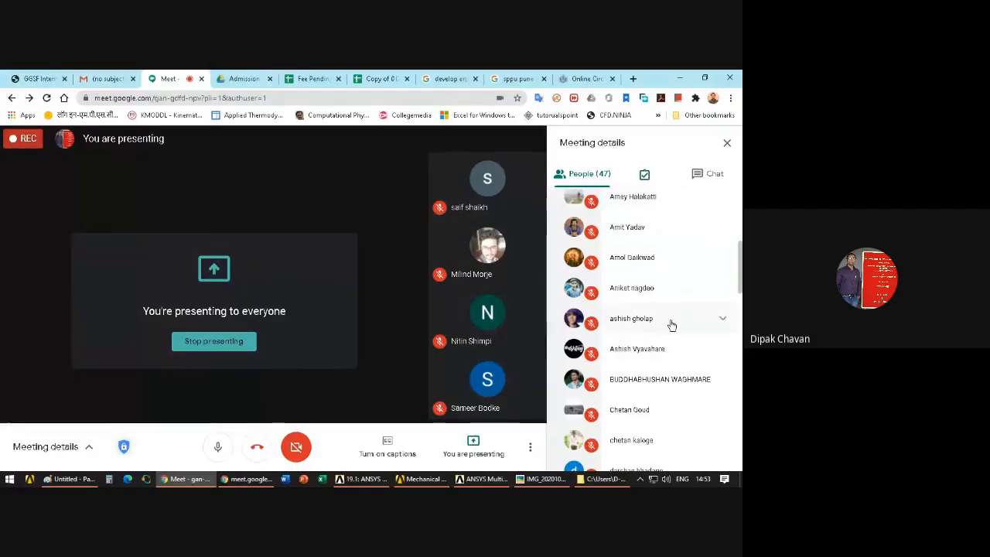
scroll(670, 327, "down", 10)
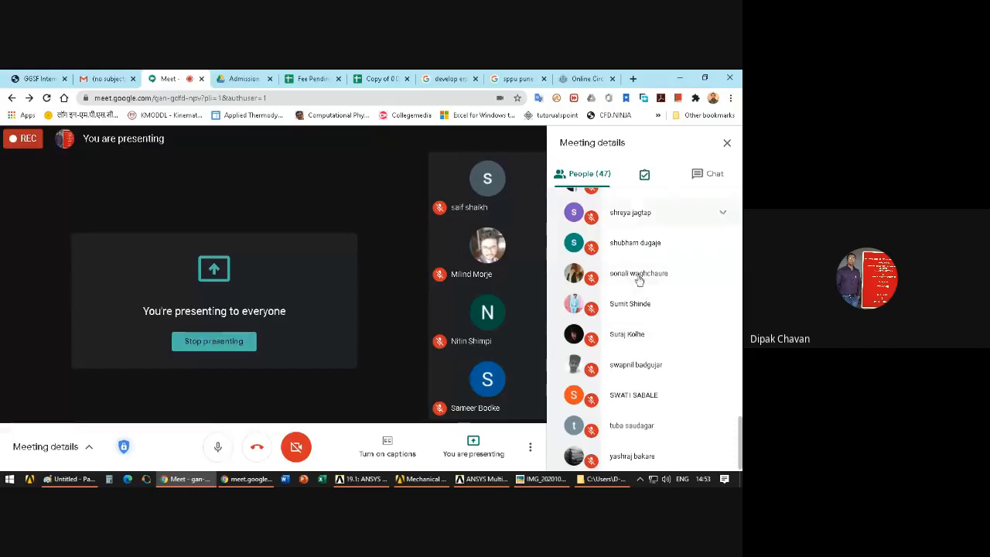
mouse_move(662, 189)
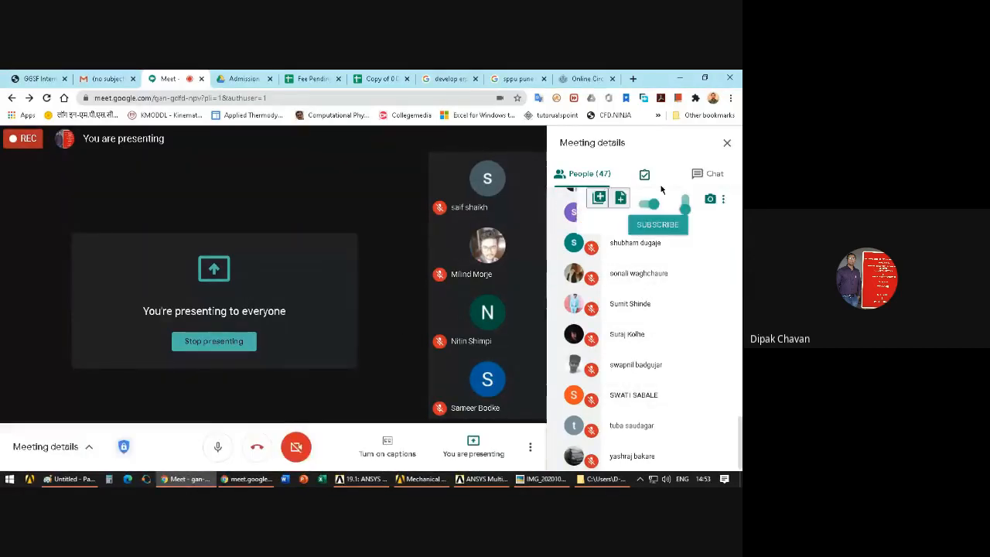
Step: Hide the screen-sharing notice and return to the ANSYS truss model
left_click(234, 480)
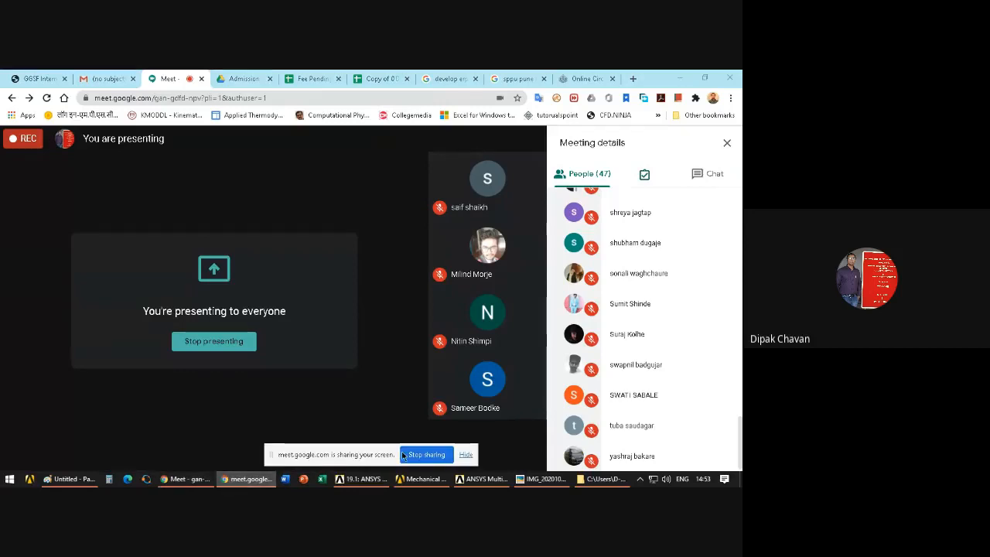
left_click(465, 454)
left_click(485, 480)
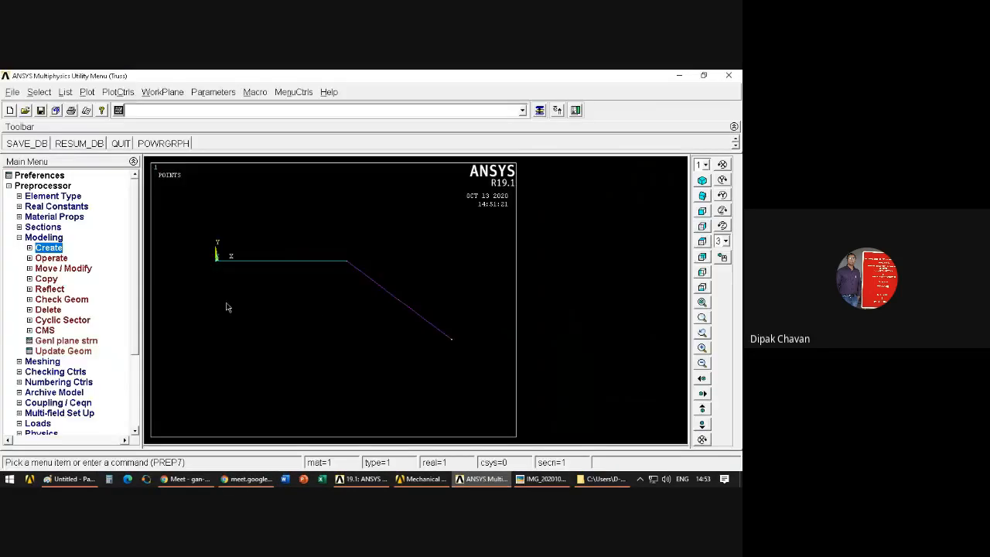
Step: Examine the whole truss in the problem figure, including its supports, load and node coordinates, and return to ANSYS
left_click(19, 238)
left_click(543, 479)
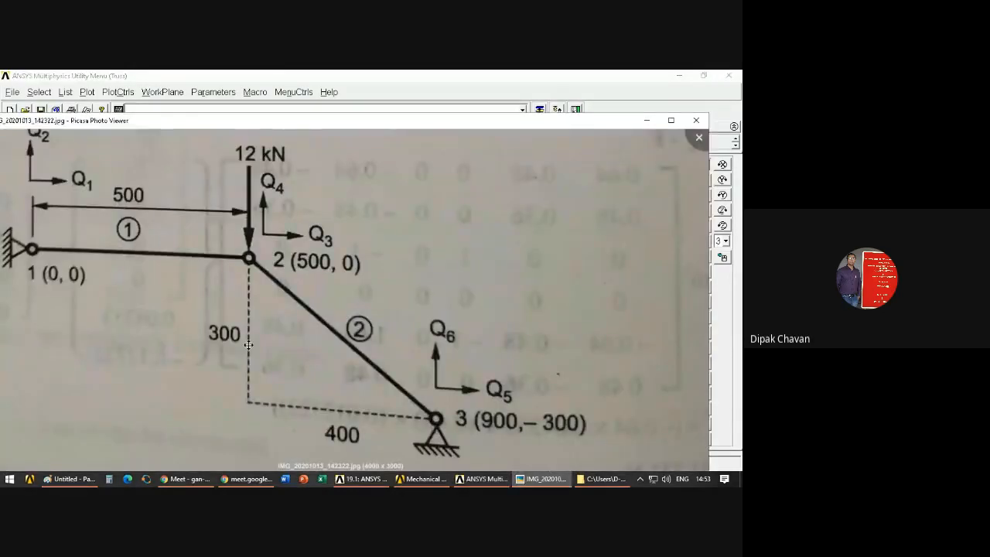
scroll(88, 256, "down", 1)
left_click_drag(117, 278, 286, 287)
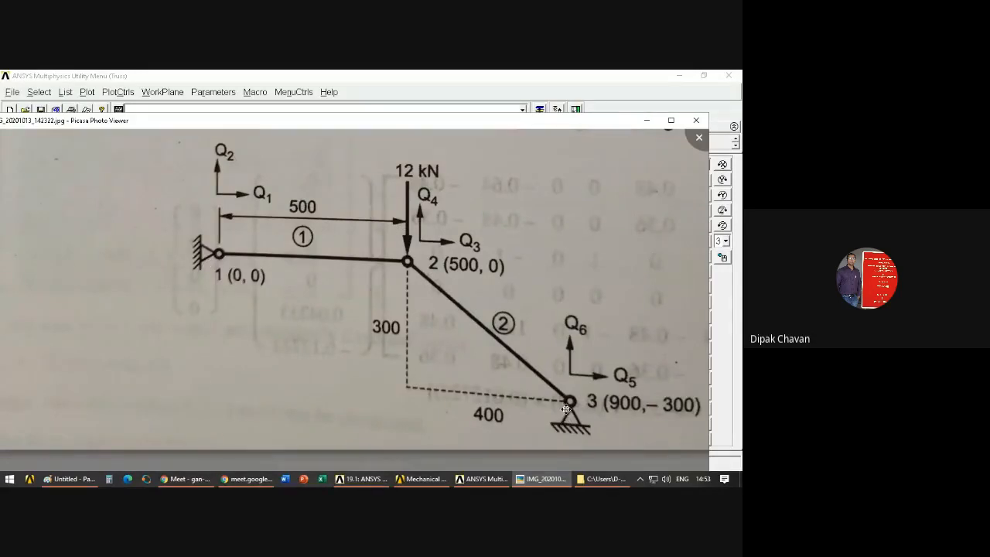
left_click(648, 121)
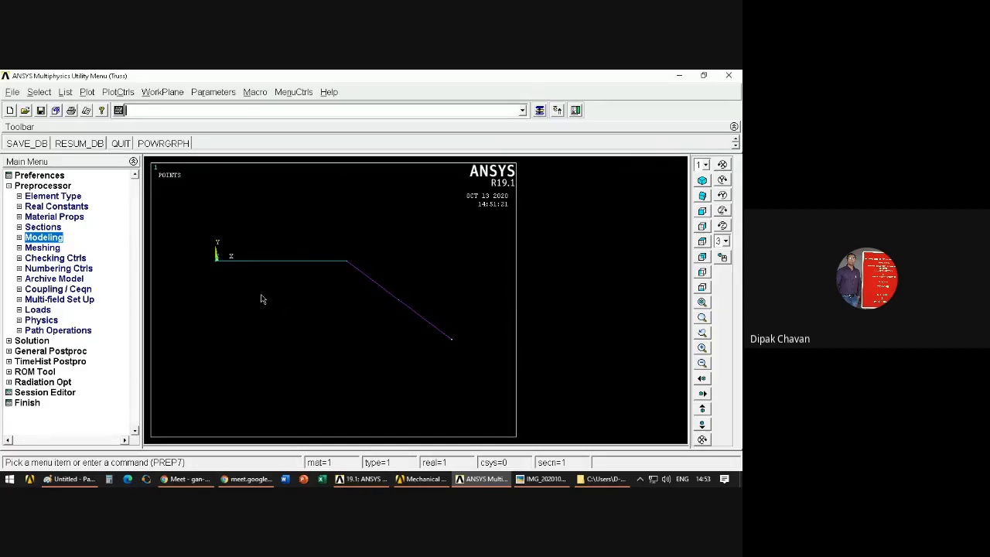
Step: Try to apply a structural displacement constraint on the truss nodes
left_click(19, 238)
left_click(19, 238)
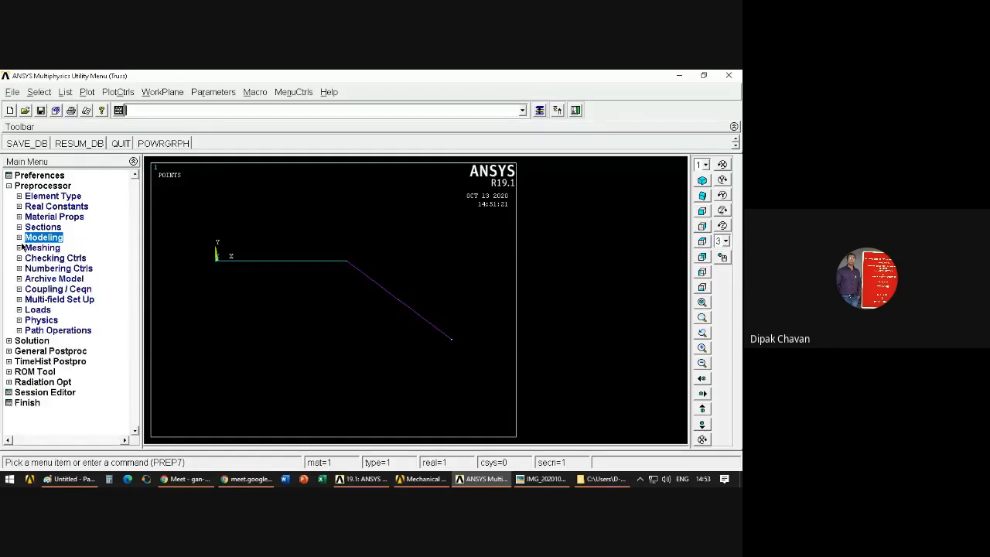
left_click(19, 310)
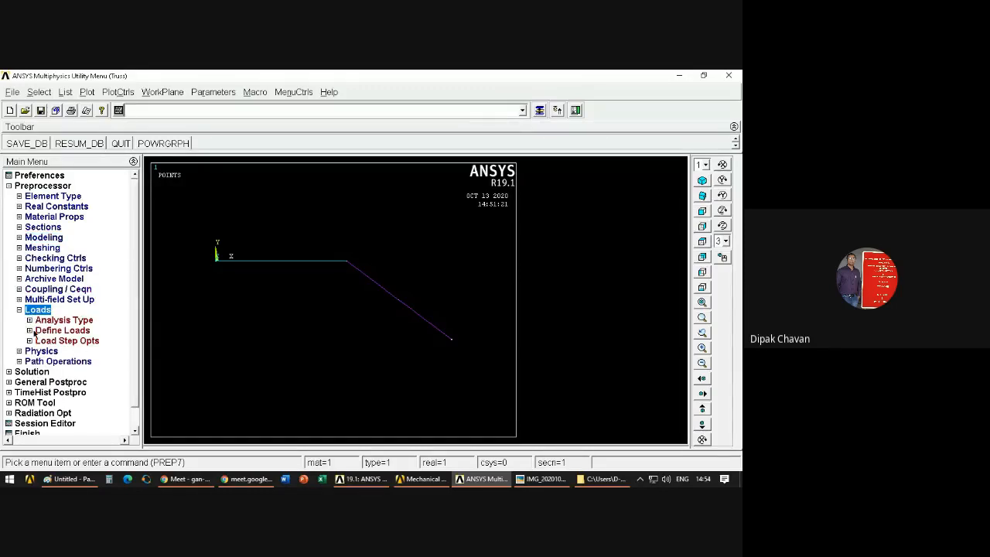
left_click(33, 331)
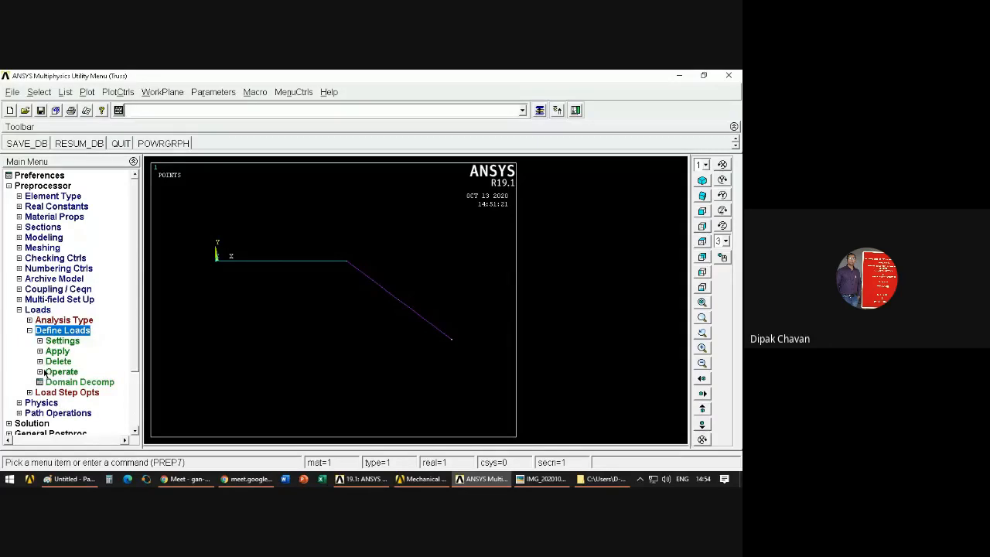
left_click(41, 352)
left_click(50, 362)
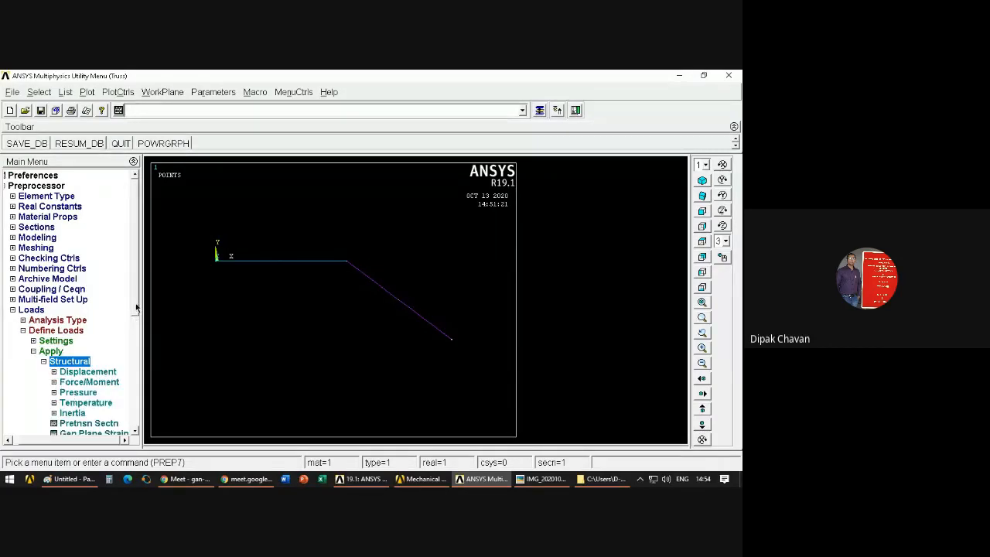
scroll(137, 321, "down", 3)
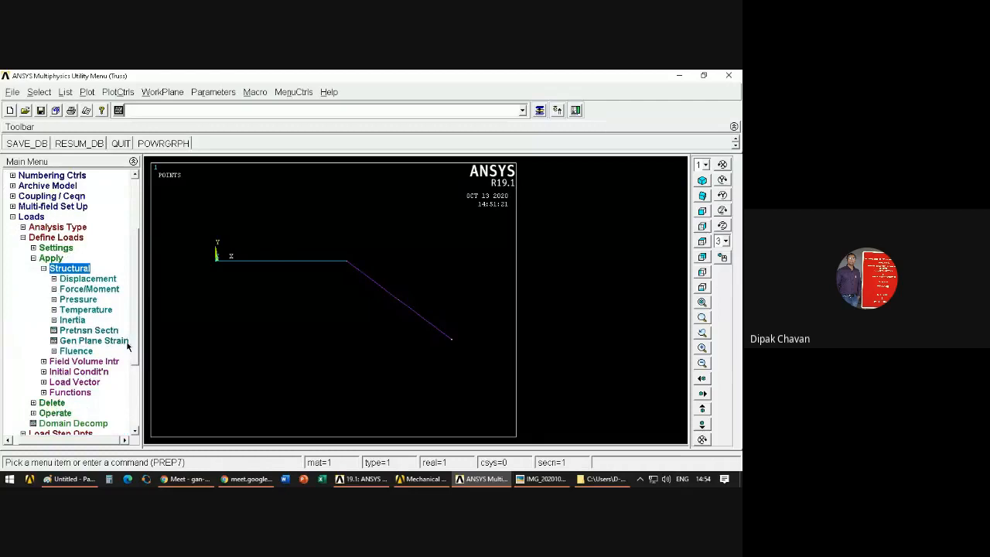
left_click(57, 283)
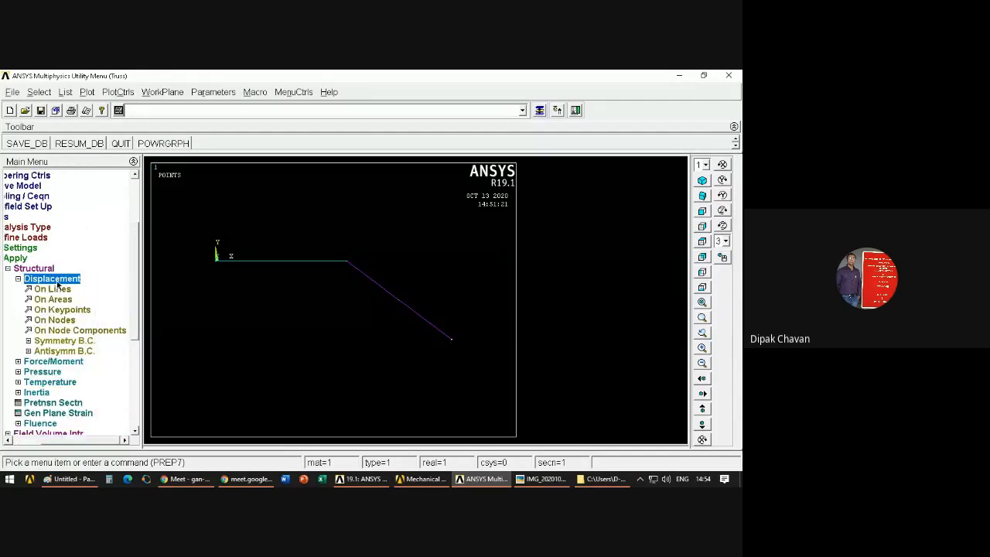
scroll(134, 303, "down", 2)
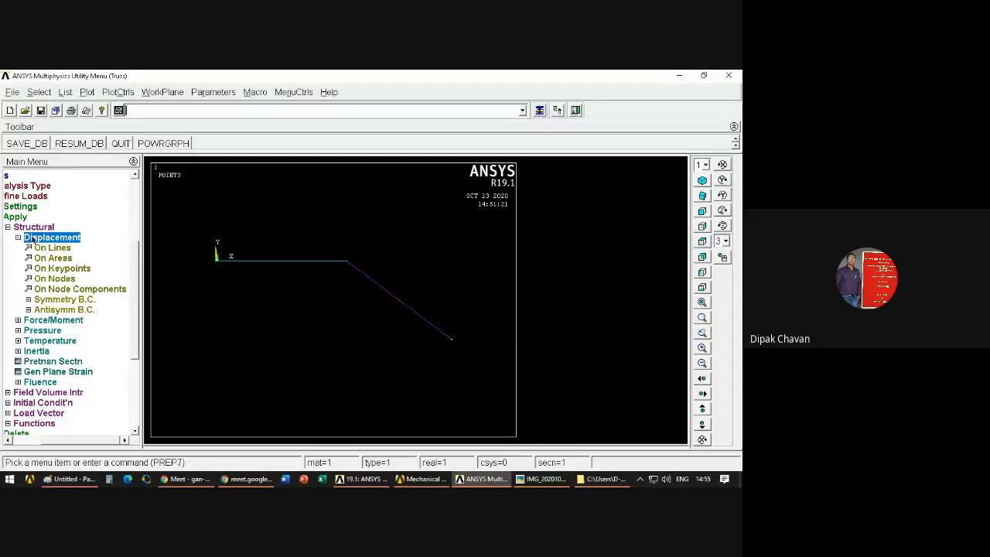
left_click(55, 278)
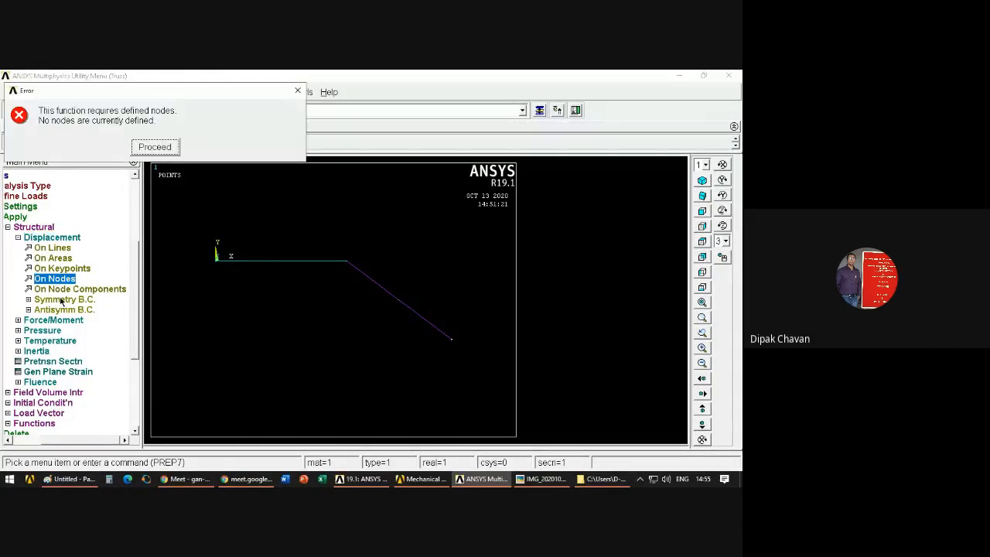
left_click(157, 147)
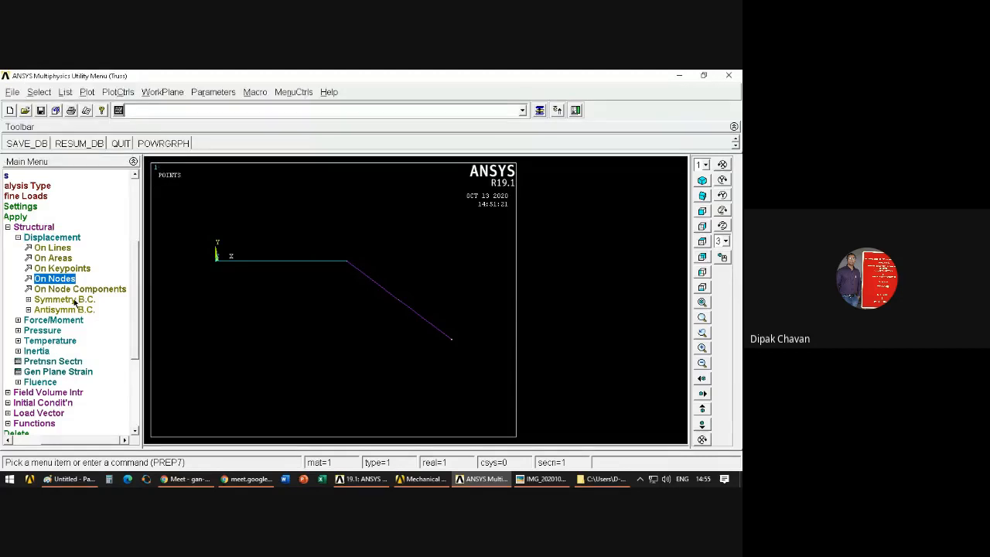
left_click(19, 238)
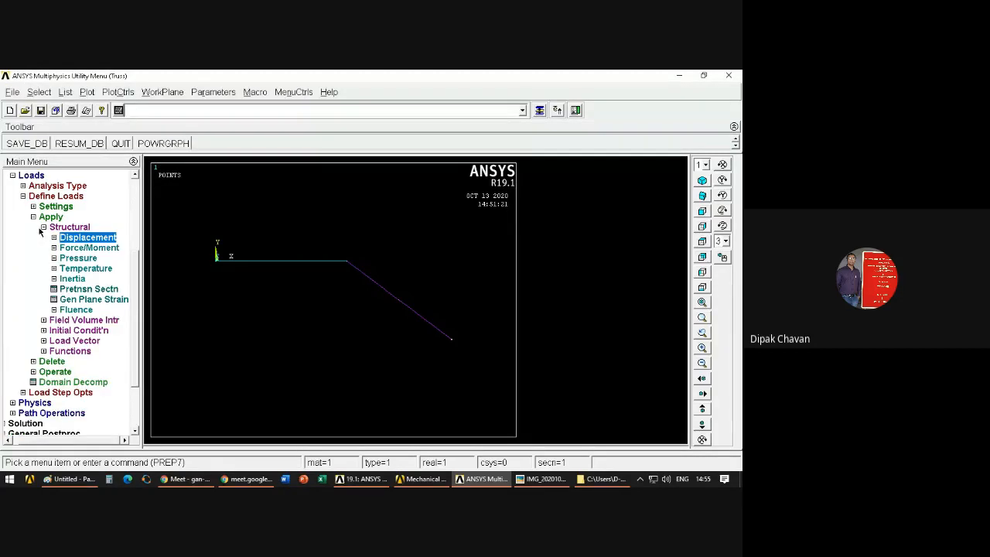
left_click(42, 227)
left_click(40, 228)
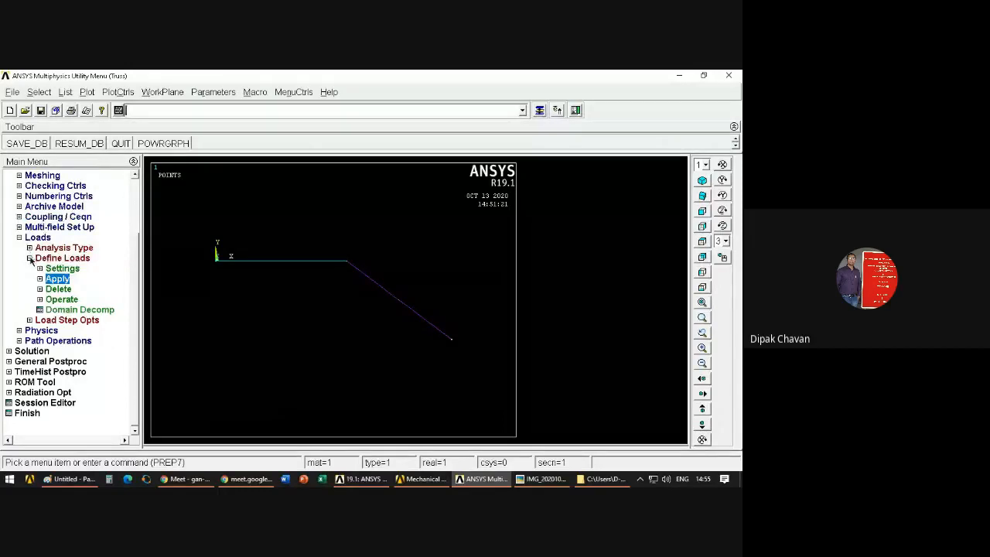
left_click(29, 258)
left_click(19, 289)
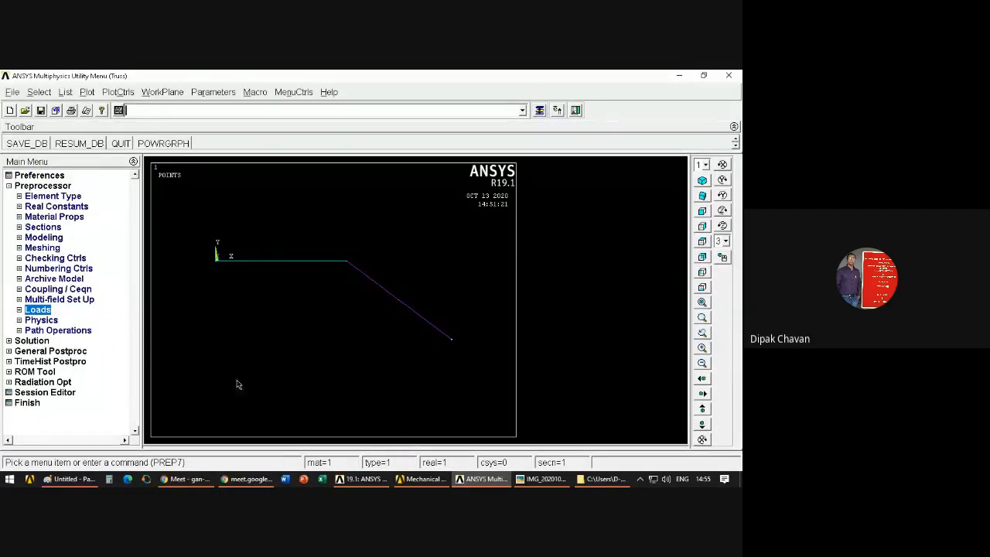
left_click(19, 248)
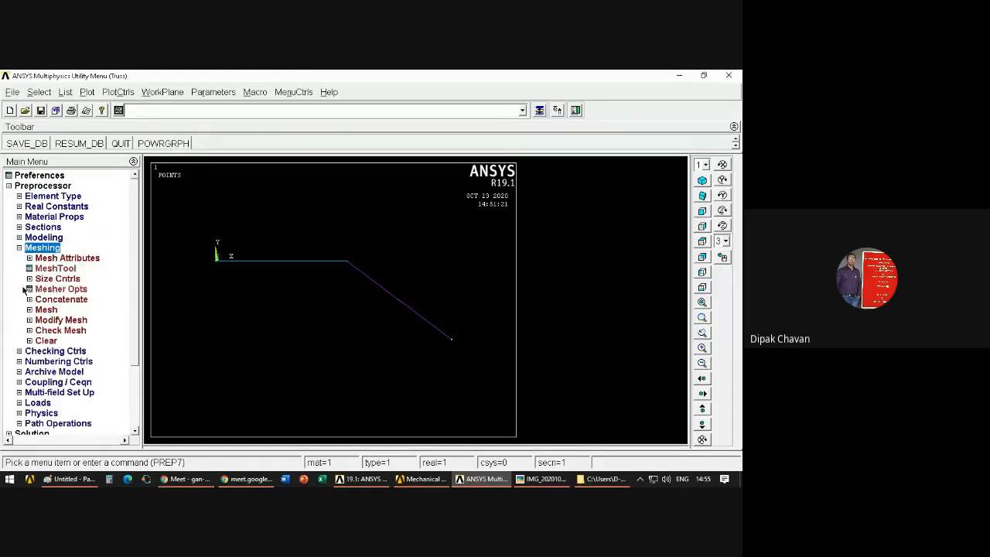
left_click(20, 248)
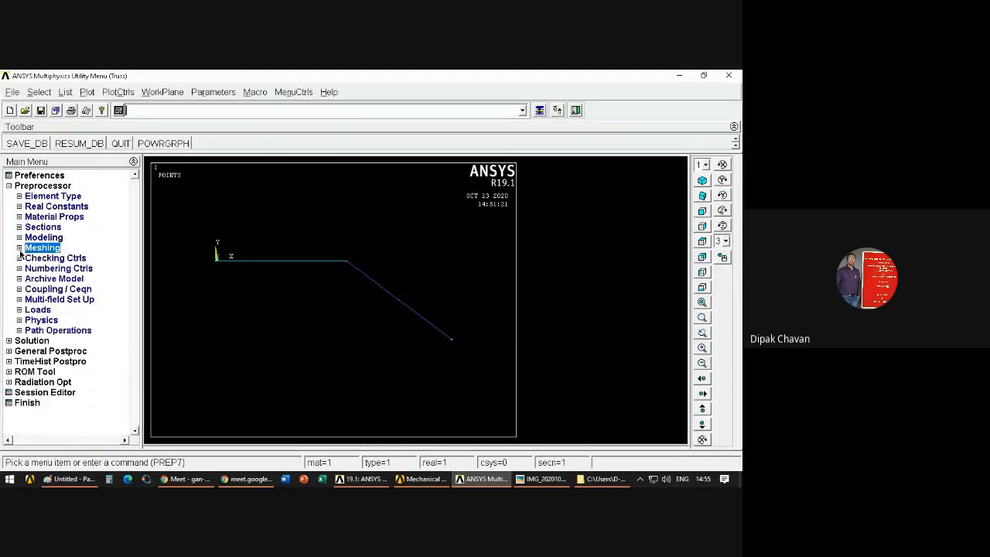
left_click(20, 248)
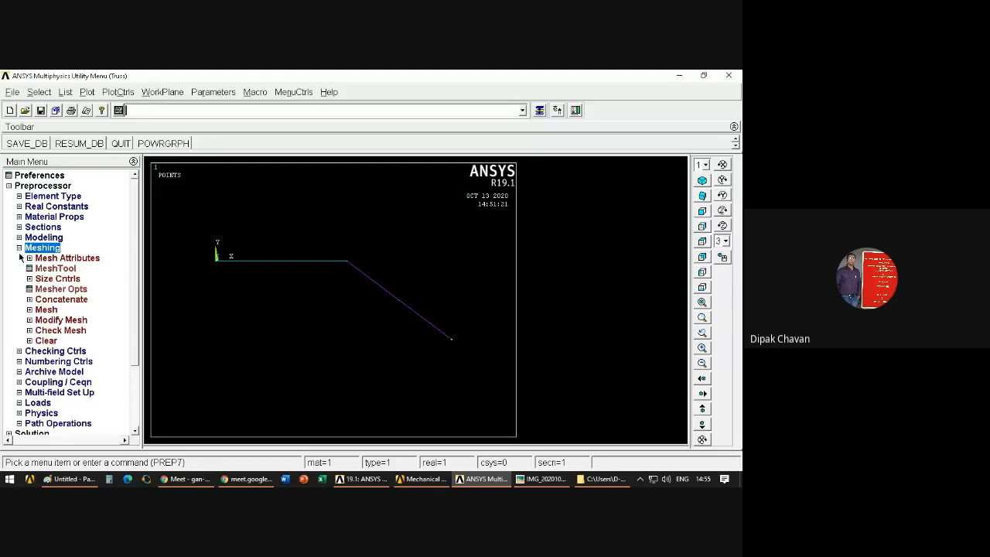
left_click(40, 310)
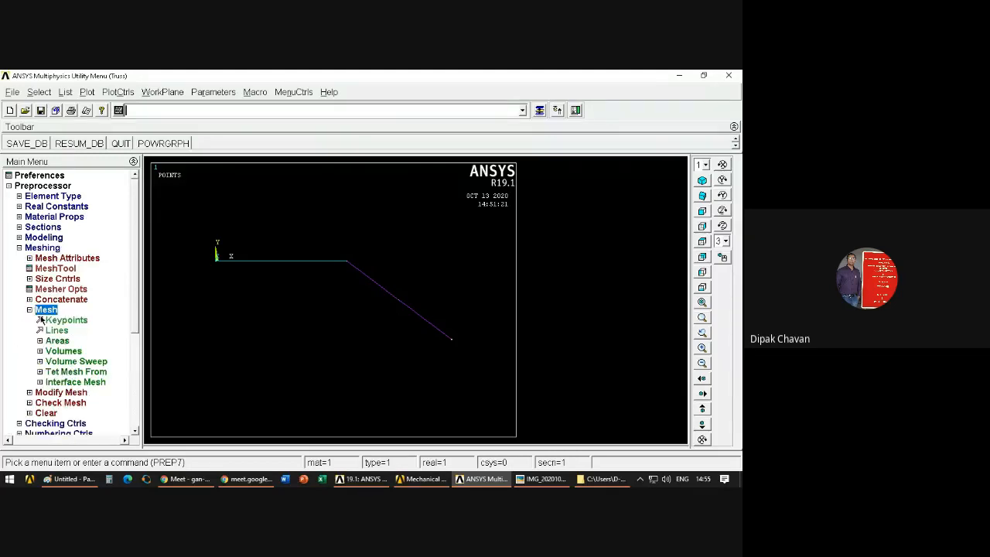
left_click(57, 331)
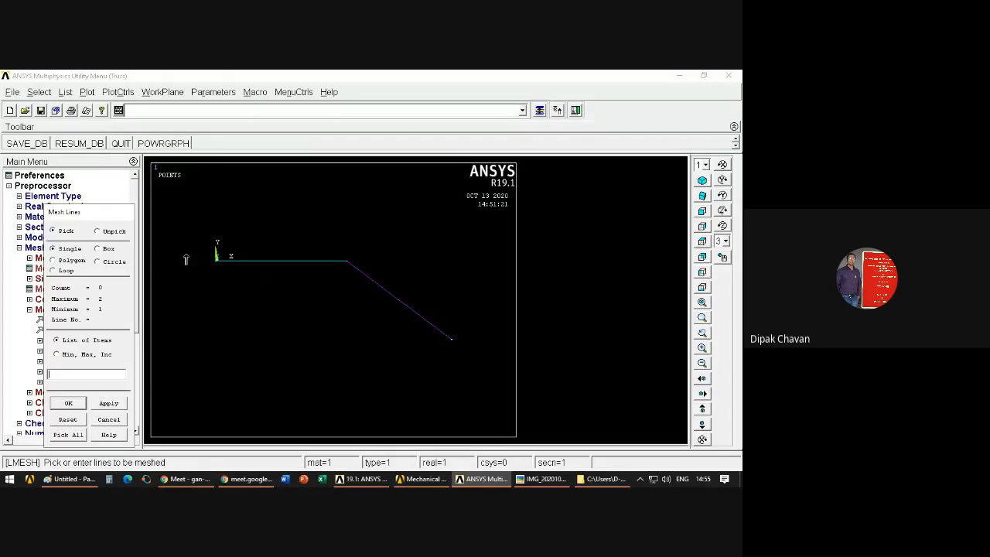
left_click(109, 420)
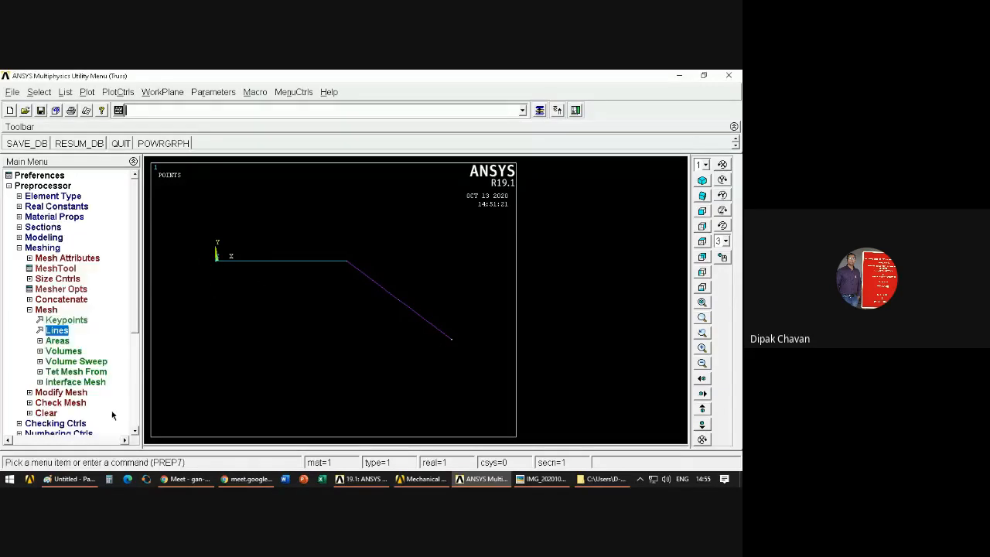
left_click(40, 310)
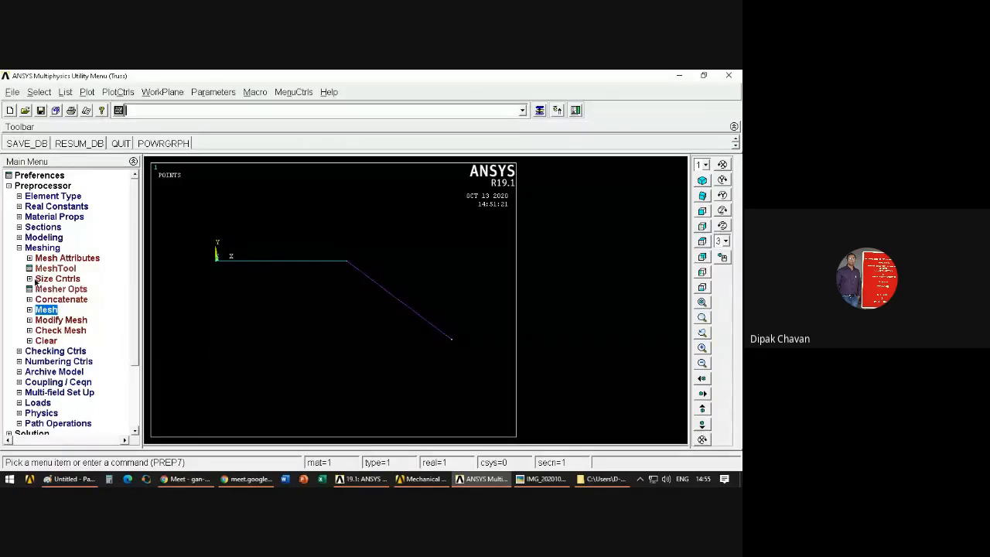
Step: Open the manual element size settings for all lines and reposition the dialog within the graphics area
left_click(34, 279)
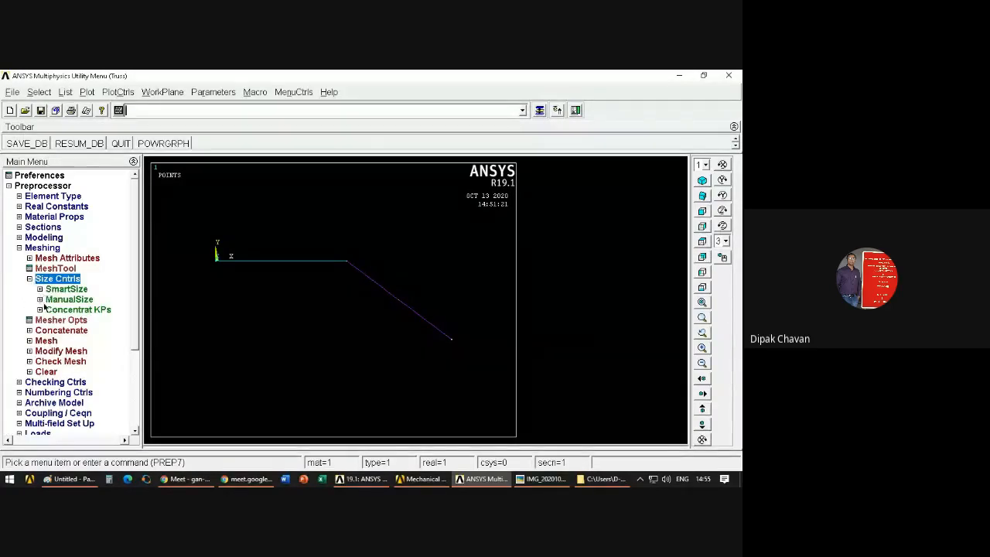
left_click(40, 299)
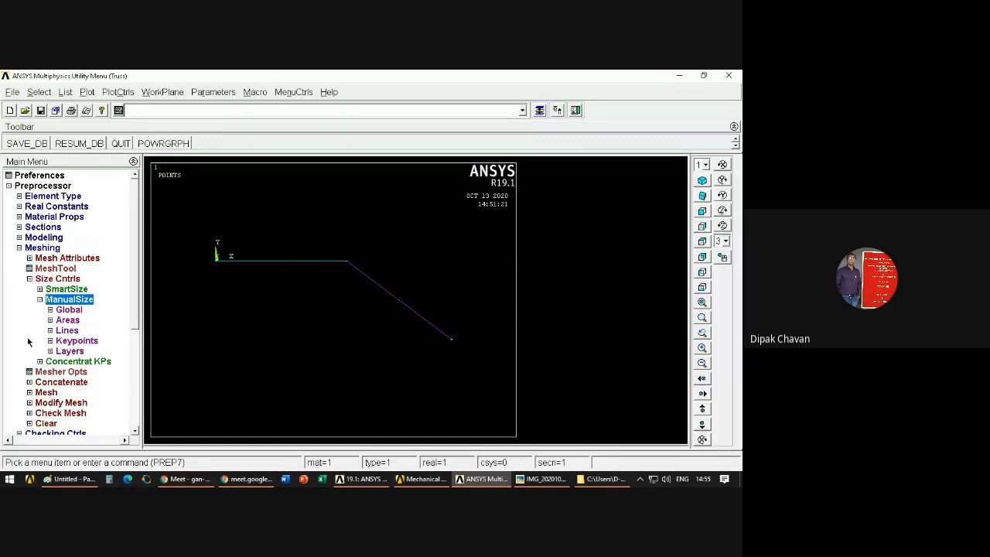
left_click(53, 331)
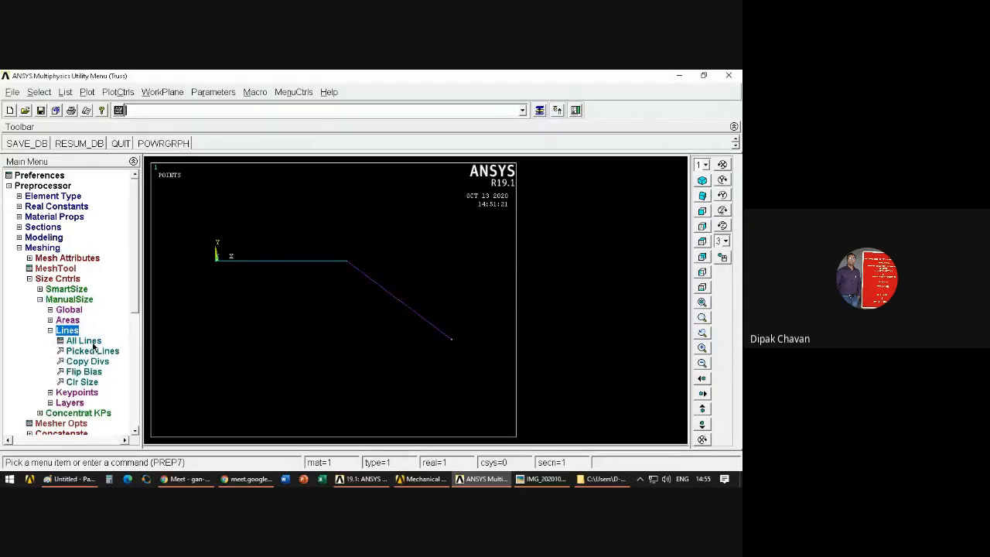
left_click(92, 342)
left_click_drag(379, 201, 520, 269)
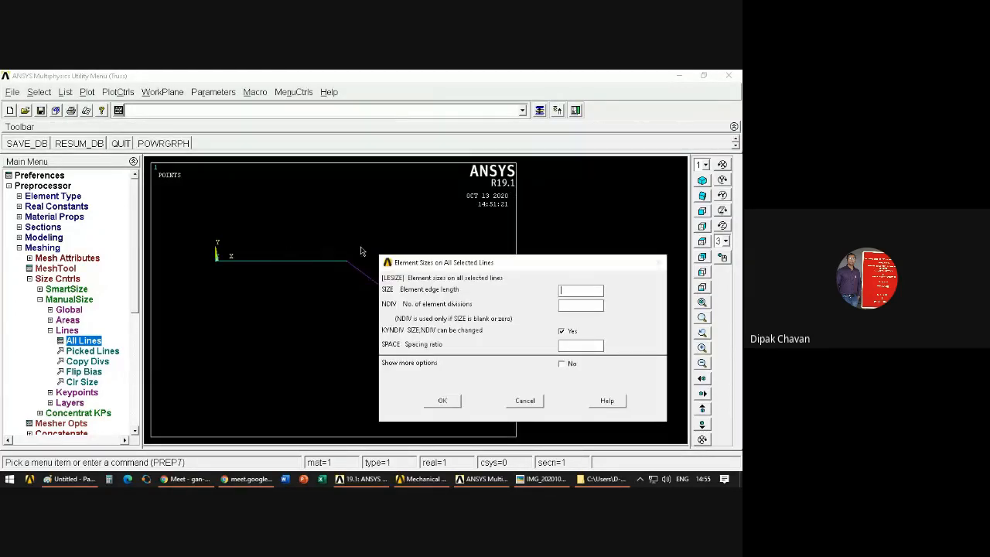
left_click_drag(456, 271, 279, 193)
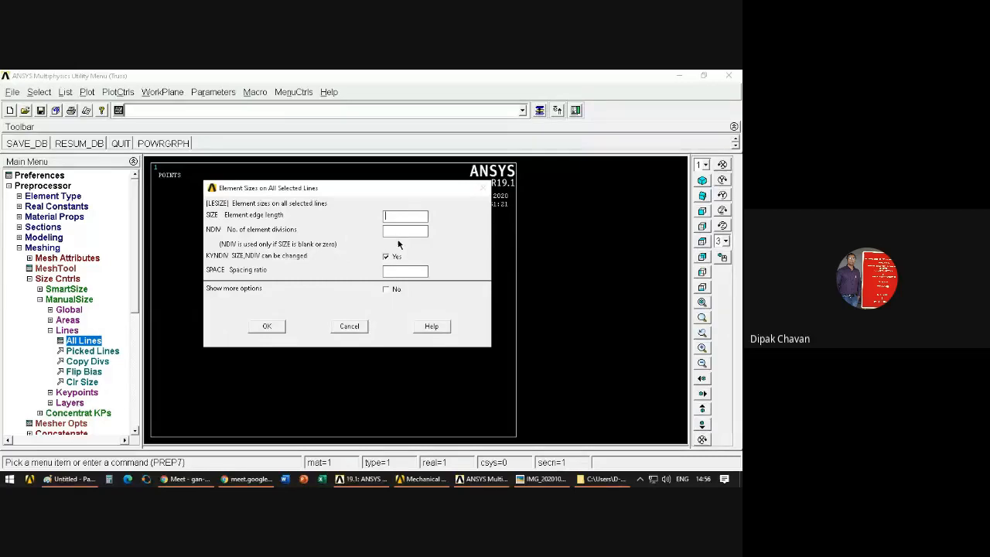
Step: Switch to Paint and delete the whole sketch of the gridded rectangle with its fixed-support hatching
left_click(69, 479)
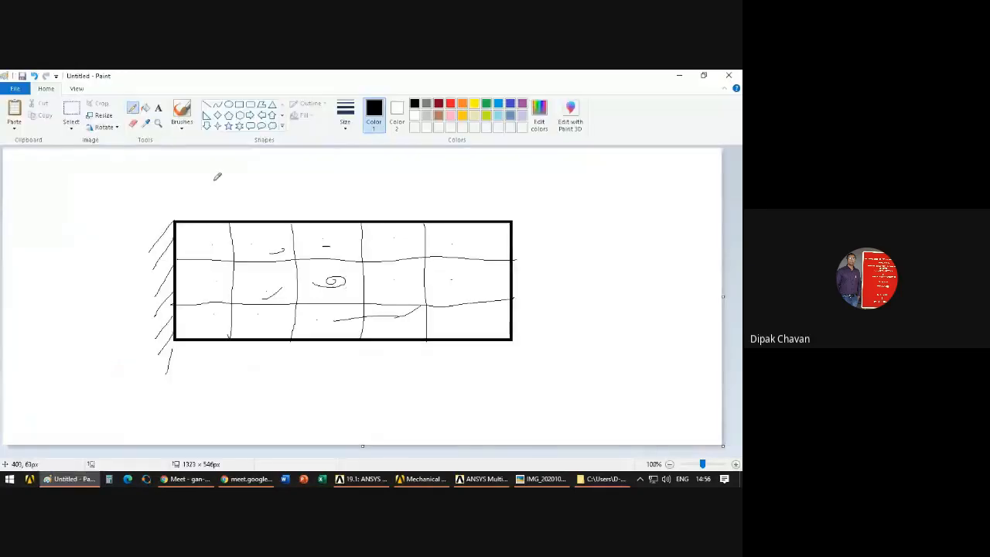
left_click(71, 126)
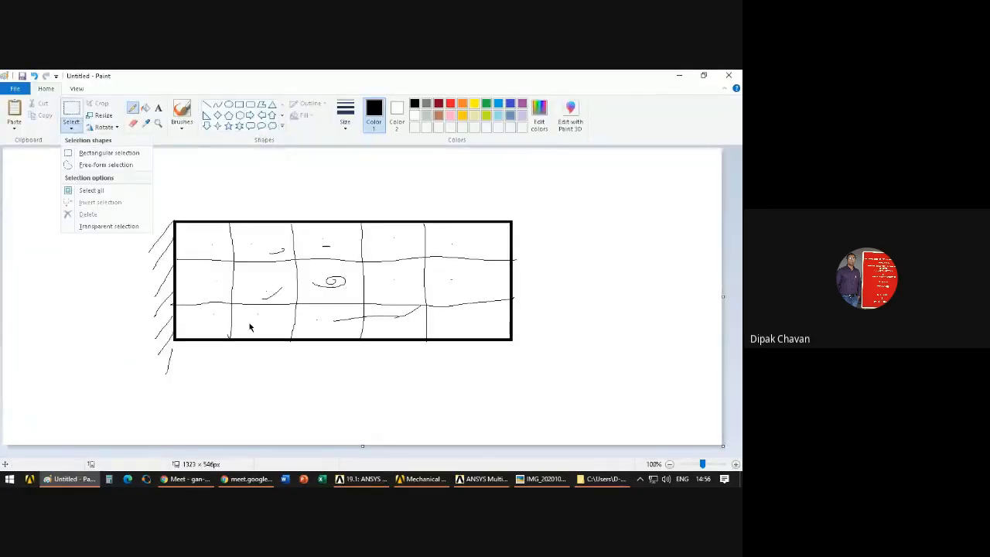
left_click(103, 154)
mouse_move(113, 191)
left_mouse_down()
mouse_move(500, 393)
mouse_move(546, 385)
left_mouse_up()
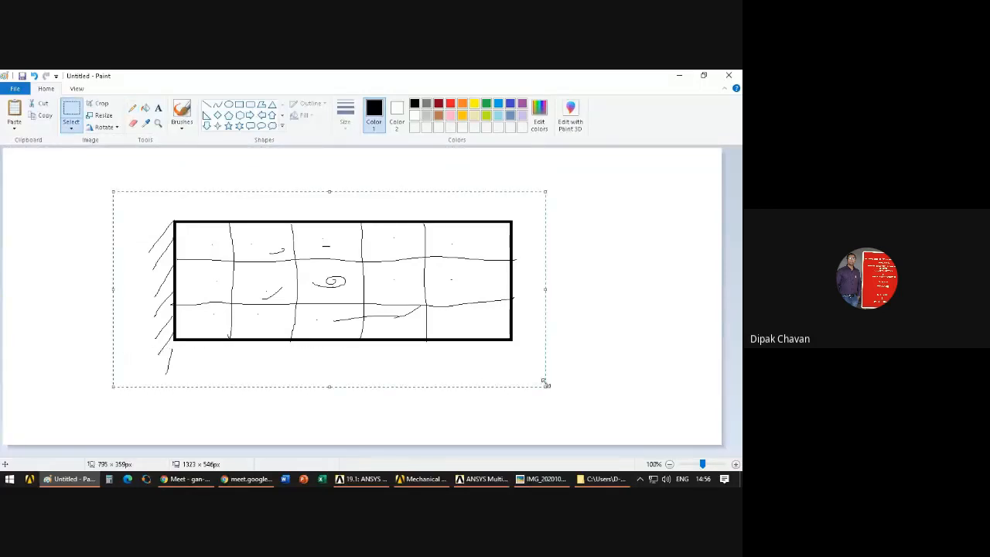
key("Delete")
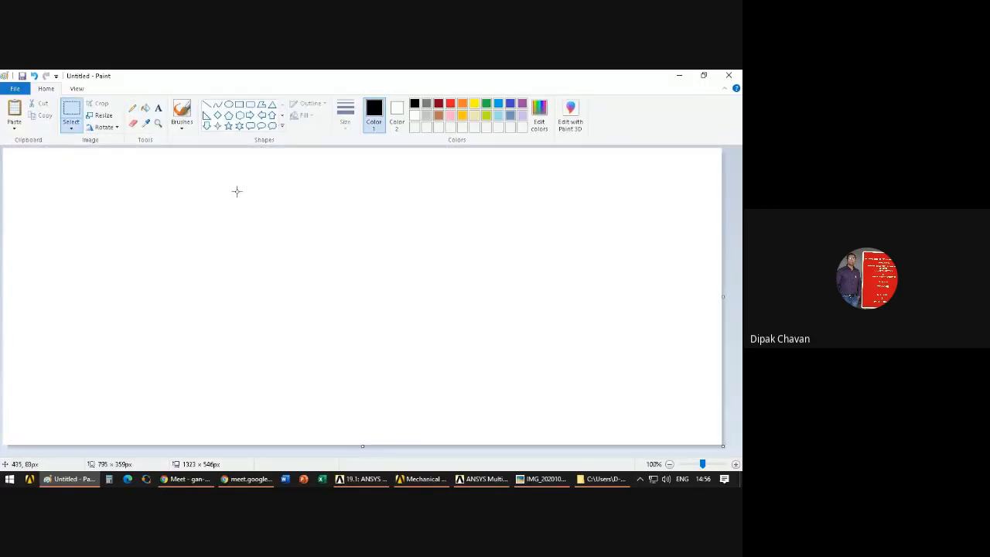
Step: Draw two parallel horizontal black lines, each about 620 px long, one above the other on the empty canvas
left_click(208, 111)
left_click_drag(159, 216, 495, 218)
left_click_drag(157, 332, 499, 333)
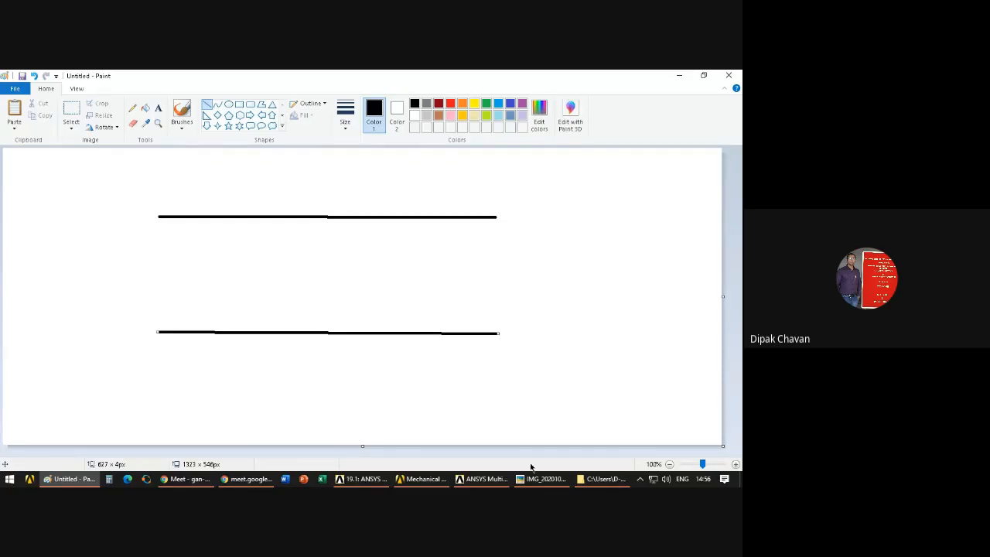
Step: Return to ANSYS and set the number of element divisions on all selected lines to 1
left_click(487, 479)
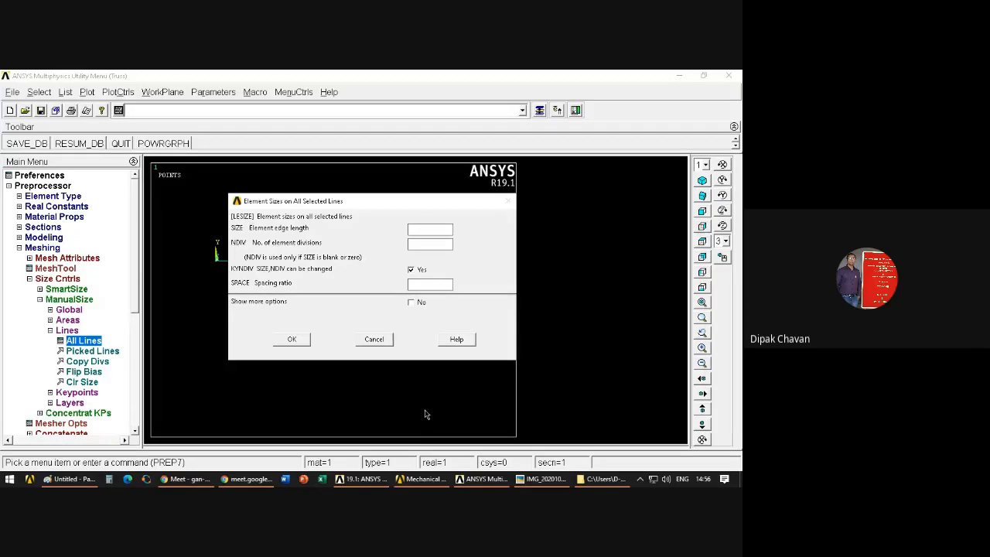
left_click(414, 243)
type("1")
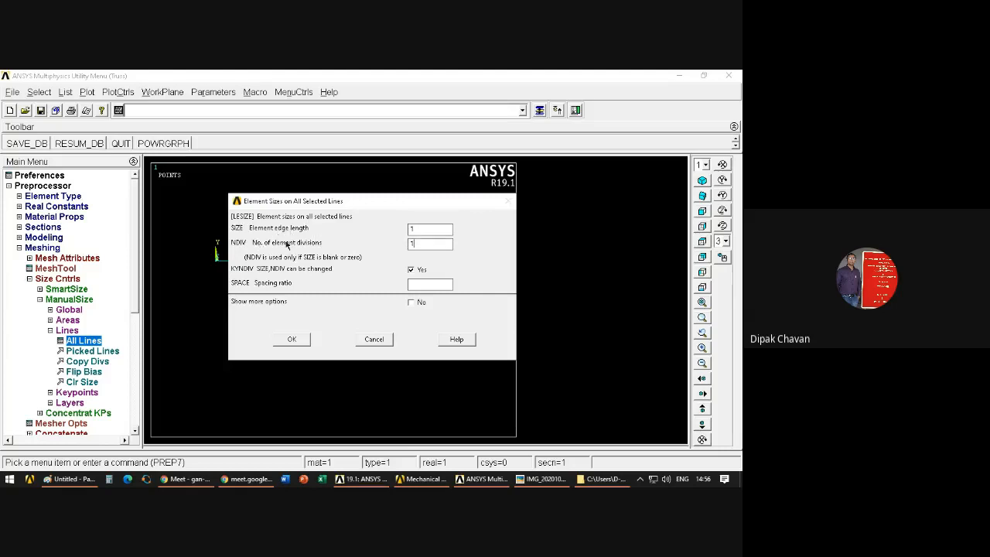
key("BackSpace")
left_click(292, 338)
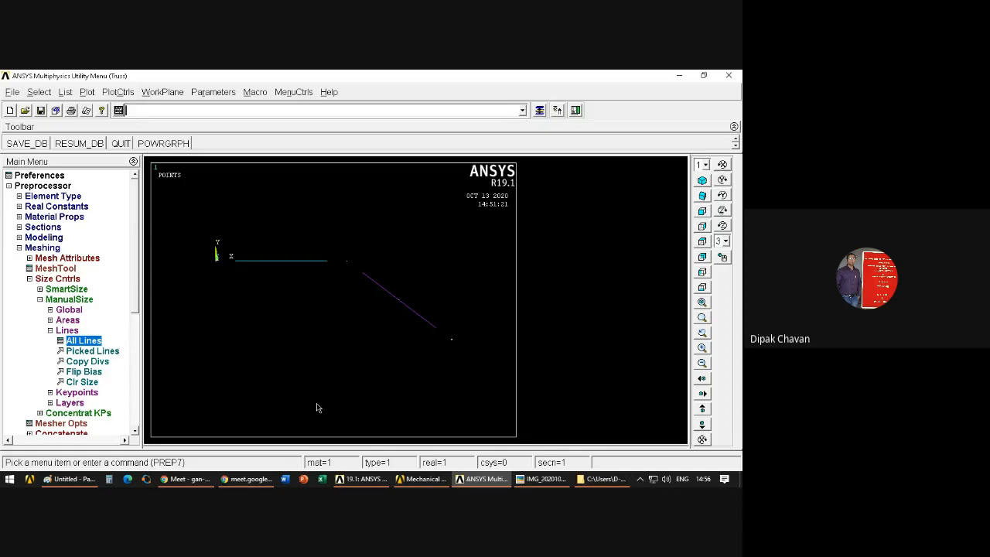
Step: Switch to Paint and handwrite 100 above both the upper and the lower line with the Pencil tool
left_click(72, 479)
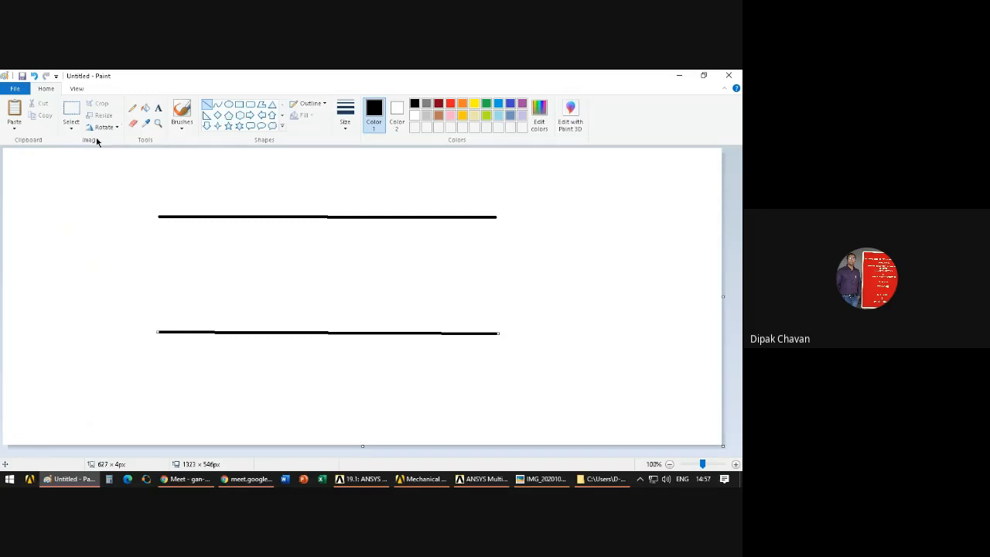
left_click(133, 108)
mouse_move(268, 178)
left_mouse_down()
mouse_move(269, 196)
mouse_move(305, 182)
mouse_move(297, 180)
left_mouse_up()
mouse_move(269, 301)
left_mouse_down()
mouse_move(269, 323)
mouse_move(284, 302)
mouse_move(288, 321)
mouse_move(294, 304)
left_mouse_up()
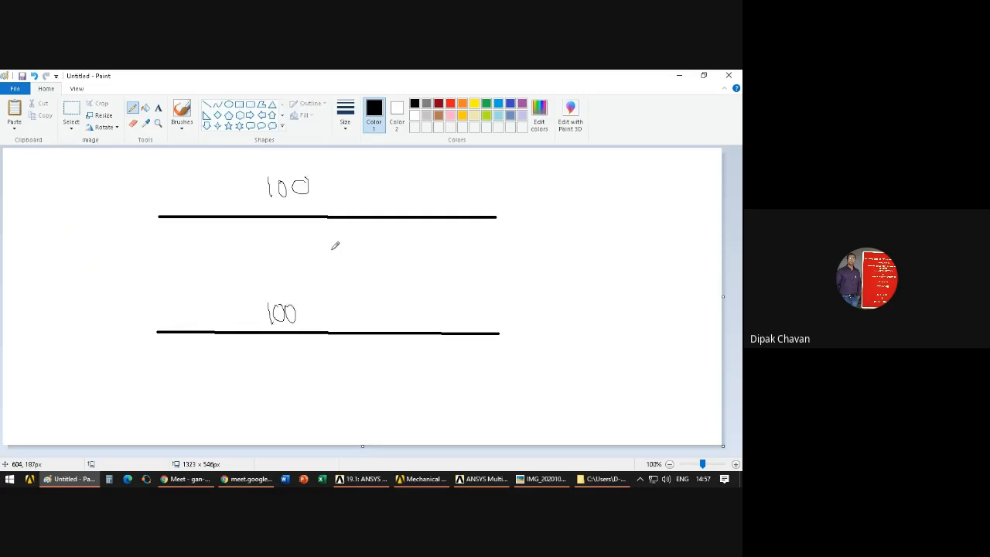
Step: Handwrite the label 1 e division beside the upper line and 1 e length beside the lower line
left_click_drag(529, 195, 535, 219)
mouse_move(523, 328)
left_mouse_down()
mouse_move(527, 320)
mouse_move(530, 345)
mouse_move(541, 345)
left_mouse_up()
mouse_move(586, 206)
left_mouse_down()
mouse_move(590, 215)
mouse_move(606, 203)
mouse_move(608, 219)
mouse_move(624, 194)
mouse_move(663, 196)
mouse_move(665, 211)
left_mouse_up()
left_click(590, 197)
mouse_move(568, 309)
left_mouse_down()
mouse_move(565, 324)
mouse_move(590, 326)
mouse_move(580, 335)
mouse_move(617, 321)
mouse_move(636, 296)
mouse_move(632, 322)
mouse_move(648, 314)
left_mouse_up()
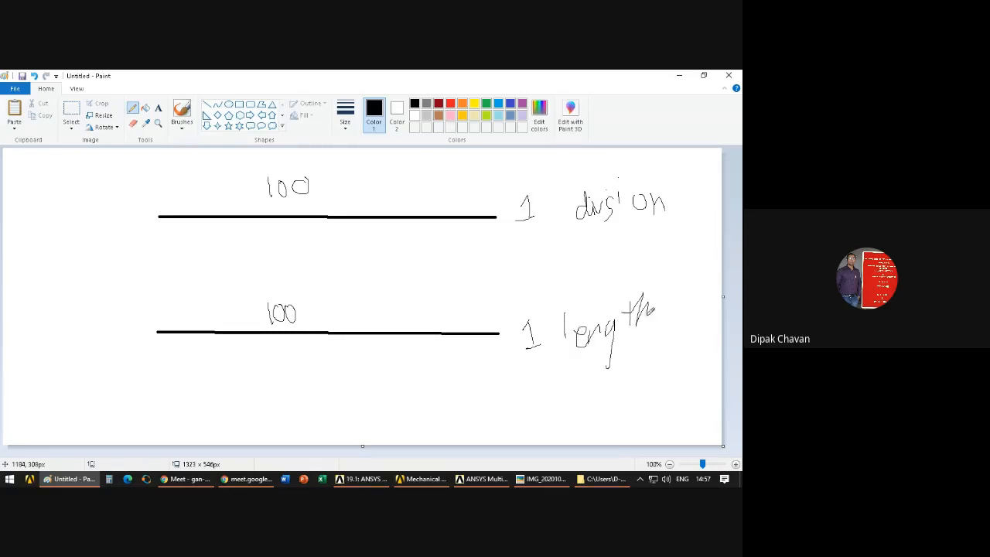
left_click_drag(562, 179, 573, 191)
left_click_drag(565, 288, 577, 305)
Step: Mark both ends of the upper line with vertical strokes and trace along its full length as a single division
left_click_drag(155, 206, 153, 230)
left_click_drag(499, 231, 498, 212)
left_click_drag(157, 204, 158, 230)
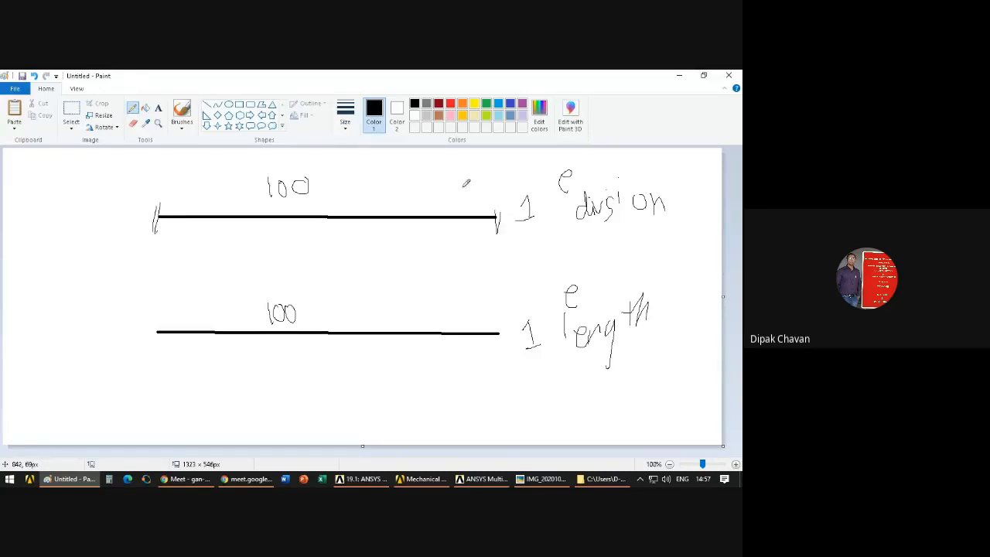
left_click_drag(495, 200, 494, 231)
mouse_move(151, 219)
left_mouse_down()
mouse_move(499, 222)
mouse_move(211, 233)
mouse_move(287, 220)
mouse_move(502, 223)
mouse_move(159, 226)
left_mouse_up()
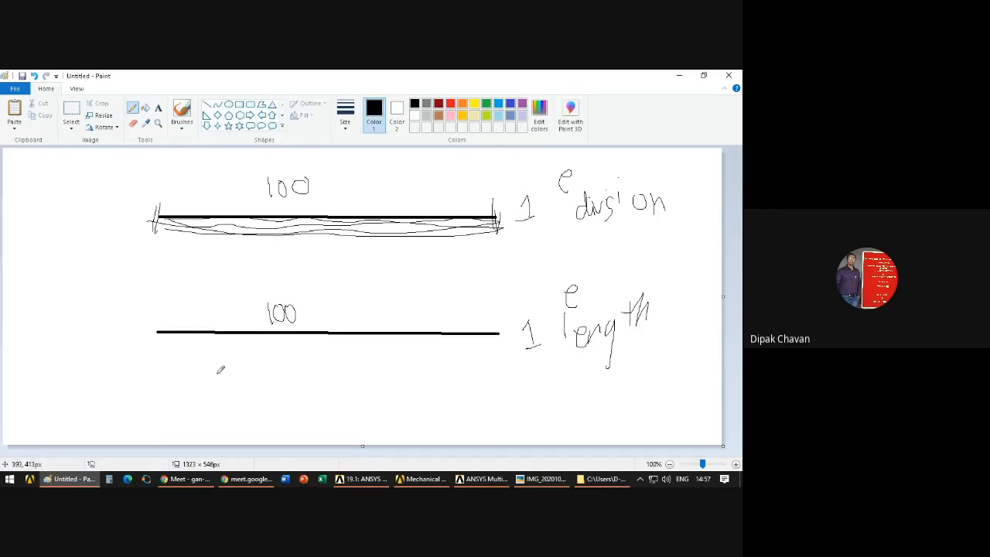
Step: Trace the lower line, divide it into many short segments with tick marks, and add handwritten digits above it
mouse_move(151, 332)
left_mouse_down()
mouse_move(508, 329)
mouse_move(147, 334)
mouse_move(224, 342)
left_mouse_up()
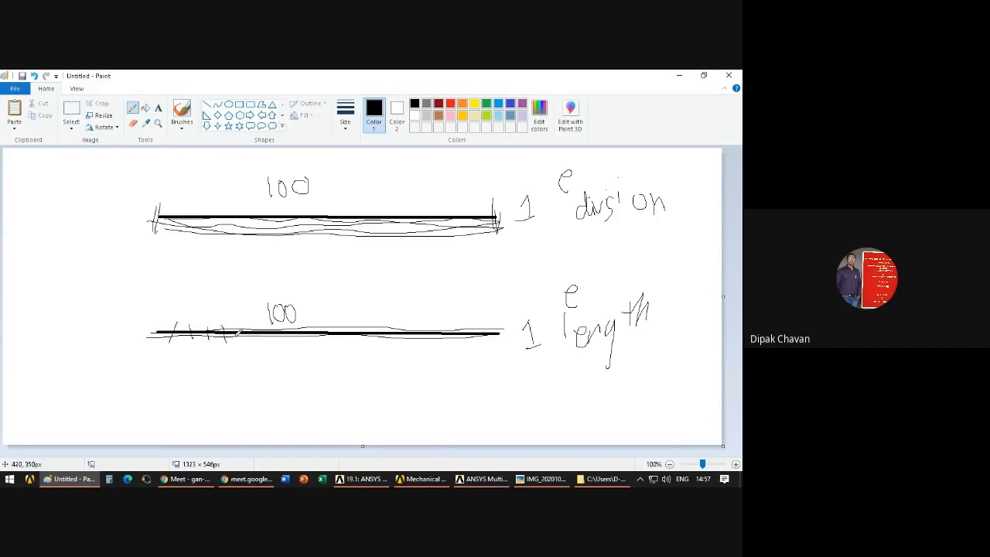
mouse_move(329, 307)
left_mouse_down()
mouse_move(335, 300)
mouse_move(331, 317)
mouse_move(345, 311)
mouse_move(348, 321)
mouse_move(363, 311)
mouse_move(357, 321)
left_mouse_up()
mouse_move(243, 328)
left_mouse_down()
mouse_move(243, 339)
mouse_move(334, 342)
left_mouse_up()
mouse_move(367, 328)
left_mouse_down()
mouse_move(370, 342)
mouse_move(482, 350)
left_mouse_up()
mouse_move(471, 348)
left_mouse_down()
mouse_move(465, 334)
mouse_move(422, 340)
left_mouse_up()
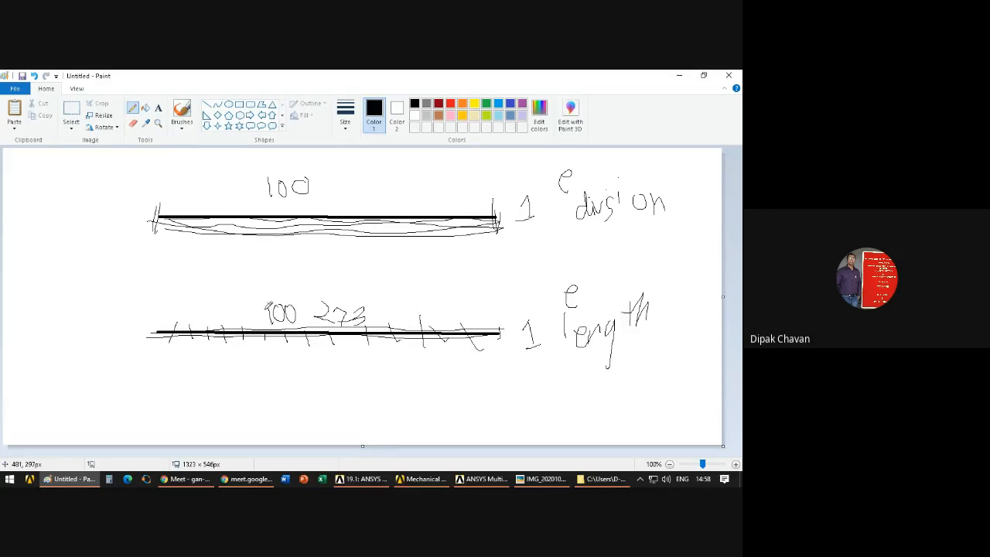
Step: Switch back to ANSYS and mesh all the truss lines
left_click(477, 483)
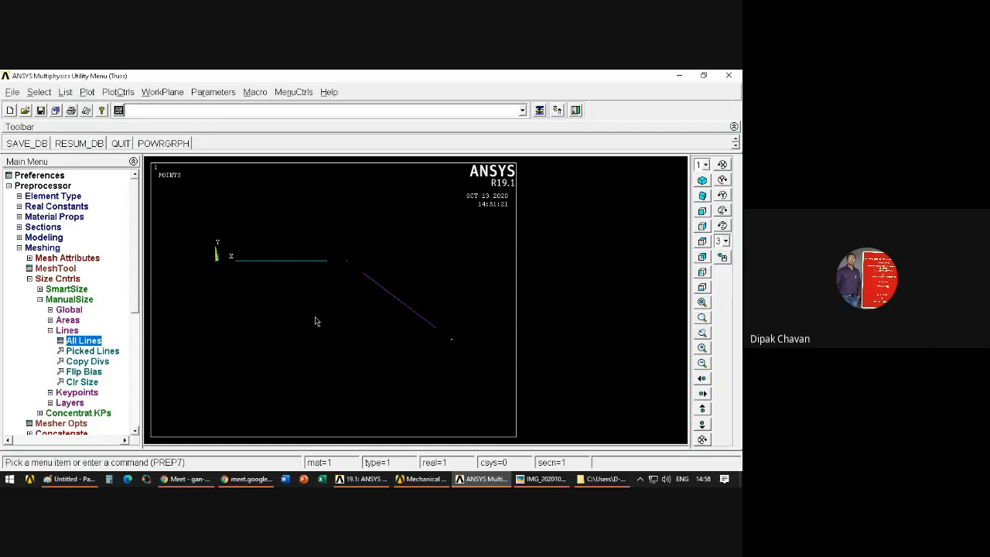
left_click(50, 330)
left_click(40, 299)
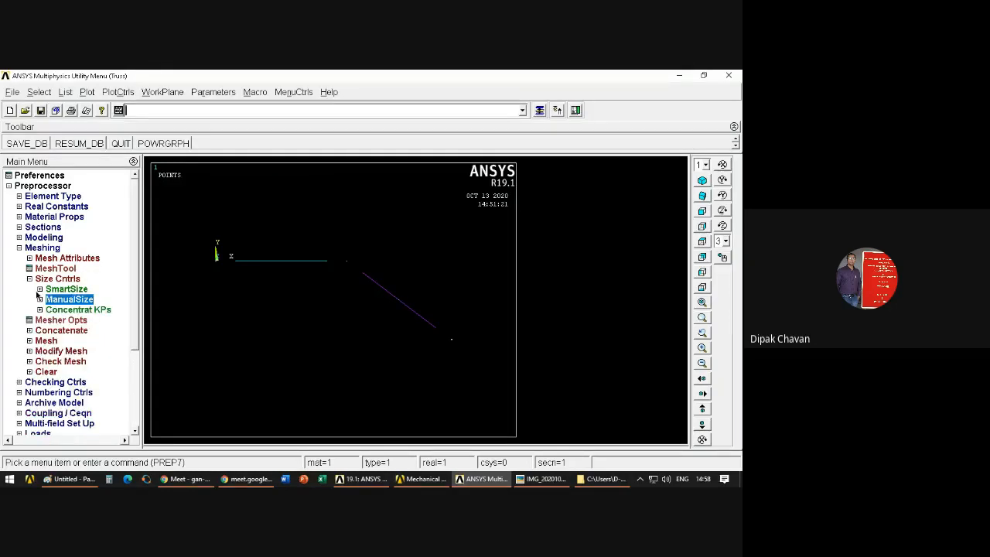
left_click(30, 278)
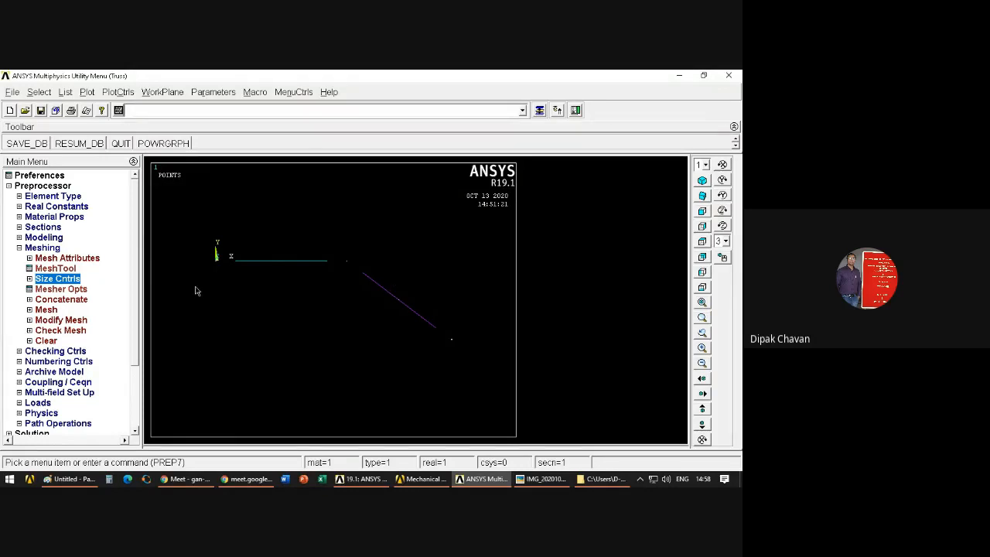
left_click(31, 310)
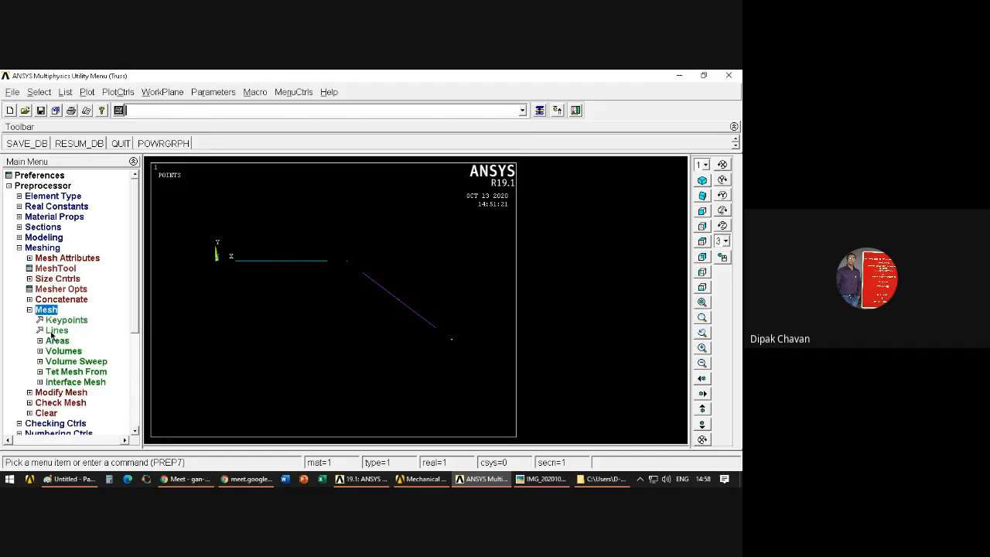
left_click(54, 330)
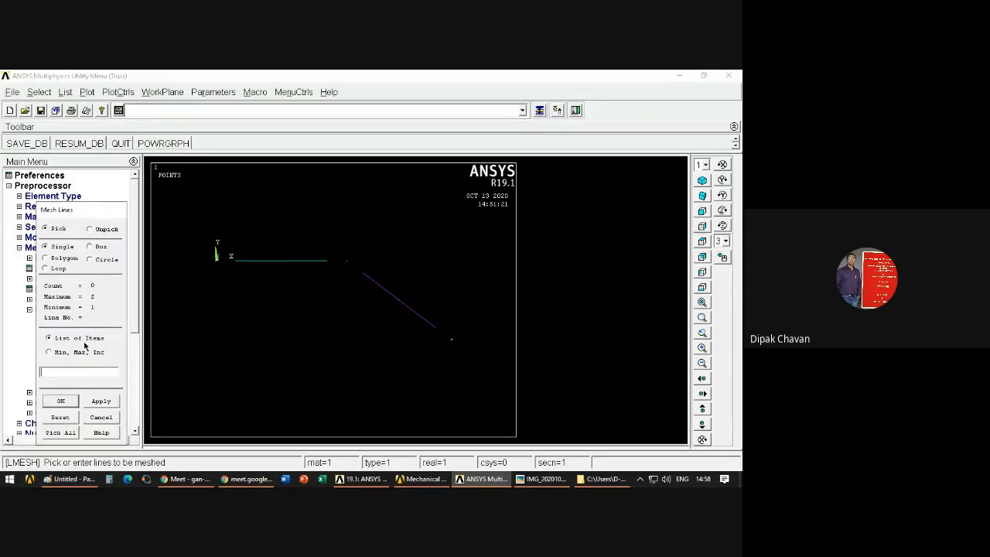
left_click(282, 275)
left_click(384, 315)
left_click(62, 433)
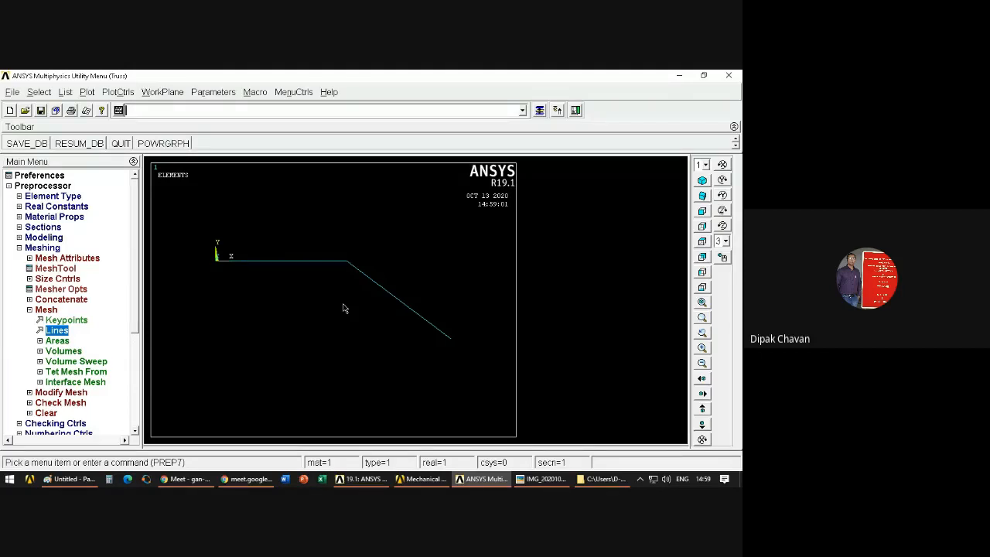
Step: Plot only the nodes, and return to a multi-plot of all model entities
left_click(32, 310)
left_click(21, 248)
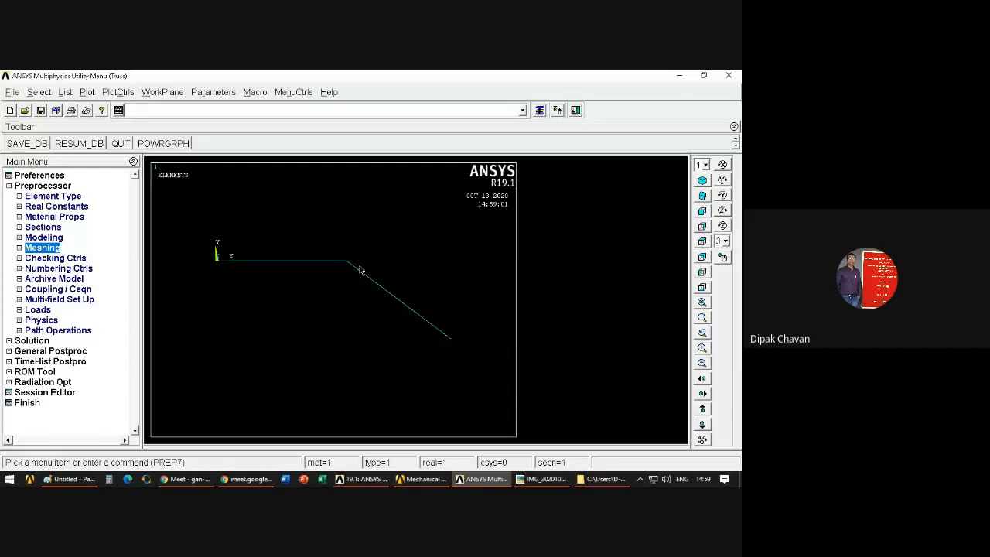
left_click(88, 92)
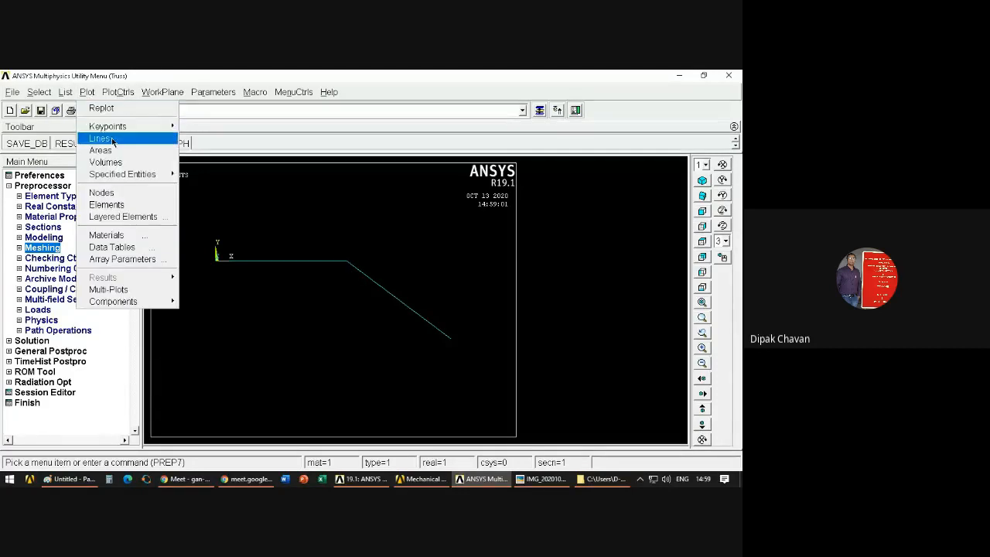
left_click(128, 194)
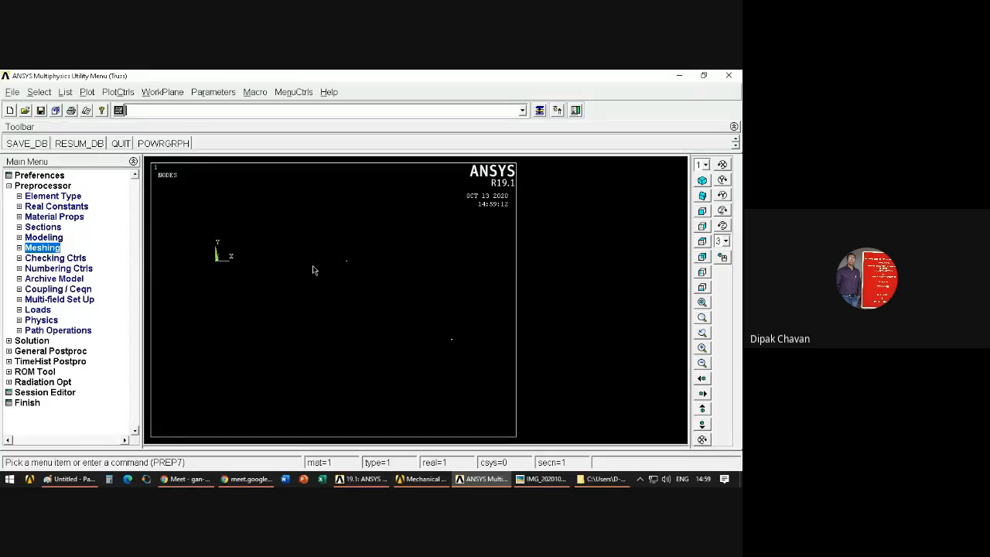
left_click(86, 92)
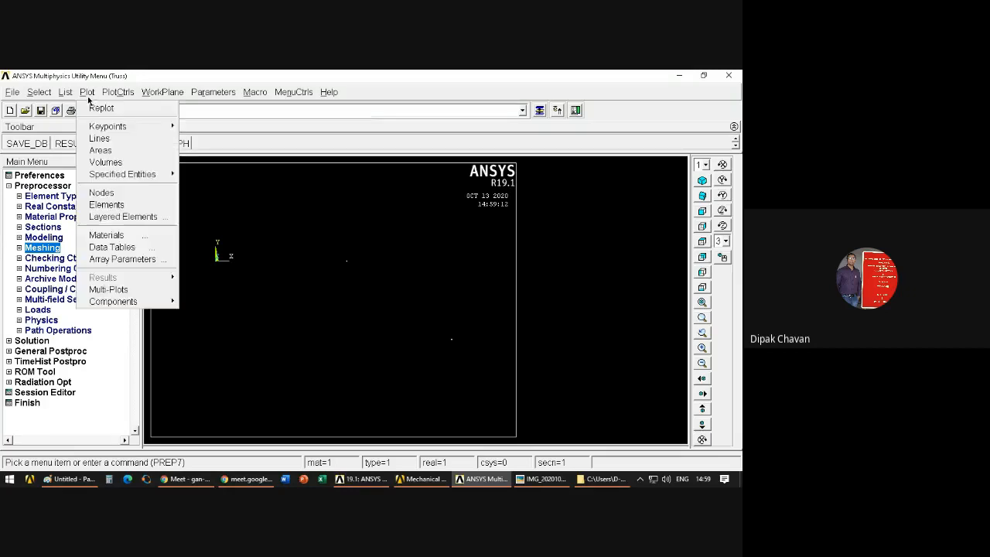
left_click(108, 288)
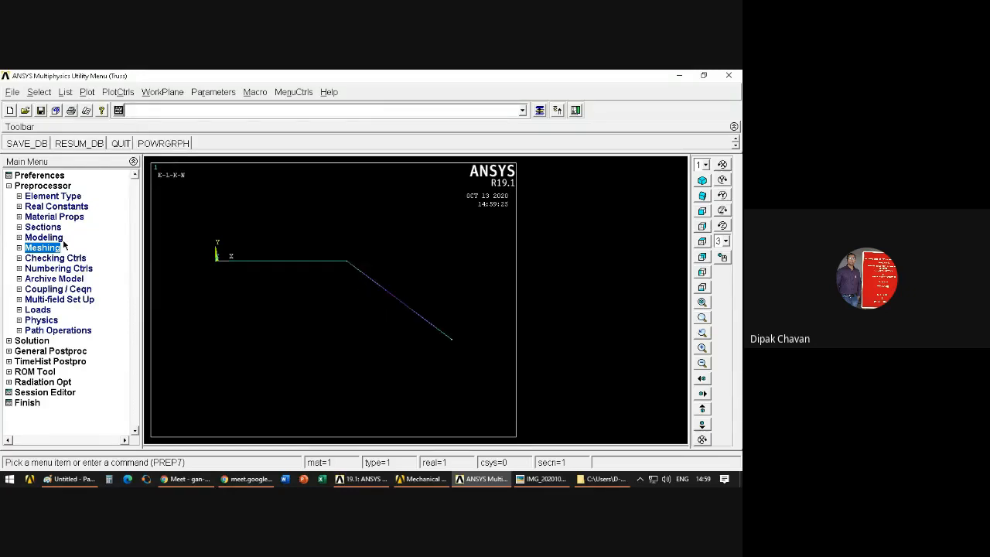
left_click(20, 310)
left_click(29, 331)
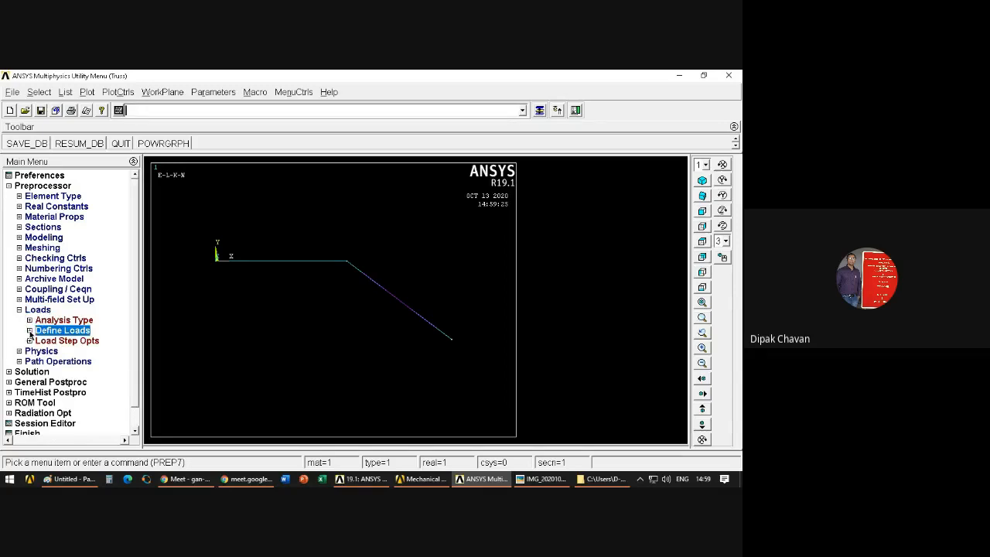
left_click(40, 351)
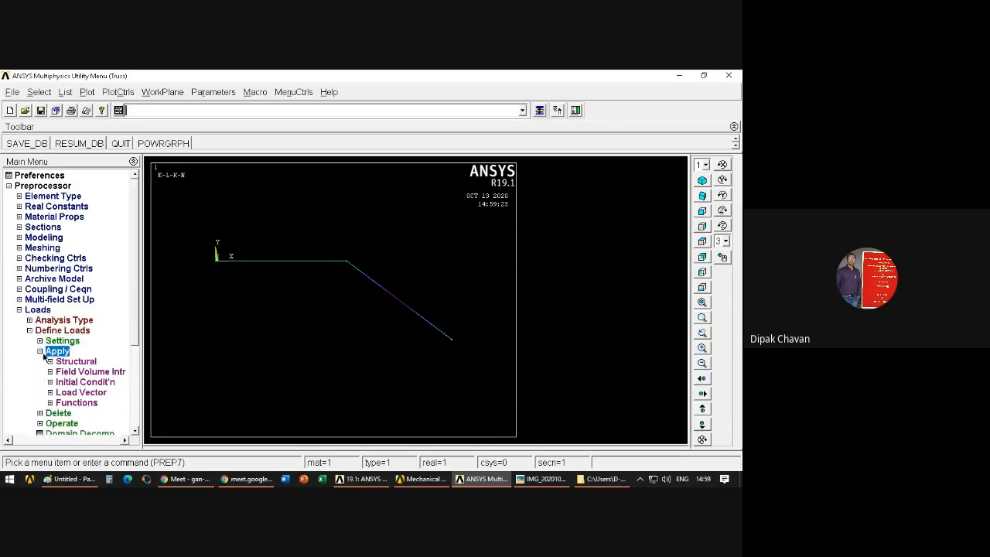
scroll(78, 309, "down", 3)
left_click(44, 268)
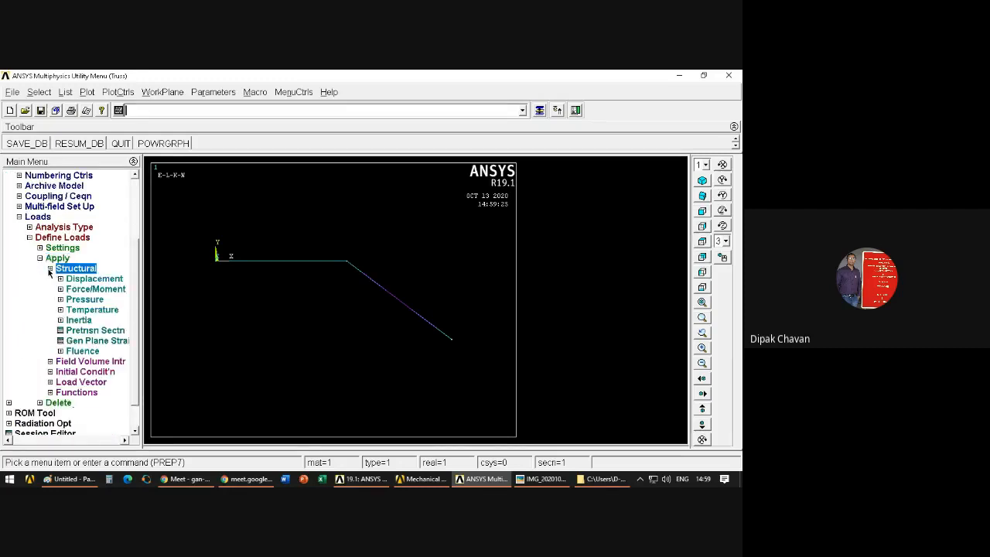
left_click(55, 282)
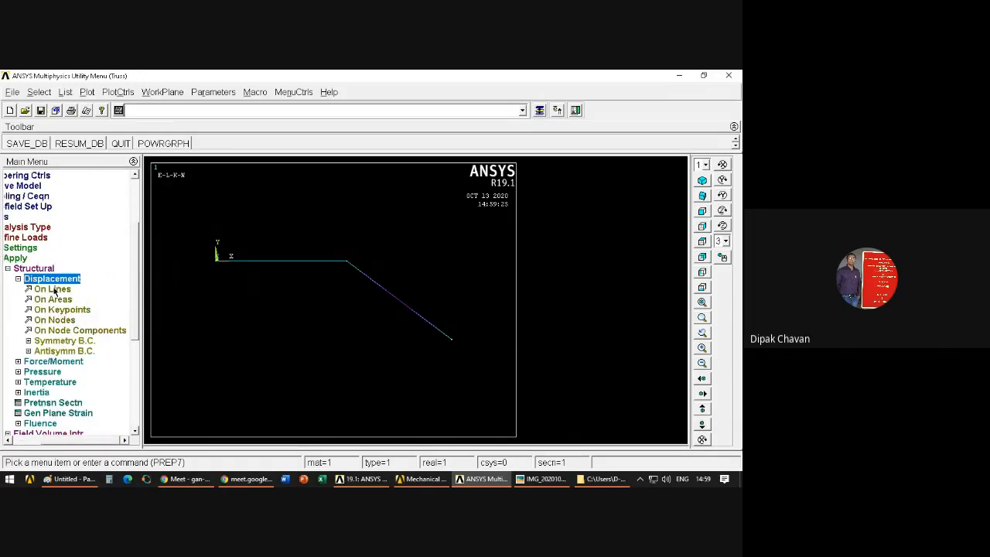
left_click(55, 320)
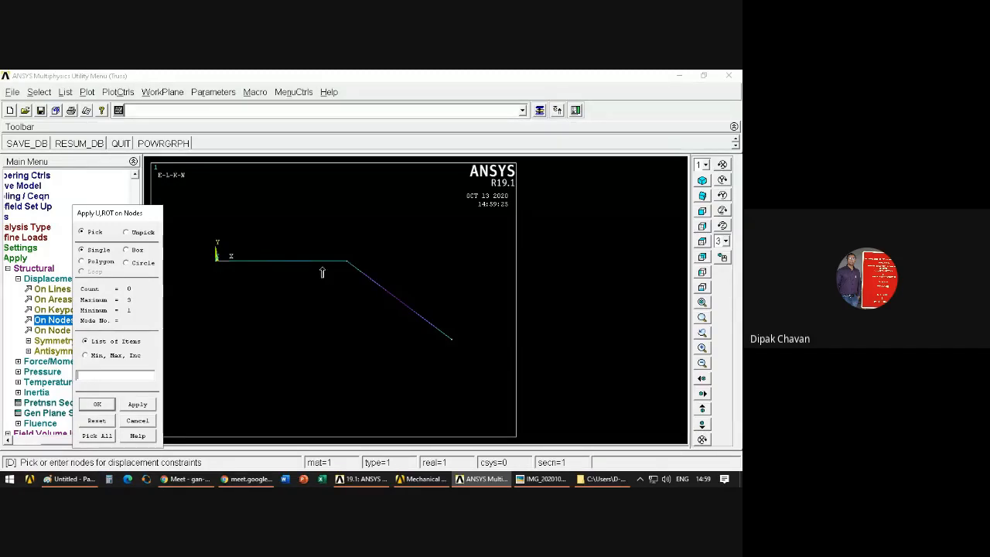
left_click_drag(120, 217, 134, 186)
left_click(154, 393)
left_click(17, 270)
left_click(23, 258)
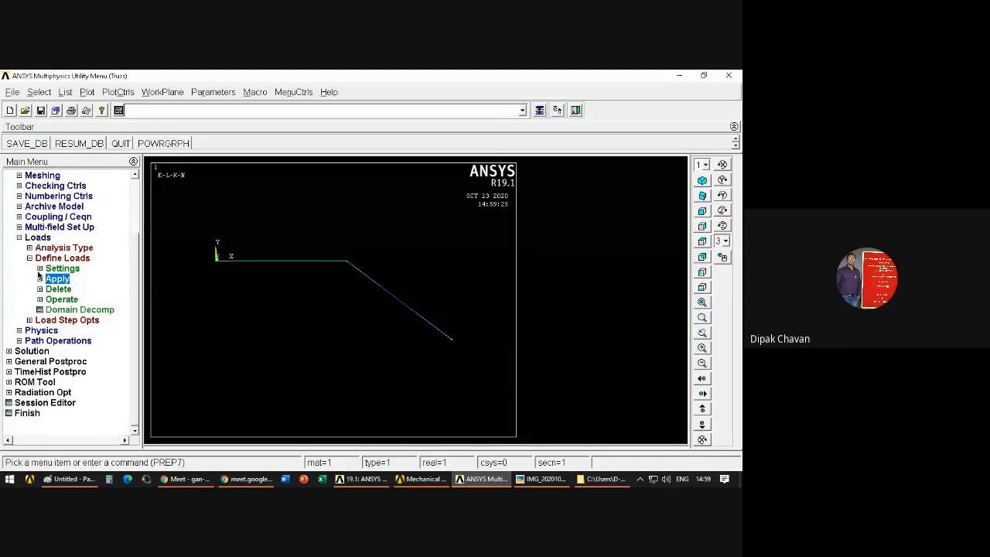
Step: Constrain All DOF on the two outer end nodes of the truss, checking the supports against the reference diagram
left_click(39, 279)
left_click(51, 290)
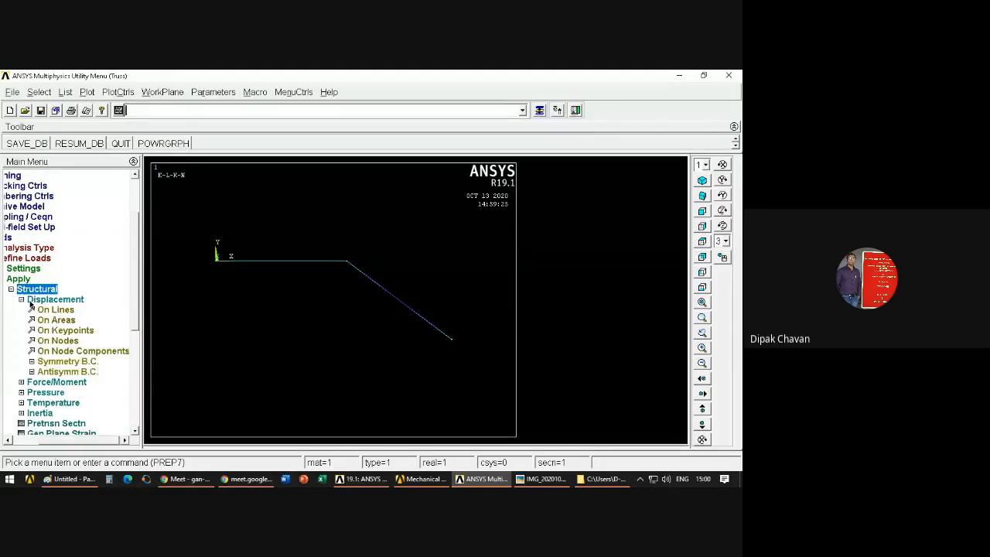
left_click(51, 340)
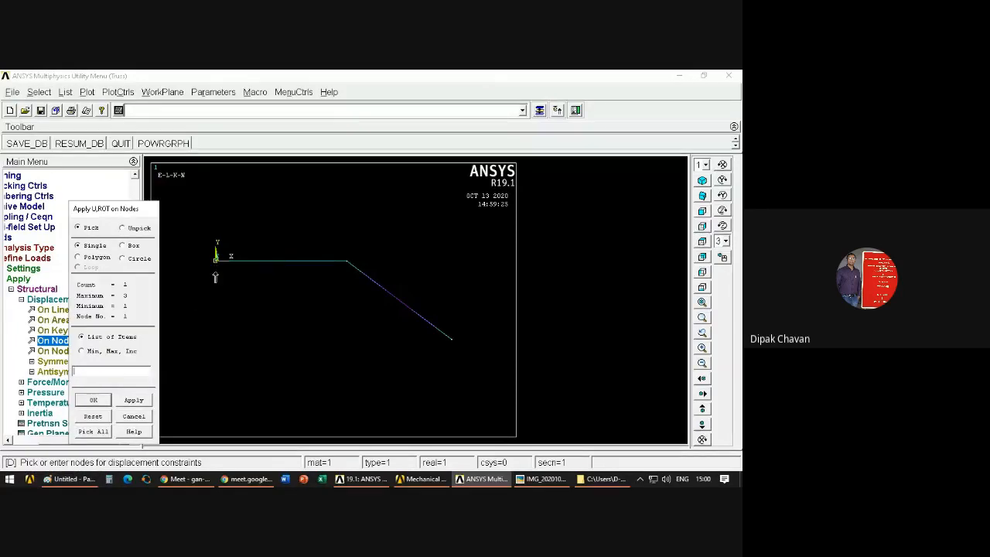
left_click(451, 339)
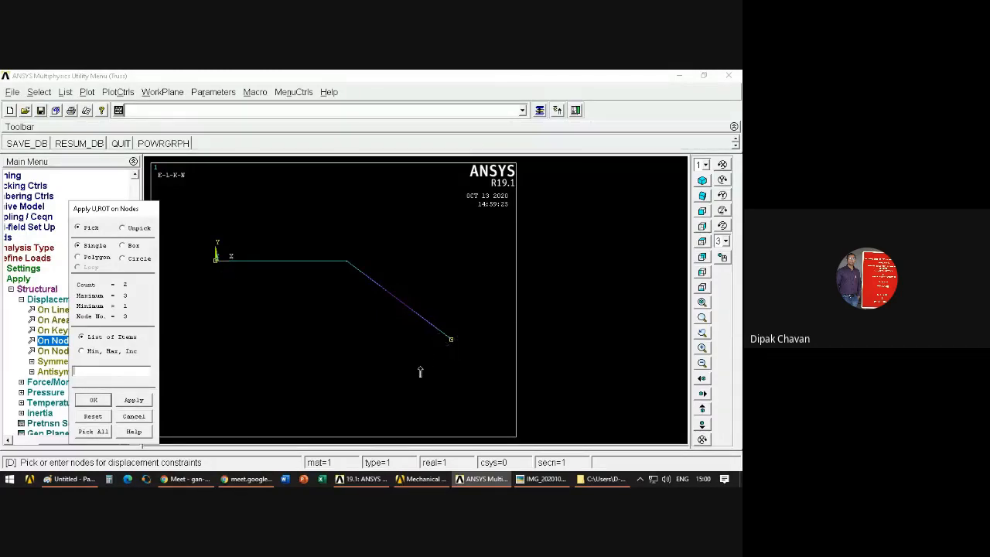
left_click(543, 479)
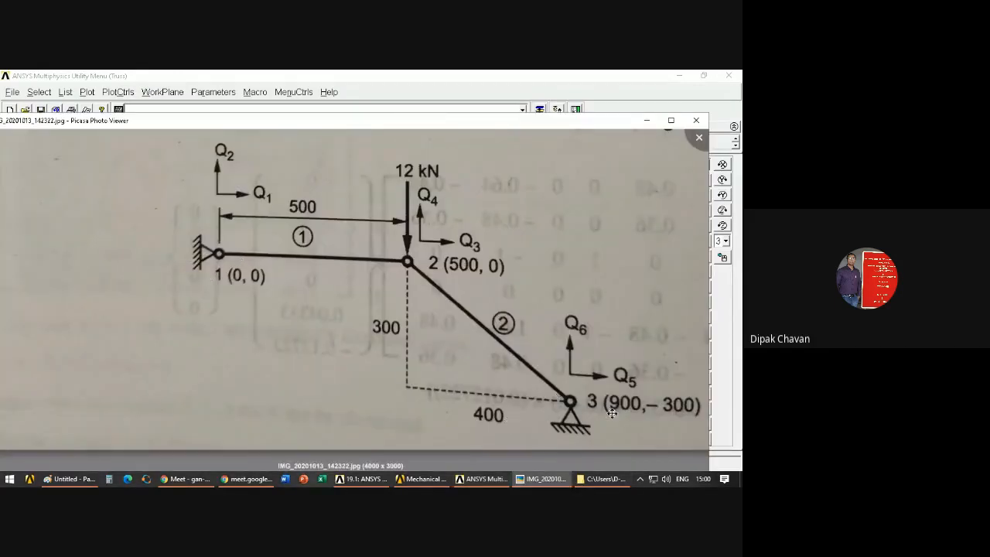
key("Escape")
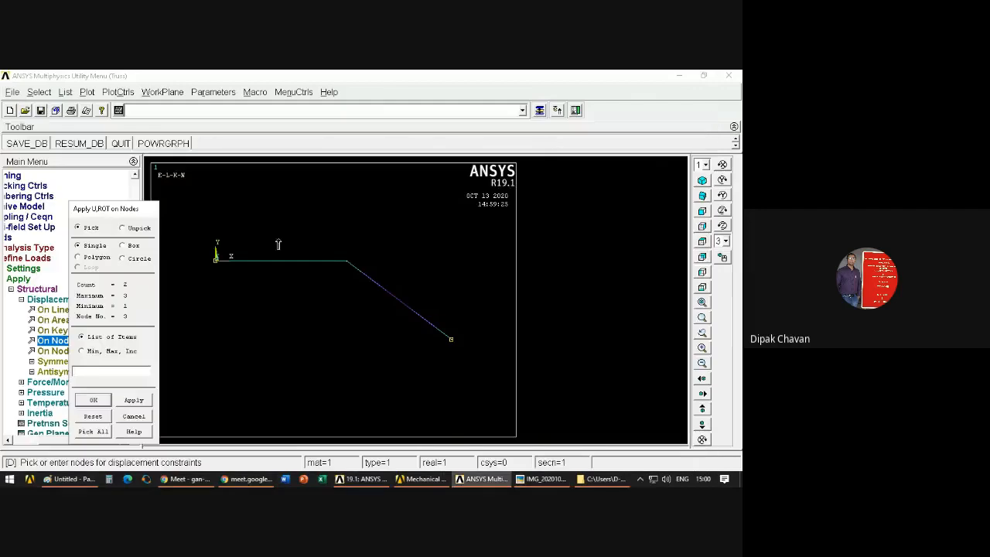
left_click(133, 400)
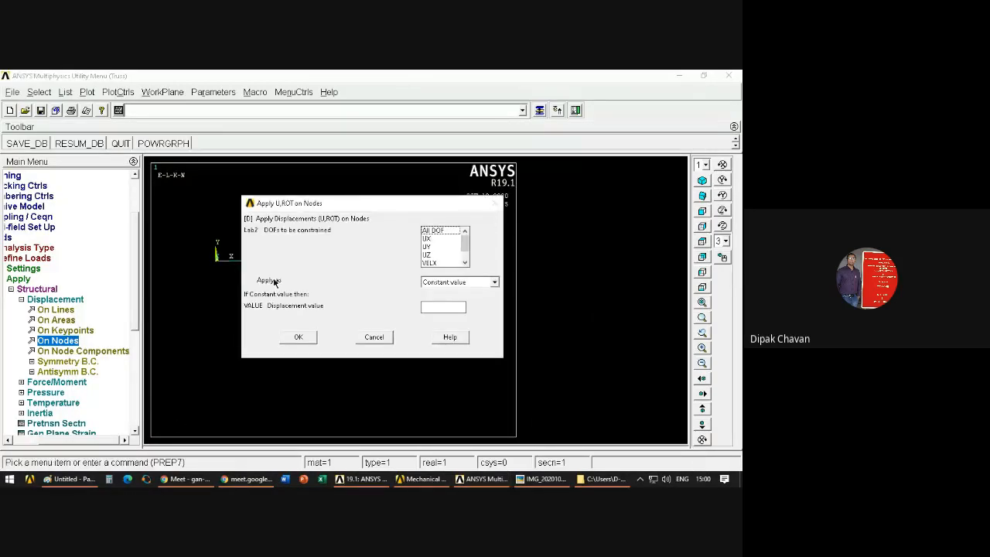
left_click(433, 230)
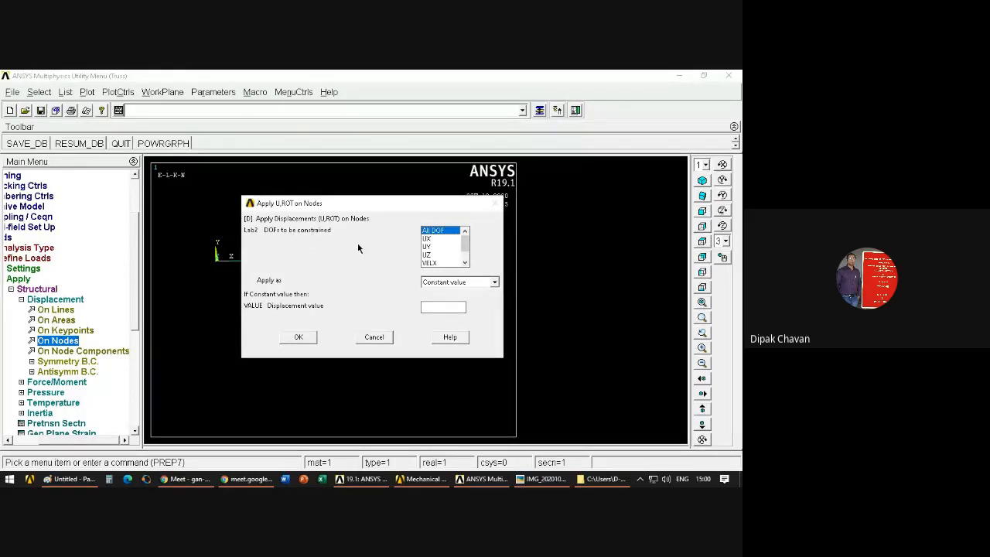
left_click(442, 233)
left_click(441, 233)
left_click(297, 337)
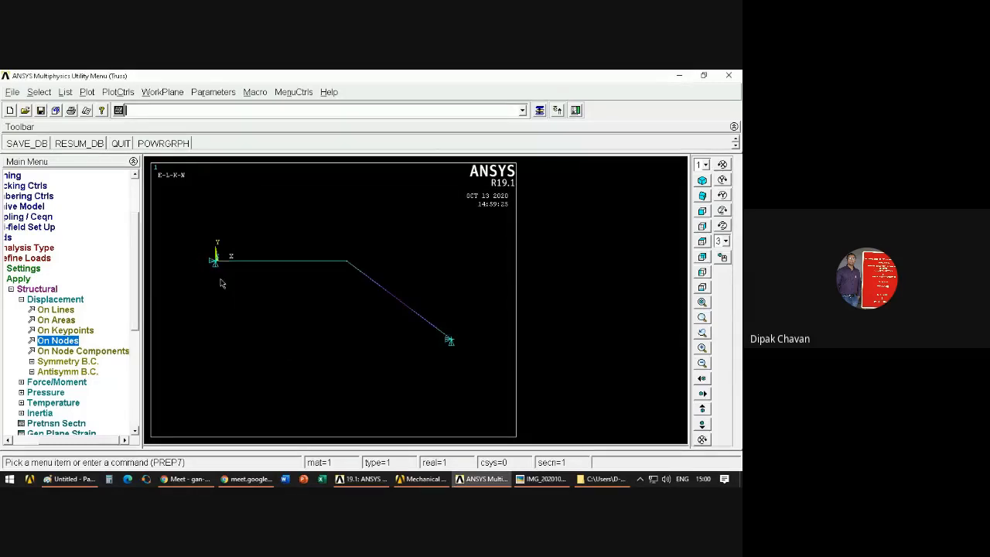
scroll(201, 258, "up", 3)
scroll(201, 258, "down", 2)
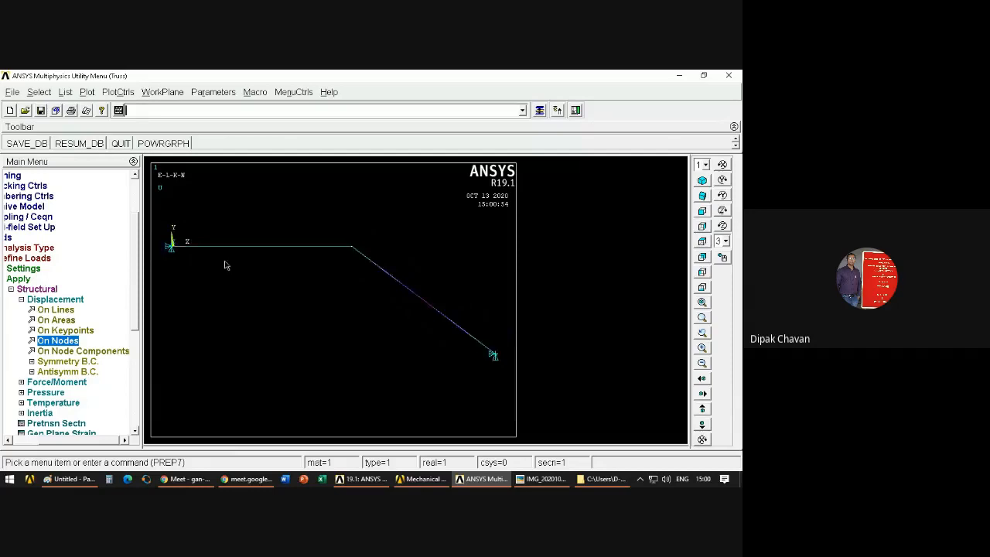
scroll(296, 293, "up", 2)
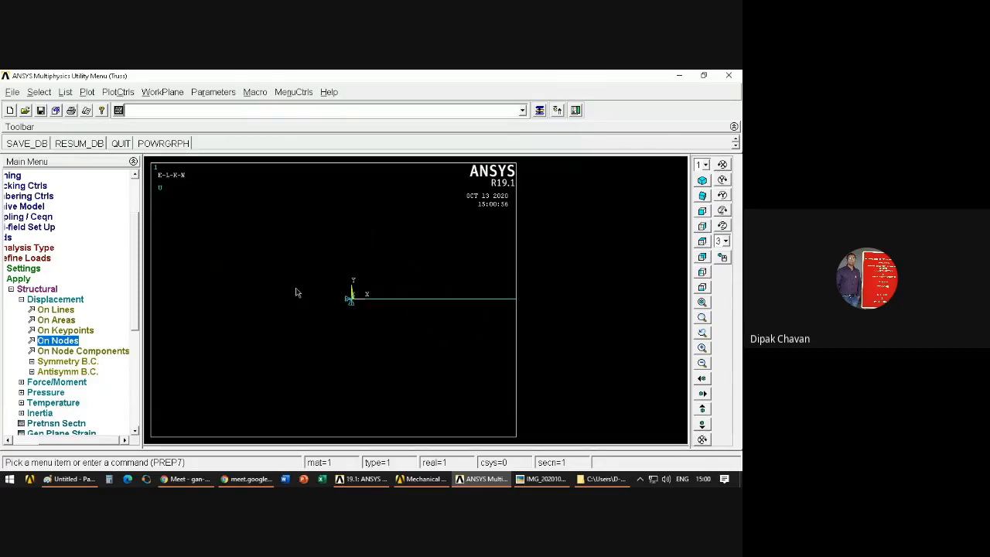
left_click_drag(325, 280, 387, 333, "ctrl")
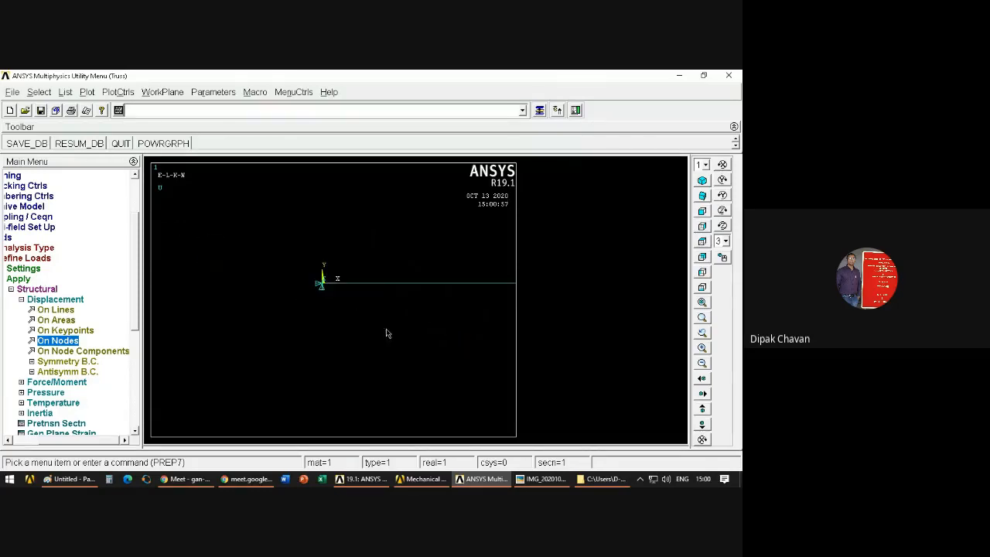
Step: Examine the support symbols at both outer truss nodes, and fit the whole model back in the view
right_click(331, 303)
left_click(331, 299)
left_click_drag(457, 328, 493, 384)
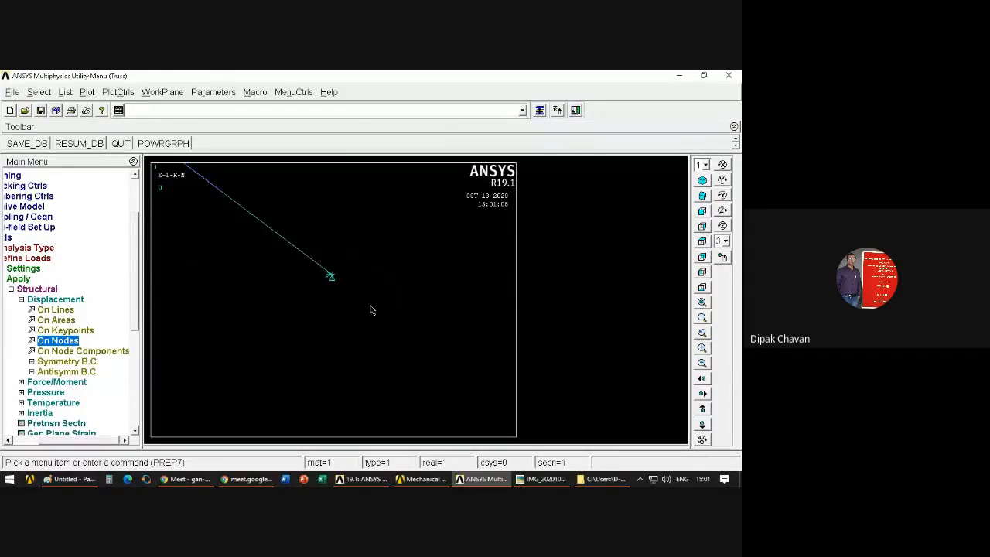
right_click(360, 257)
left_click(377, 295)
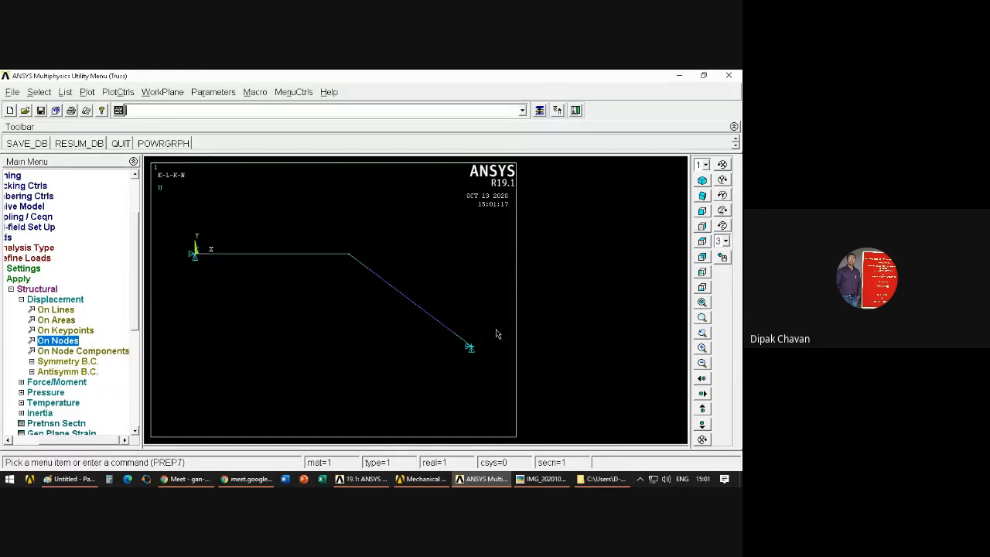
left_click(21, 299)
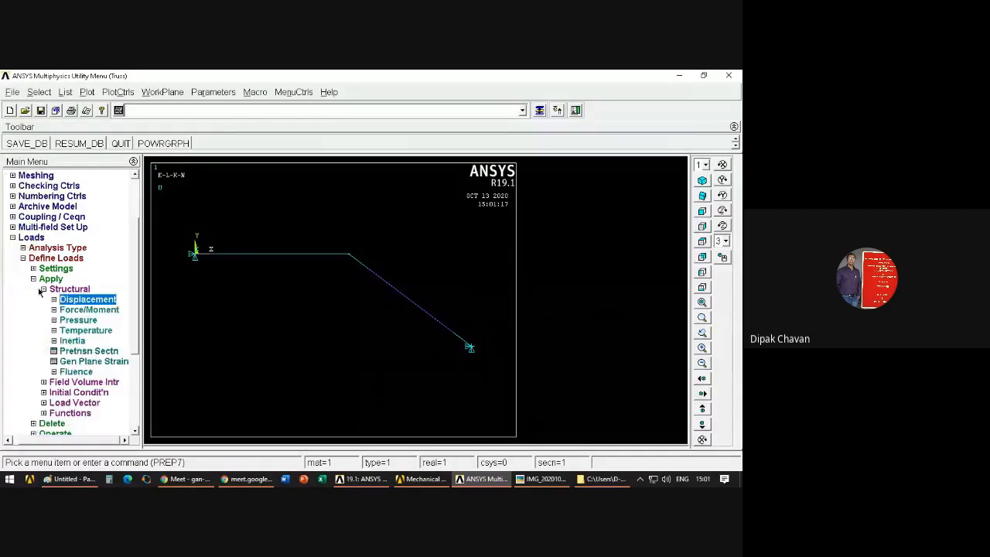
left_click(47, 290)
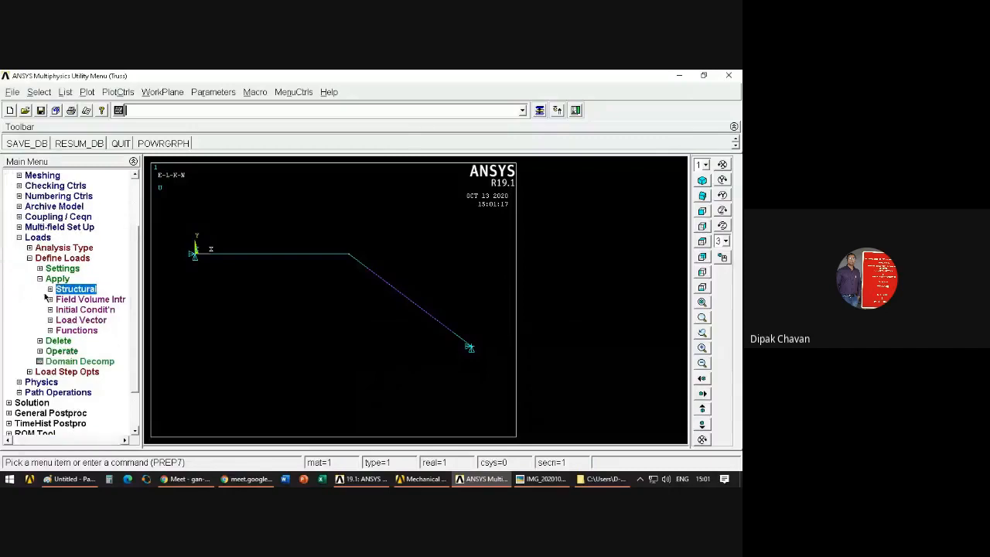
Step: Switch to the Google Meet window, look through the meeting's participant list, and close the meeting details
left_click(205, 479)
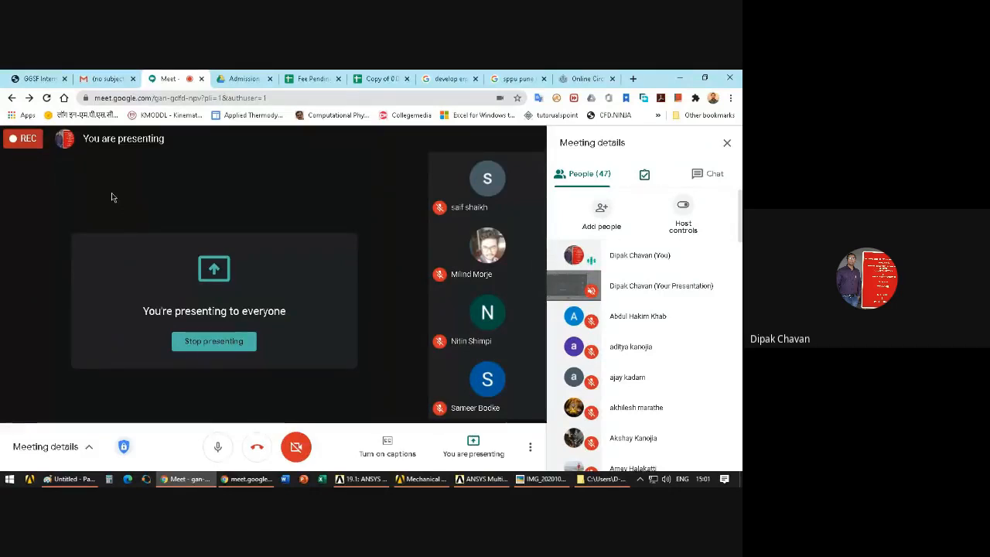
scroll(689, 382, "down", 3)
scroll(675, 380, "down", 4)
scroll(672, 378, "up", 1)
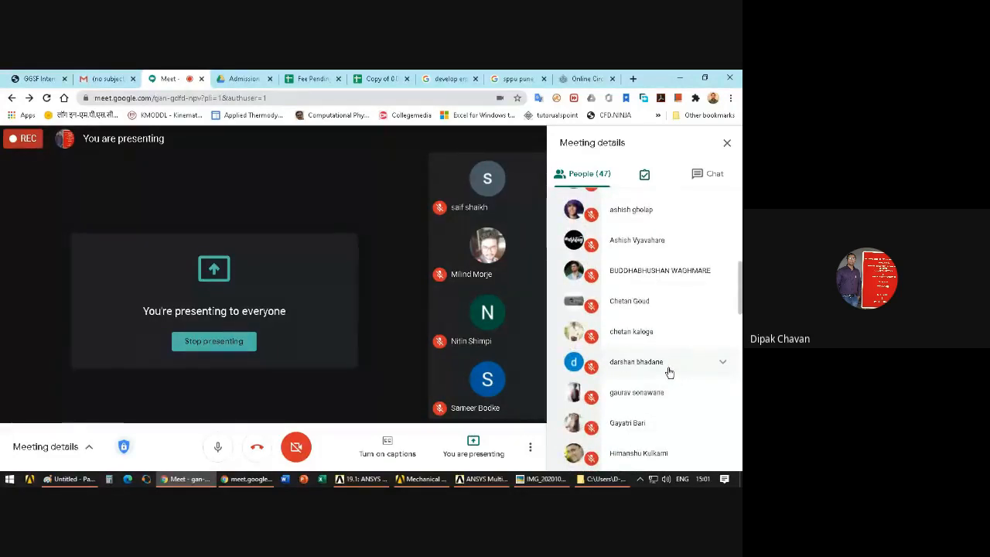
scroll(669, 373, "down", 2)
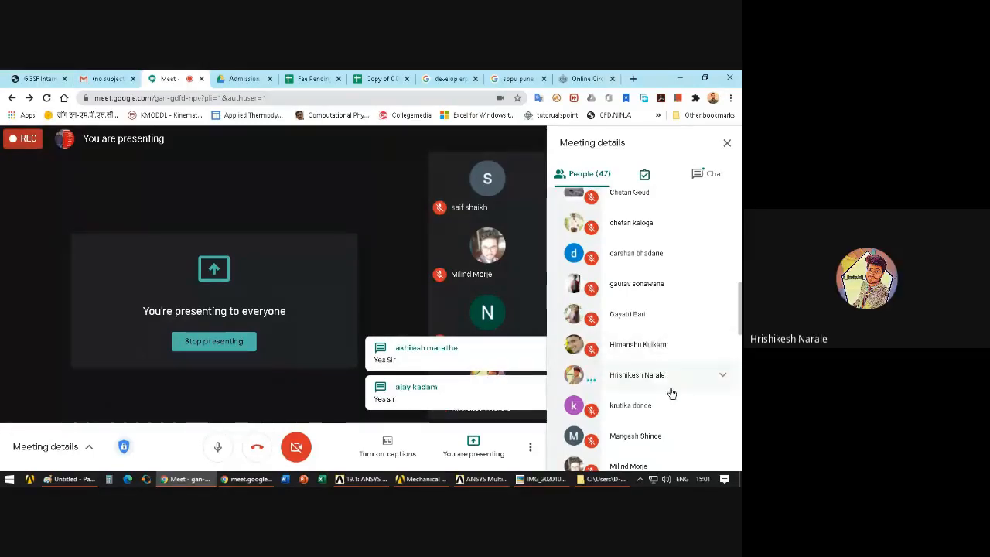
scroll(645, 372, "down", 5)
scroll(645, 370, "up", 6)
scroll(645, 370, "up", 3)
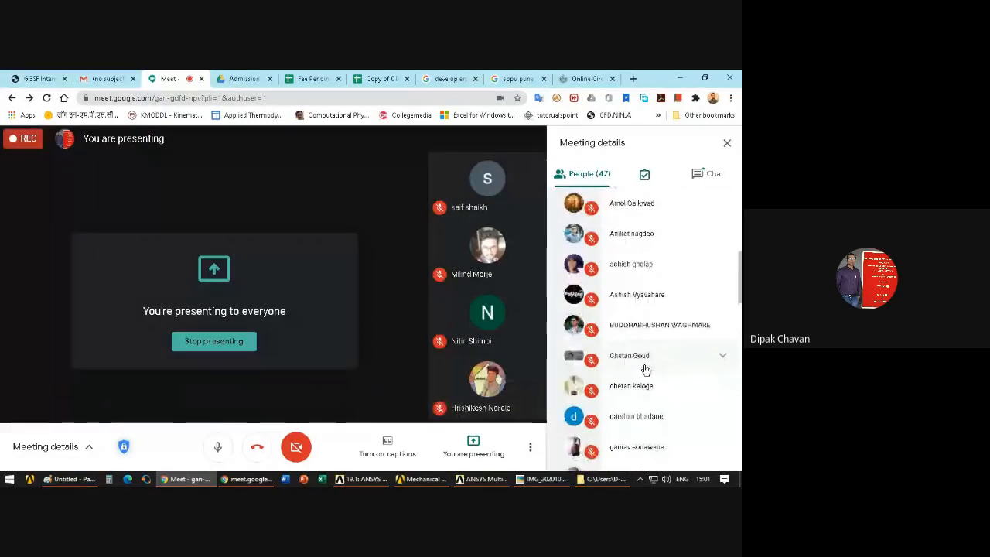
scroll(645, 370, "up", 1)
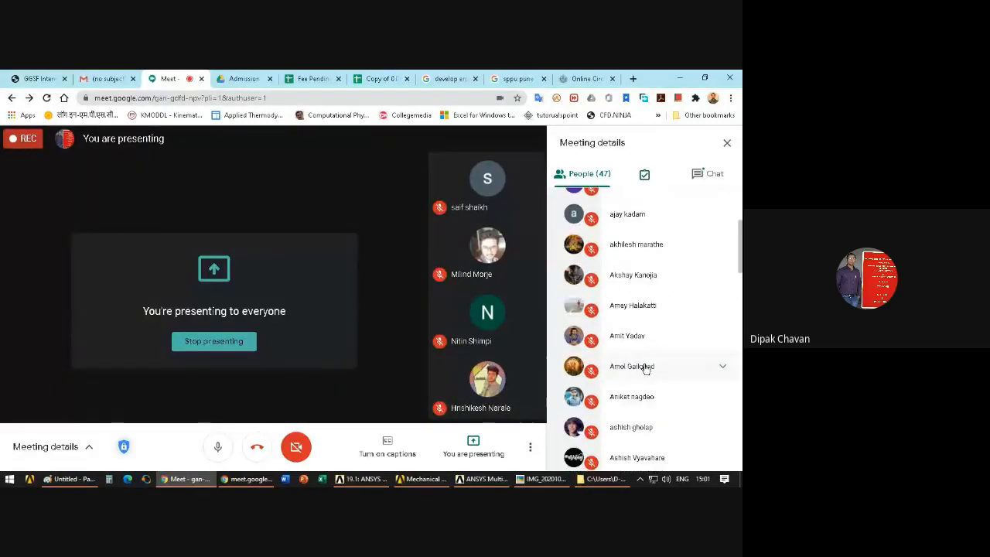
scroll(646, 369, "up", 4)
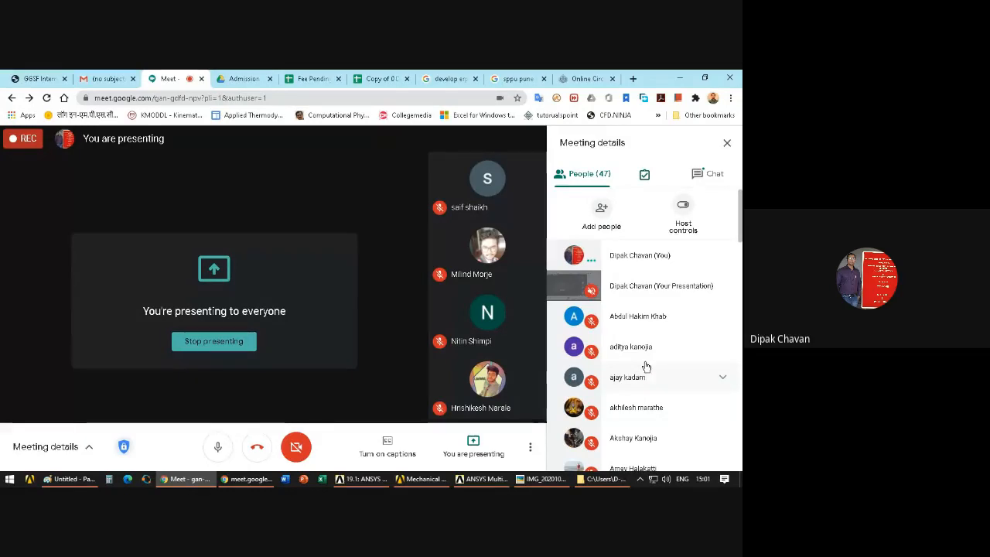
left_click(732, 154)
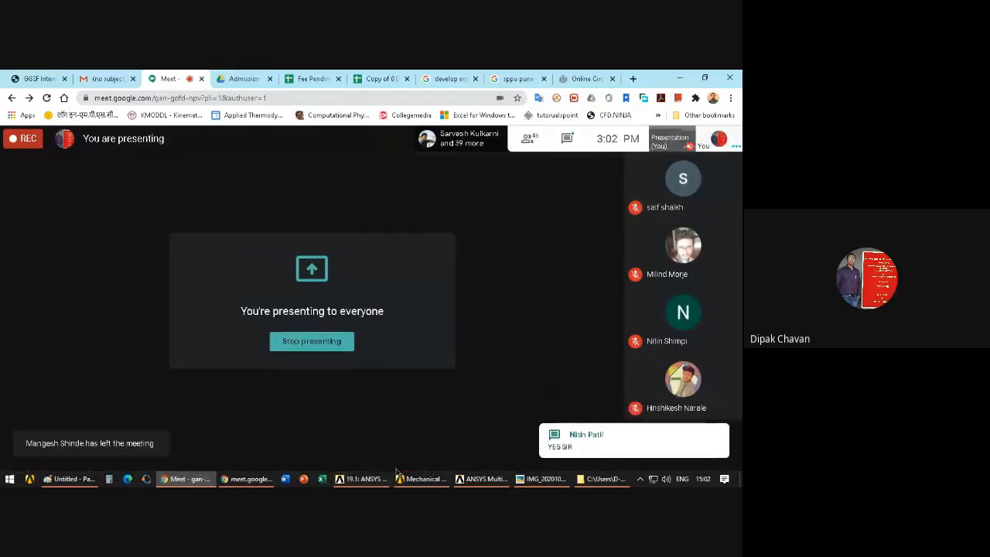
Step: Return to ANSYS and examine the reference truss diagram for the applied load's size, direction and location
left_click(487, 479)
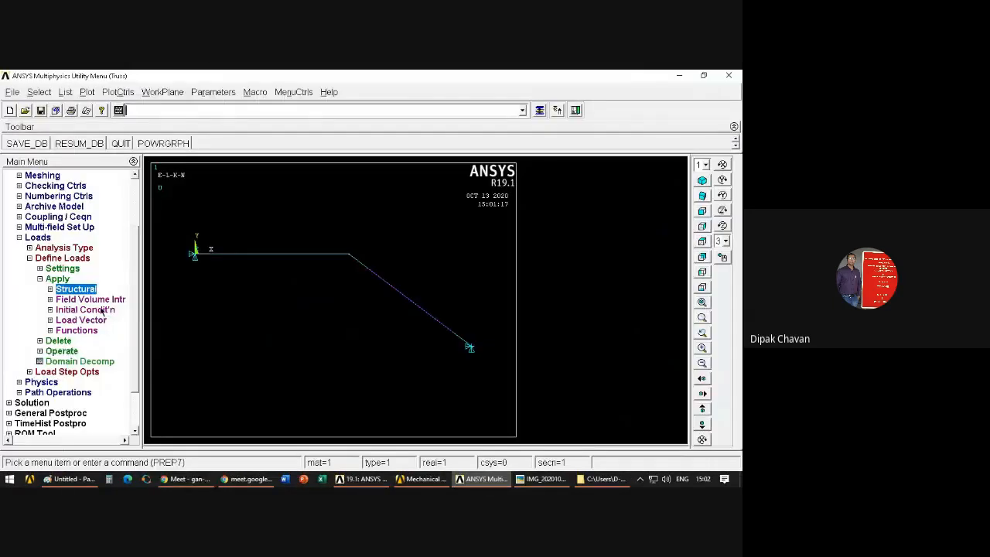
left_click(57, 279)
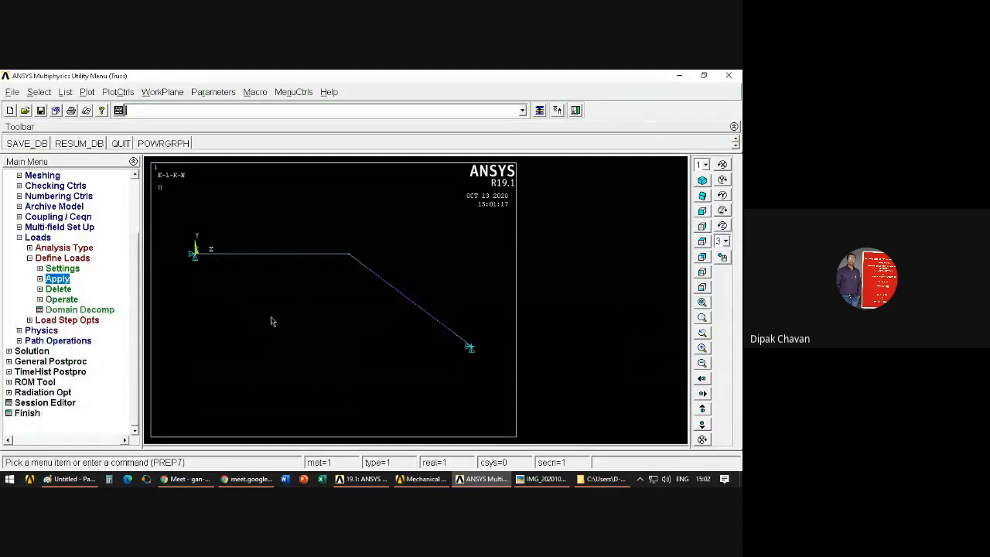
left_click(540, 479)
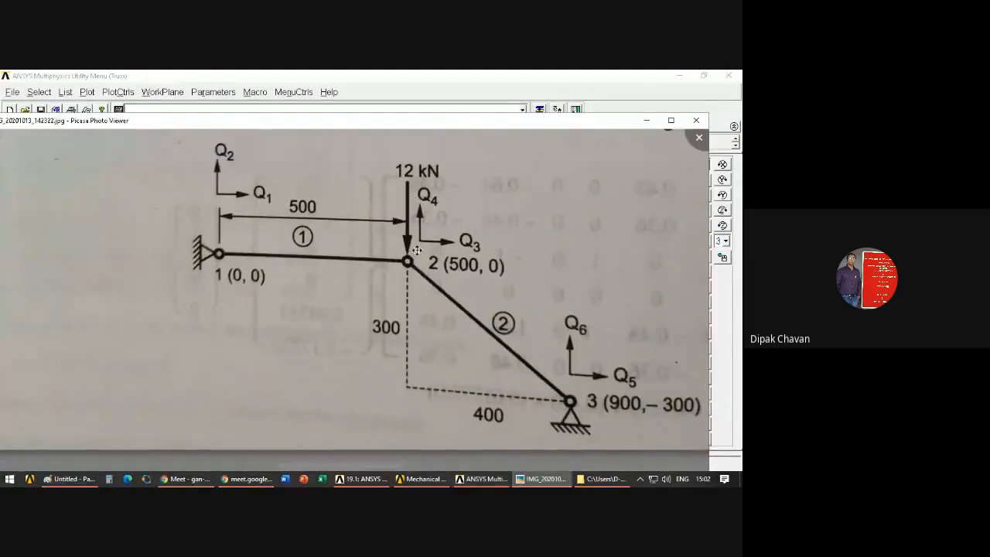
scroll(435, 230, "down", 3)
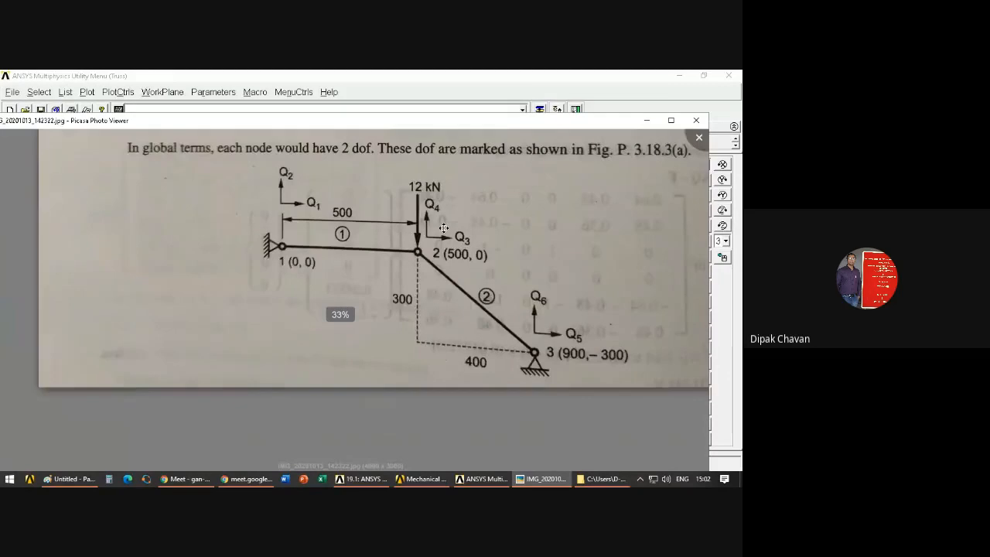
left_click_drag(466, 256, 440, 345)
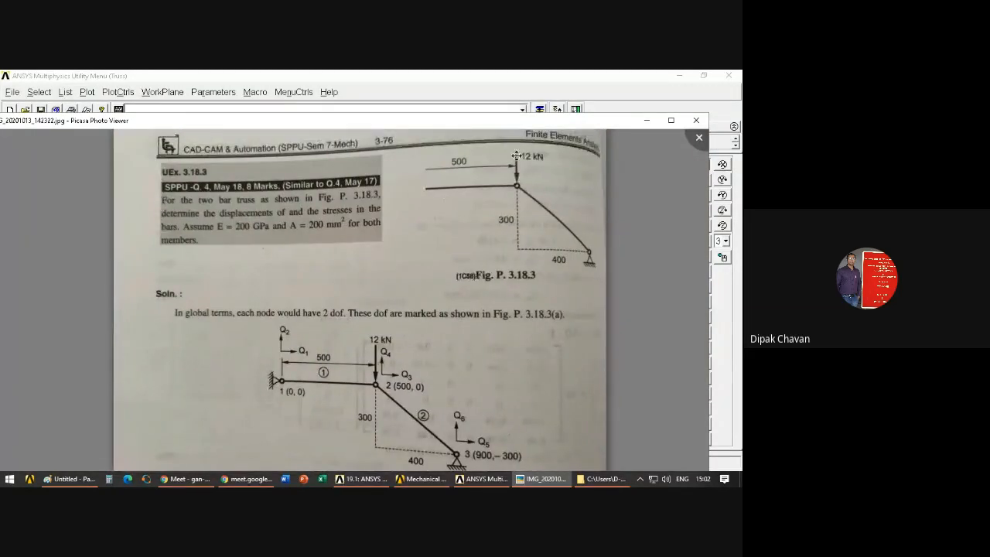
scroll(440, 345, "up", 3)
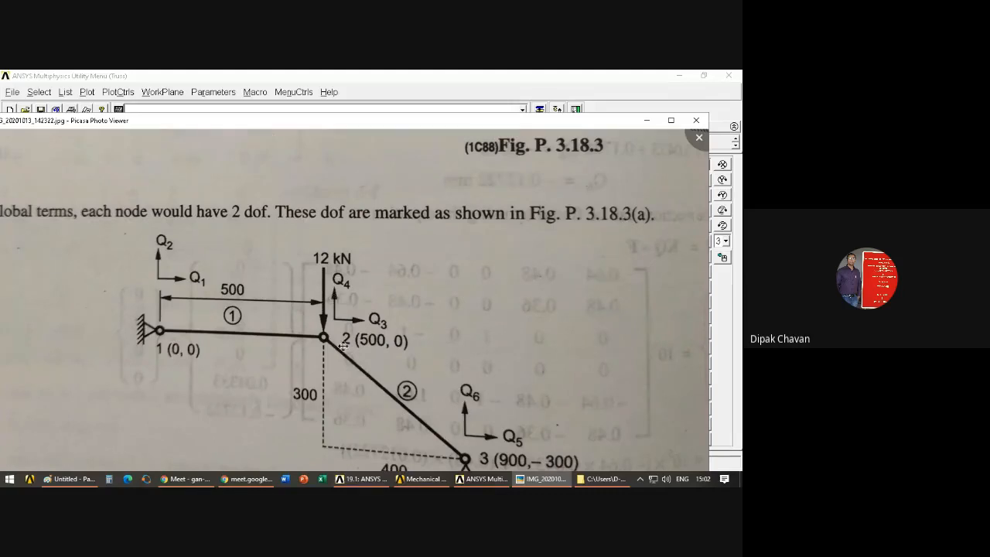
left_click(552, 482)
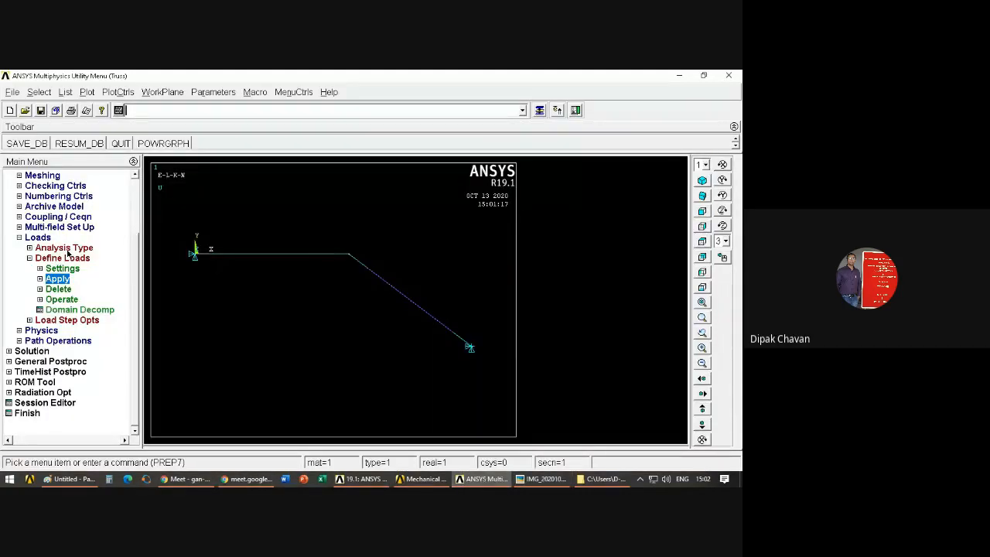
Step: Start a structural force on nodes and choose the middle node where the two truss members meet
left_click(30, 260)
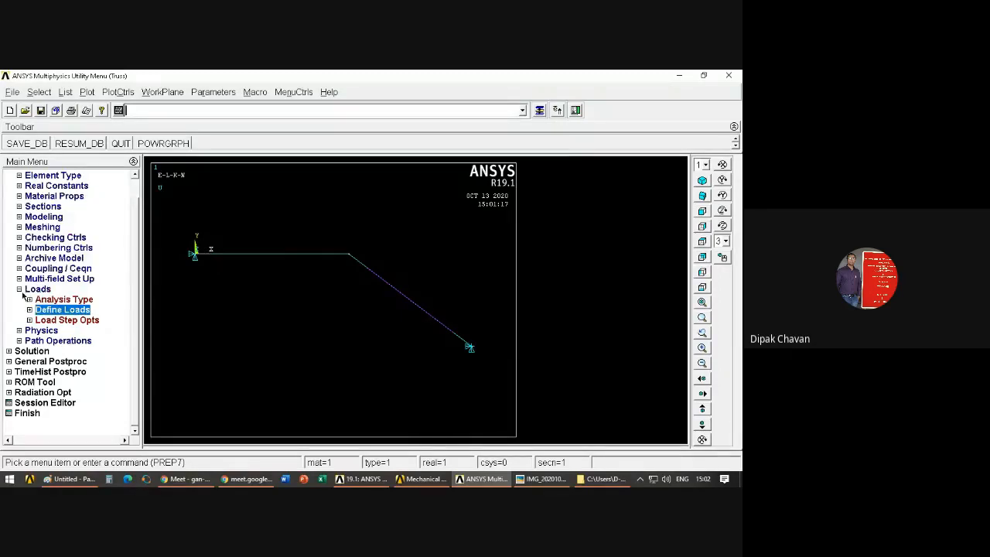
left_click(19, 289)
left_click(19, 309)
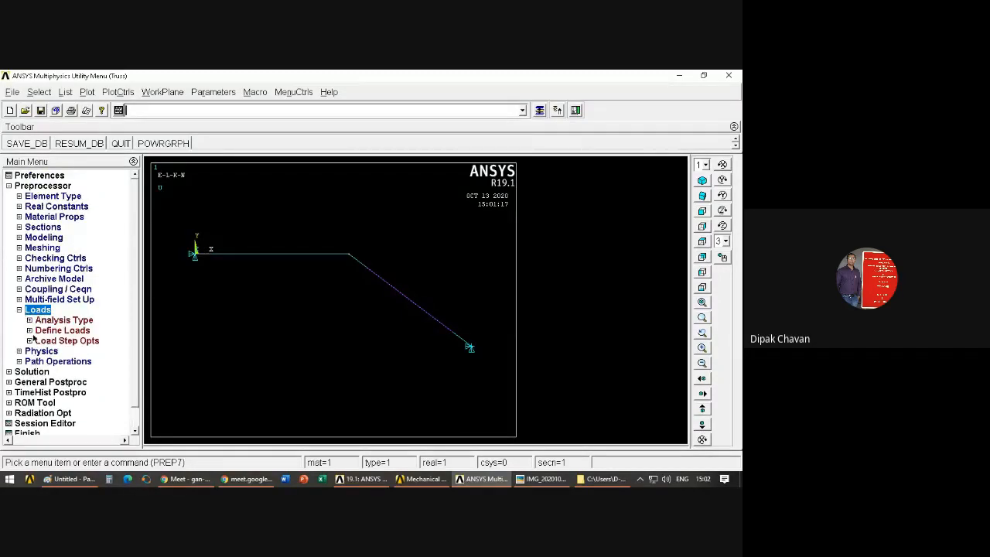
left_click(30, 331)
left_click(40, 352)
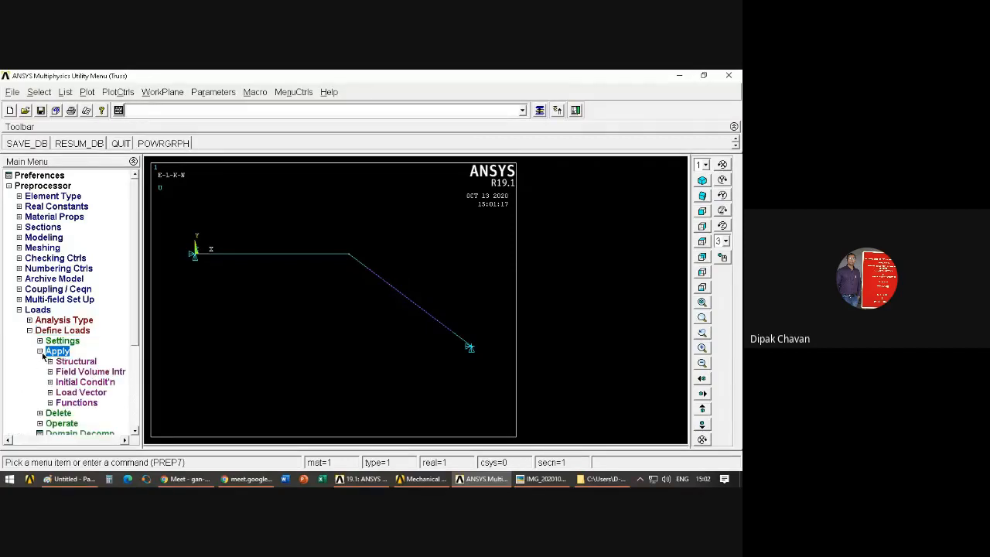
scroll(137, 320, "down", 4)
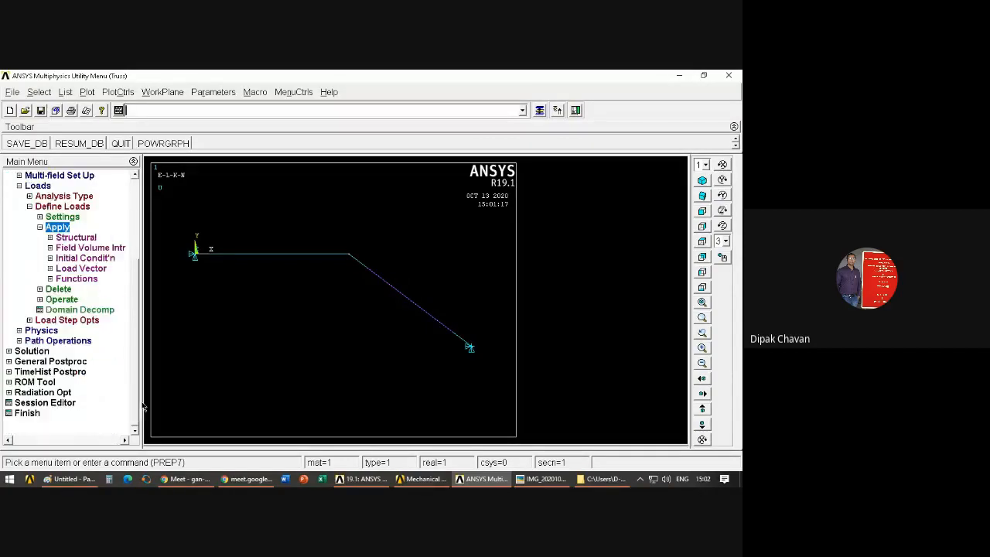
left_click(50, 247)
left_click(50, 237)
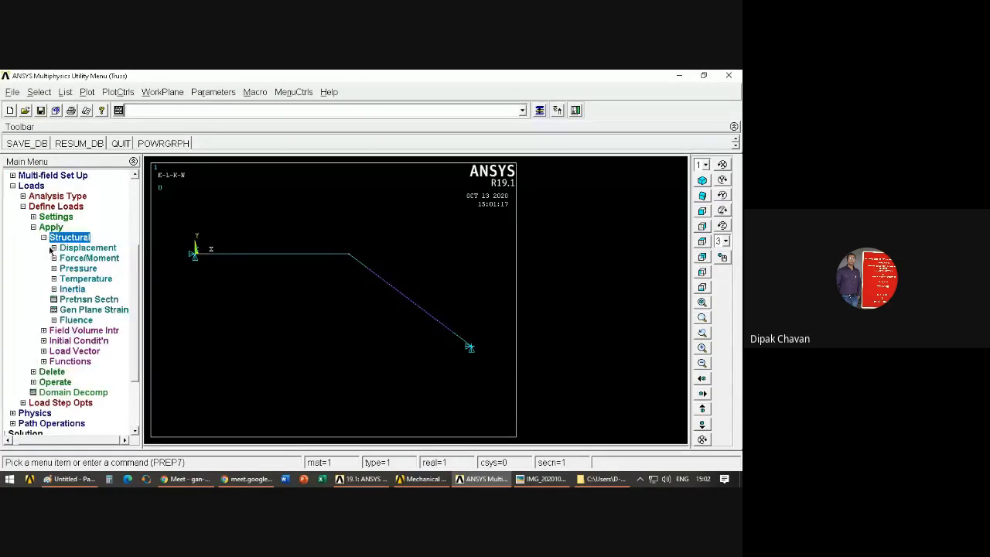
left_click(77, 258)
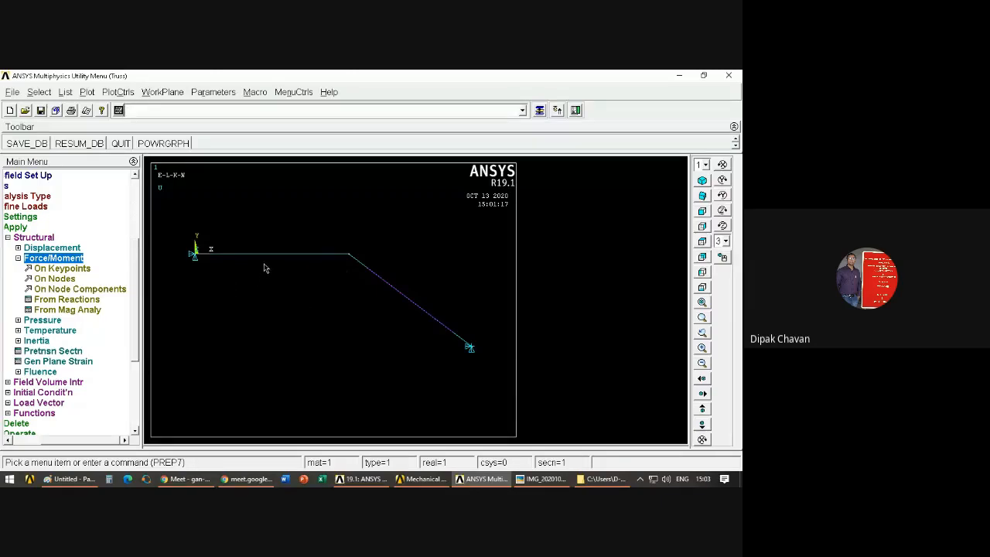
left_click(54, 279)
left_click(348, 255)
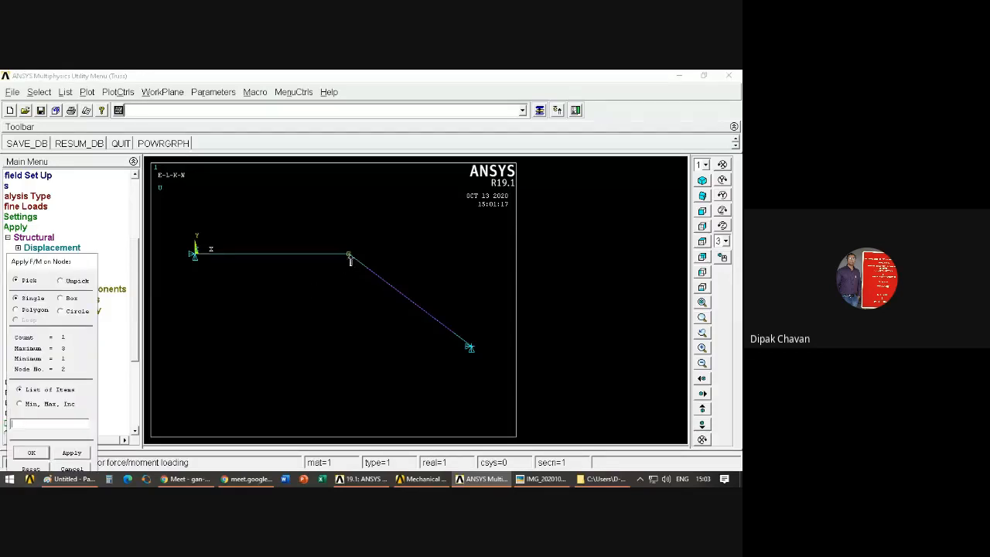
left_click(76, 452)
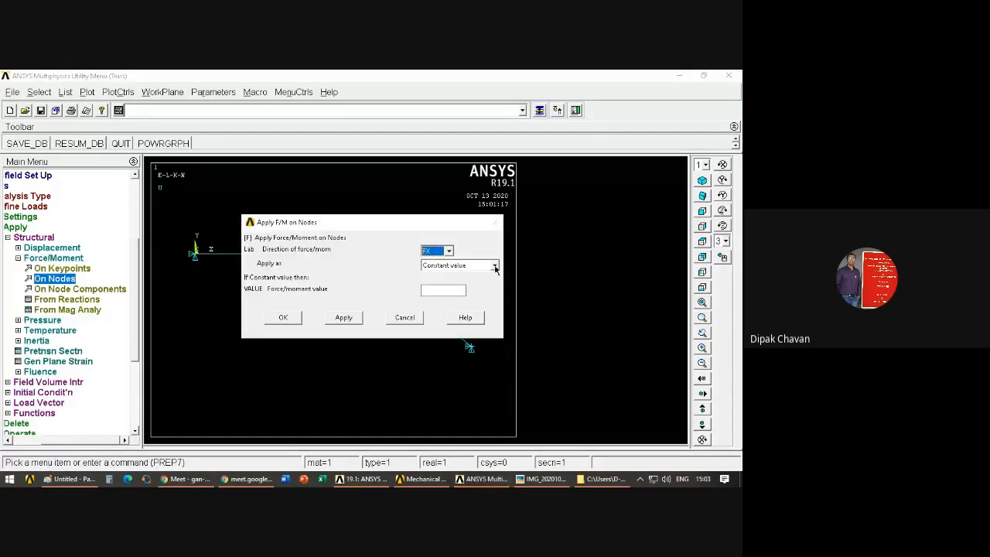
Step: Apply the reference diagram's 12 kN load to the chosen node as a constant negative FY force
left_click(449, 252)
left_click(427, 270)
left_click(535, 479)
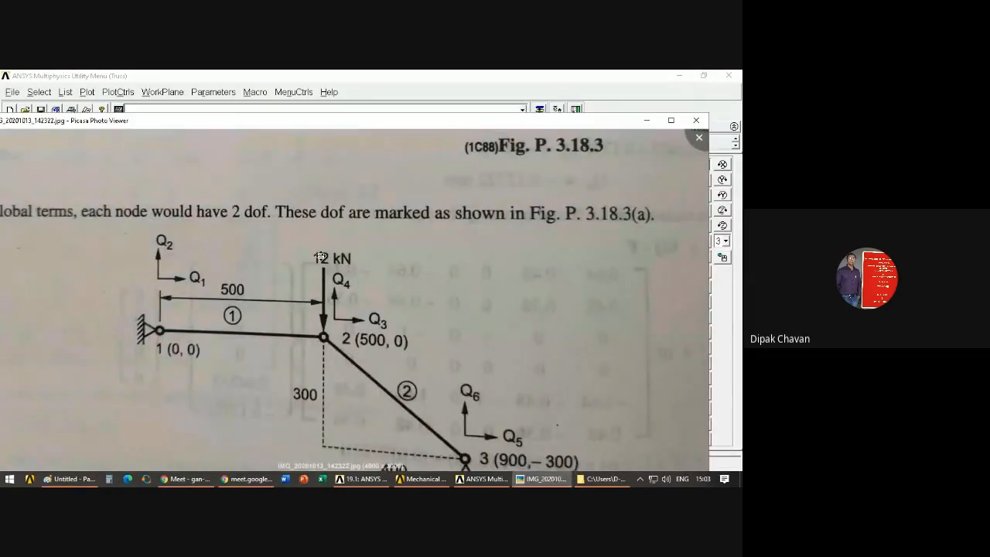
left_click(541, 479)
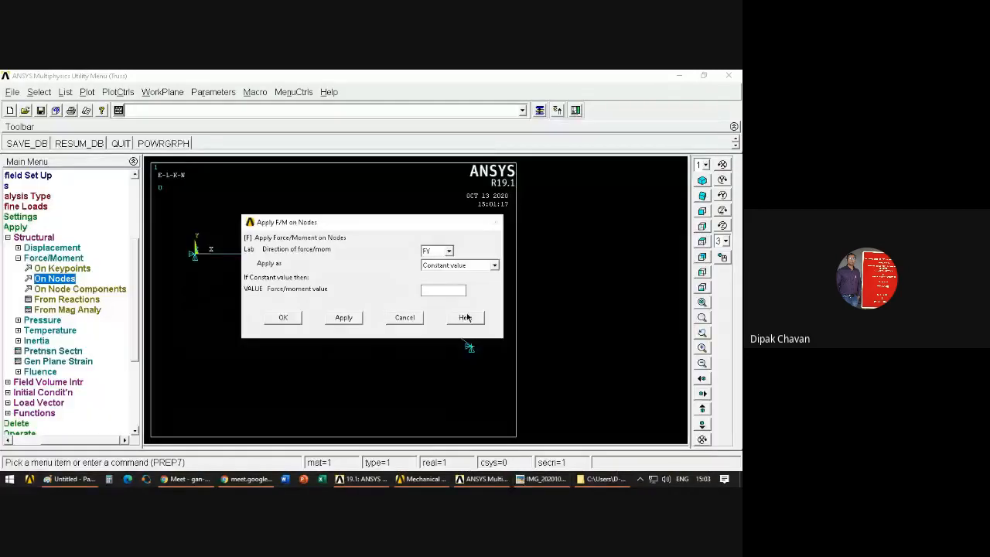
left_click(440, 291)
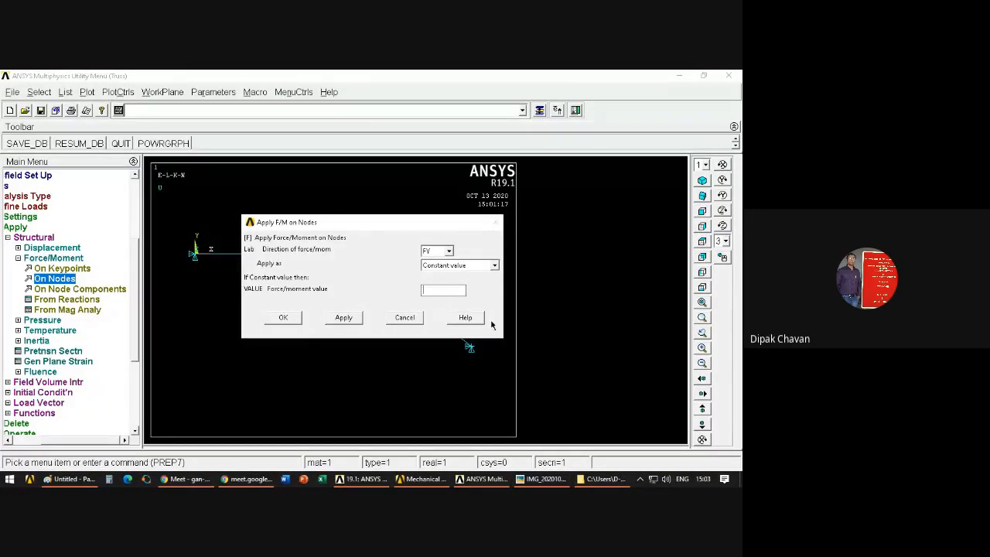
type("1200")
key("Home")
type("-")
left_click(300, 320)
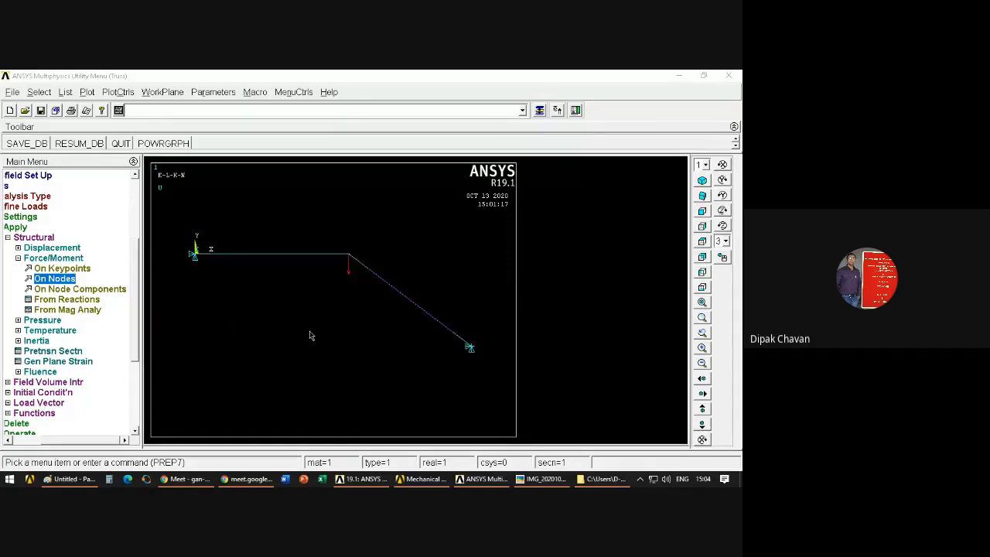
Step: Collapse the Loads branch and save the model database
left_click(18, 259)
left_click(34, 227)
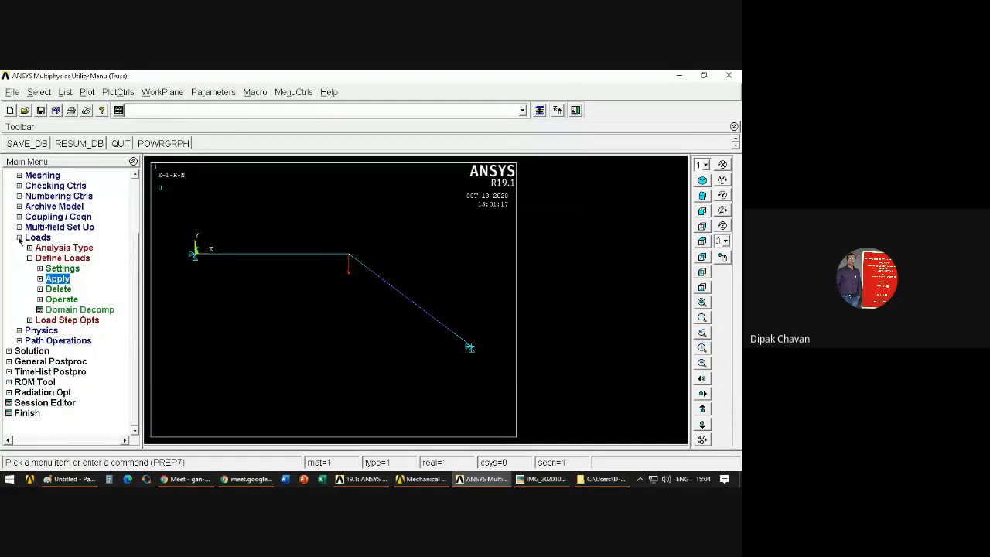
left_click(20, 238)
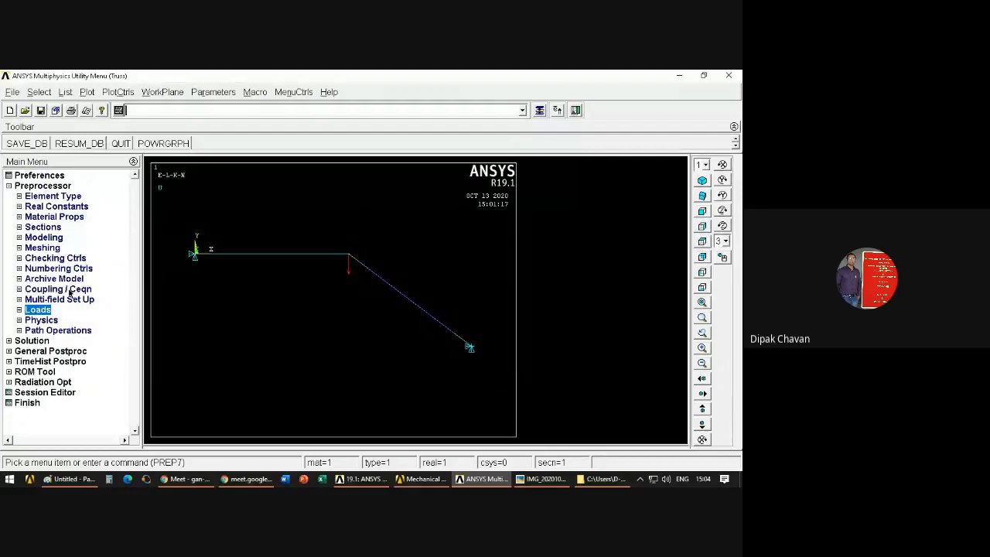
left_click(25, 144)
Step: Review the preprocessing branches for element type, real constants, material properties and sections, one after another
left_click(9, 186)
left_click(9, 186)
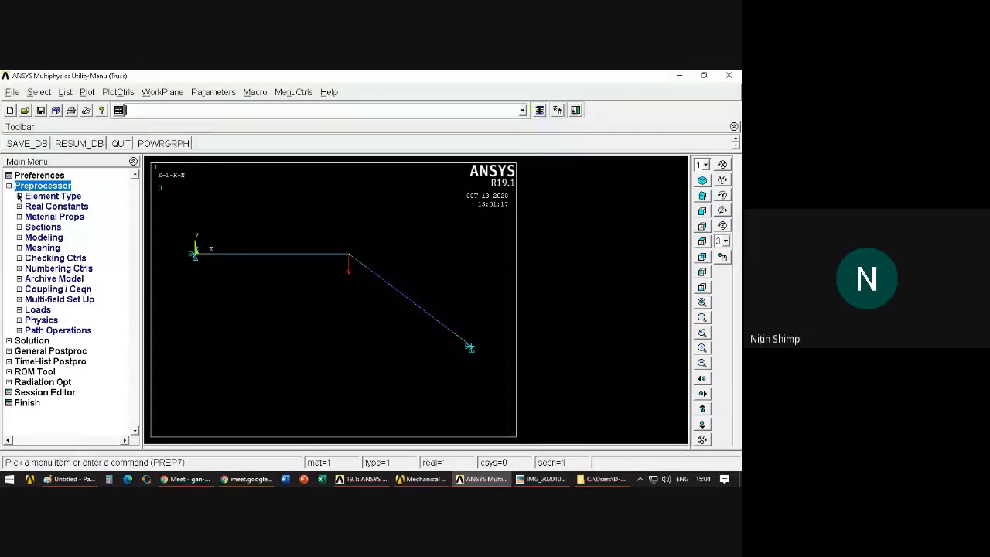
left_click(20, 197)
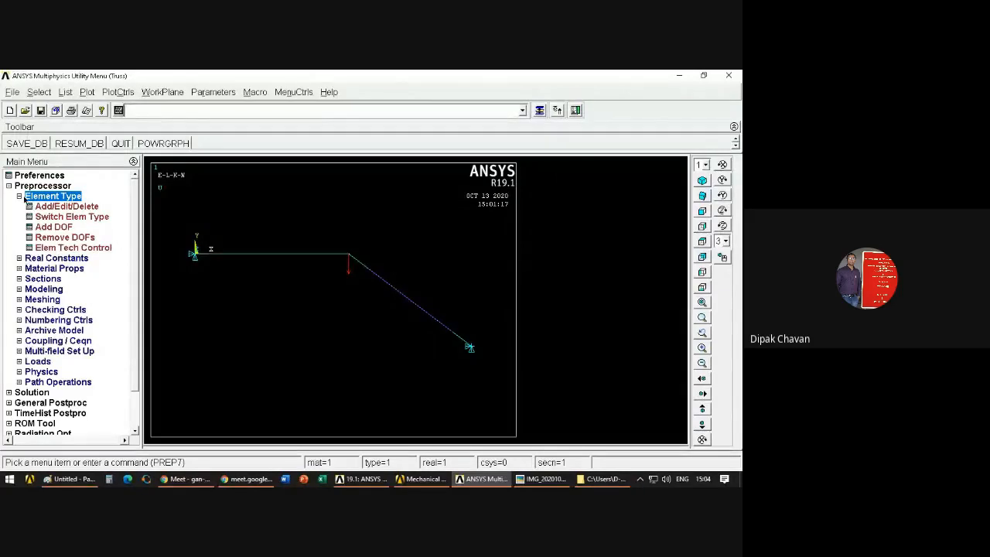
left_click(19, 197)
left_click(20, 206)
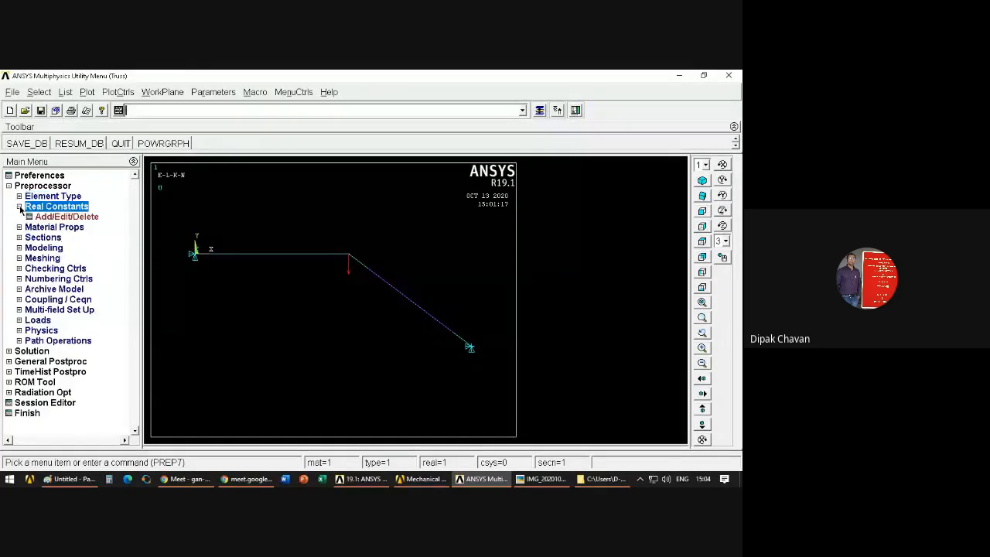
left_click(20, 206)
left_click(19, 216)
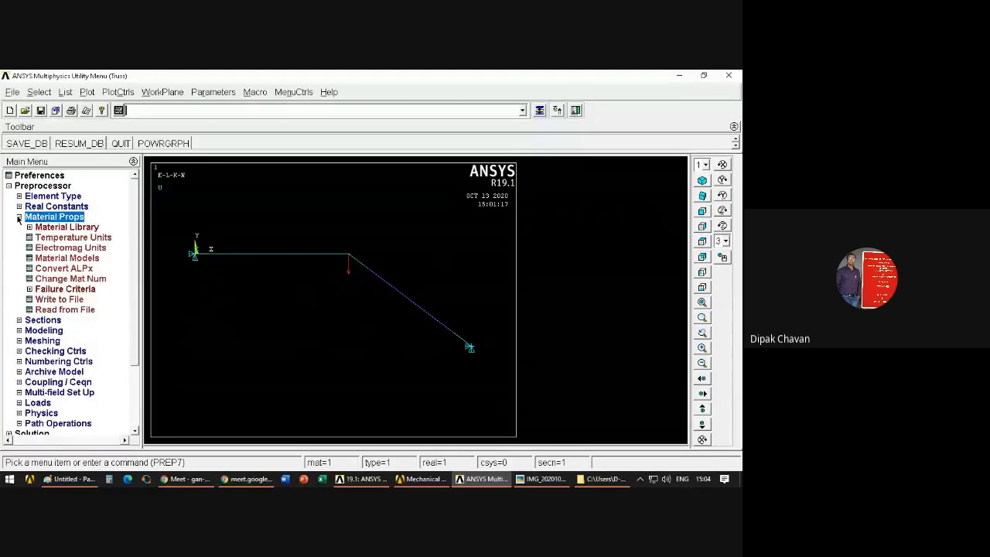
left_click(20, 217)
left_click(19, 227)
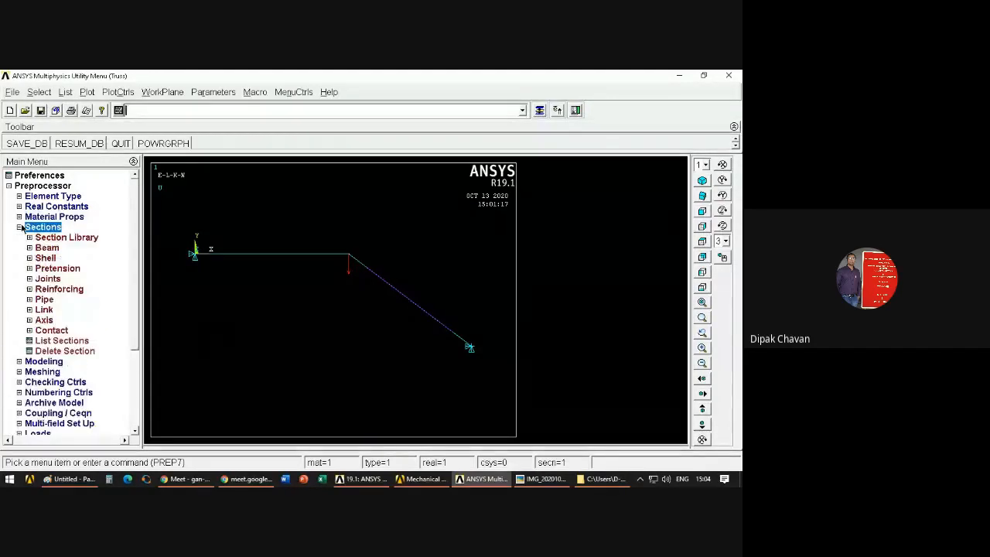
left_click(19, 226)
Step: Review the preprocessing branches for modeling, meshing and loads, including Create and Size Cntrls, then collapse the Preprocessor
left_click(20, 237)
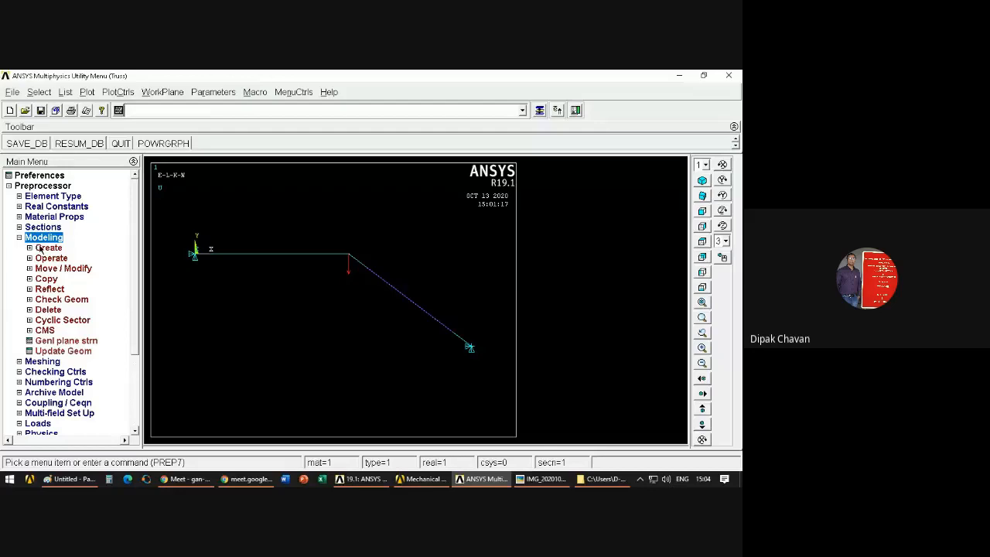
left_click(38, 247)
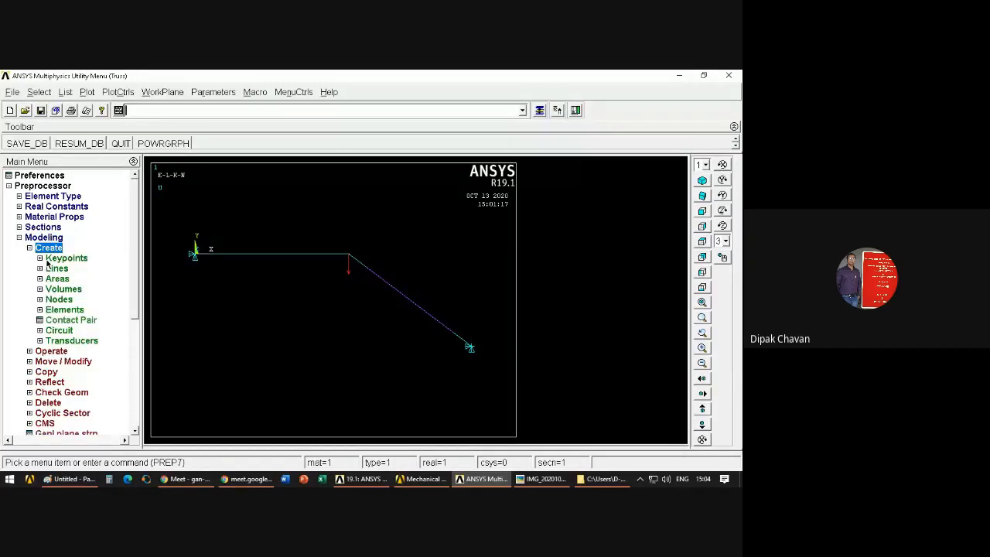
left_click(29, 248)
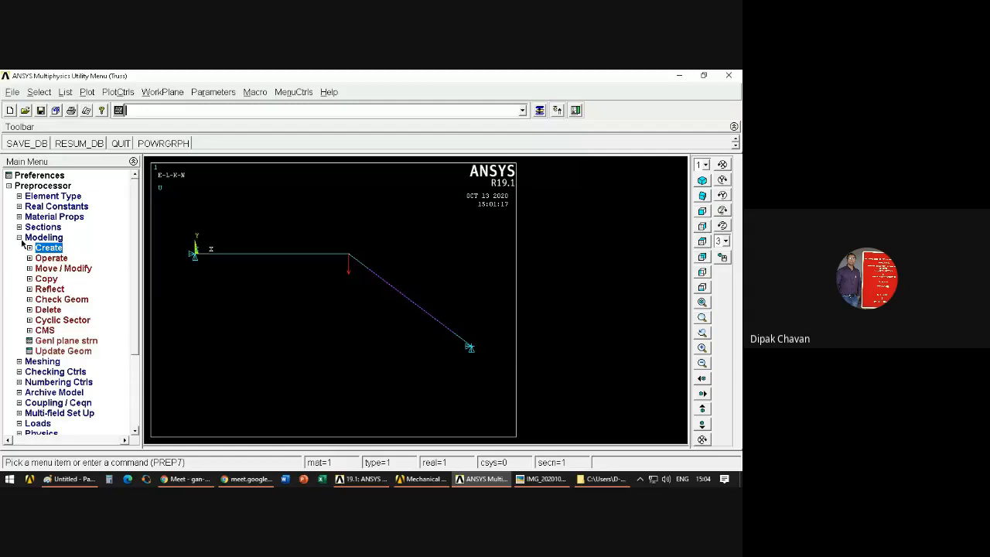
left_click(20, 238)
left_click(20, 248)
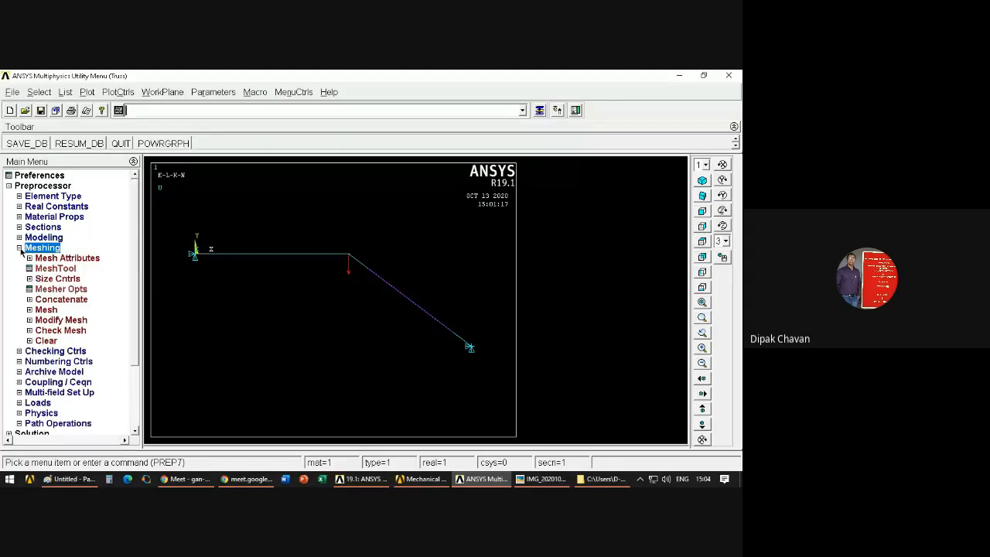
left_click(54, 280)
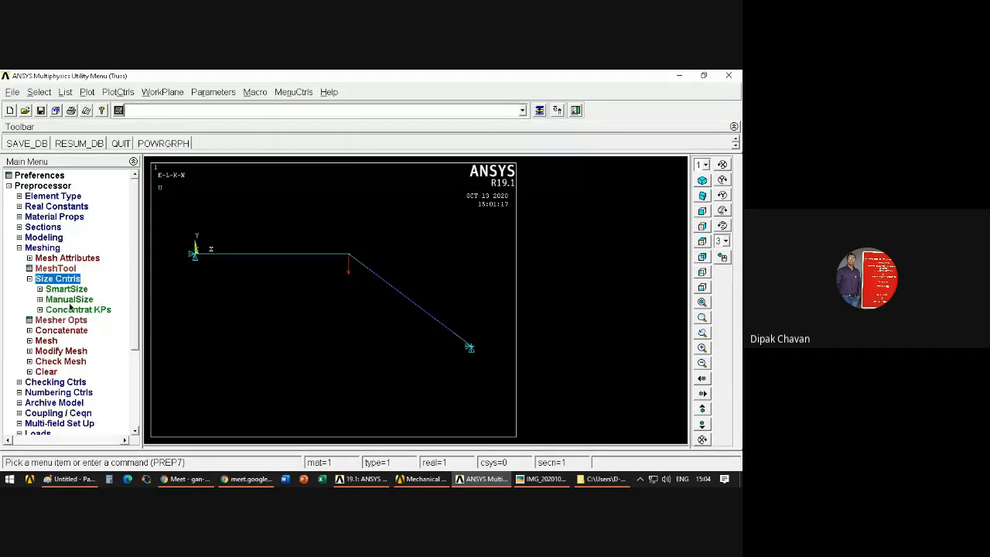
left_click(30, 279)
left_click(33, 310)
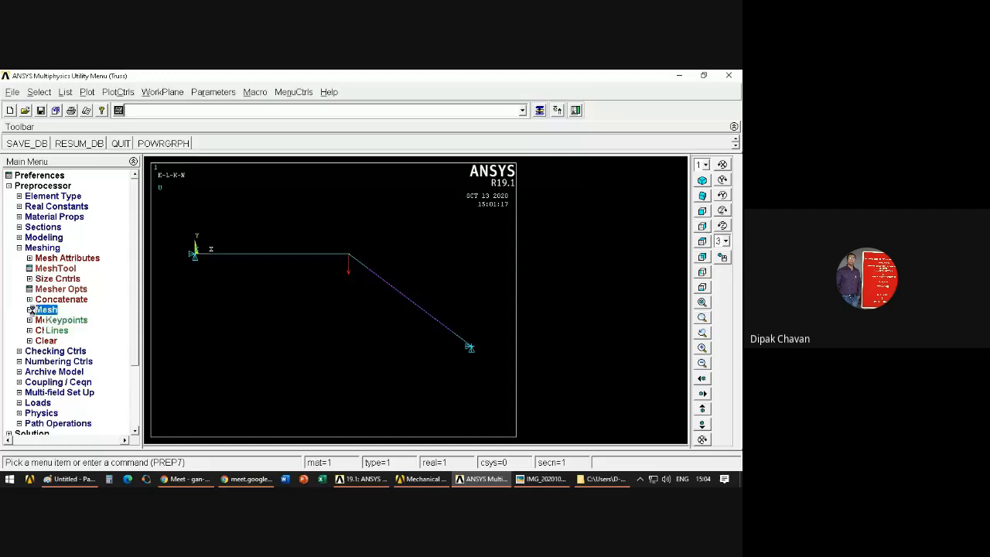
left_click(19, 248)
left_click(19, 309)
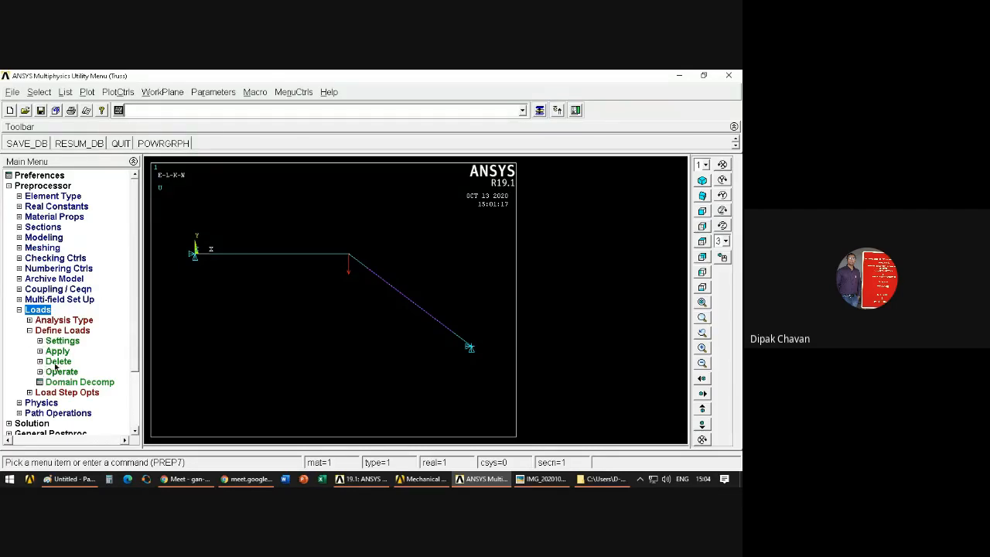
left_click(20, 309)
left_click(8, 186)
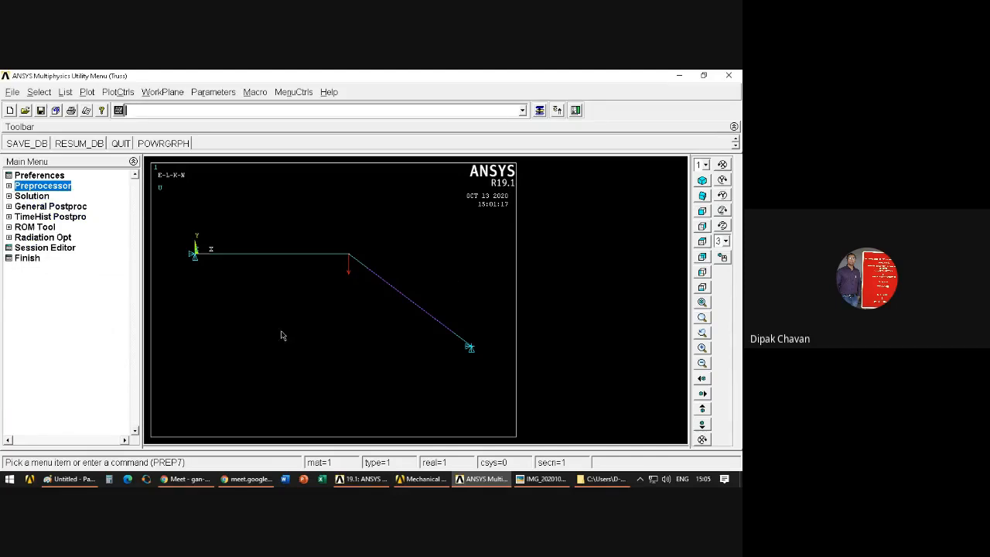
Step: Solve the current load step, dismiss the completion note and status listing, and collapse the Solution branch
left_click(14, 198)
left_click(33, 258)
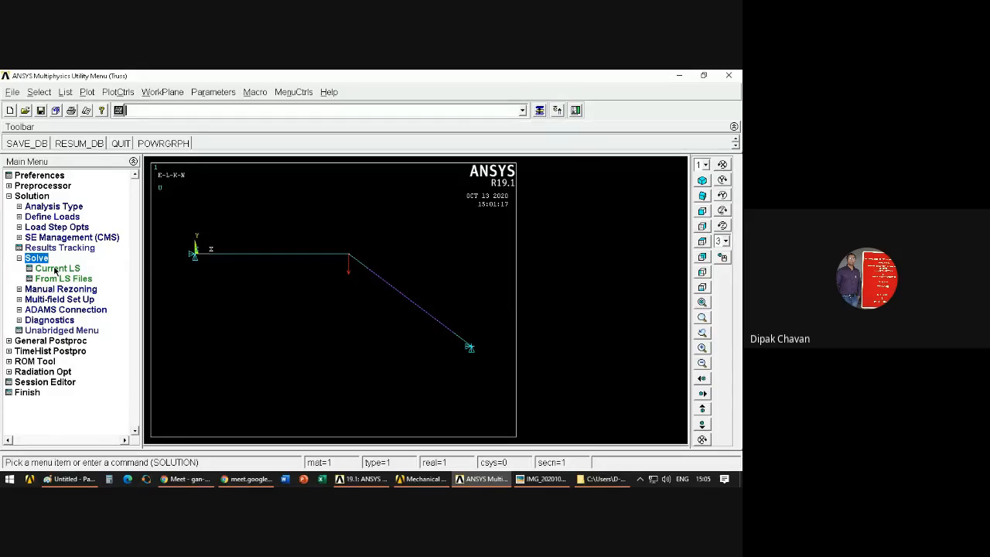
left_click(55, 268)
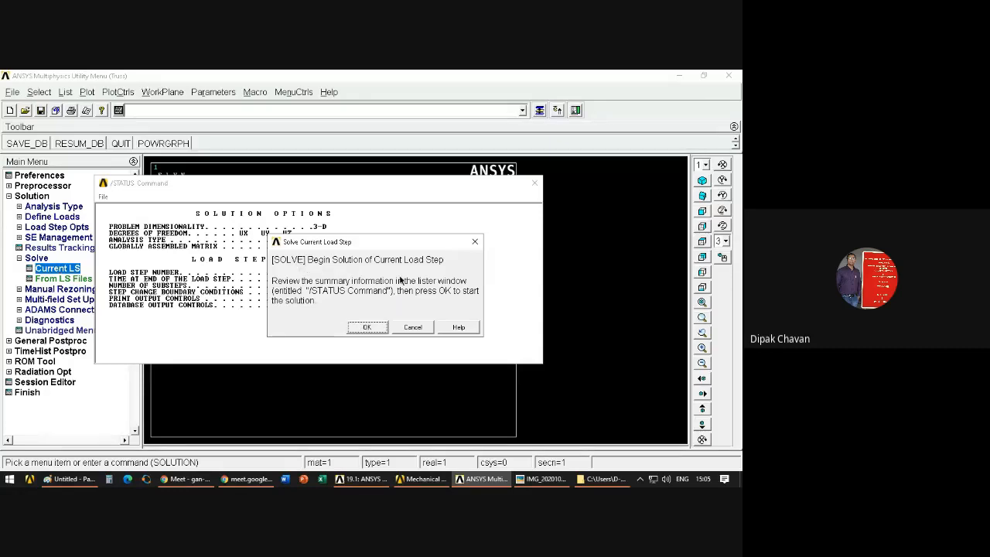
left_click(364, 331)
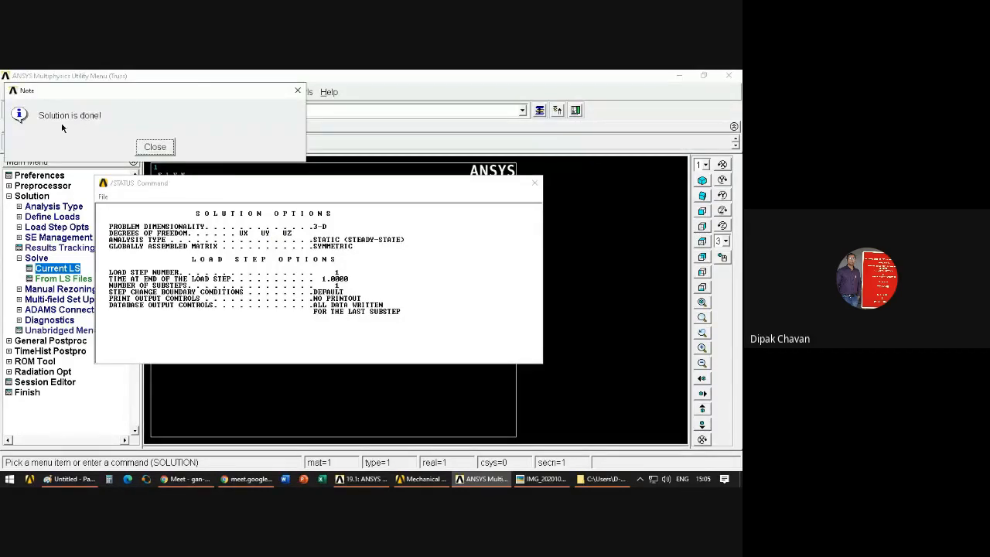
left_click_drag(98, 93, 272, 230)
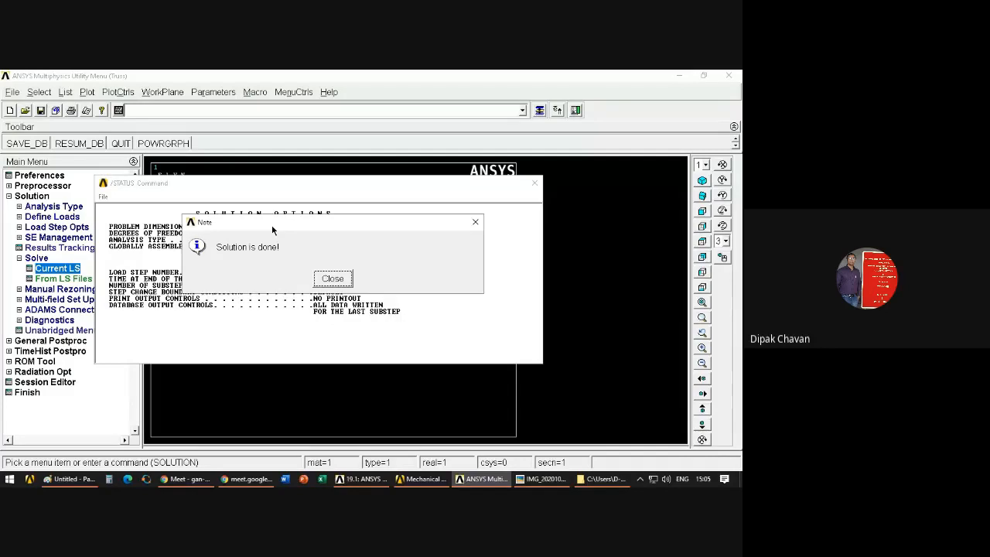
left_click(332, 279)
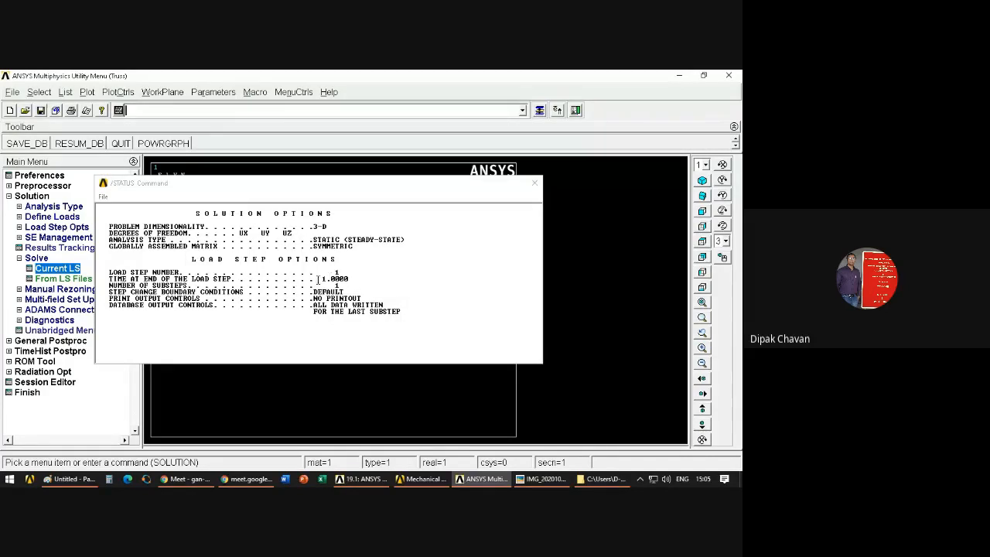
left_click(535, 183)
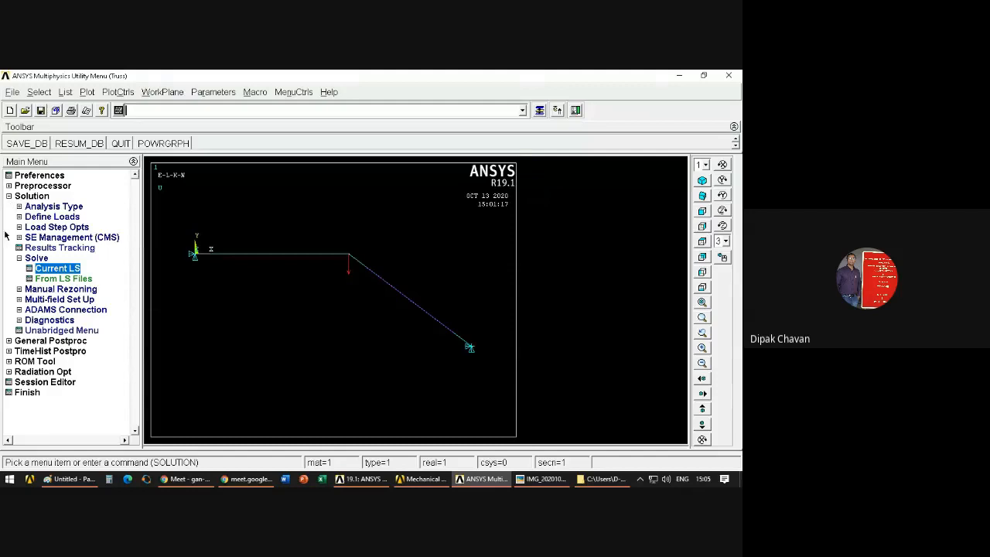
left_click(28, 258)
left_click(8, 198)
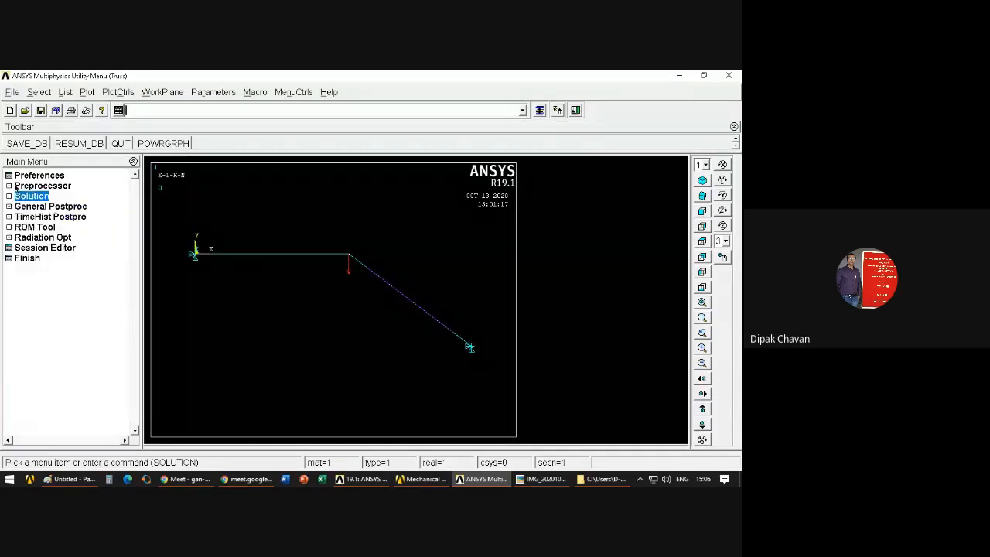
left_click(9, 197)
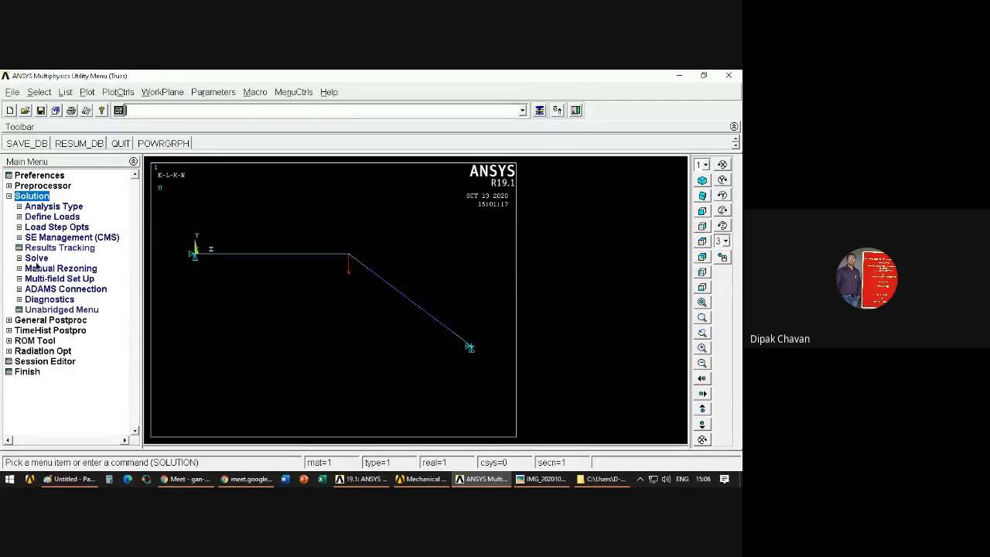
left_click(8, 196)
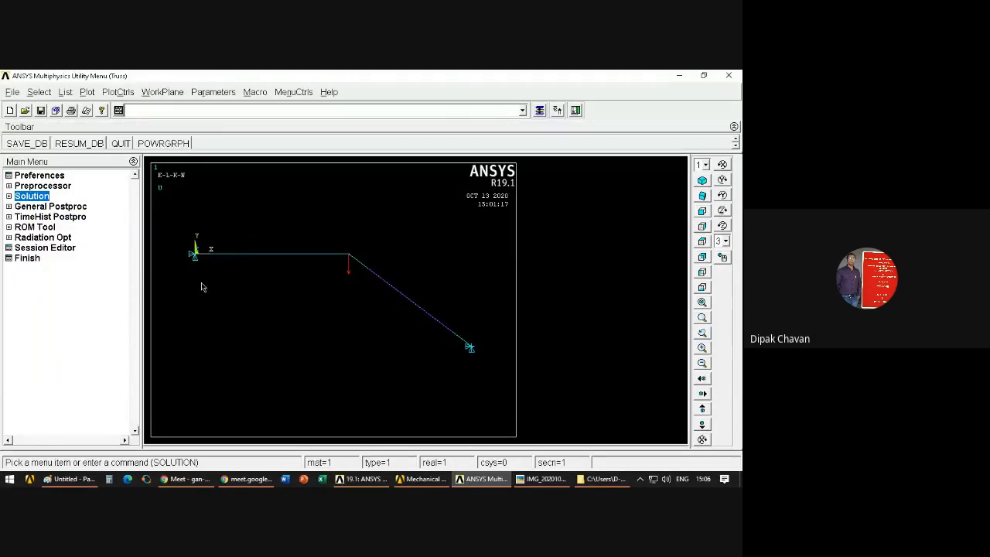
Step: Examine the reference image's problem statement for the results required from the two-bar truss, then return to ANSYS
left_click(520, 480)
scroll(234, 291, "up", 3)
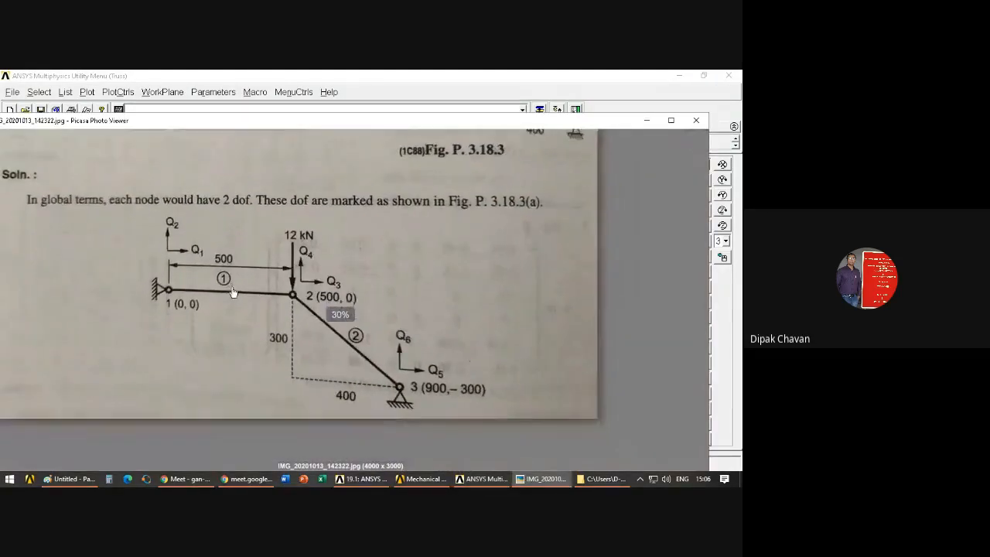
scroll(233, 292, "down", 4)
scroll(230, 290, "up", 3)
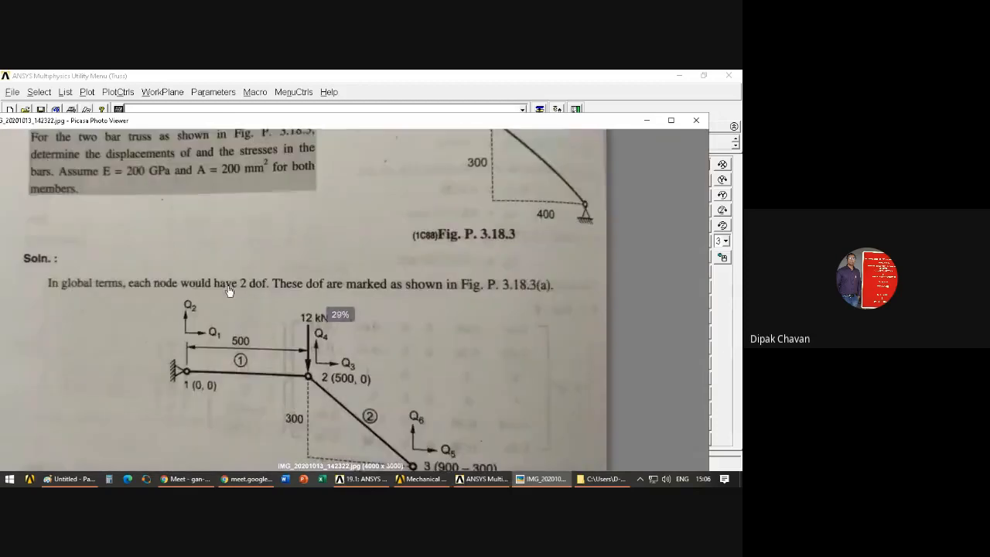
left_click_drag(230, 291, 249, 356)
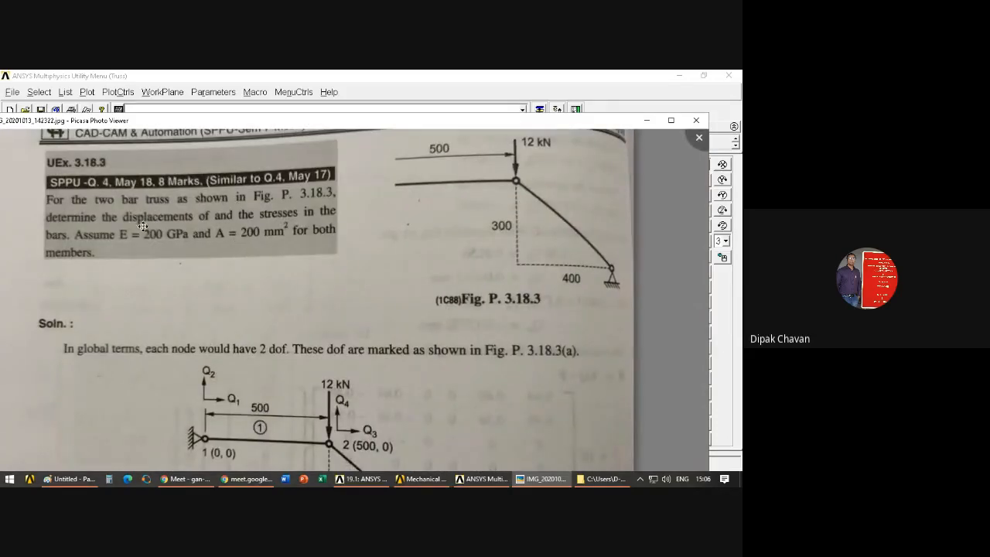
left_click(647, 121)
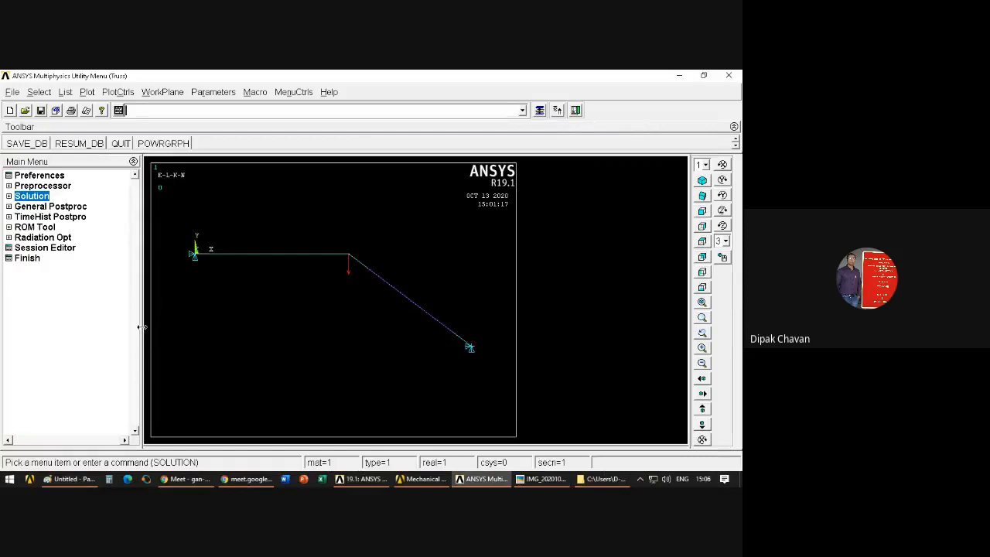
Step: Plot the truss's deformed shape together with the undeformed shape in General Postproc, using Def + undeformed
left_click(10, 207)
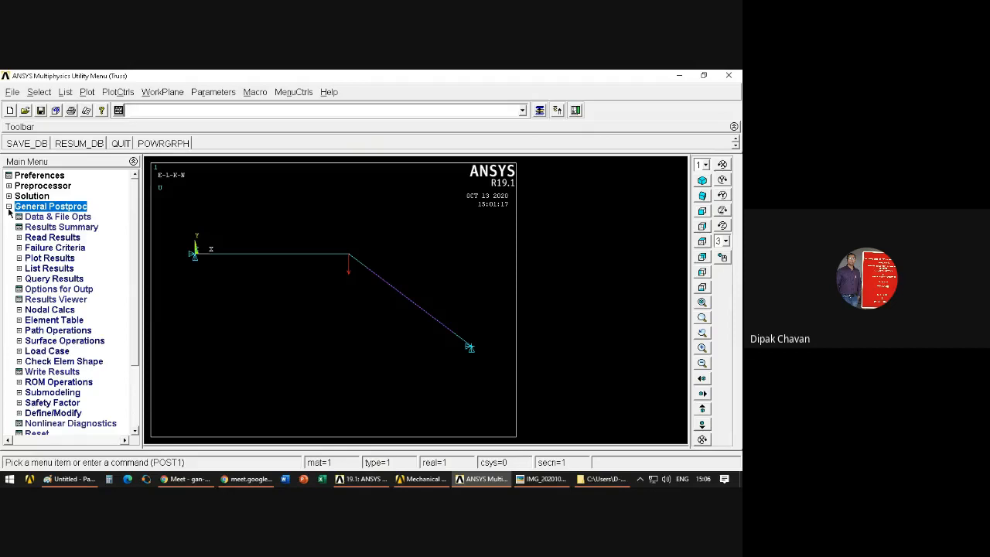
left_click(19, 258)
left_click(19, 259)
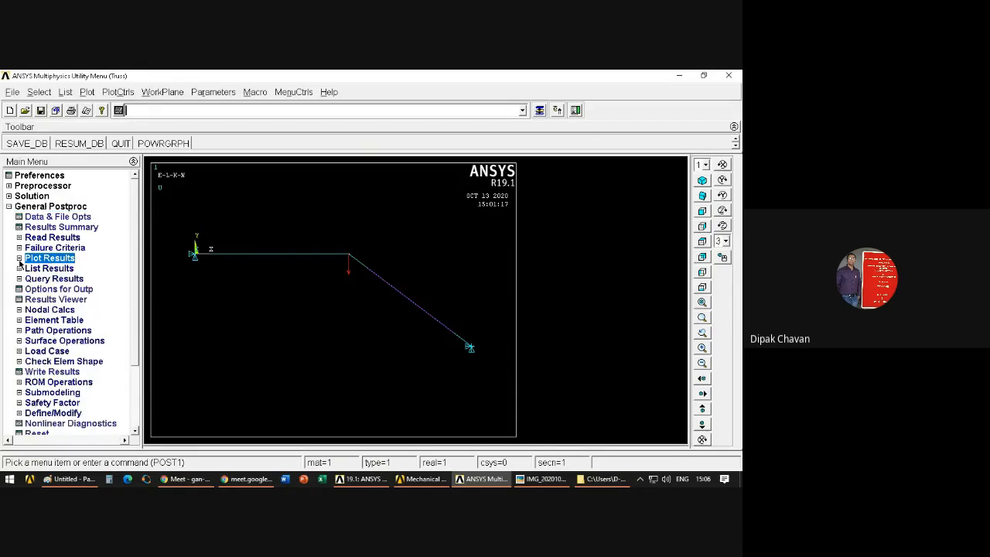
left_click(19, 268)
left_click(19, 268)
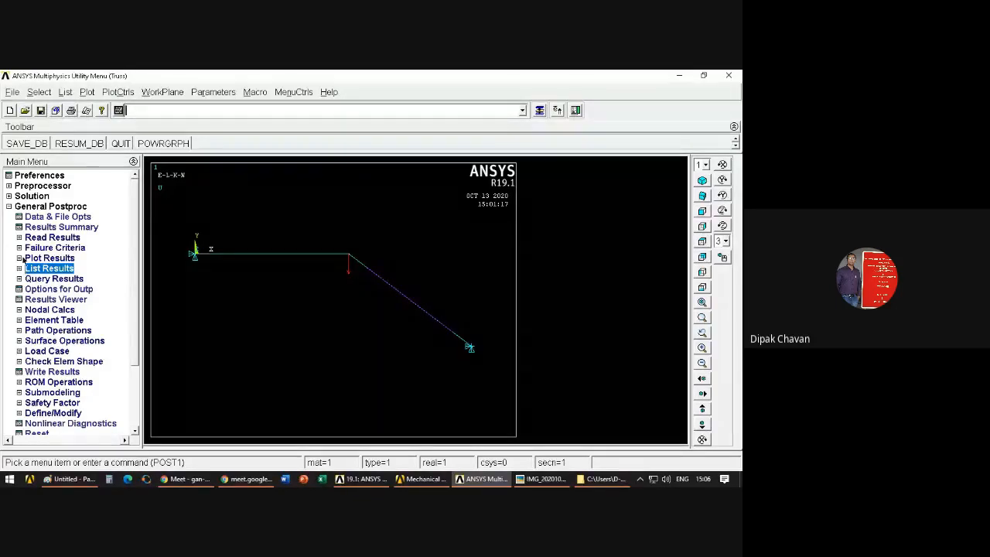
left_click(24, 259)
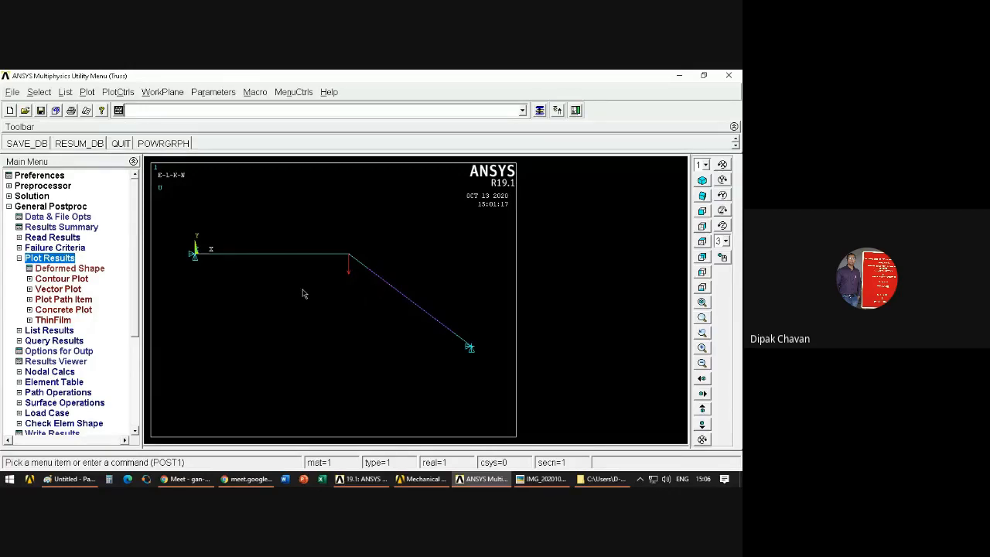
left_click(97, 269)
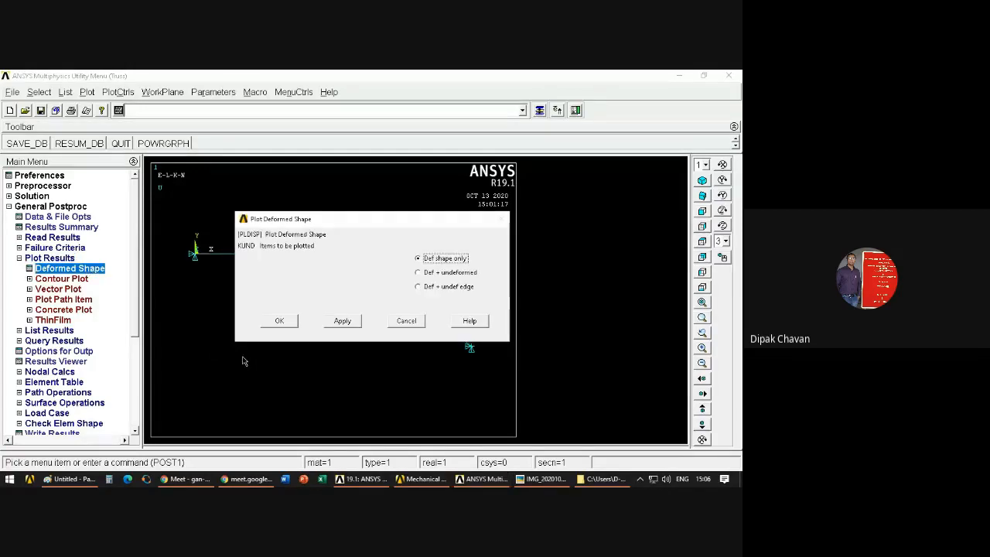
left_click(425, 277)
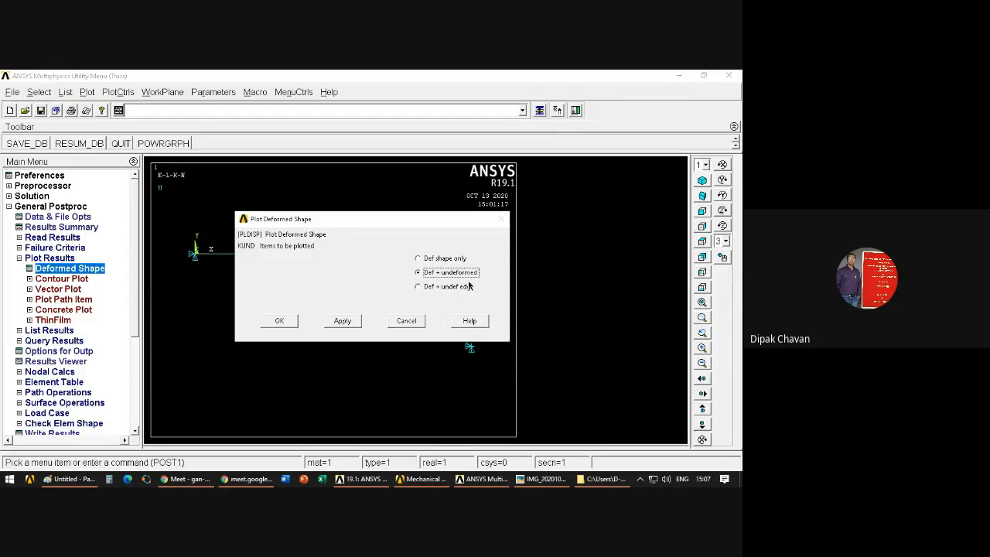
left_click(279, 320)
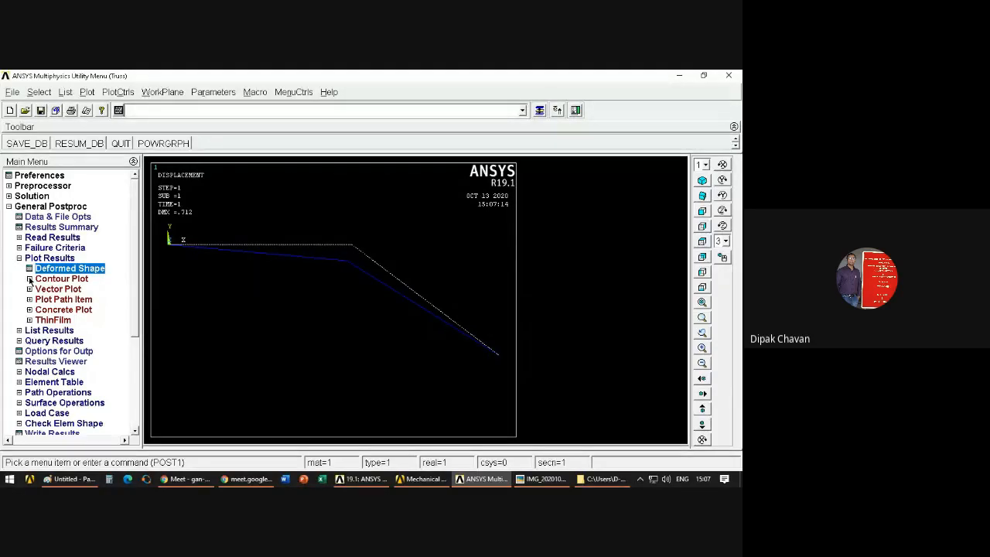
Step: Plot the nodal solution contour of the displacement vector sum from DOF Solution, showing the deformed shape only
left_click(31, 280)
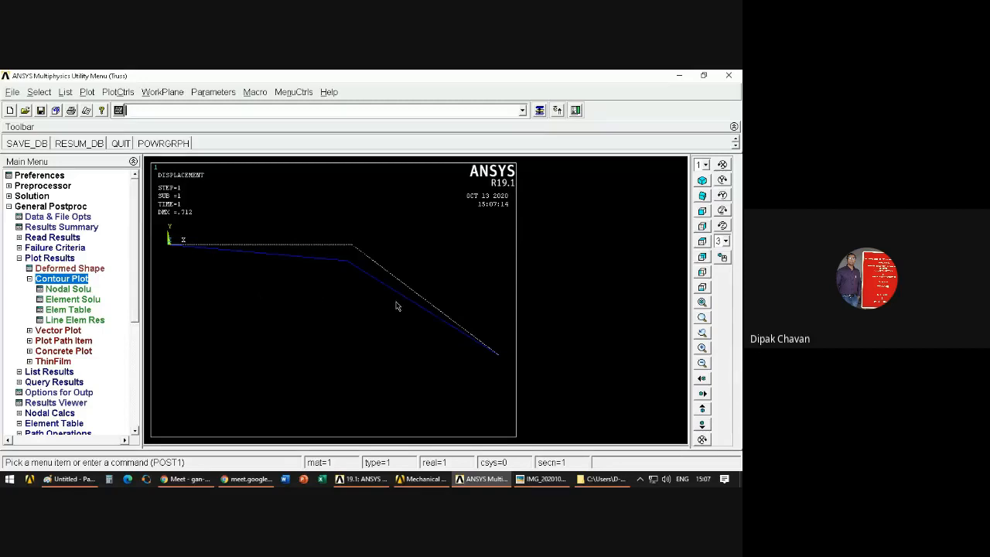
left_click(70, 290)
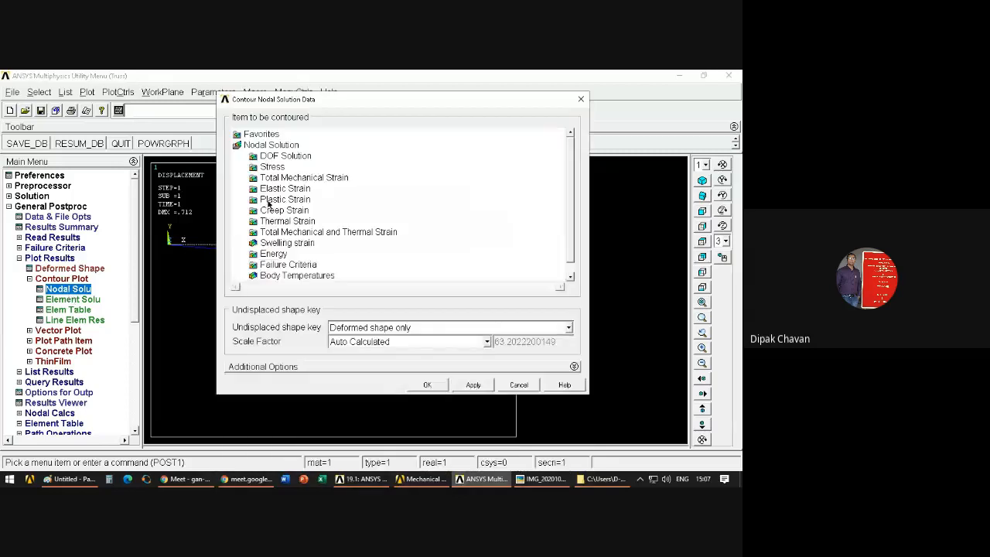
double_click(261, 146)
double_click(268, 149)
double_click(280, 156)
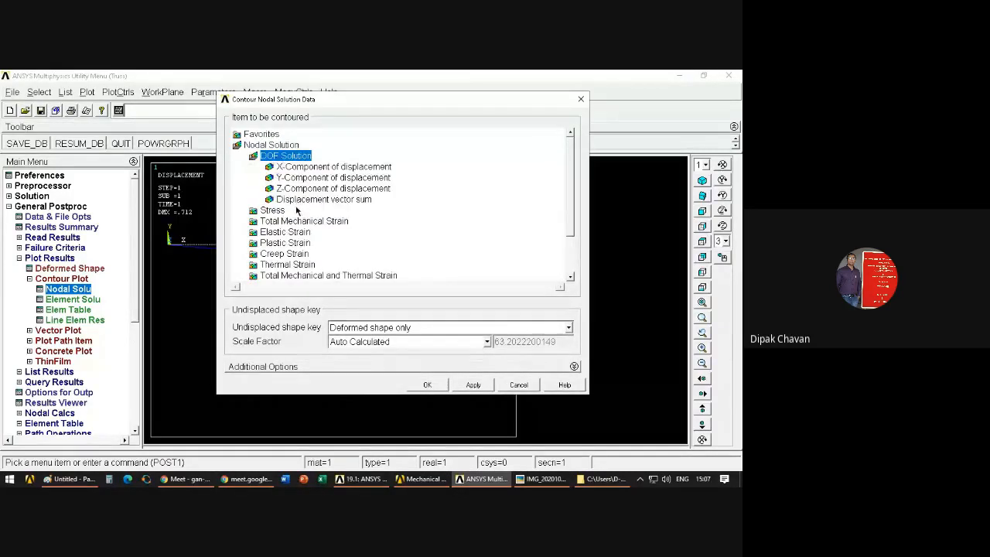
left_click(304, 199)
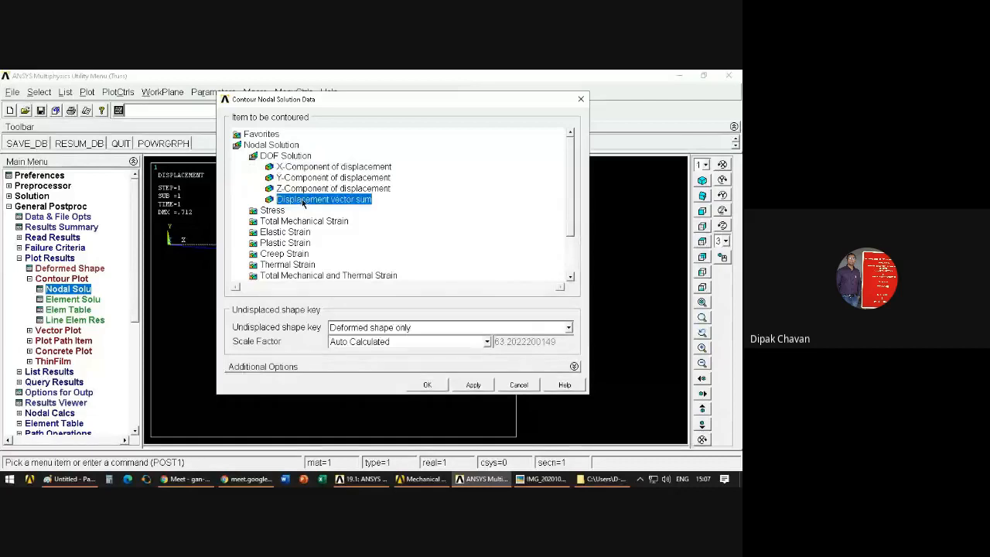
left_click(427, 385)
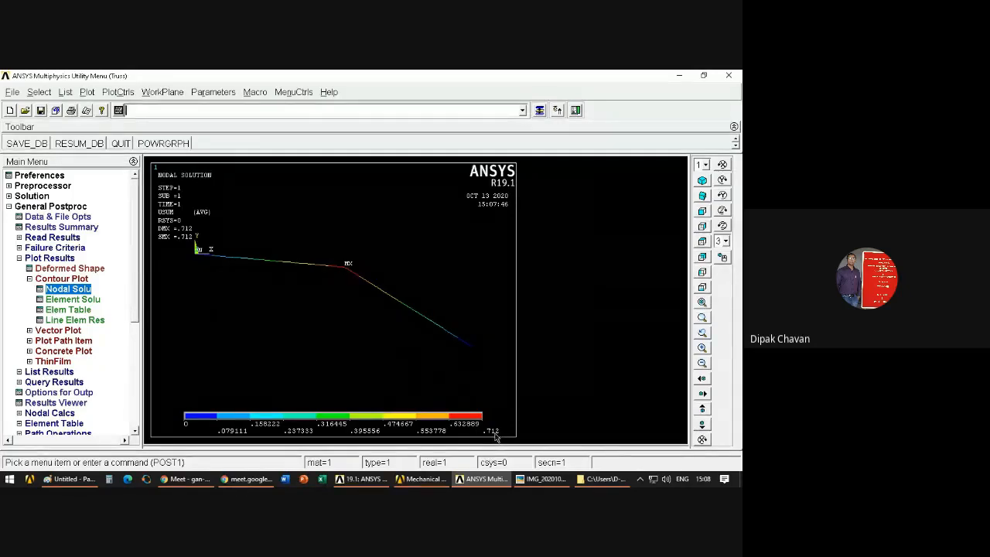
scroll(406, 345, "down", 2)
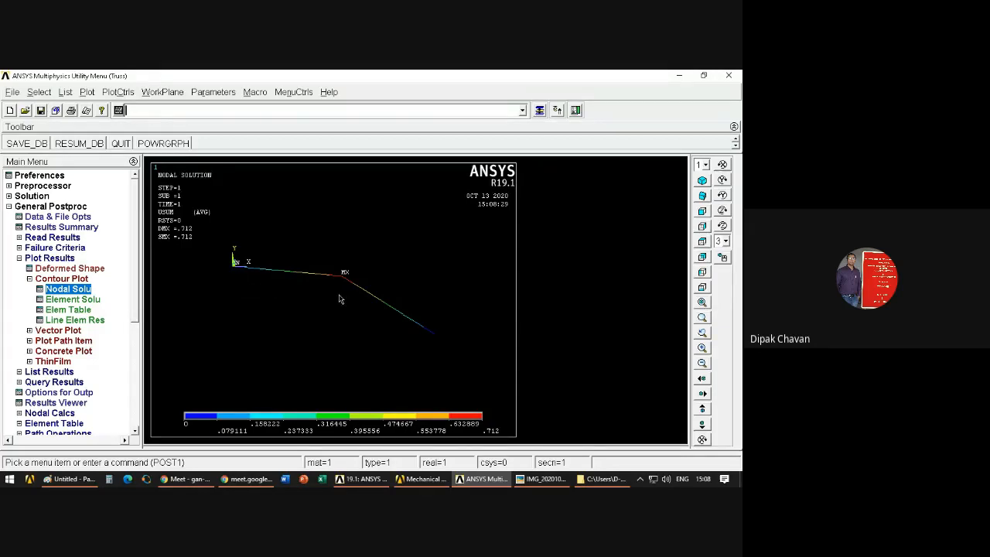
Step: Collapse the Plot Results branch and list the nodal DOF solution for the displacement vector sum
left_click(29, 279)
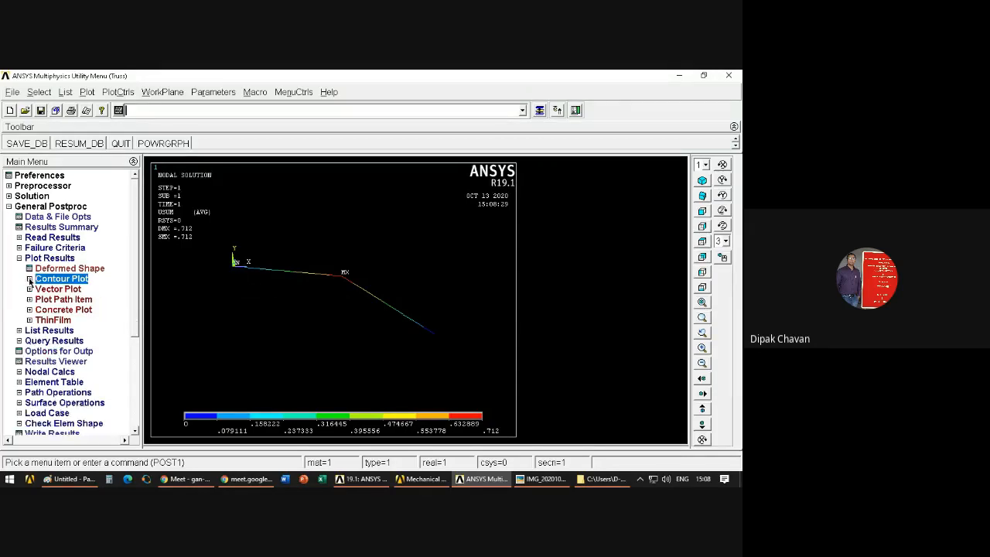
left_click(29, 279)
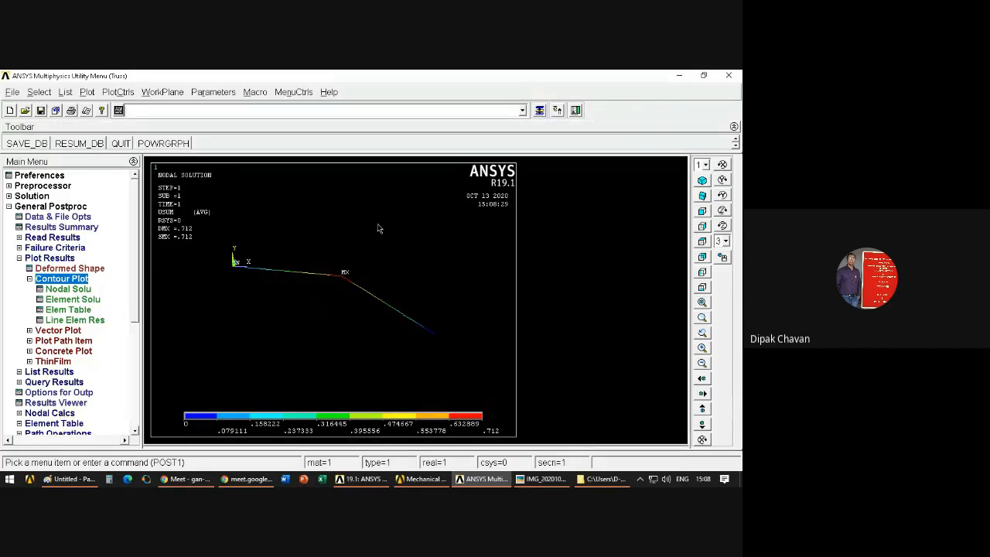
left_click(29, 279)
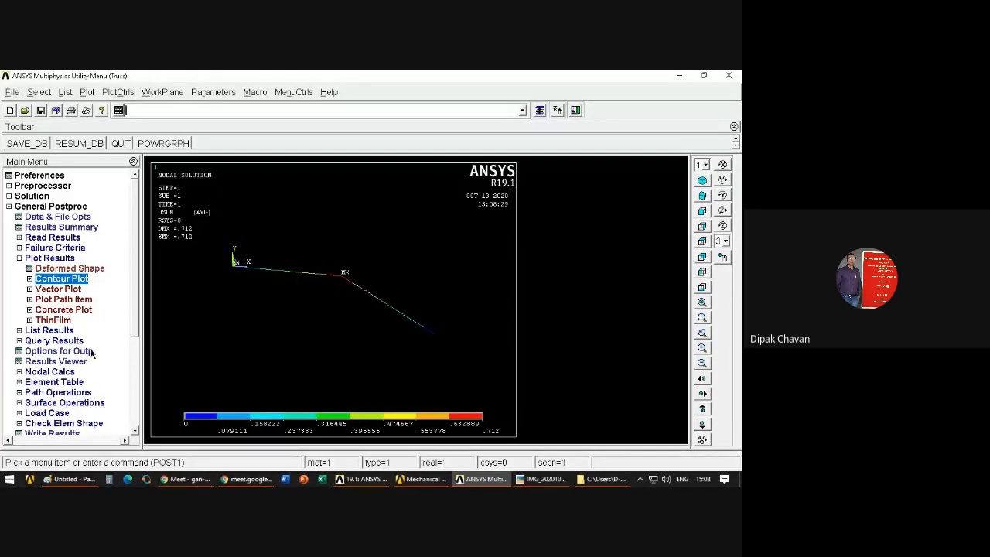
left_click(19, 259)
left_click(19, 268)
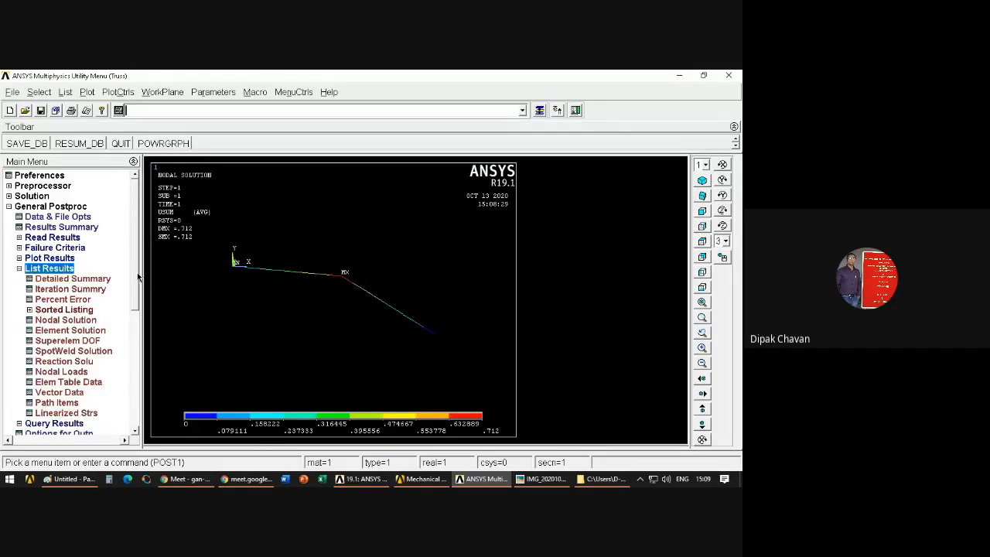
scroll(138, 277, "down", 2)
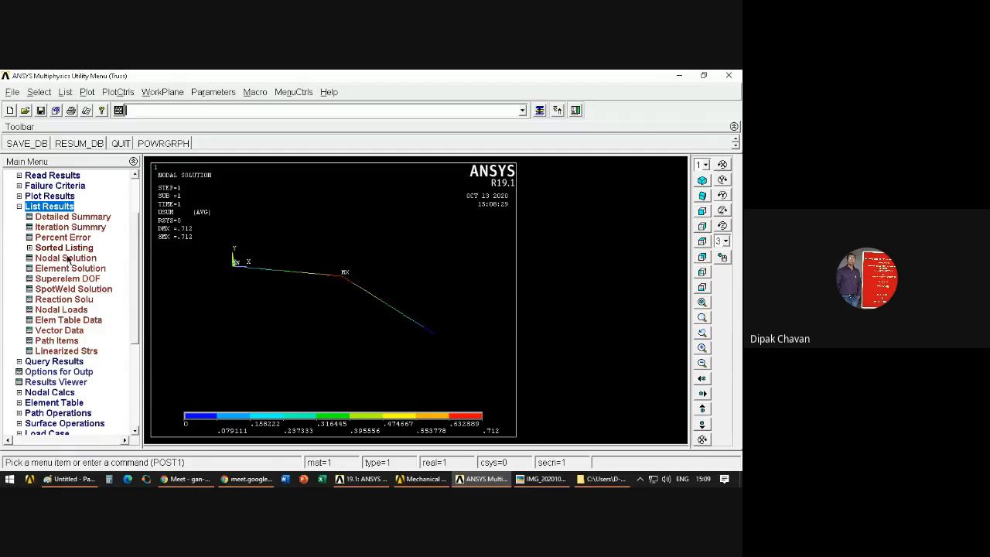
left_click(65, 260)
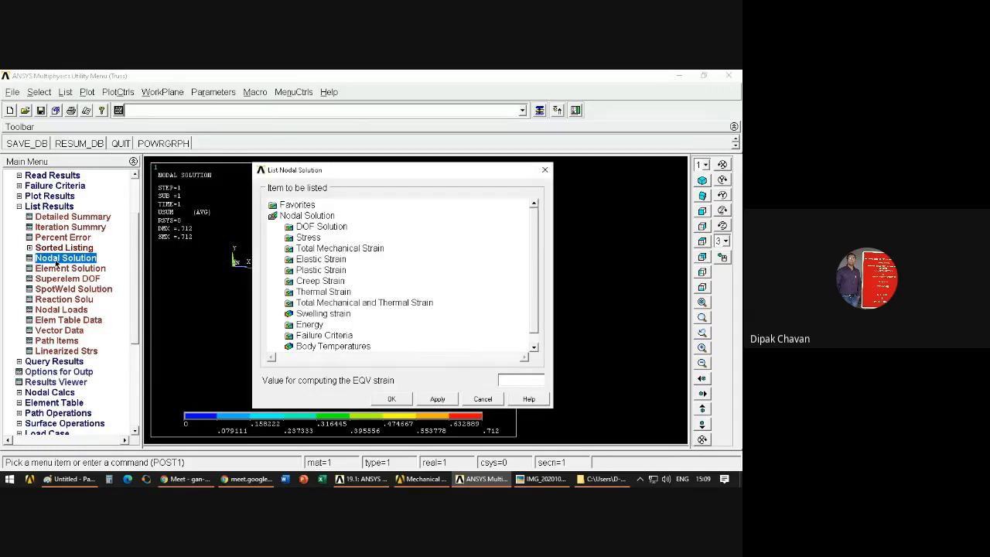
left_click(301, 230)
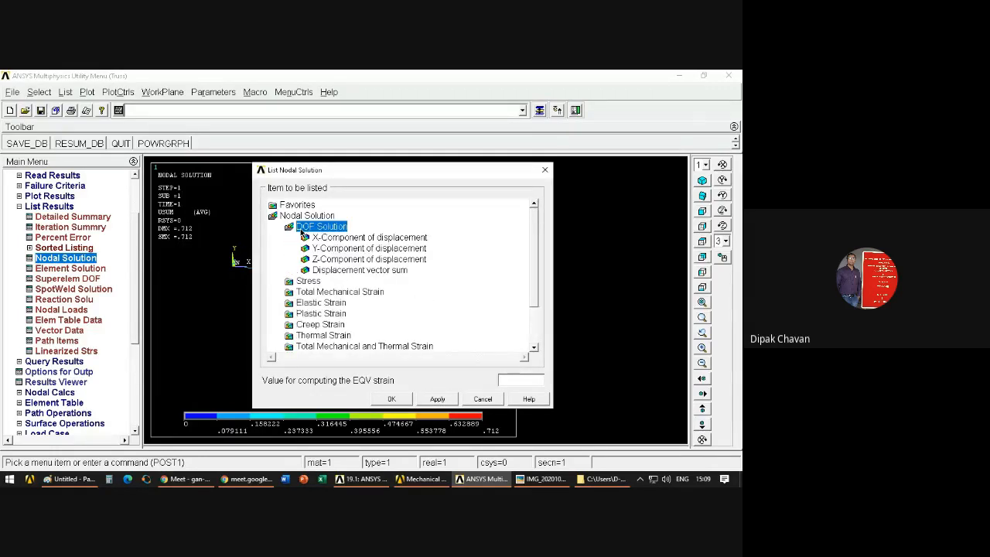
left_click(325, 271)
left_click(391, 398)
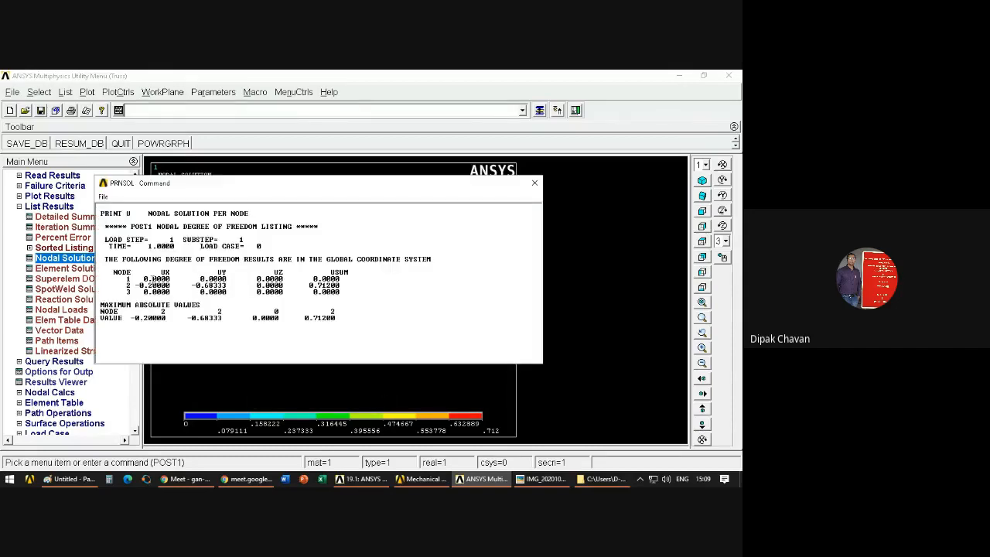
Step: Examine the displacement components of each node in the listing, comparing them with the truss contour plot
left_click_drag(217, 184, 237, 180)
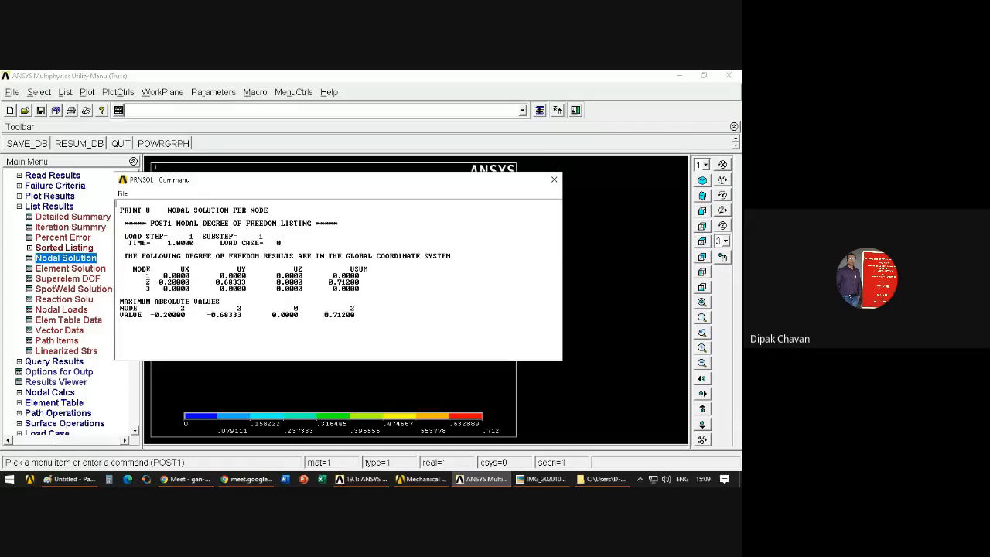
left_click_drag(147, 274, 152, 288)
left_click(140, 278)
left_click_drag(261, 182, 271, 330)
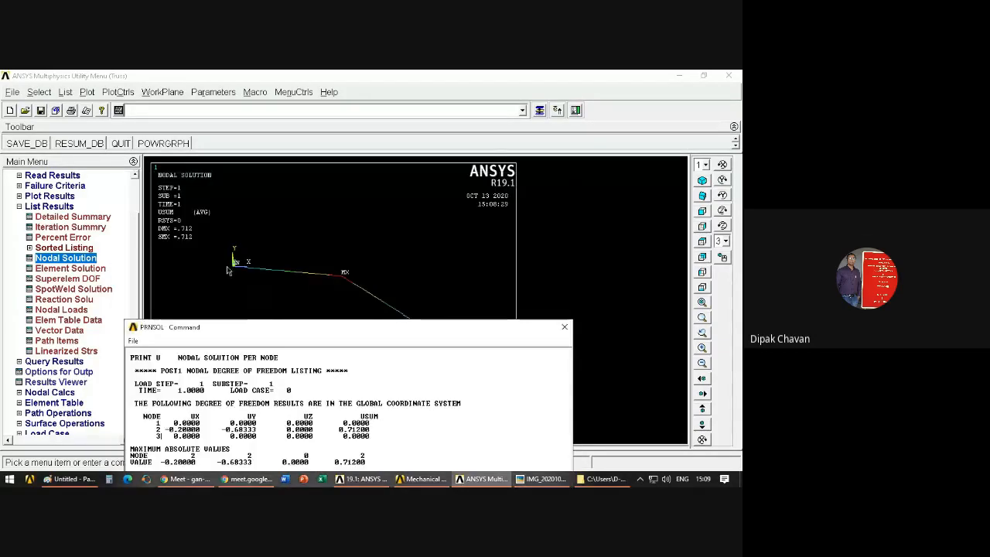
left_click_drag(335, 329, 297, 368)
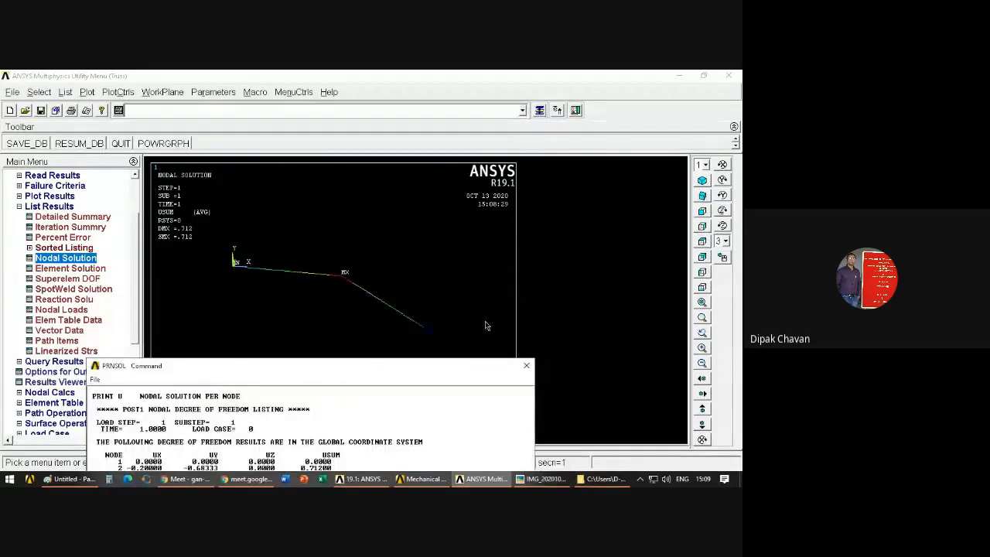
left_click_drag(422, 369, 462, 203)
left_click_drag(153, 294, 392, 312)
left_click(392, 313)
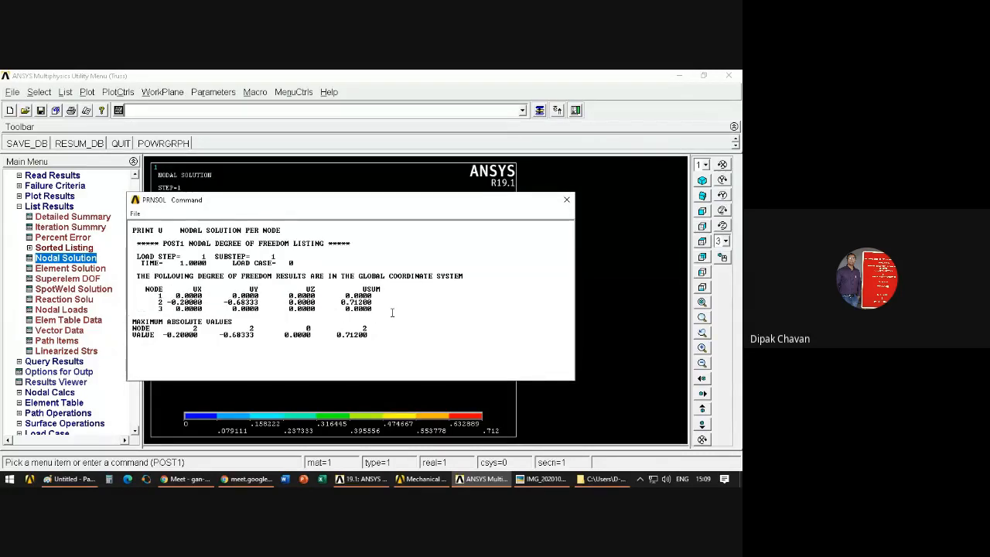
Step: Save the nodal listing as a Lister file named nodal displacements in the Desktop's 2D Truss folder, and close the listing
left_click(134, 214)
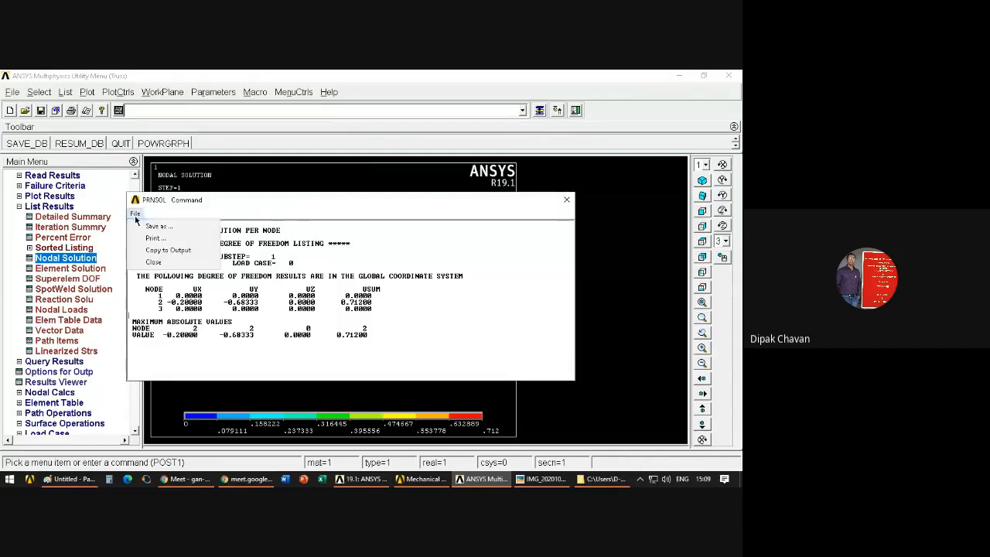
left_click(151, 226)
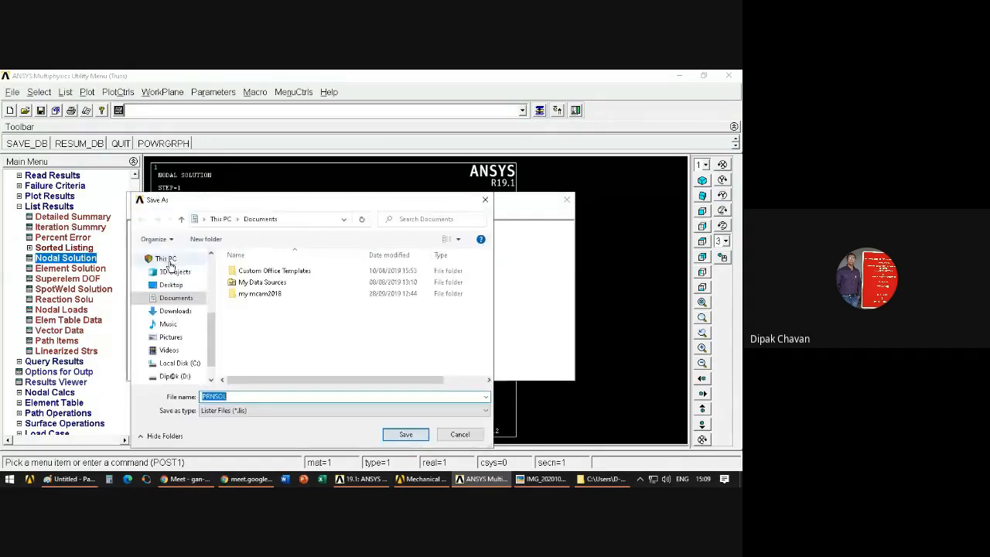
left_click(174, 376)
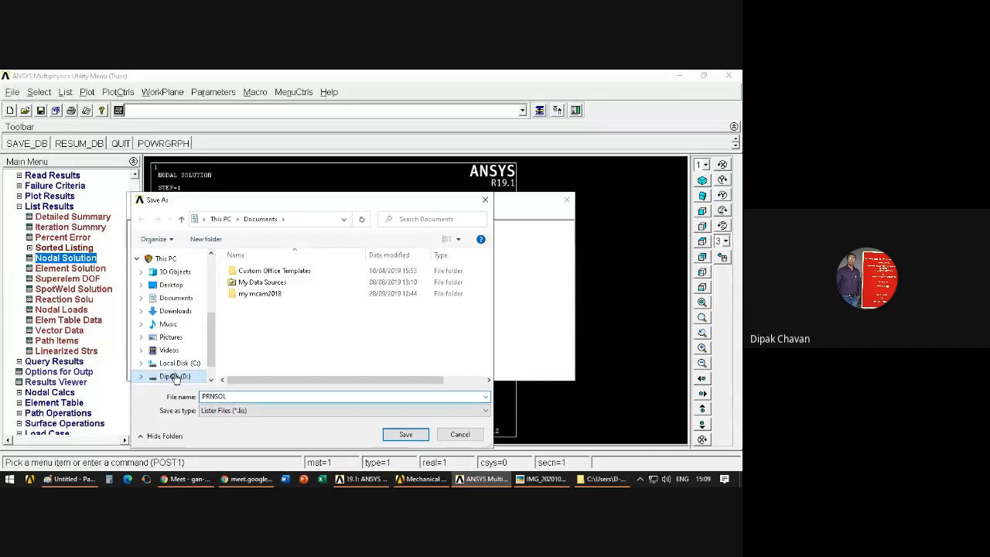
left_click(169, 285)
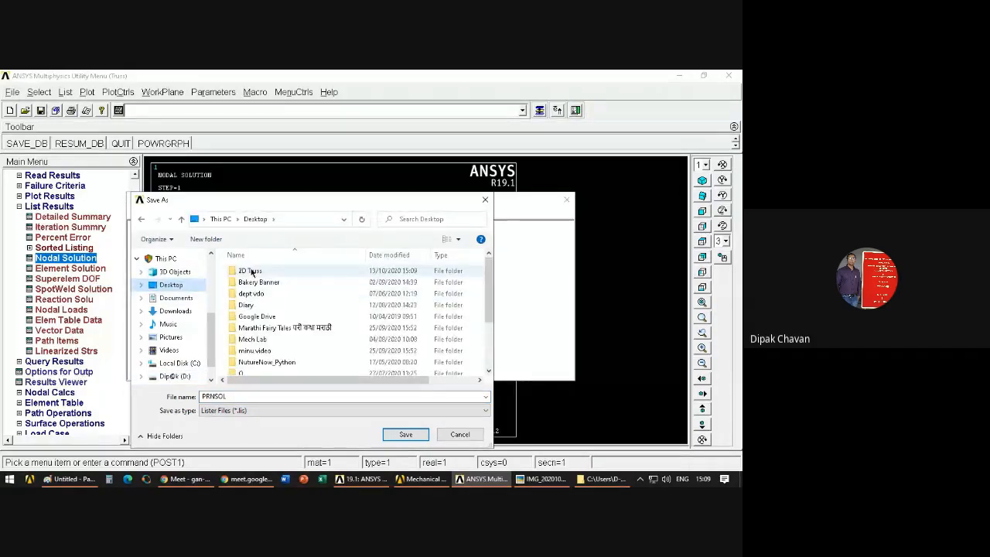
double_click(250, 273)
left_click(243, 395)
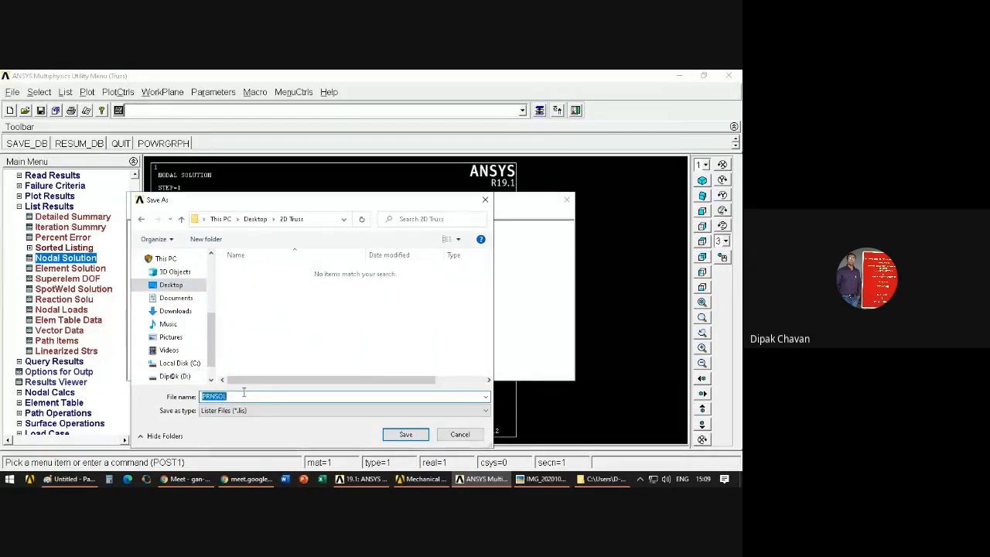
type("nodal displacements")
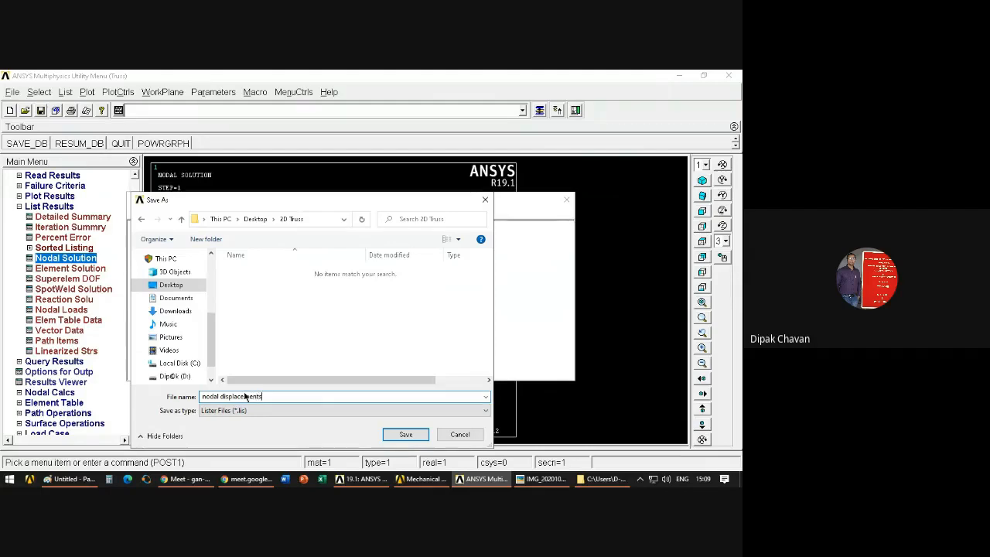
left_click(423, 435)
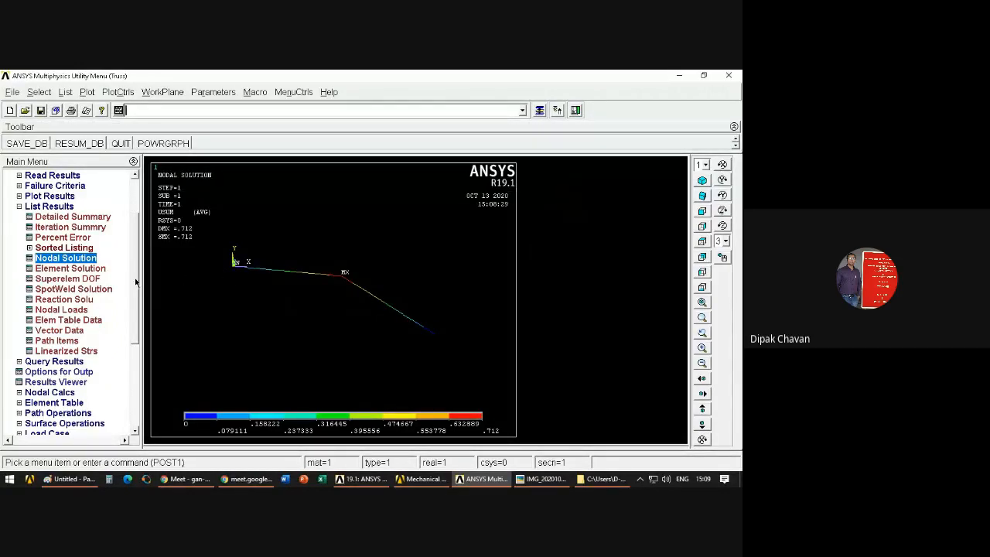
Step: Check the reference image's problem statement for the bar stresses it asks for, then return to ANSYS
left_click_drag(136, 281, 137, 314)
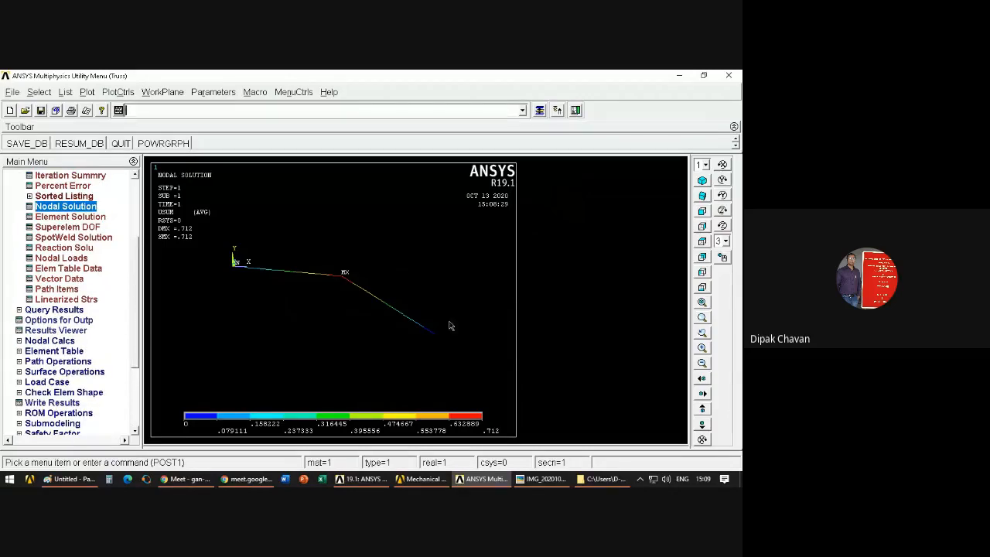
left_click(546, 480)
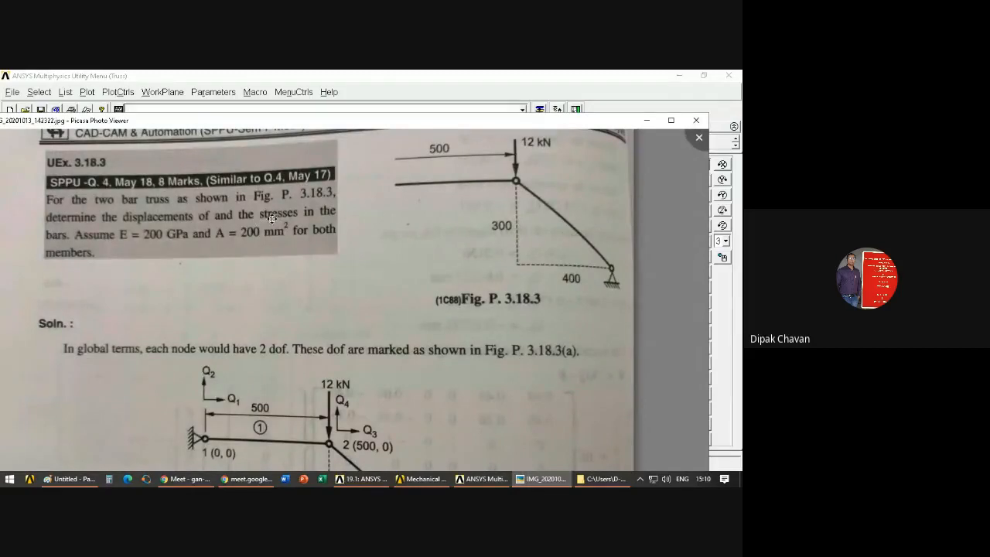
left_click(648, 121)
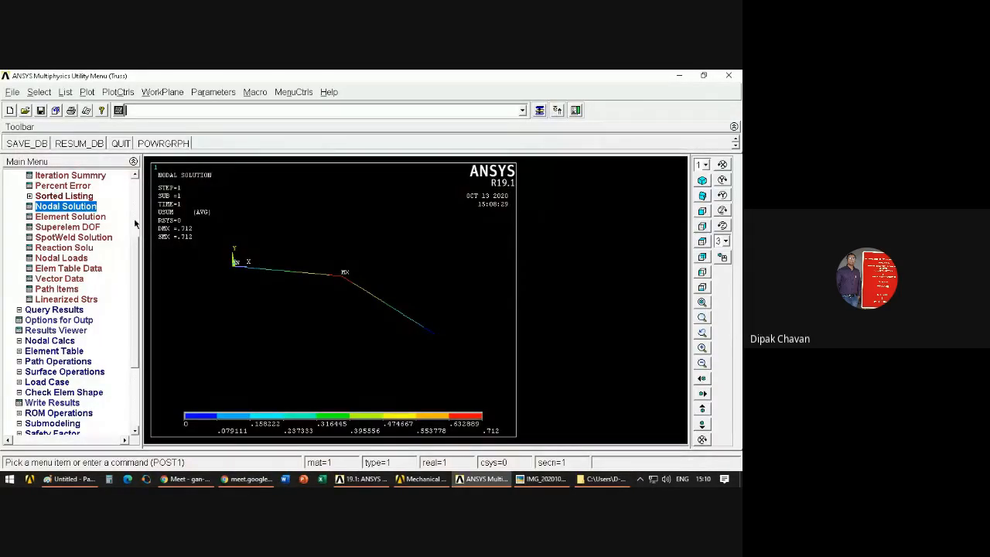
Step: Collapse the List Results branch and expand Element Table in General Postproc
scroll(137, 223, "up", 3)
left_click(21, 268)
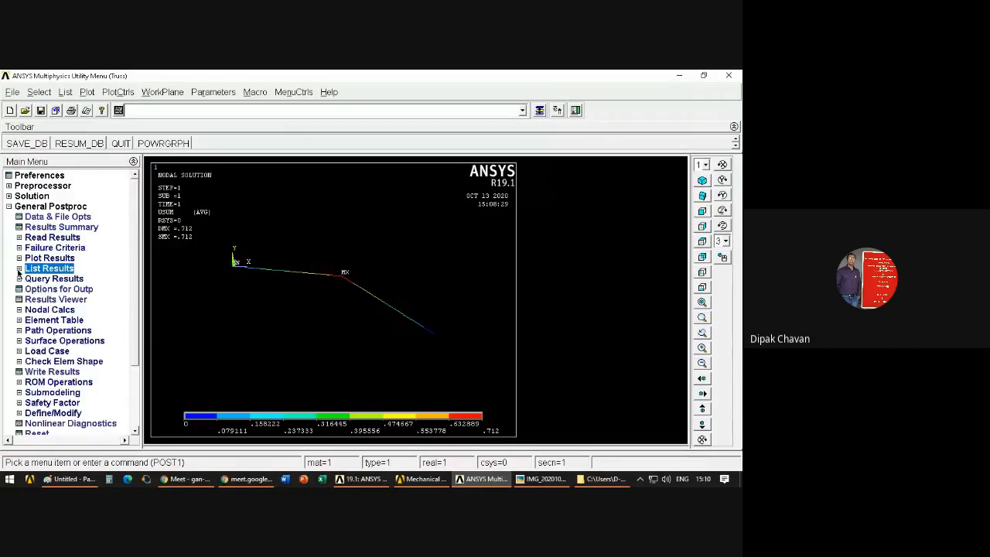
left_click(19, 321)
scroll(132, 284, "down", 2)
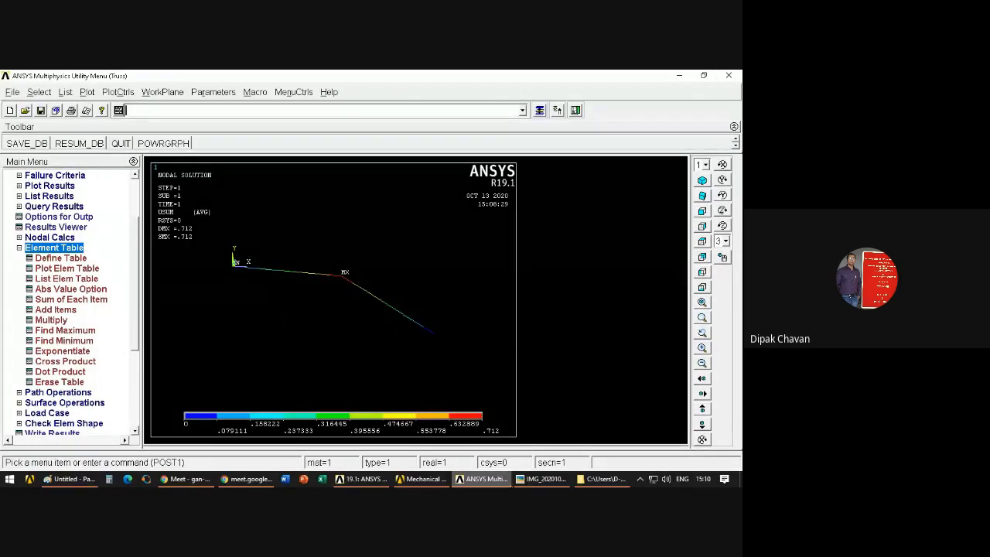
Step: Switch to the Google Meet windows to check on the meeting, then return to ANSYS
left_click(203, 480)
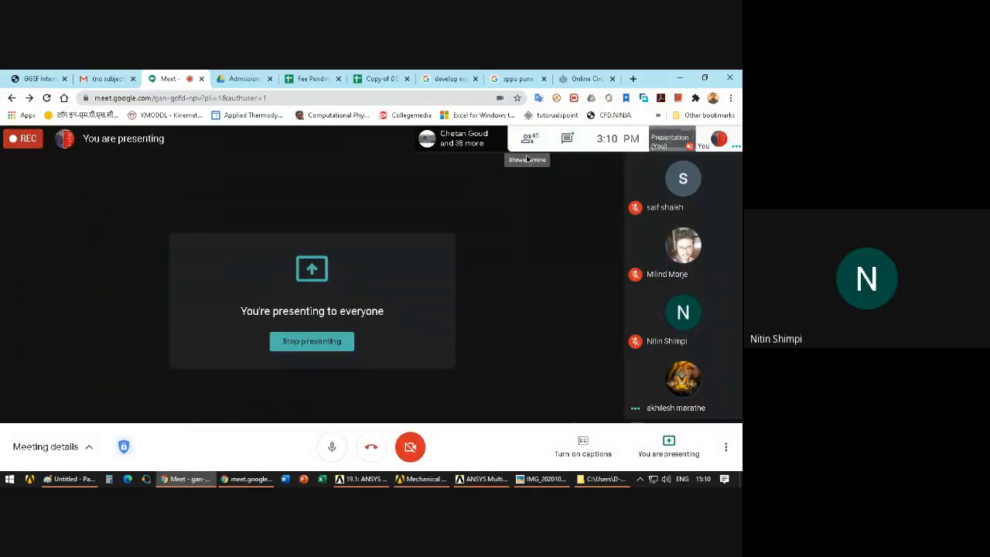
left_click(246, 479)
left_click(465, 454)
left_click(481, 478)
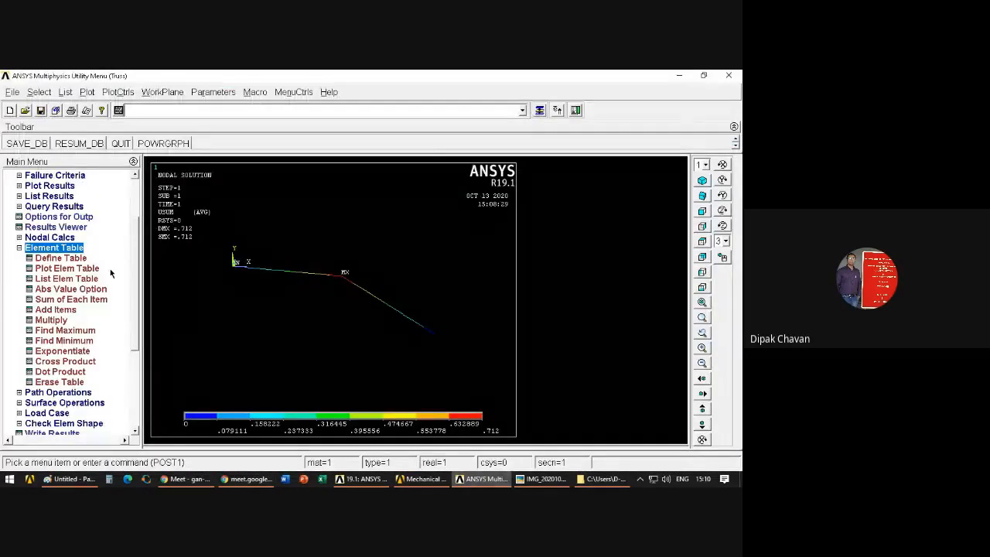
Step: Start an additional element table item labelled stress and set its results data item to By sequence num, LS
left_click(60, 257)
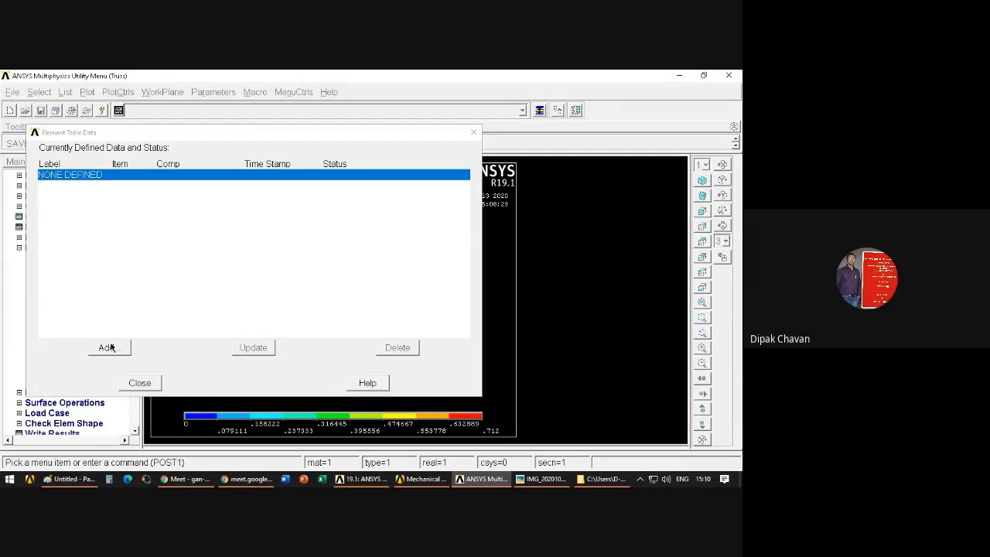
left_click(108, 348)
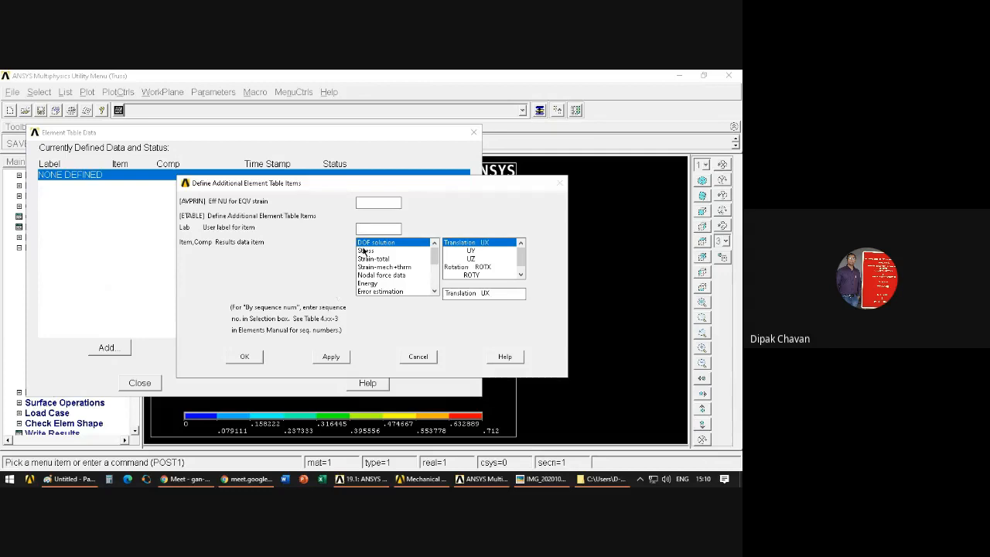
type("ress")
left_click(366, 252)
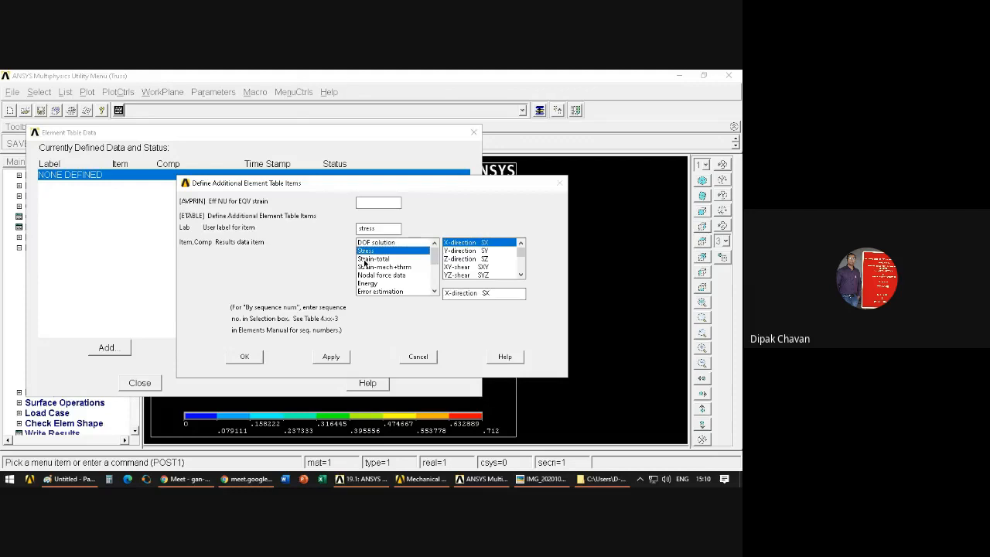
left_click_drag(521, 253, 524, 269)
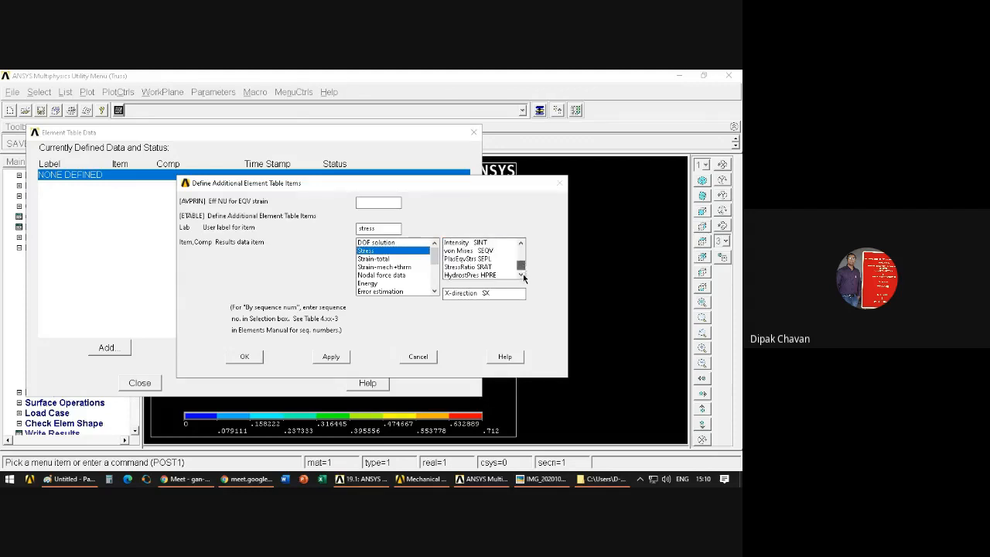
left_click_drag(435, 255, 437, 285)
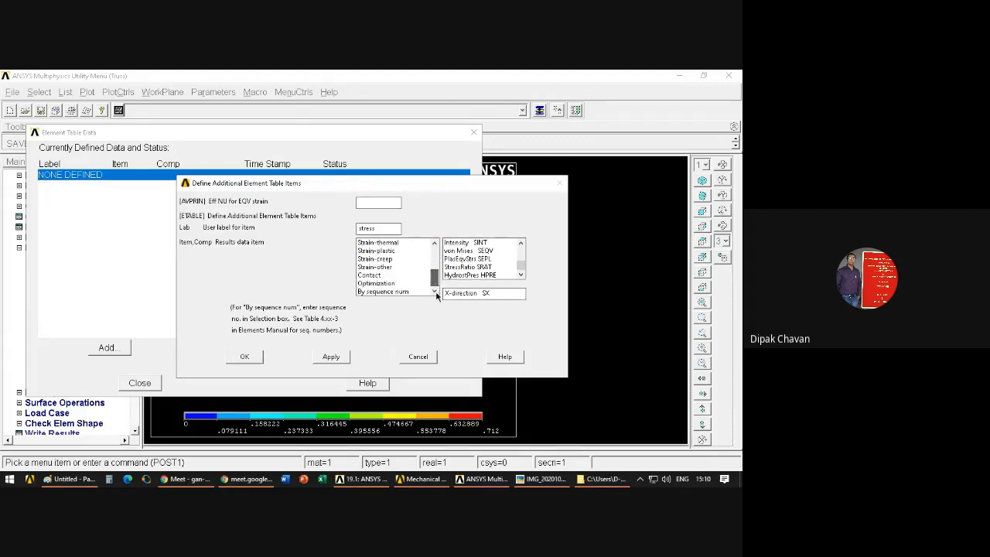
left_click(382, 292)
mouse_move(522, 257)
left_mouse_down()
mouse_move(523, 278)
mouse_move(527, 252)
left_mouse_up()
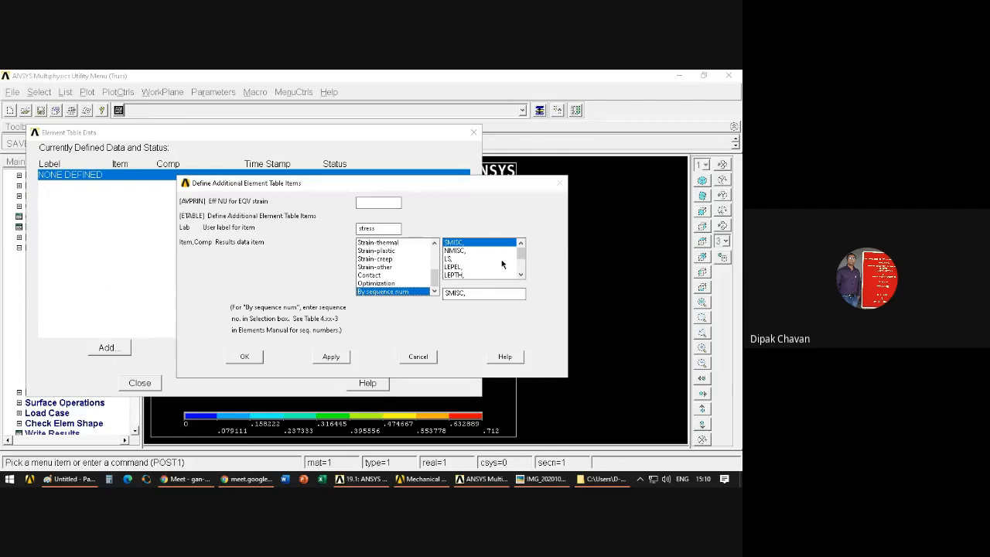
left_click(450, 258)
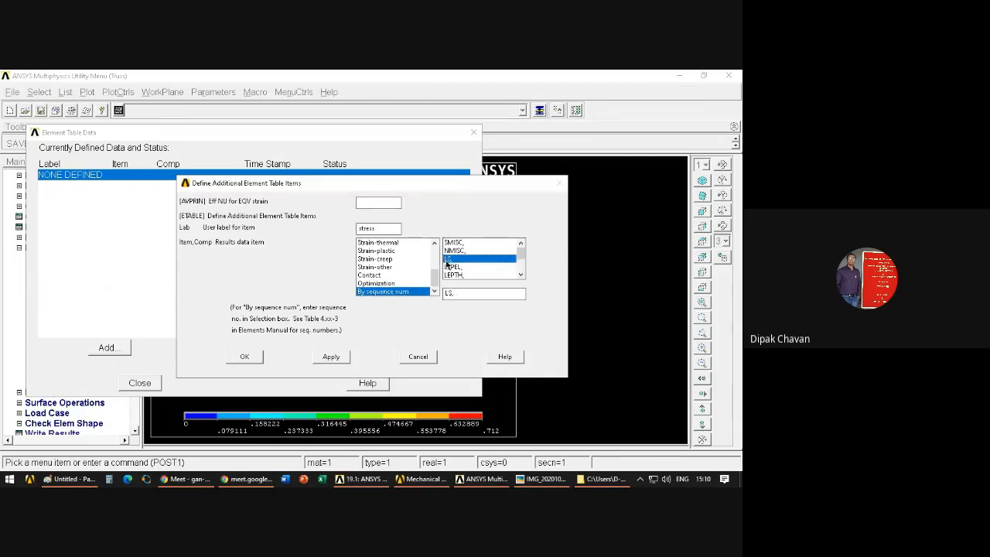
Step: Relabel the item ggs, complete its component as LS, 1, and add it to the element table, closing the table data
left_click_drag(385, 230, 354, 230)
type("ggs")
double_click(384, 229)
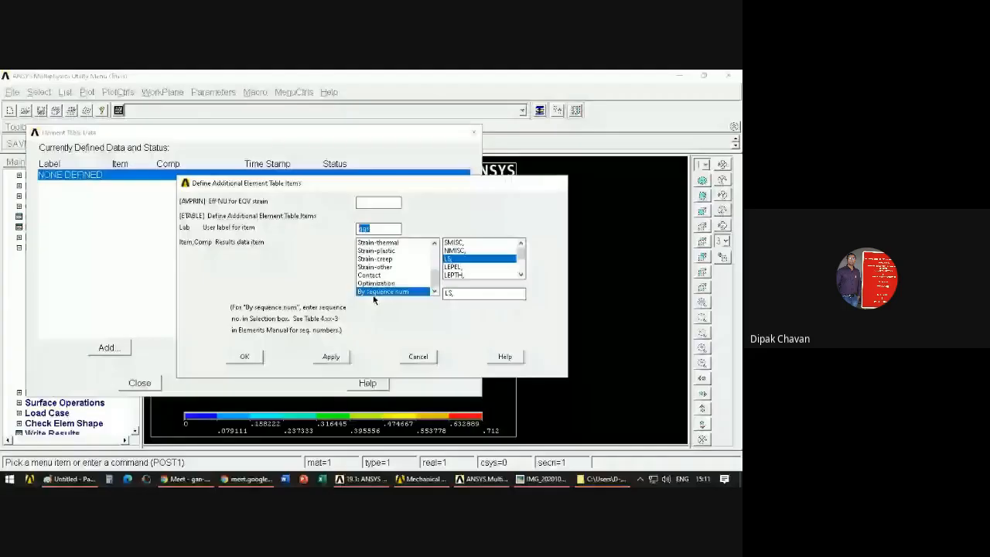
left_click(458, 294)
type("1")
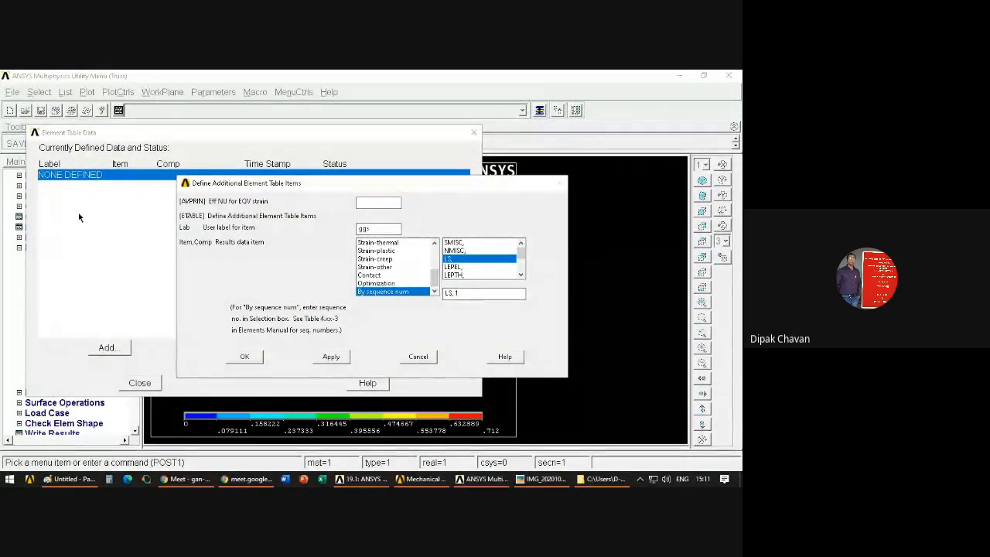
left_click(252, 357)
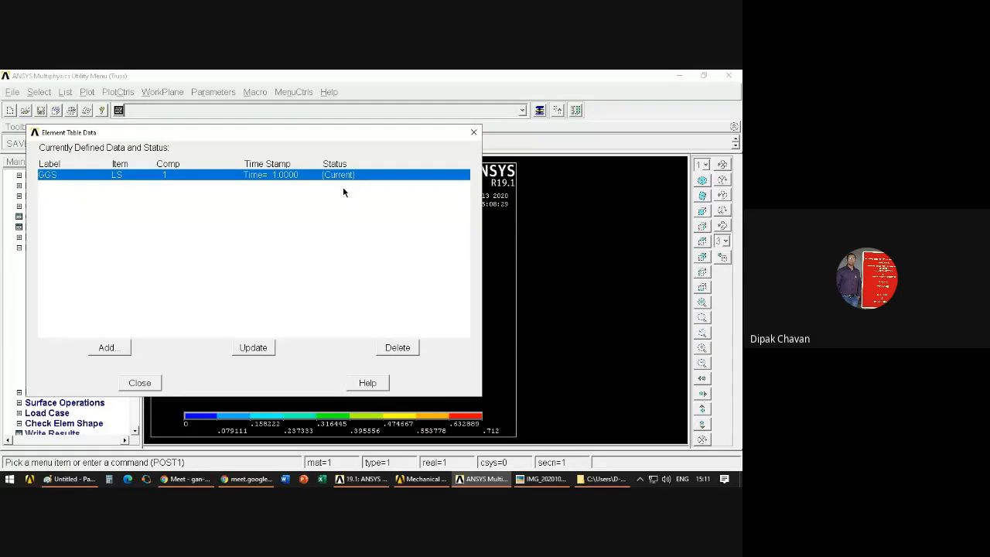
left_click(139, 383)
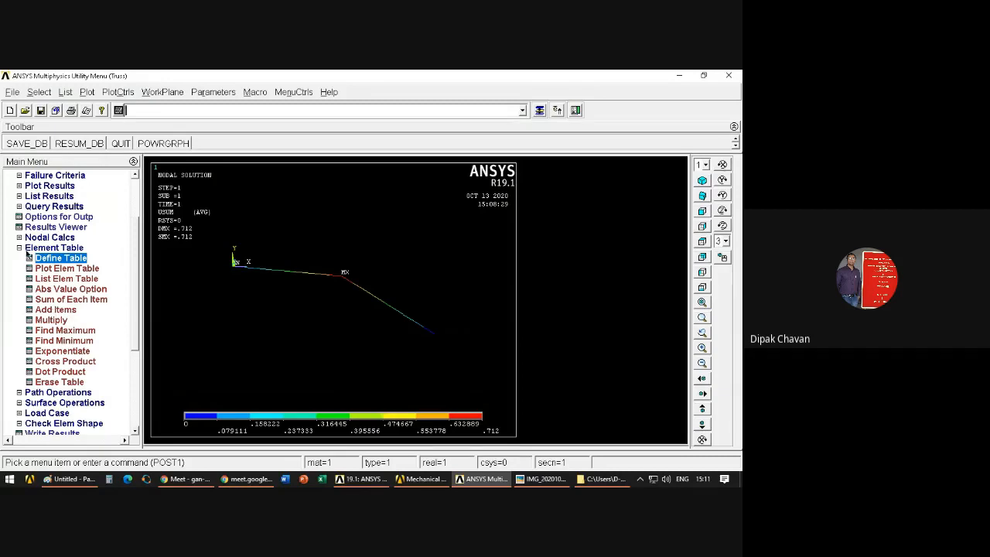
Step: Plot the GGS element table item as a contour on the truss without averaging at common nodes
left_click(54, 271)
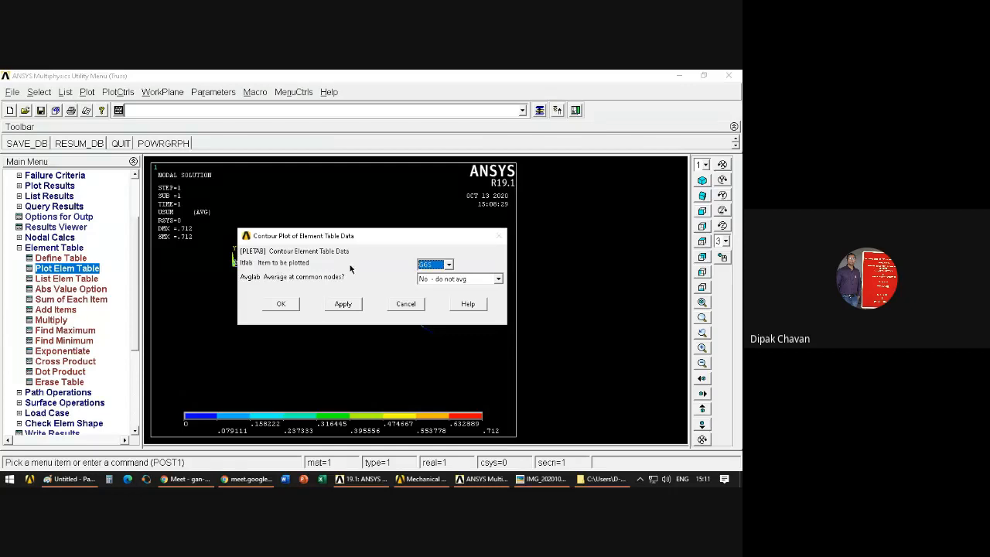
left_click(448, 265)
left_click(437, 274)
left_click(269, 304)
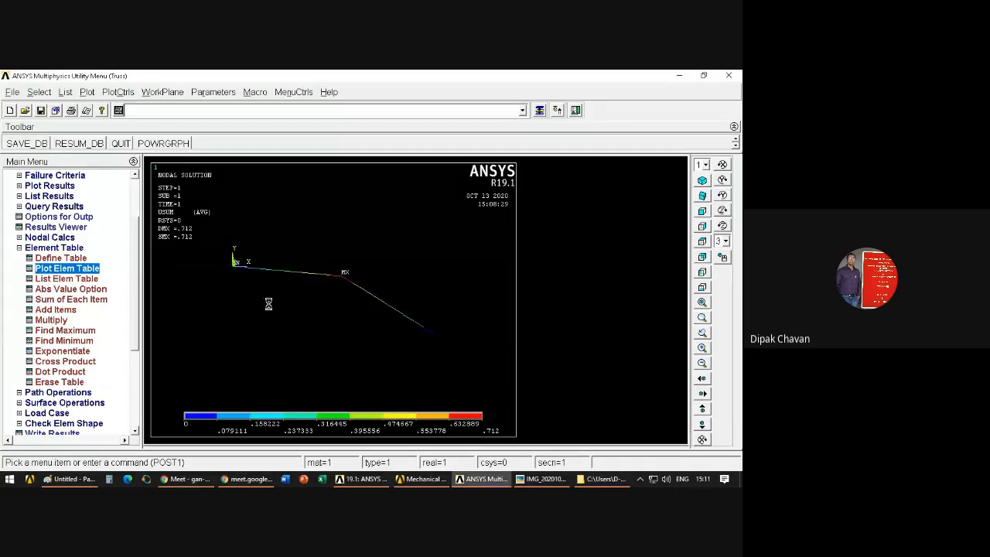
left_click(20, 247)
left_click(19, 196)
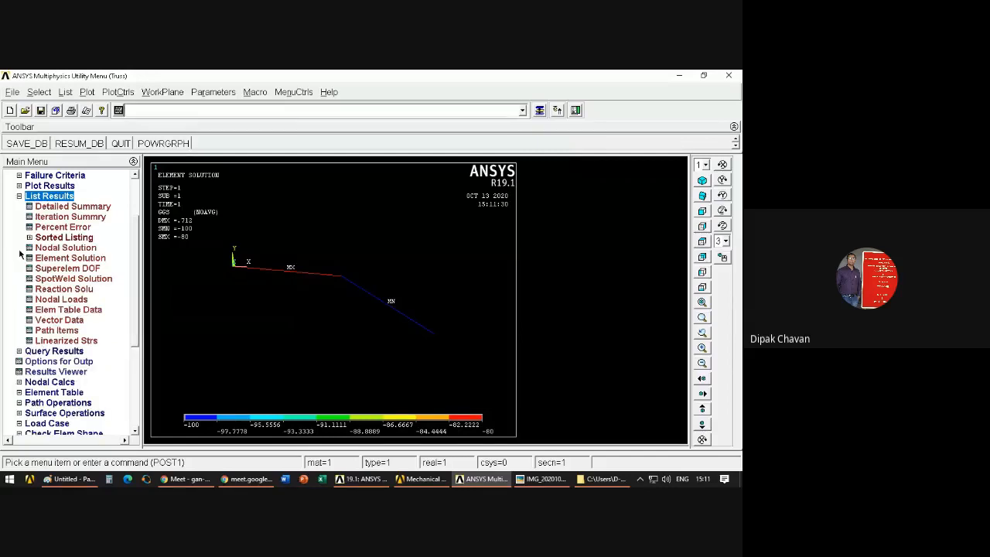
left_click(76, 310)
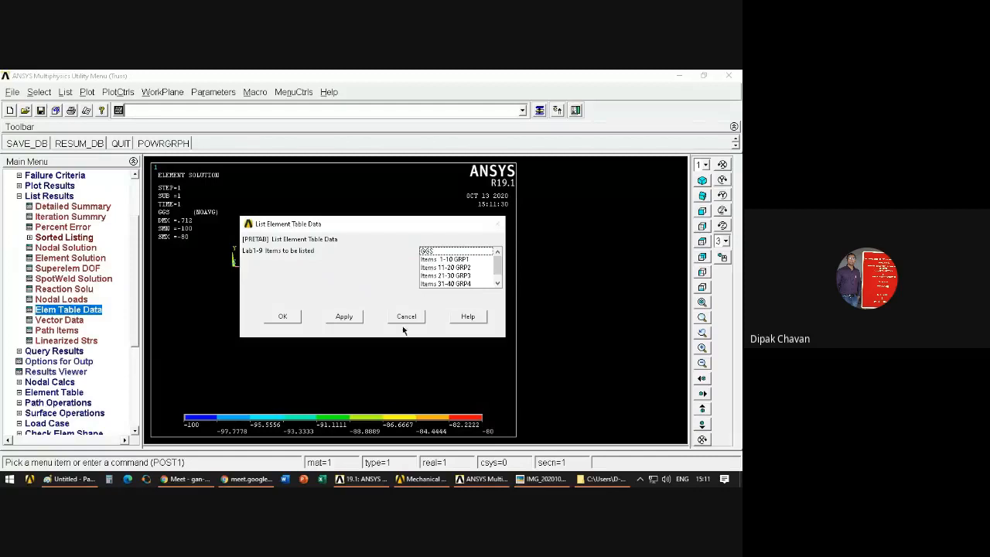
left_click(407, 317)
double_click(26, 197)
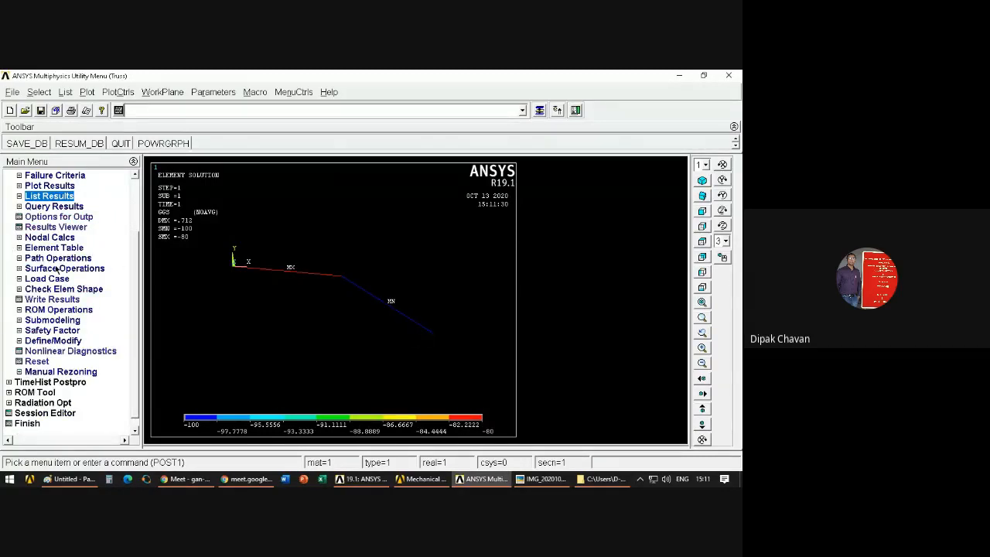
Step: Review the currently defined element table data and close it
left_click(19, 249)
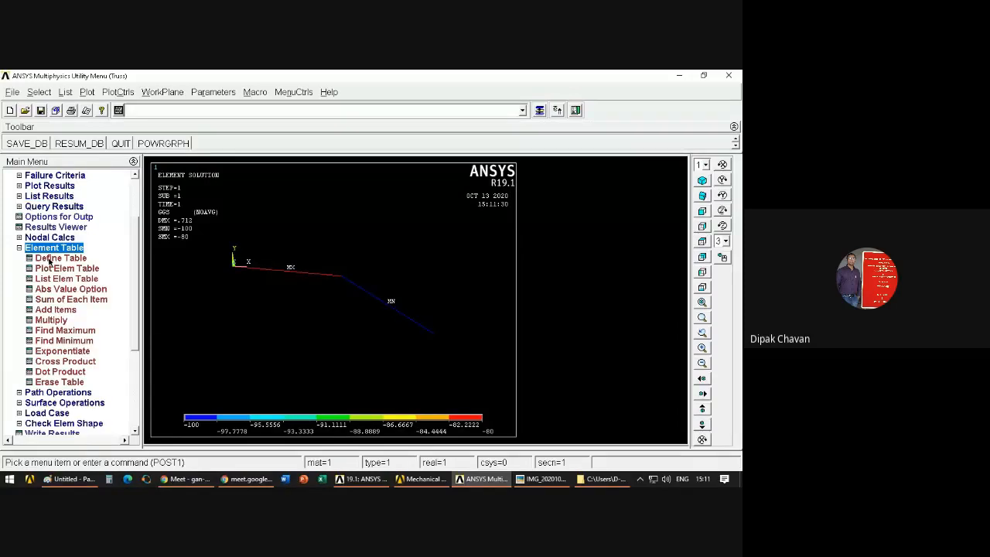
left_click(51, 259)
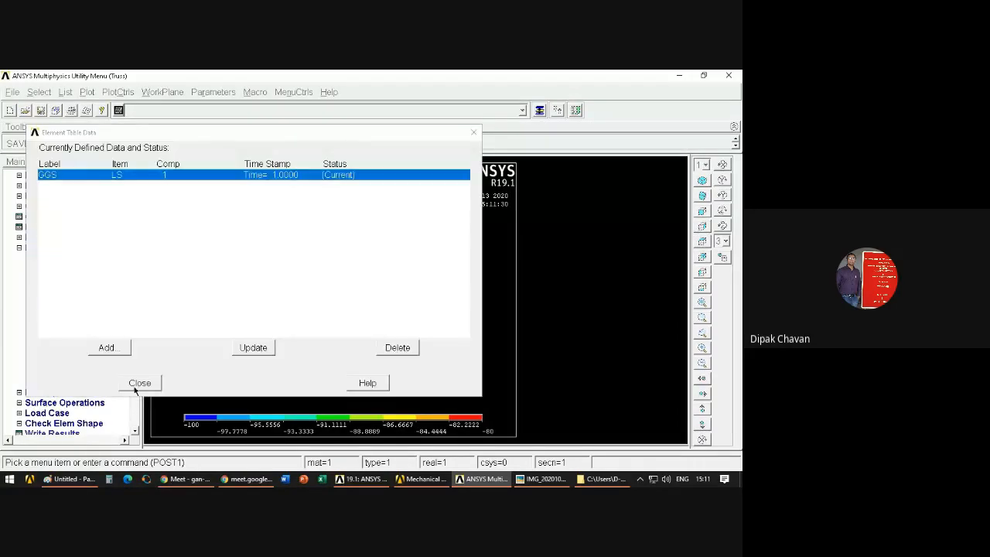
left_click(134, 382)
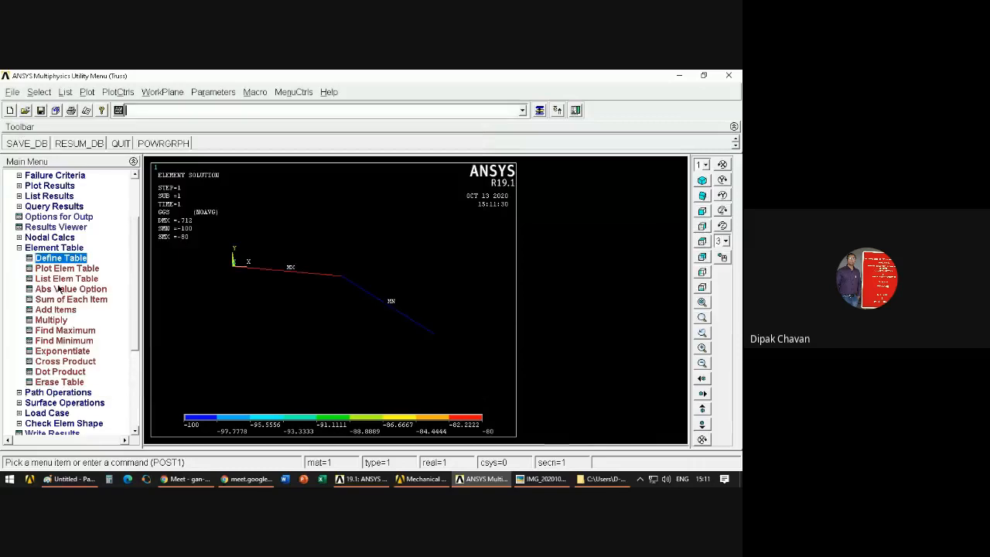
Step: List the element table data for the GGS item through List Results
left_click(20, 248)
left_click(20, 197)
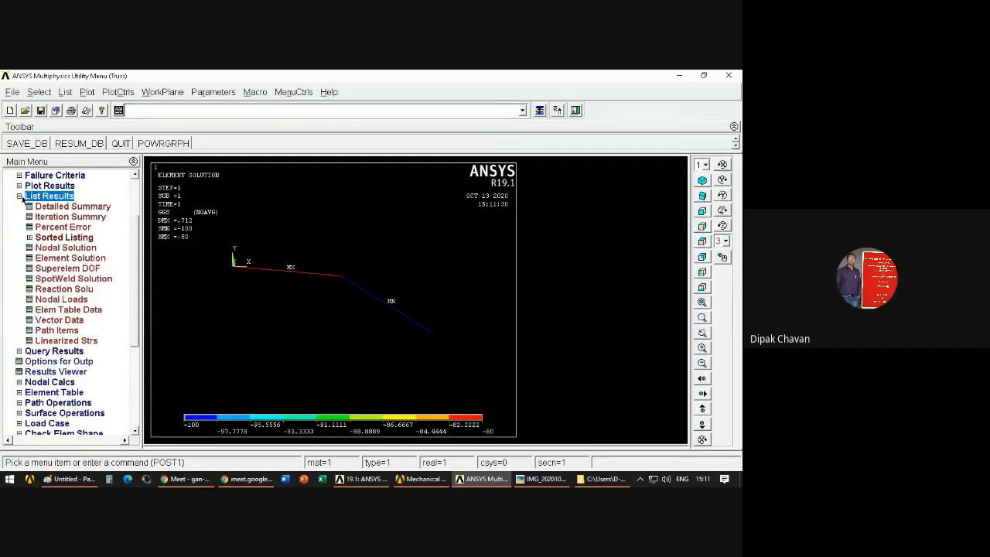
left_click(56, 310)
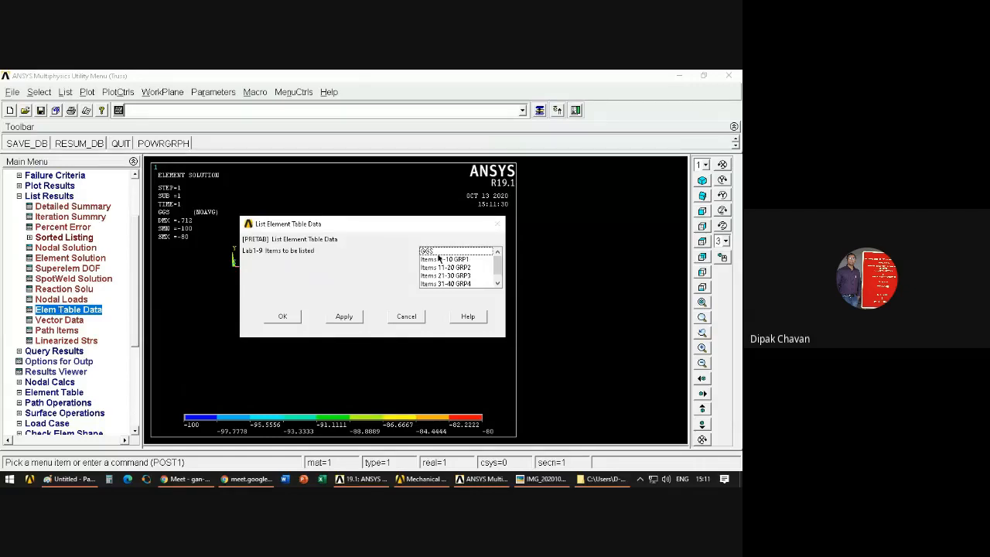
left_click(435, 254)
left_click(283, 316)
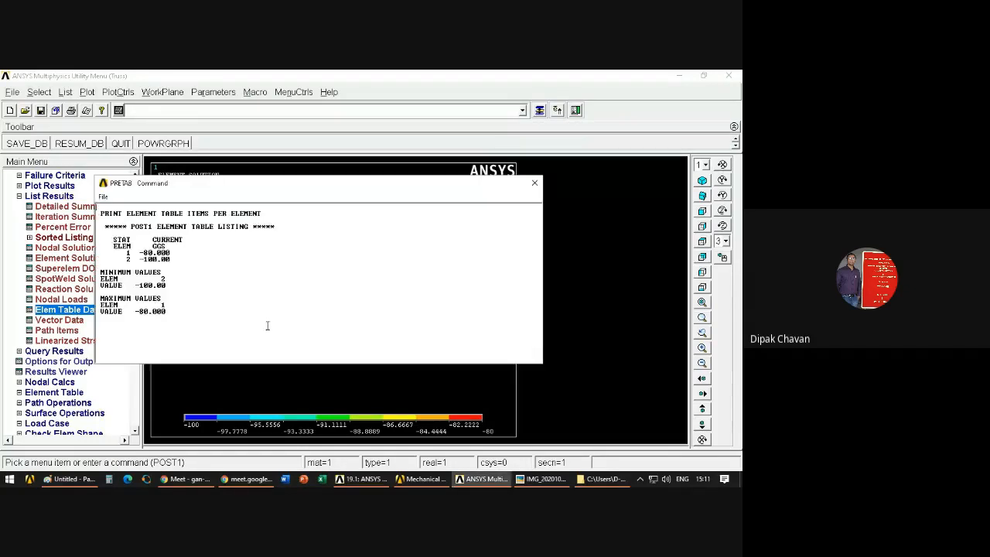
Step: Examine the GGS values for both elements in the listing, moving its window to compare them with the contour plot
left_click_drag(114, 241, 167, 316)
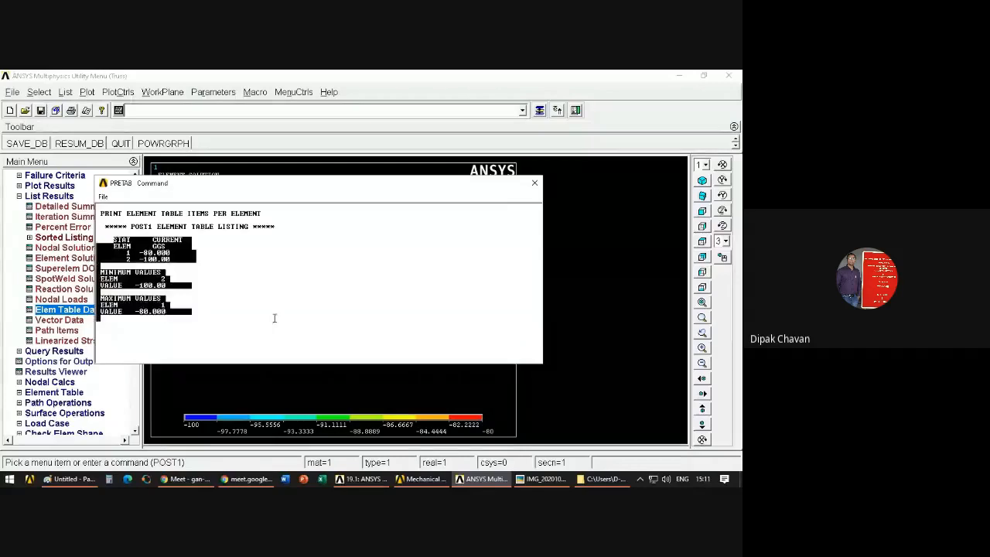
left_click(276, 316)
left_click_drag(230, 187, 380, 259)
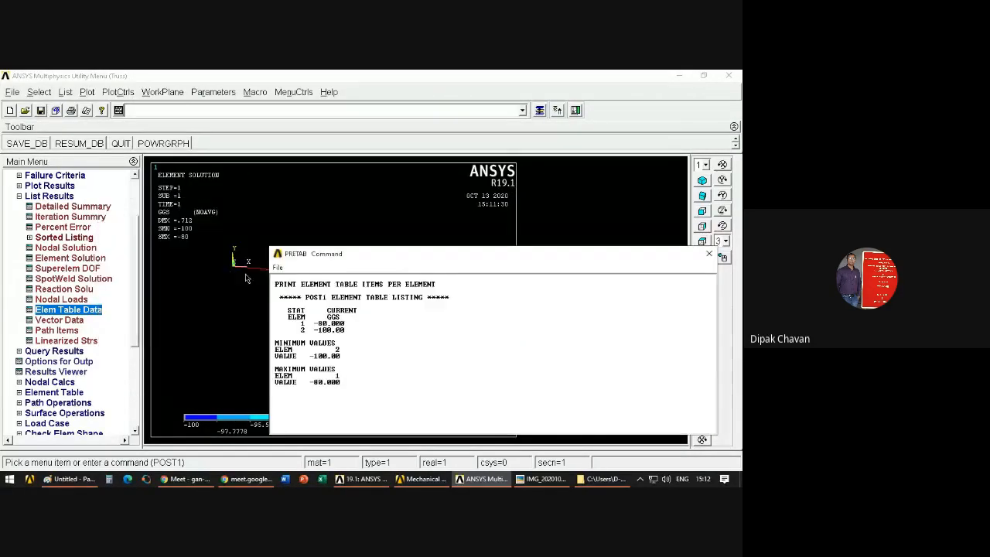
left_click_drag(300, 318, 347, 324)
left_click(366, 332)
left_click_drag(347, 256, 304, 361)
left_click_drag(377, 360, 352, 212)
left_click_drag(306, 285, 225, 282)
left_click(361, 310)
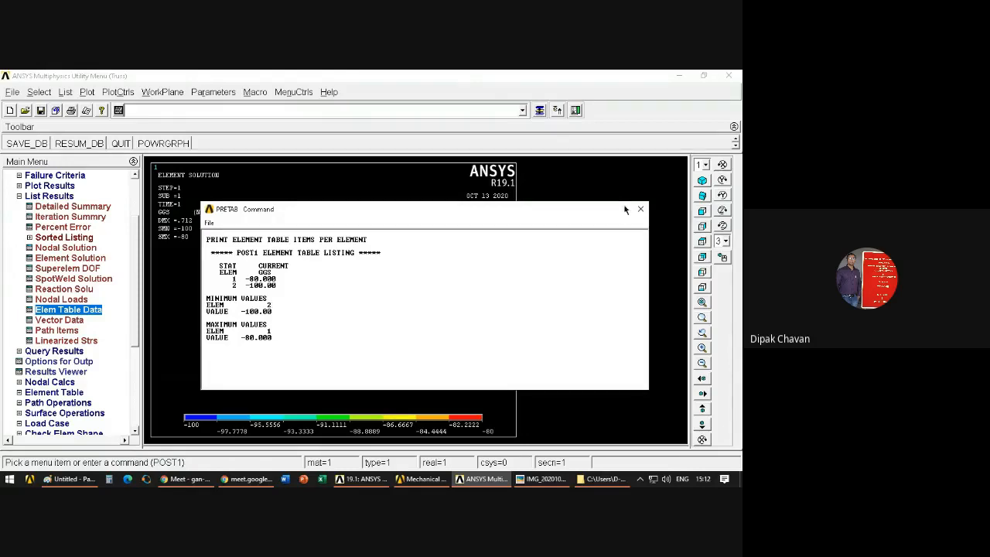
Step: Save the element table listing under a new name as a Lister file in the Desktop's 2D Truss folder, and close the listing
left_click(209, 223)
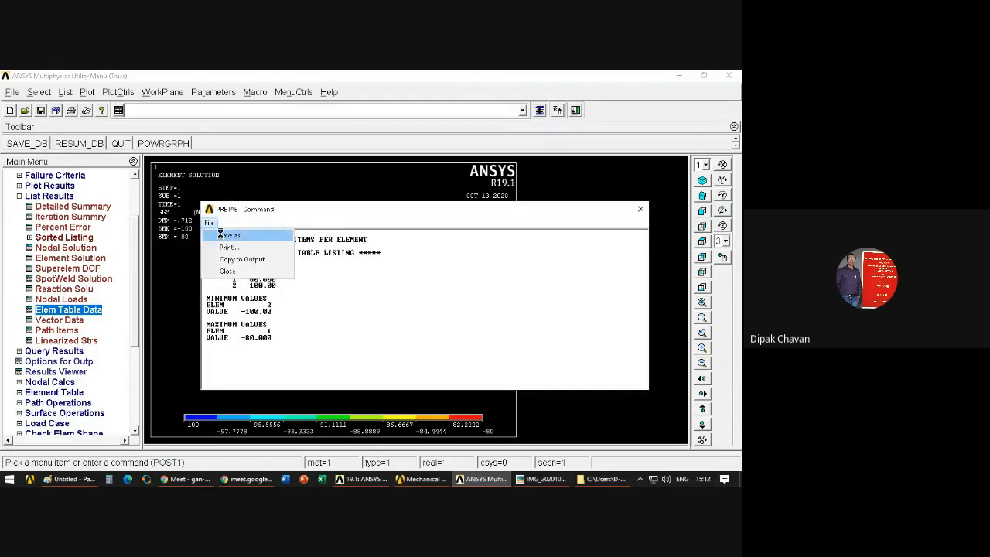
left_click(223, 234)
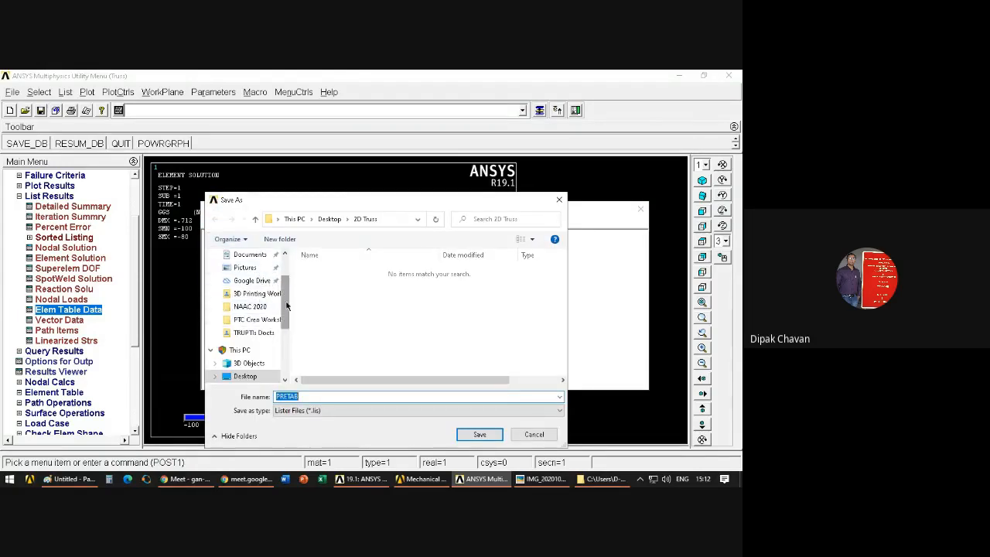
scroll(287, 286, "up", 1)
left_click(245, 276)
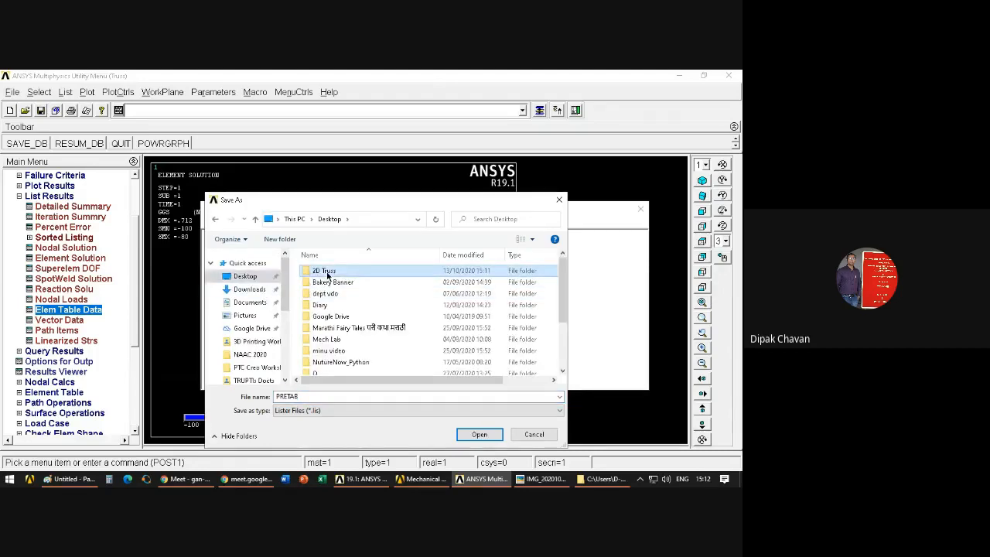
double_click(314, 272)
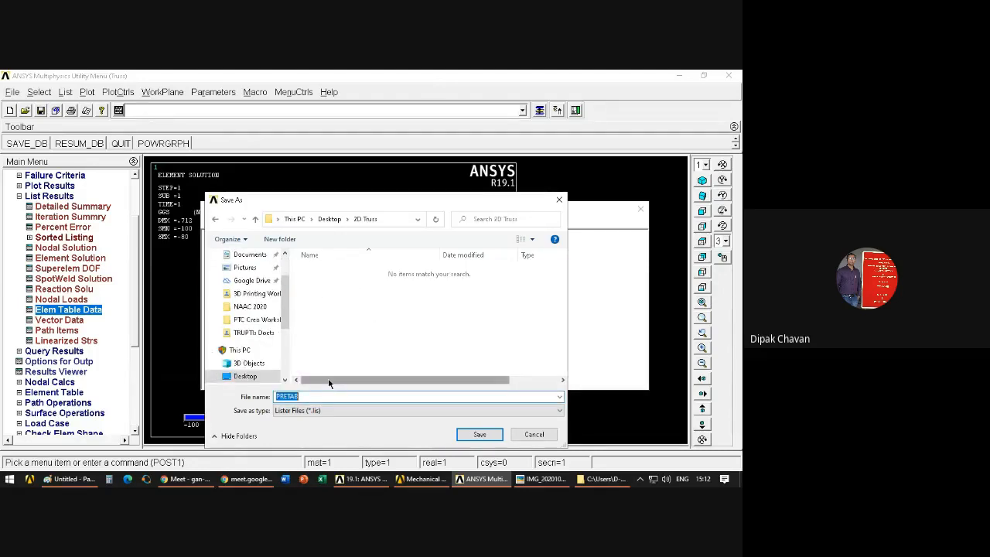
type("st")
left_click(479, 435)
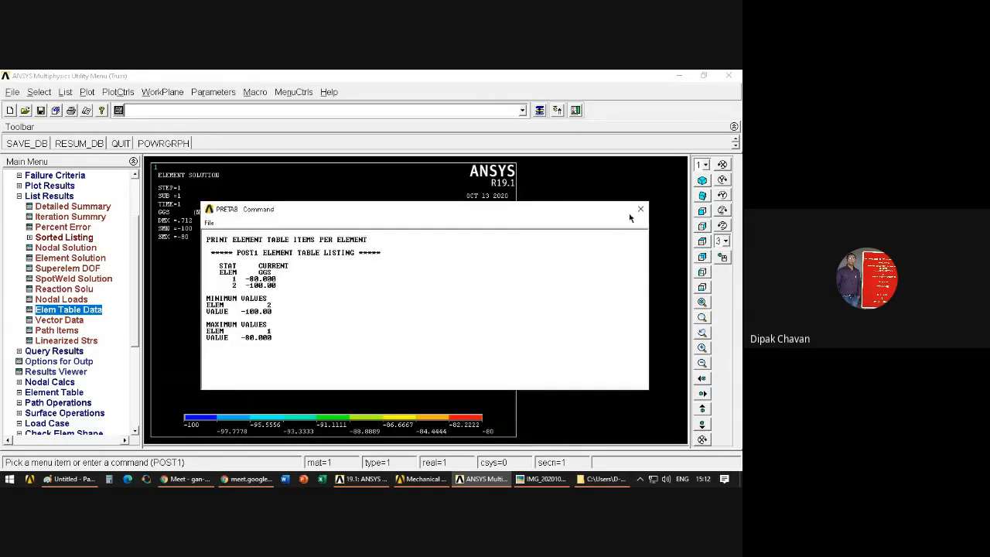
left_click(640, 209)
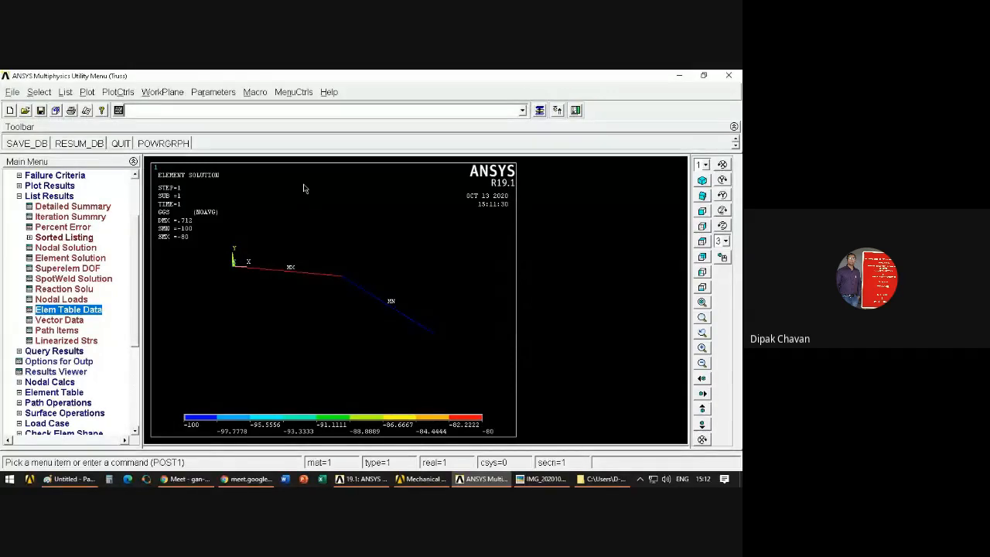
Step: Review the two-bar truss problem and its figures in the reference image, then switch to the Mechanical APDL output window
left_click(541, 479)
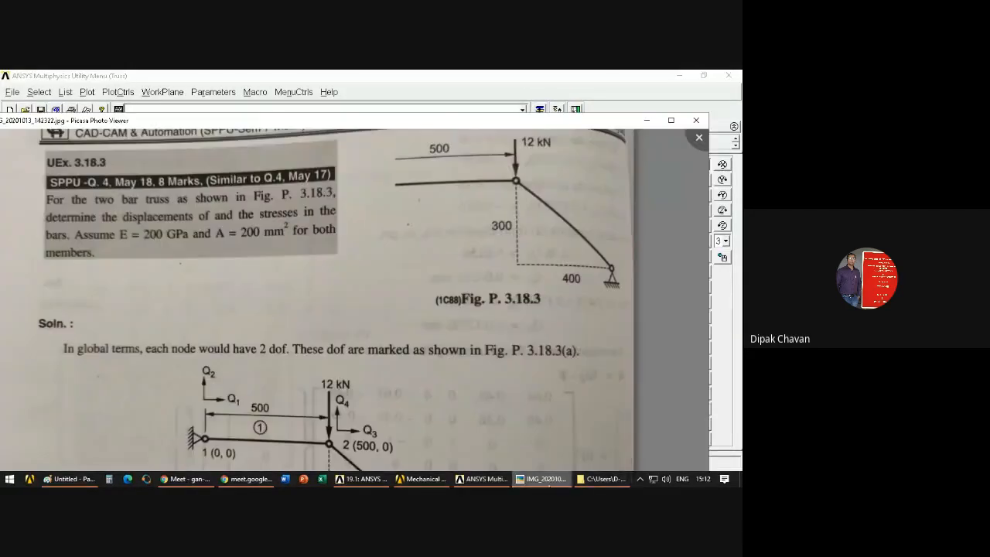
scroll(424, 268, "down", 2)
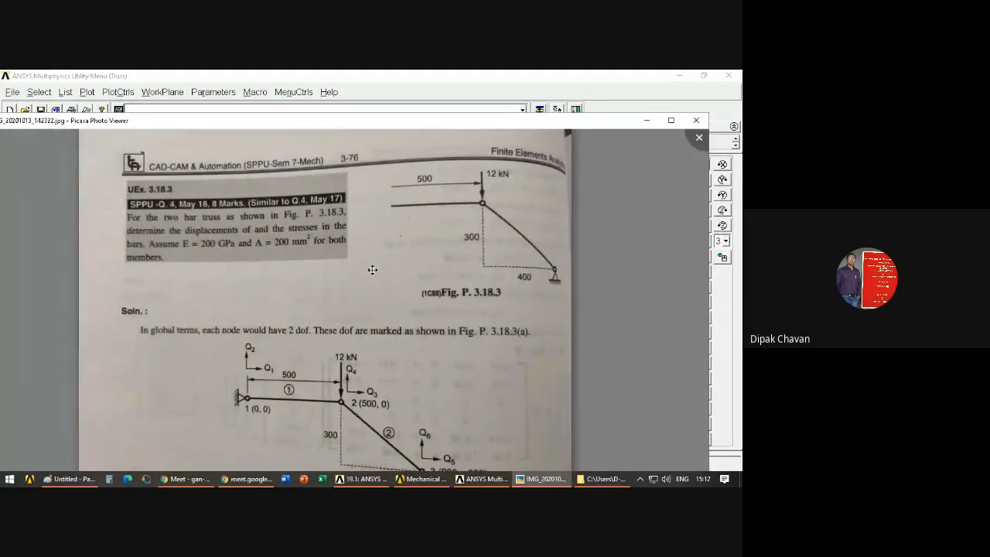
scroll(374, 272, "down", 1)
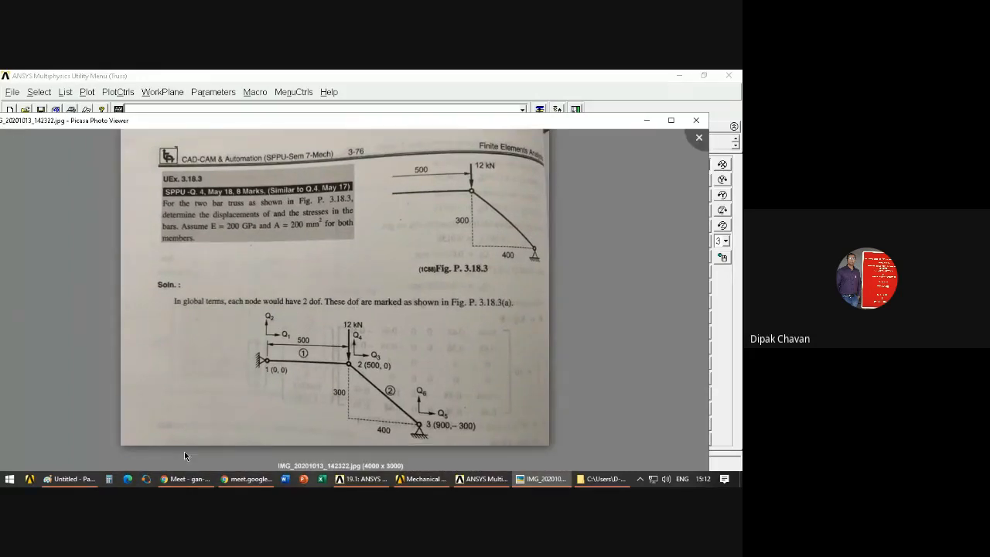
left_click(404, 480)
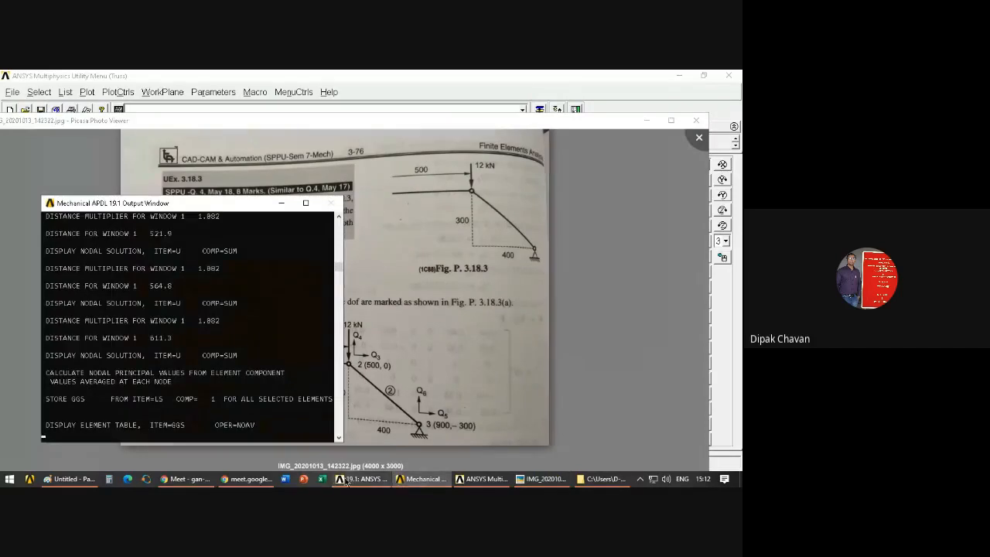
Step: Switch to the ANSYS Multiphysics window with the GGS contour plot
left_click(481, 479)
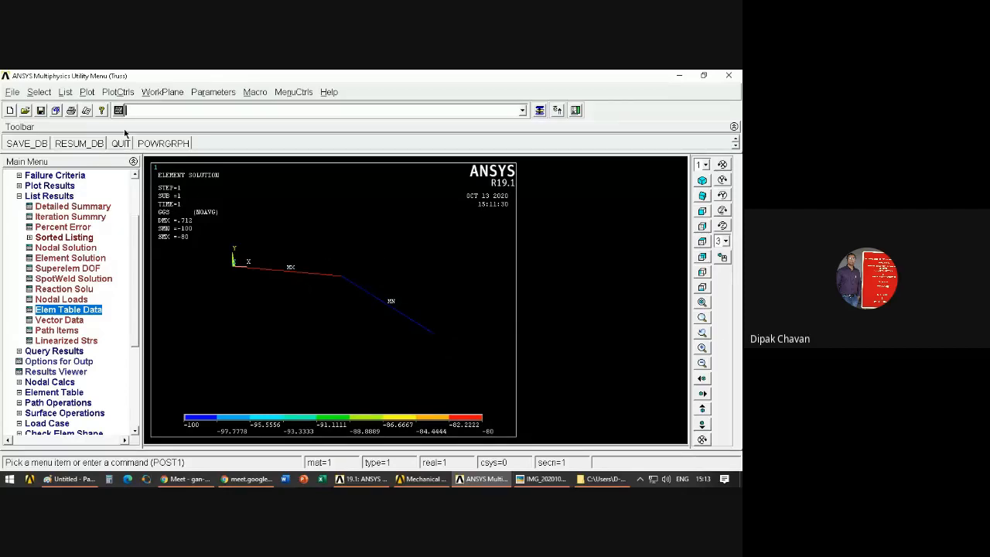
left_click(116, 92)
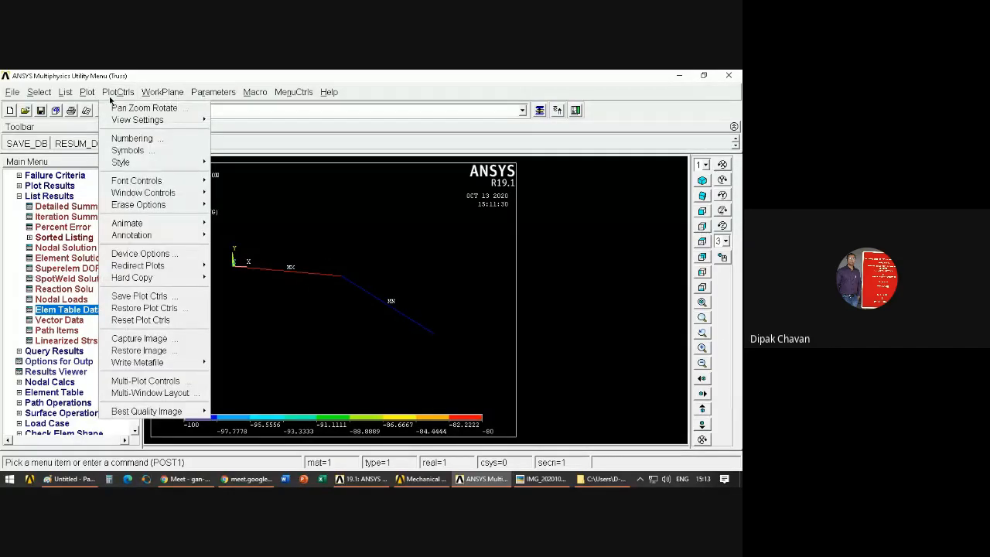
mouse_move(174, 368)
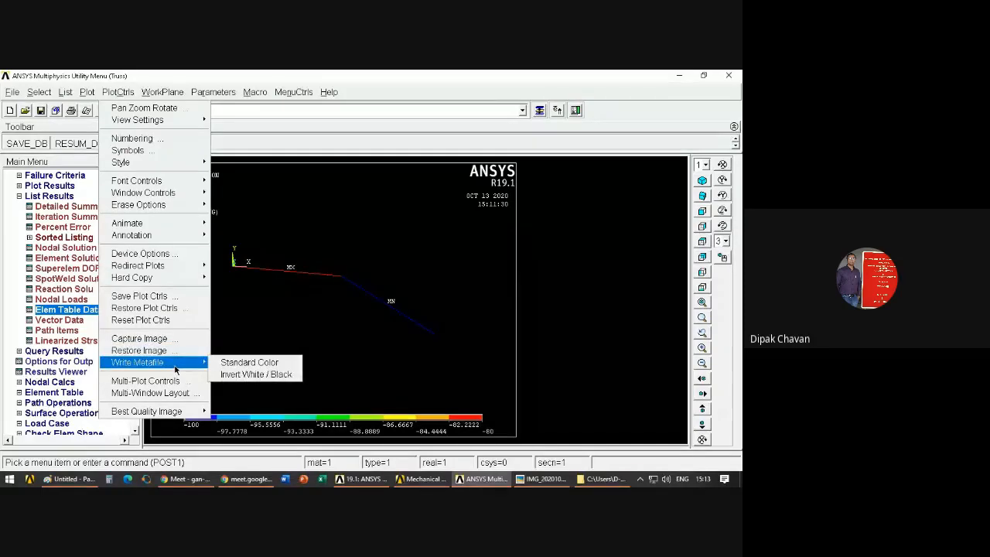
mouse_move(184, 280)
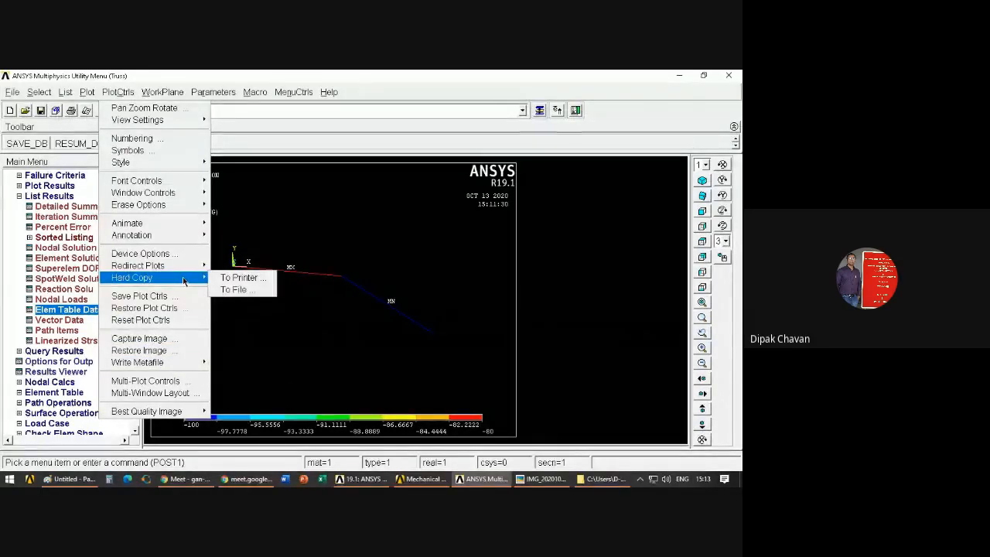
left_click(239, 289)
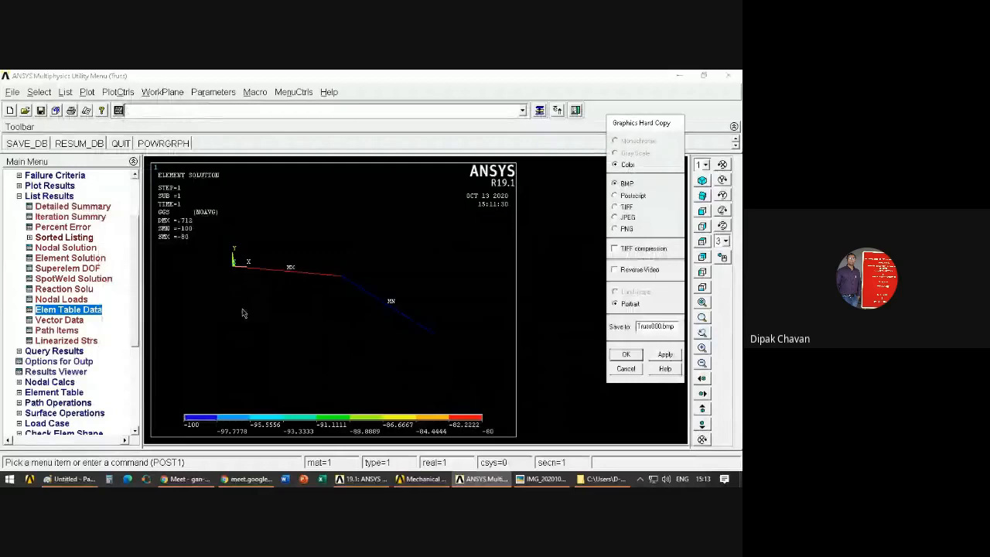
left_click(623, 370)
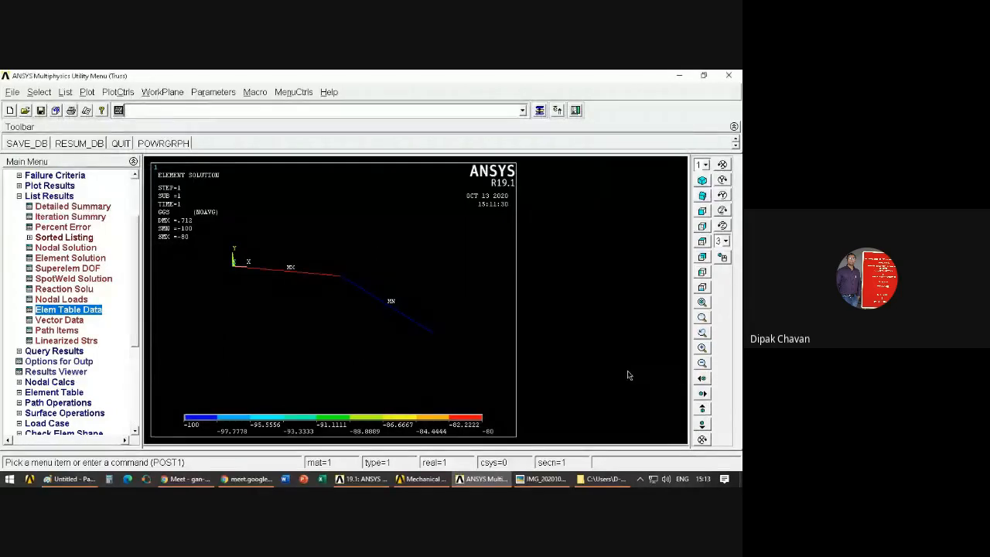
Step: Export the GGS contour plot as a hard copy to Truss000.bmp in color BMP format with Reverse Video enabled
left_click(120, 92)
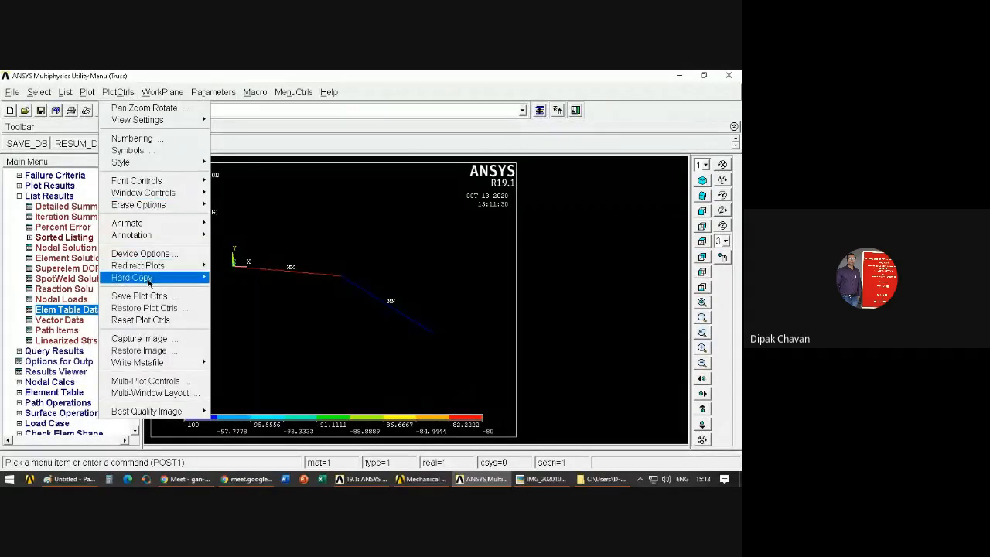
mouse_move(149, 283)
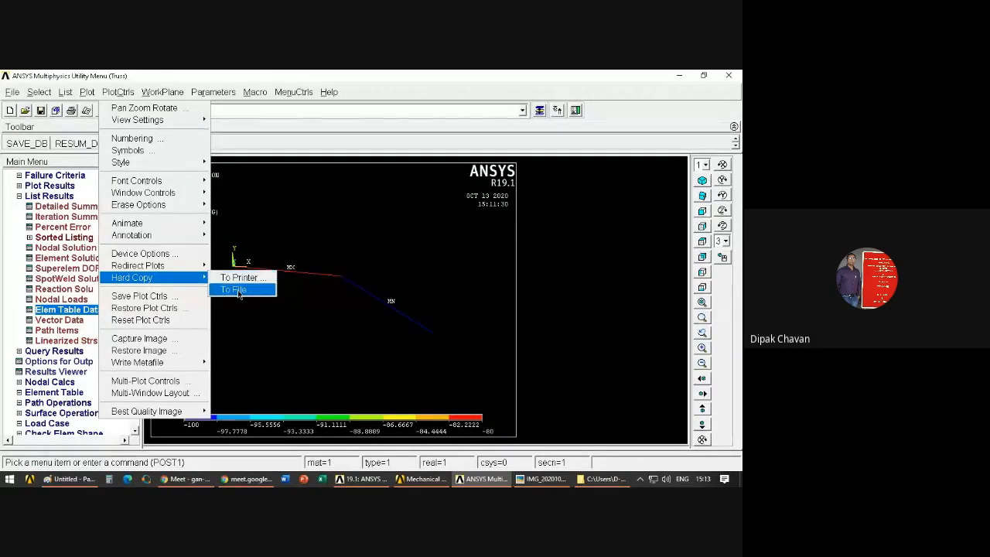
left_click(235, 290)
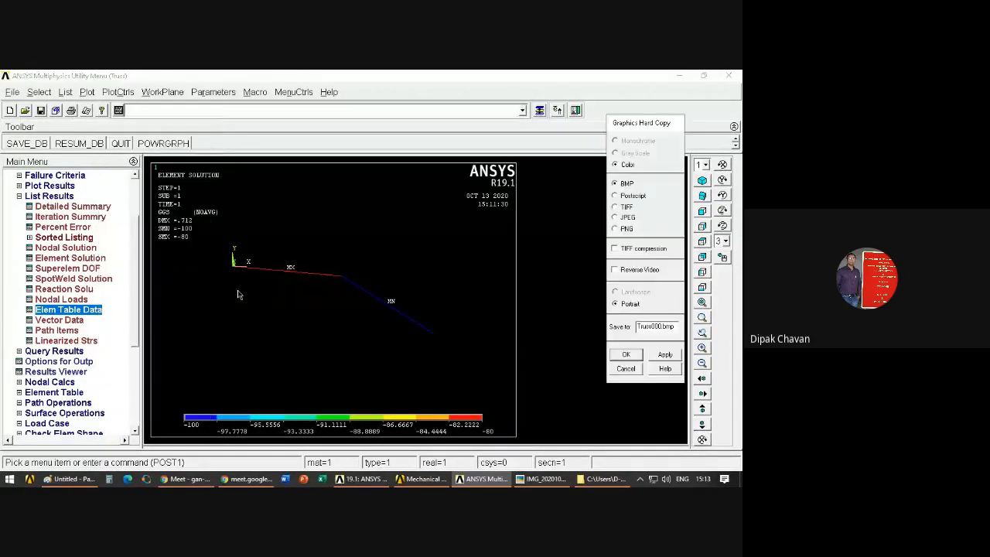
left_click(615, 269)
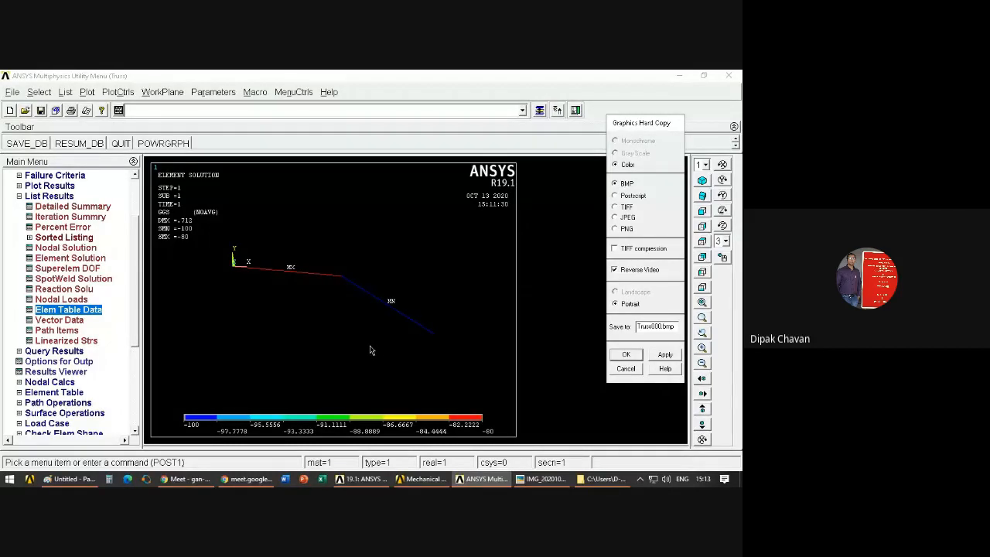
left_click(629, 356)
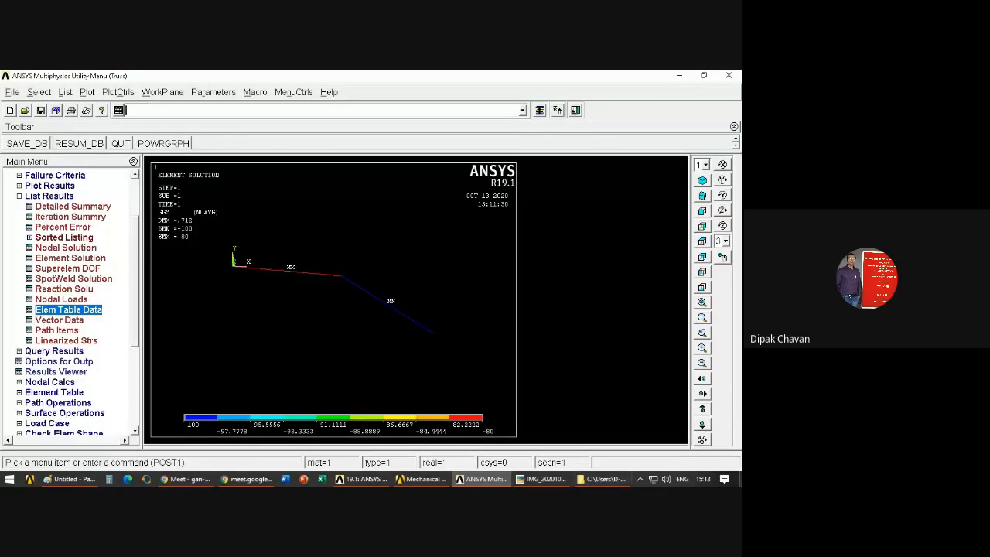
Step: Inspect the exported Truss000 image in the Desktop's 2D Truss folder, close the image and folder, and return to ANSYS
left_click(741, 478)
double_click(264, 120)
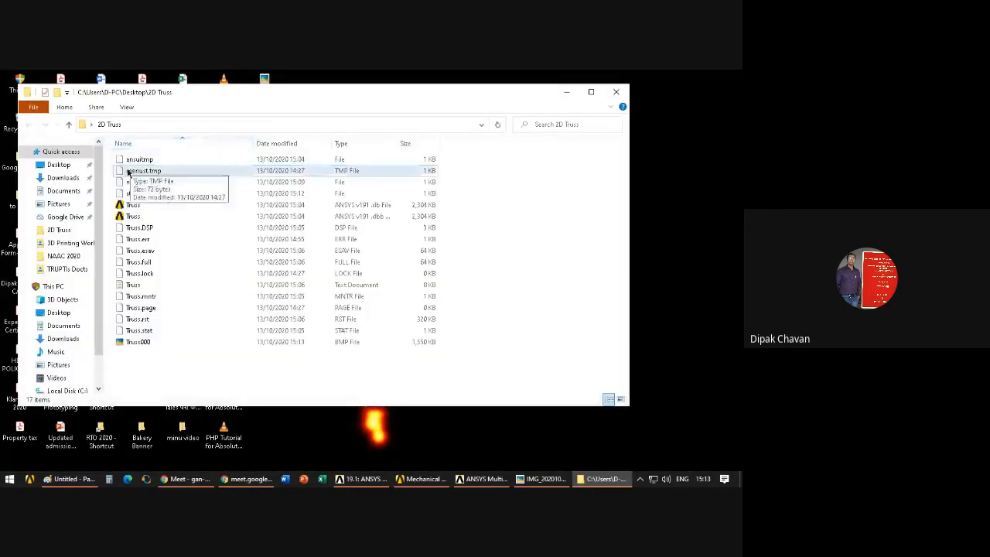
left_click(139, 341)
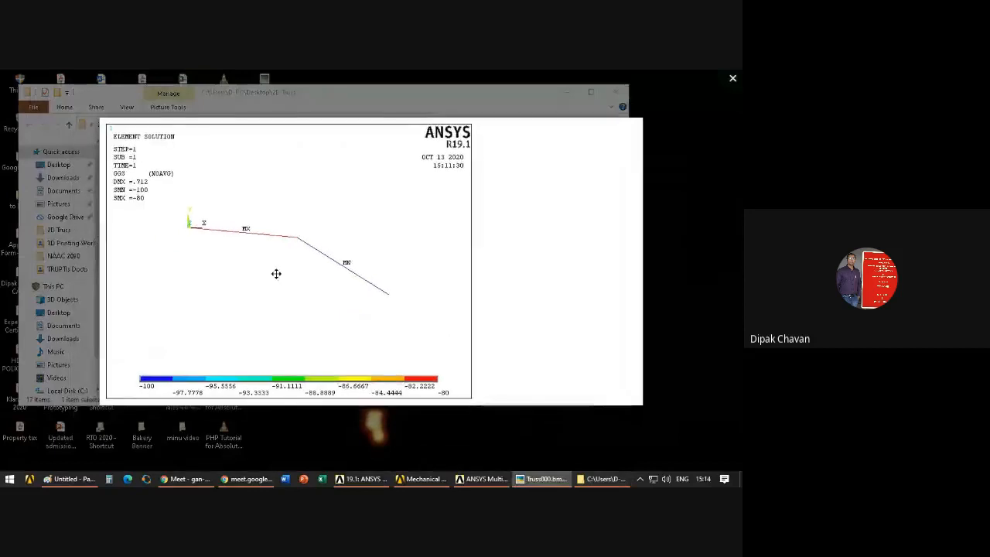
scroll(256, 267, "up", 1)
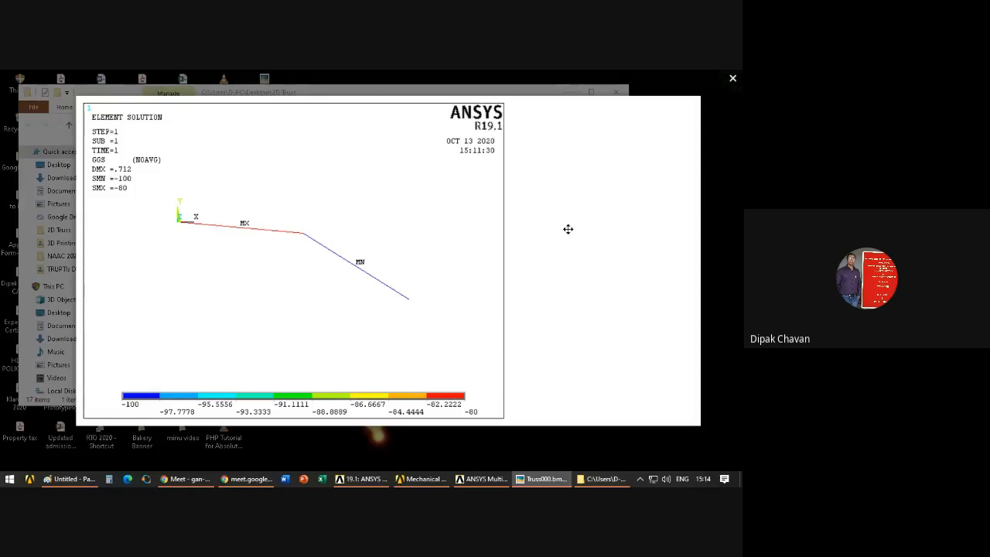
left_click(733, 78)
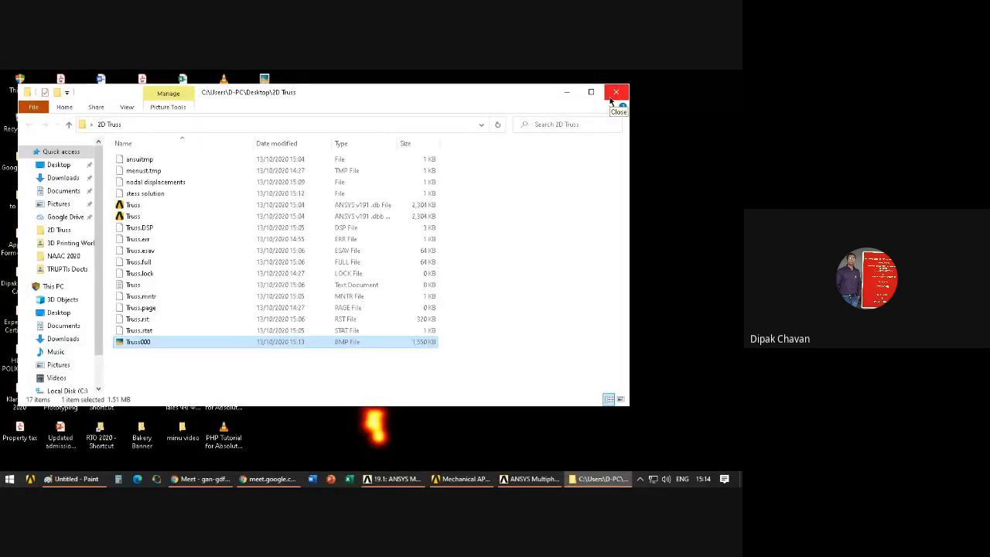
left_click(611, 99)
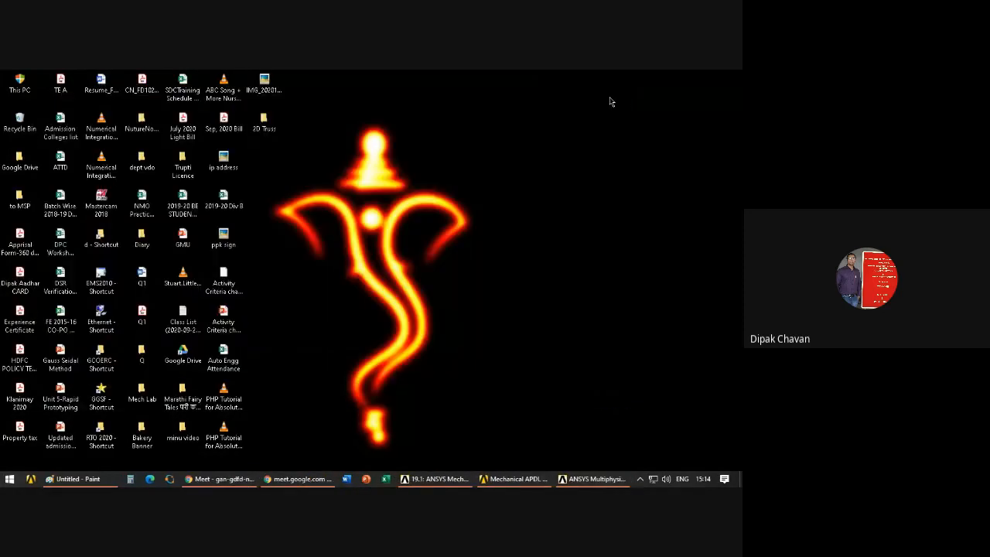
left_click(591, 479)
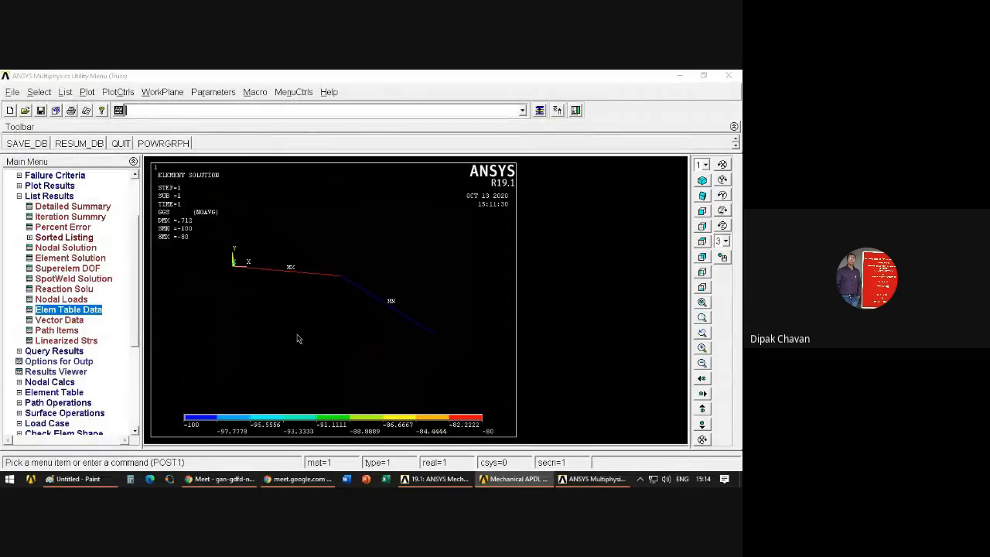
Step: Check the Google Meet chat for student questions, then switch back to the ANSYS Multiphysics window
left_click(220, 479)
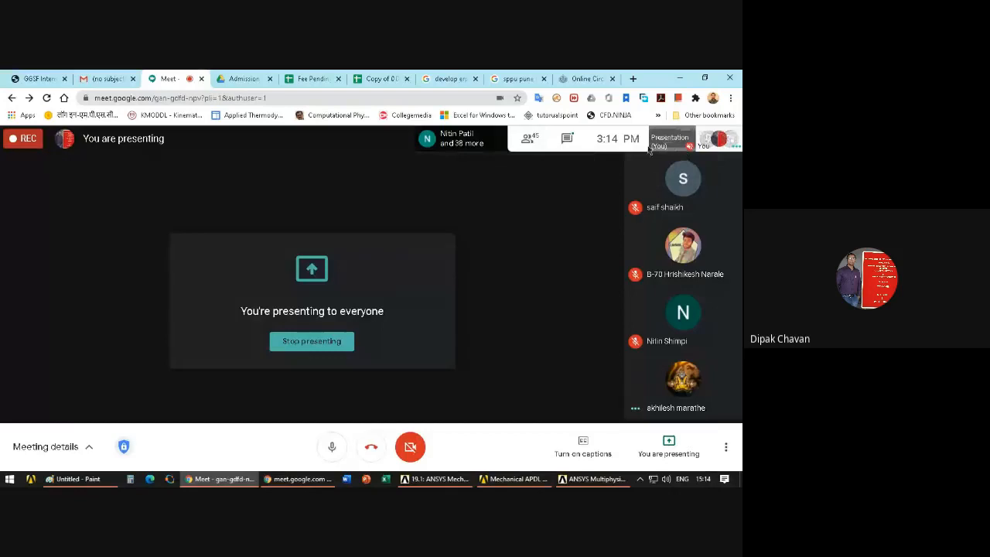
left_click(567, 138)
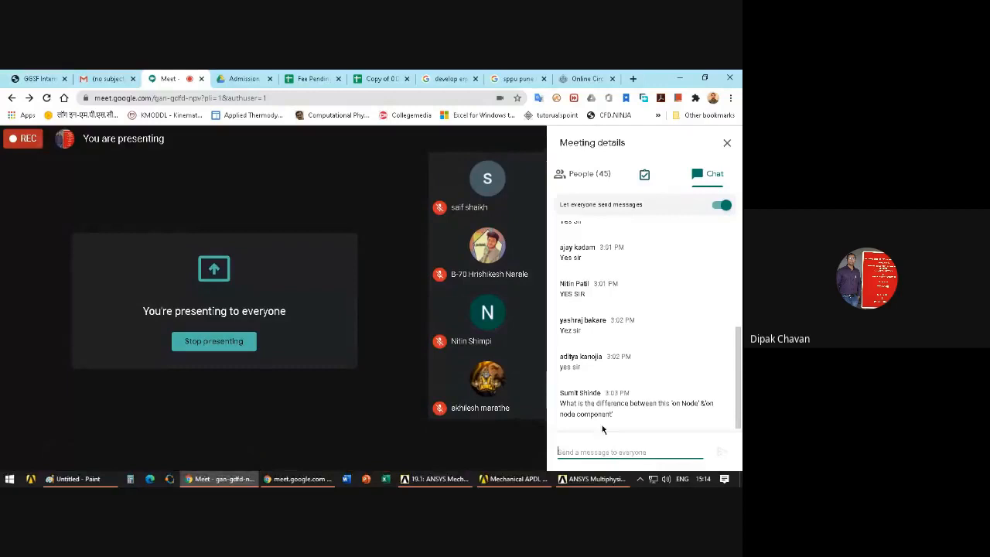
left_click(512, 479)
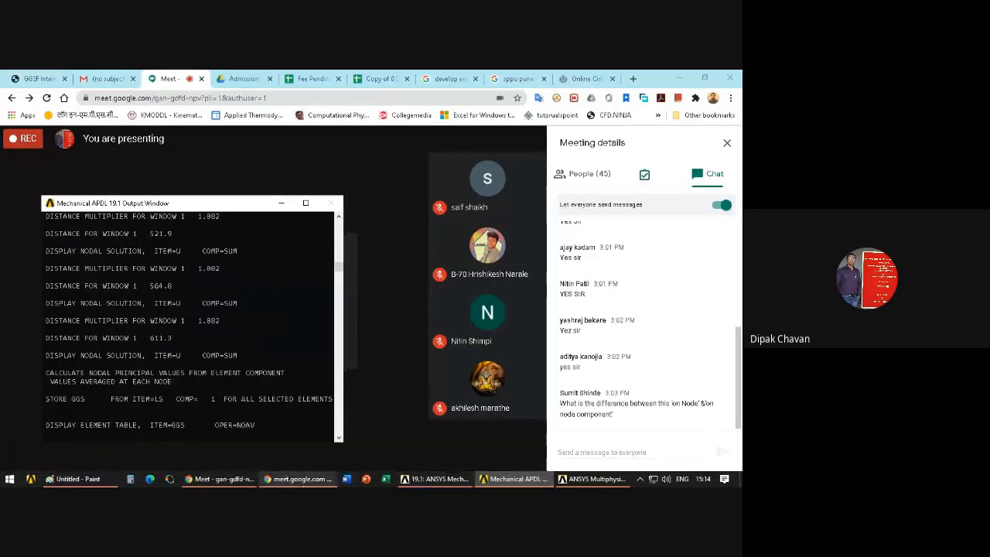
left_click(440, 480)
left_click(503, 482)
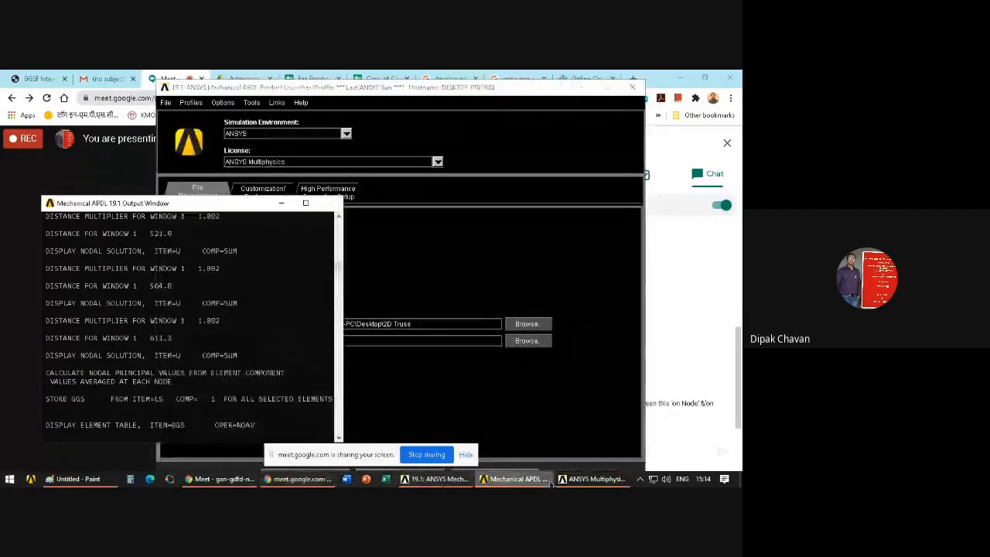
left_click(593, 479)
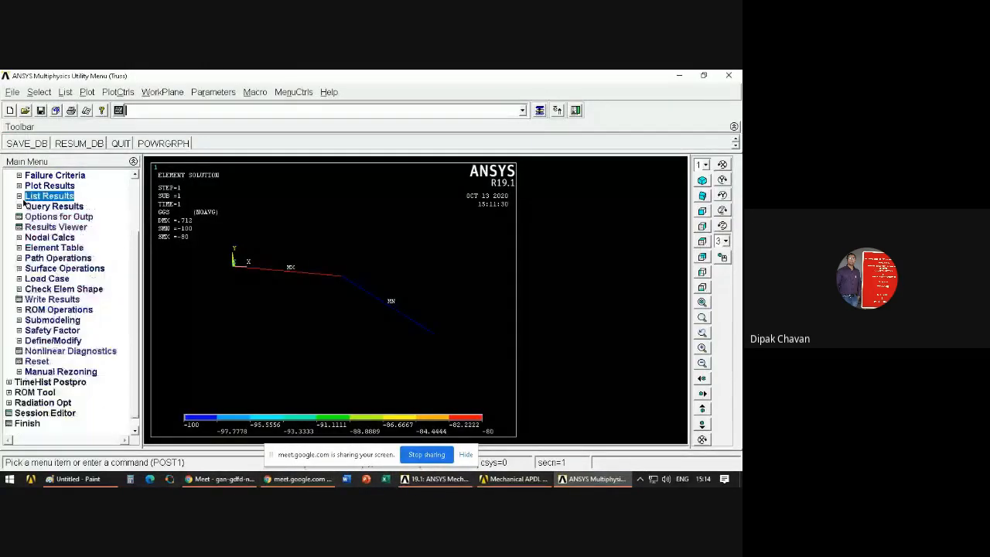
Step: Expand the Preprocessor's structural Force/Moment load options and widen the tree to show the On Nodes and On Node Components entries in full
scroll(136, 268, "up", 2)
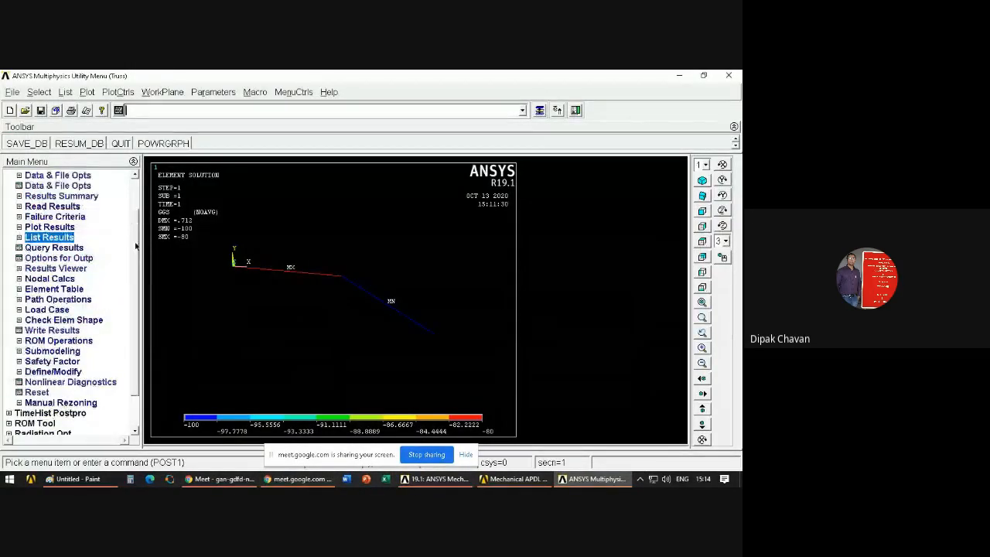
left_click(10, 177)
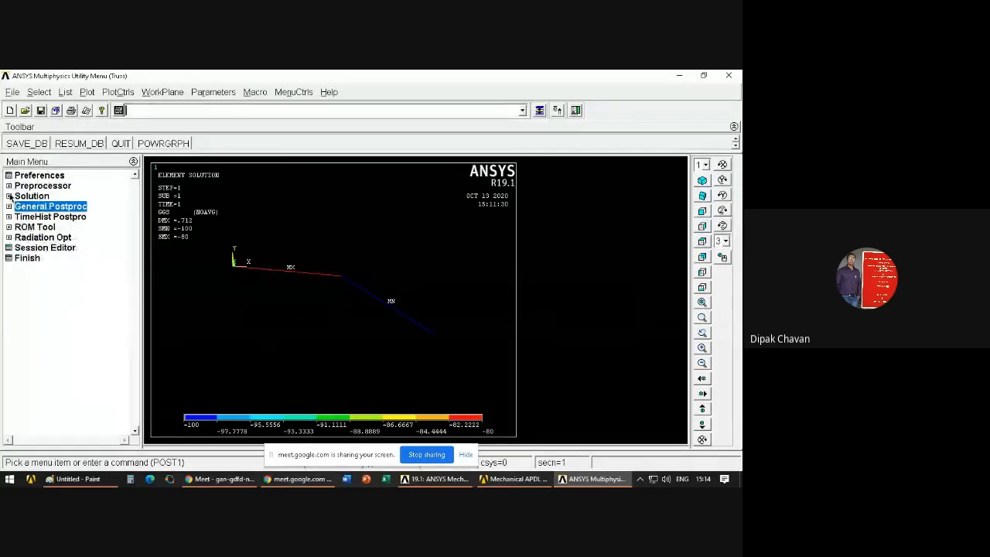
left_click(9, 186)
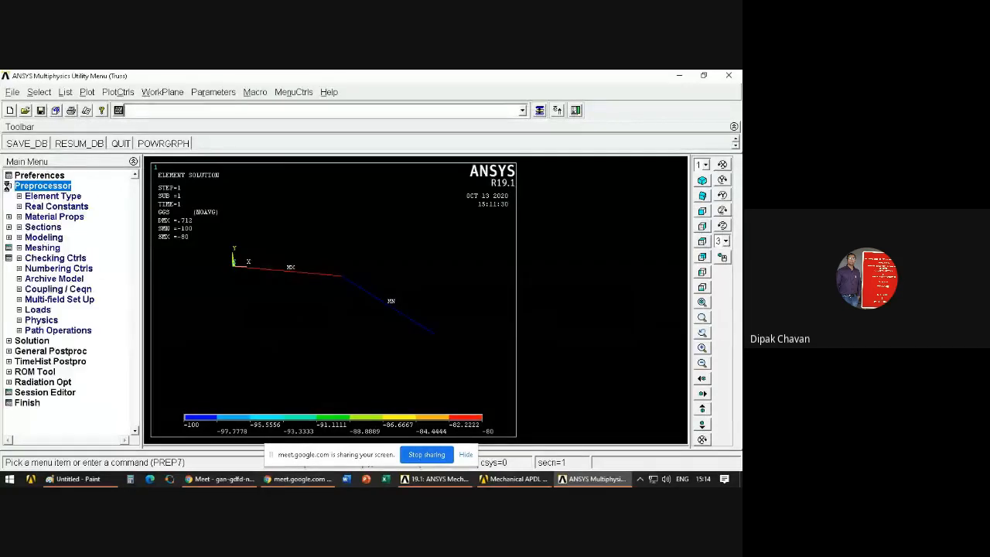
left_click(19, 248)
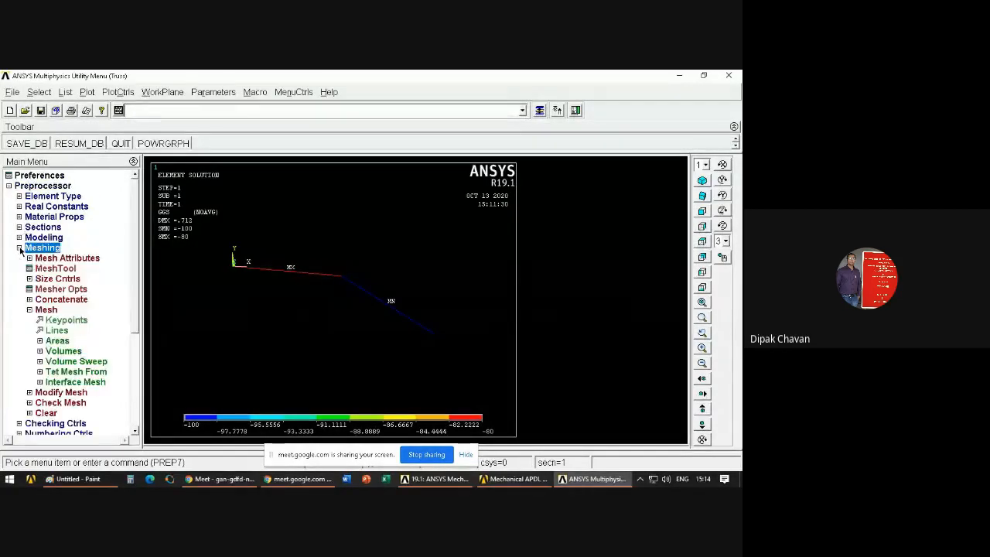
left_click(32, 311)
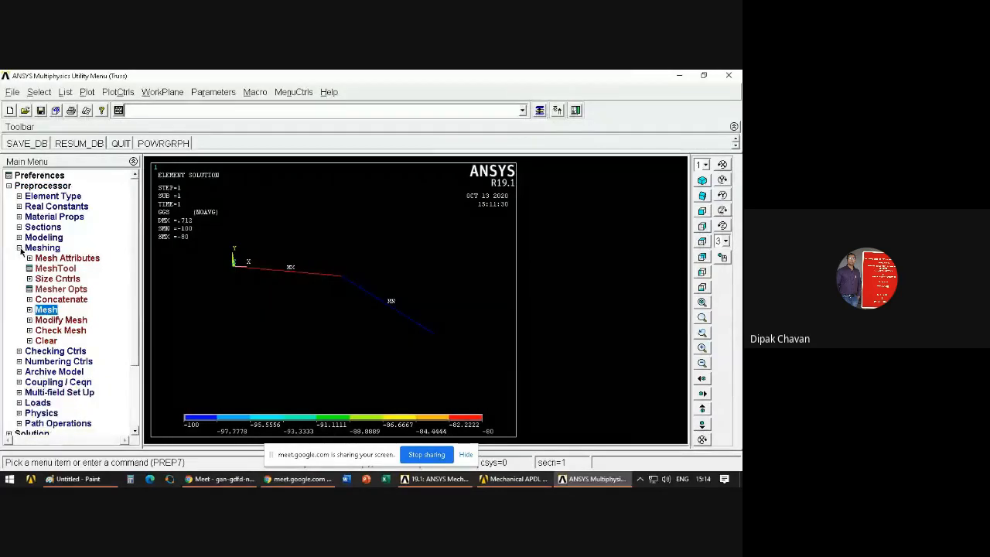
left_click(18, 403)
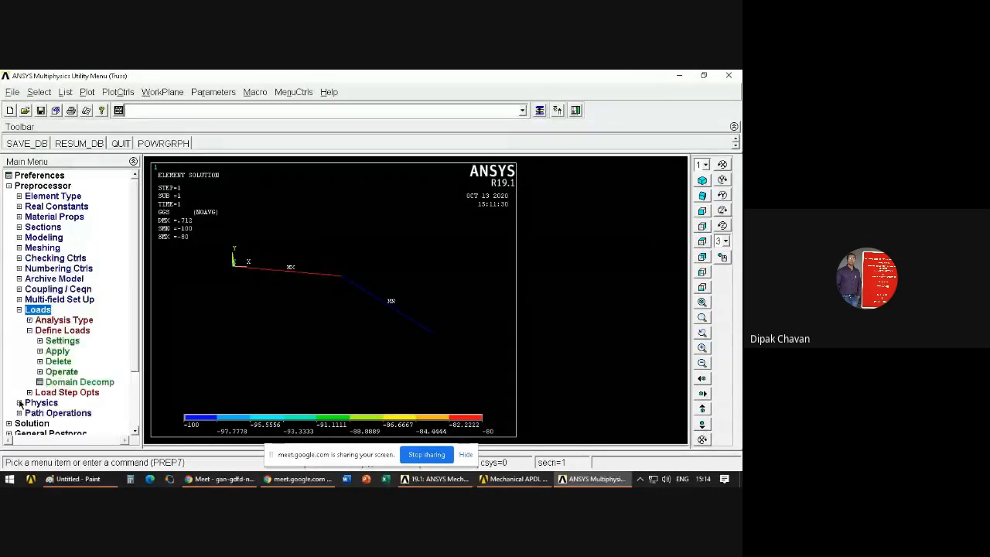
left_click(40, 351)
left_click(49, 373)
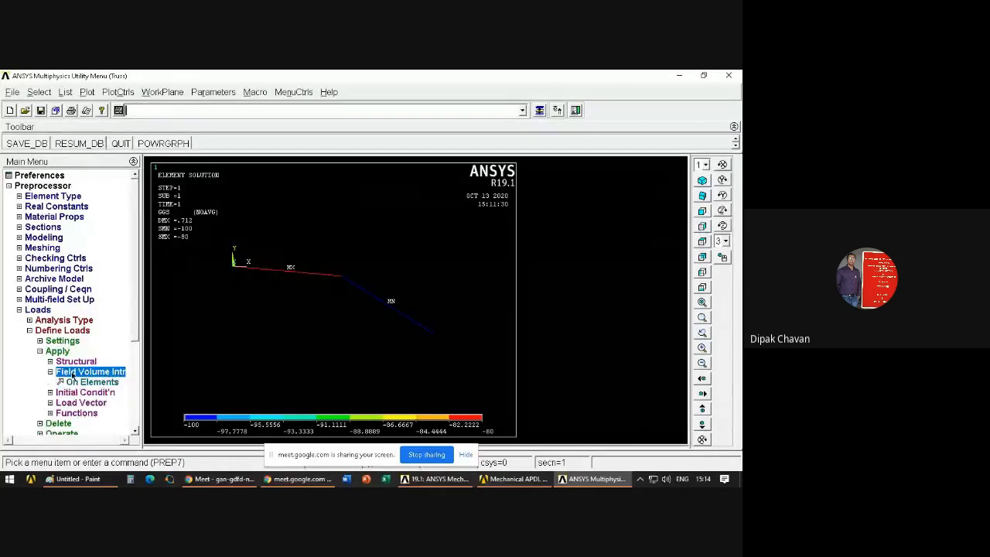
left_click(50, 361)
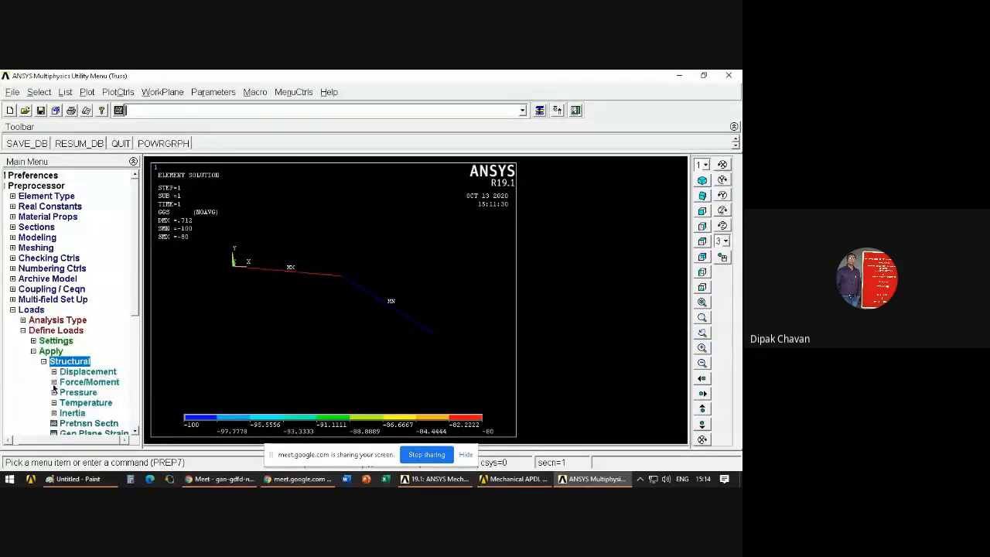
left_click(54, 382)
left_click_drag(137, 284, 141, 315)
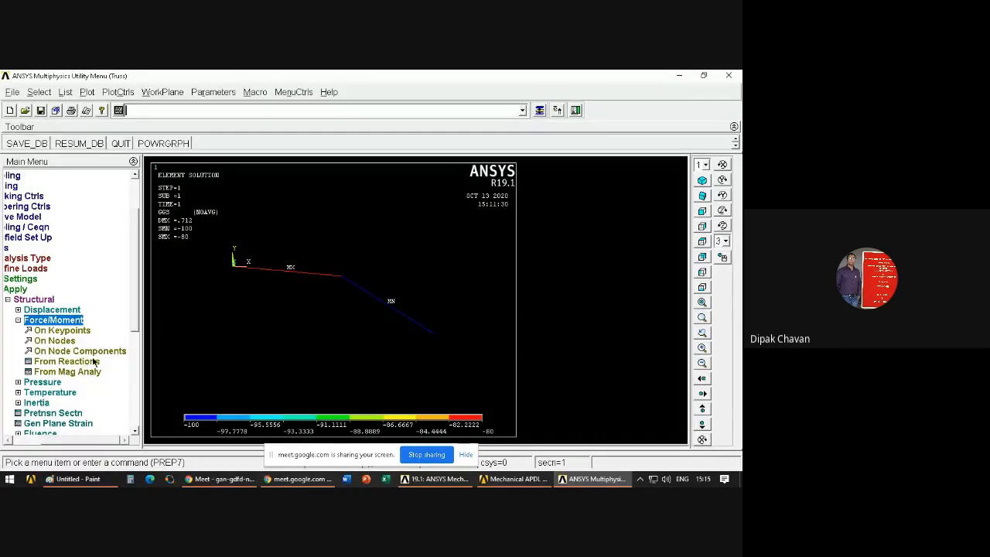
left_click_drag(139, 348, 156, 345)
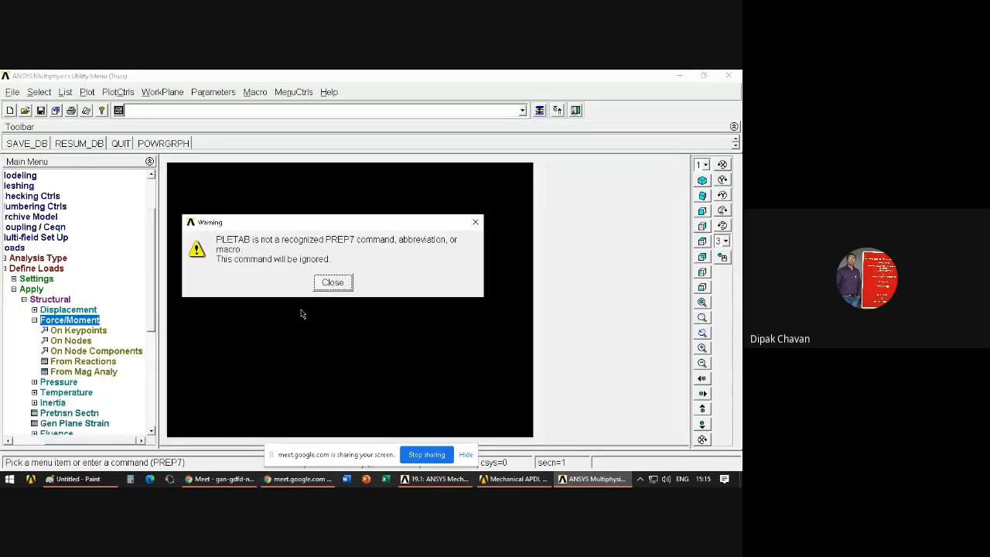
Step: Dismiss the PLETAB warnings, display the truss model in the graphics window with Multi-Plots, and hide the screen-sharing notice
left_click(475, 222)
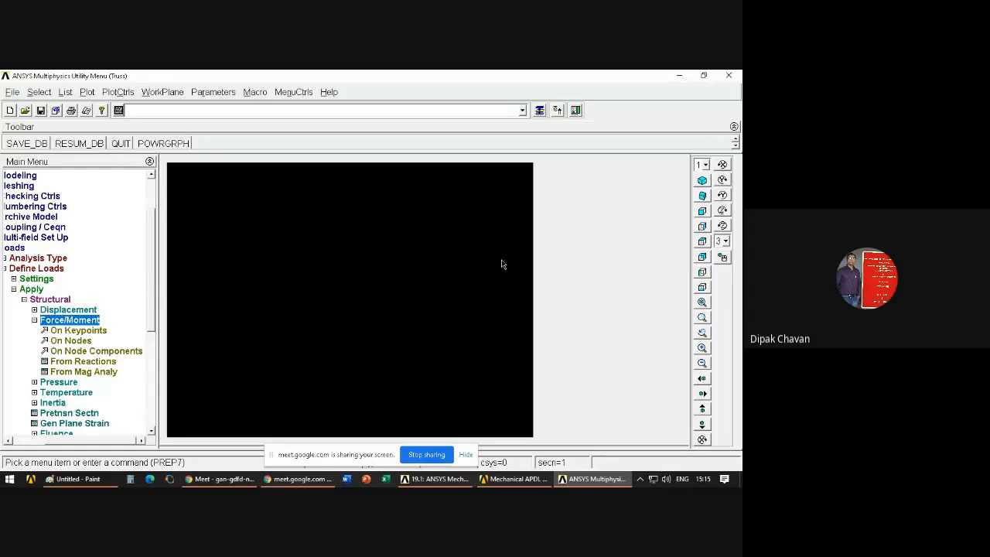
right_click(349, 196)
left_click(375, 235)
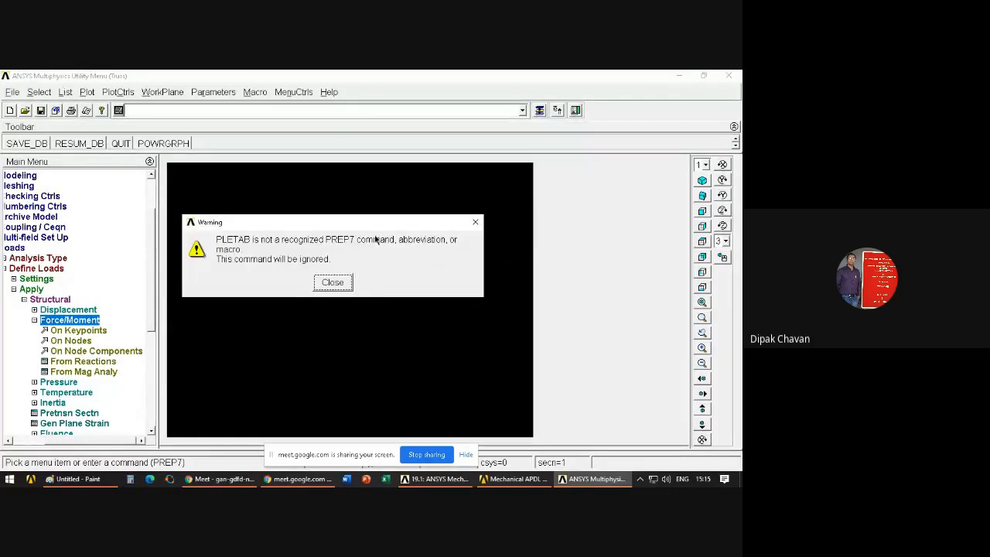
left_click(476, 222)
left_click(87, 91)
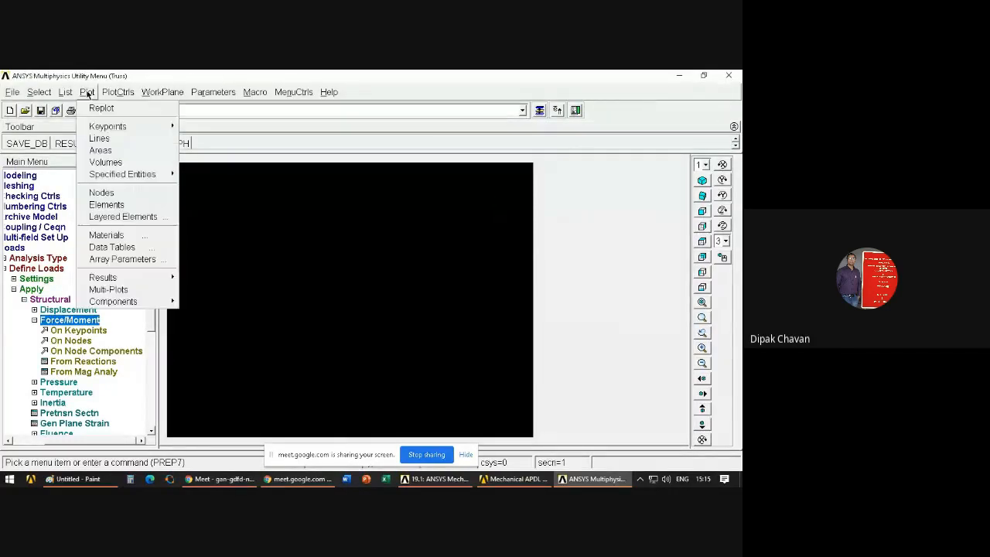
left_click(107, 289)
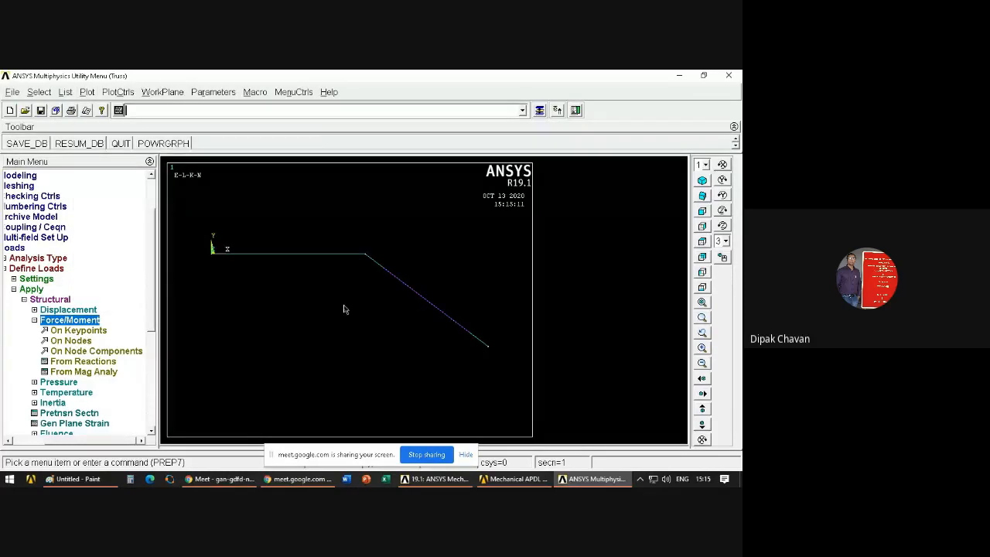
left_click(467, 457)
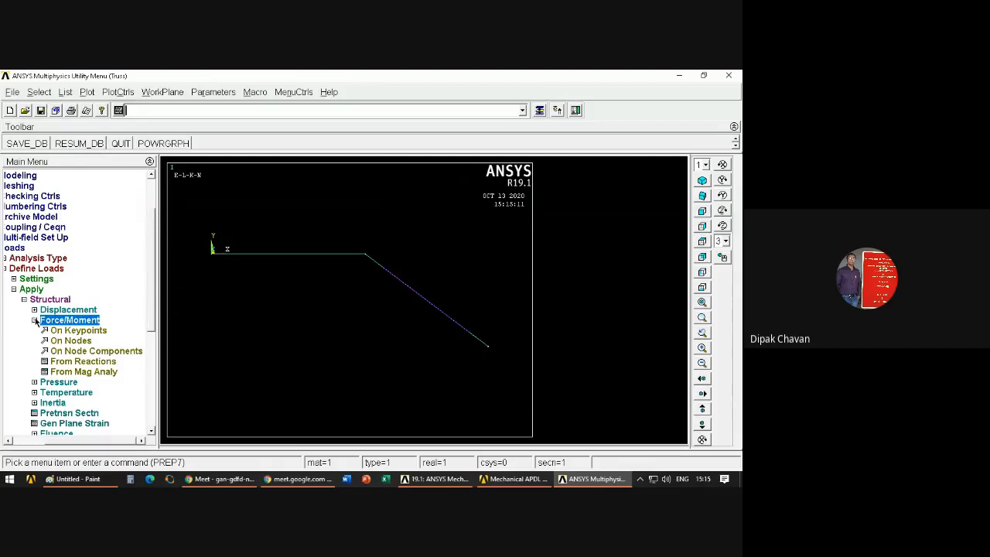
Step: Collapse the Structural, Apply, Define Loads and Loads branches of the Preprocessor tree
left_click(51, 301)
left_click(40, 288)
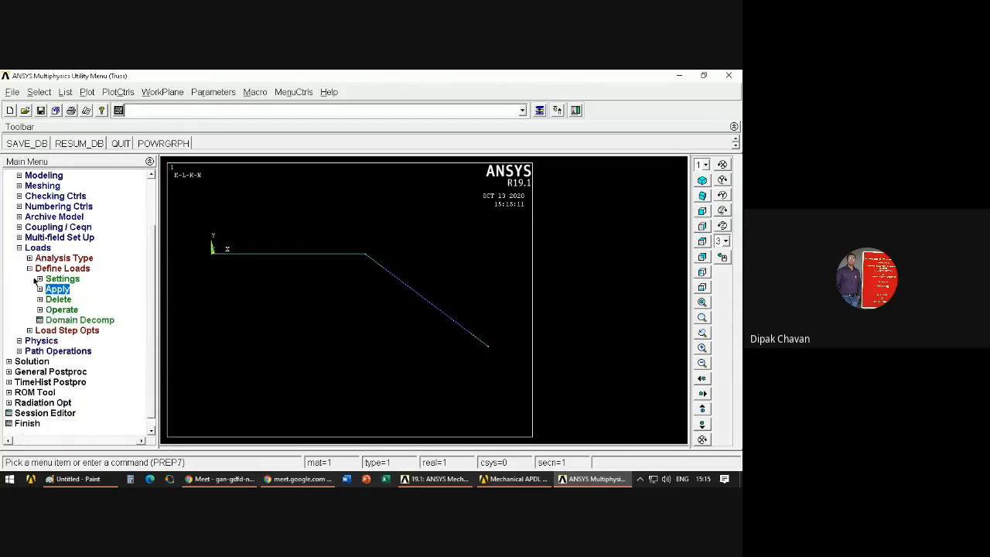
left_click(29, 268)
left_click(20, 289)
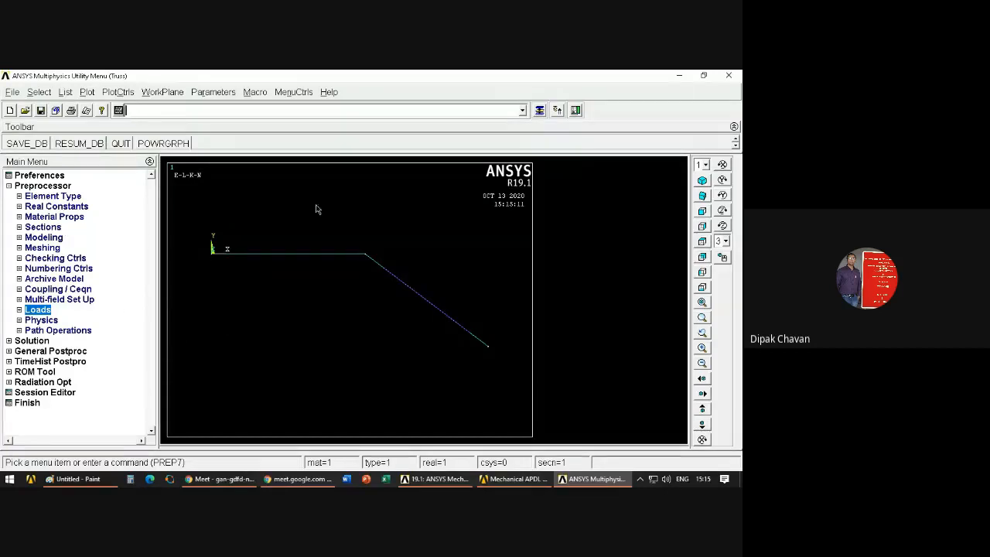
left_click(26, 312)
left_click(25, 312)
Step: Switch to the Google Meet window, leave the presentation running, and open the additional meeting options
left_click(256, 480)
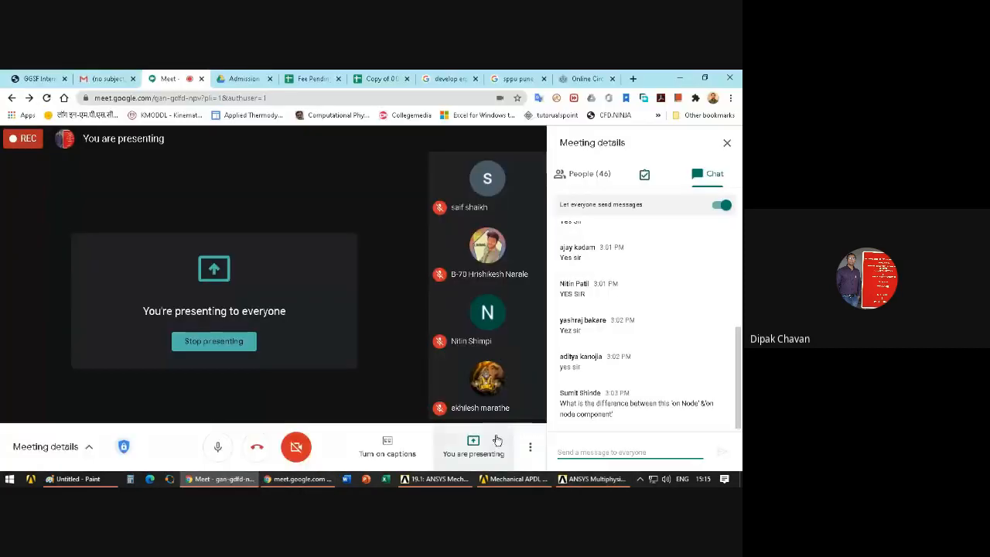
left_click(471, 448)
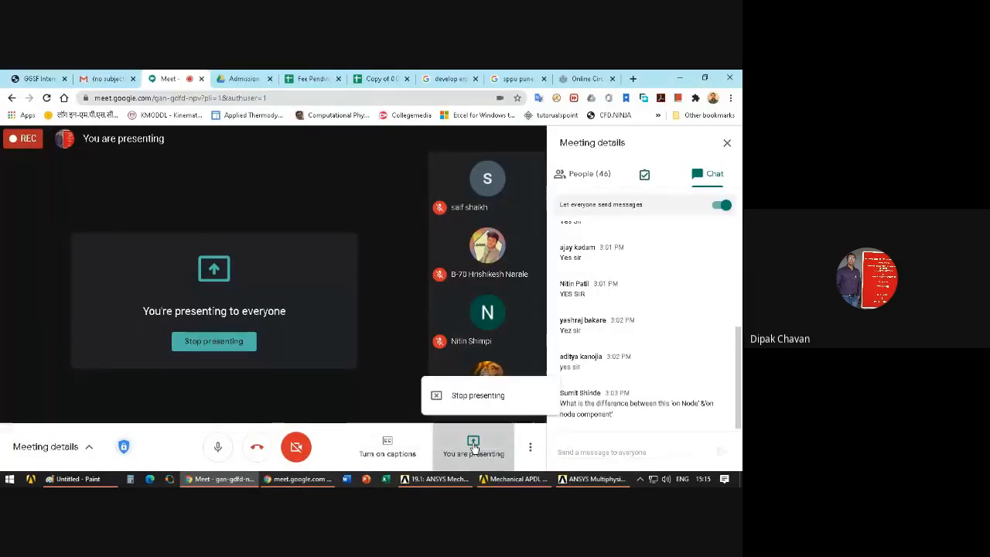
left_click(475, 447)
left_click(530, 447)
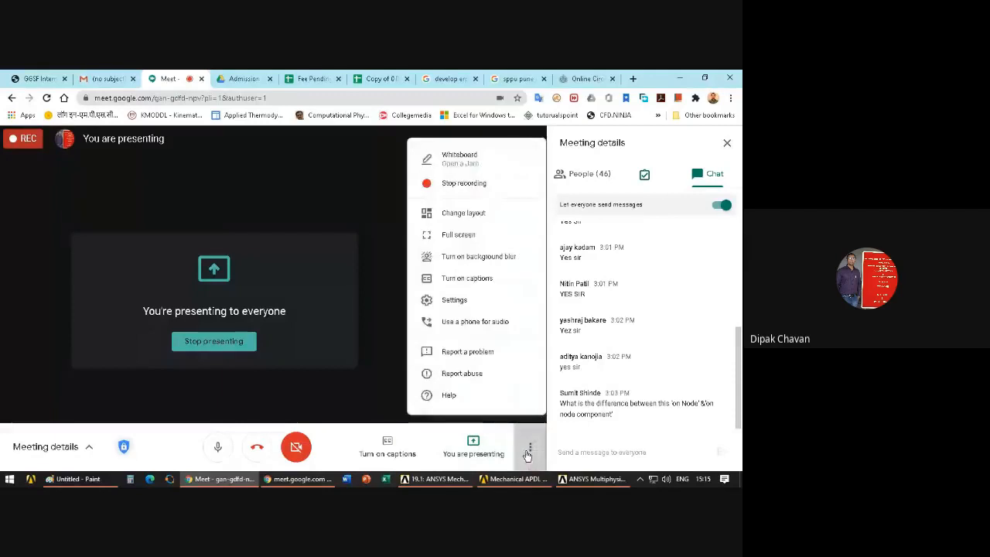